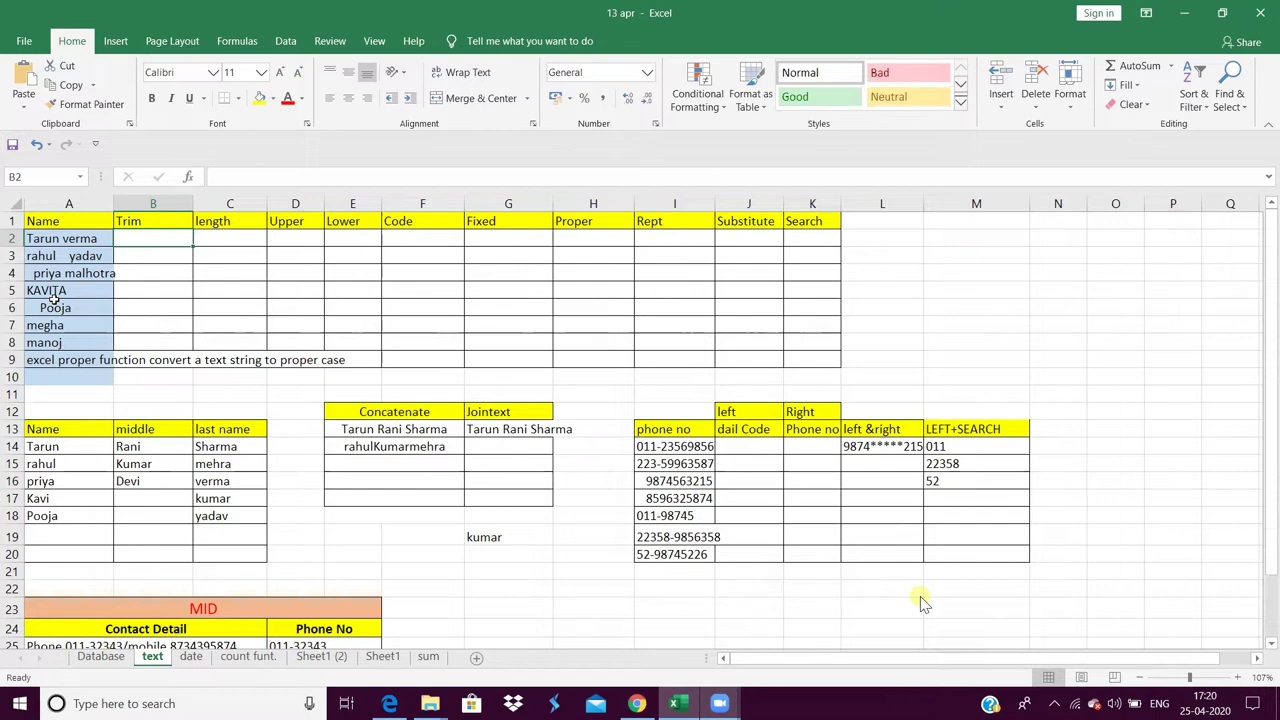
- Enter =TRIM(A2) in B2 and fill it down to B8 to strip the extra spaces
text(=)
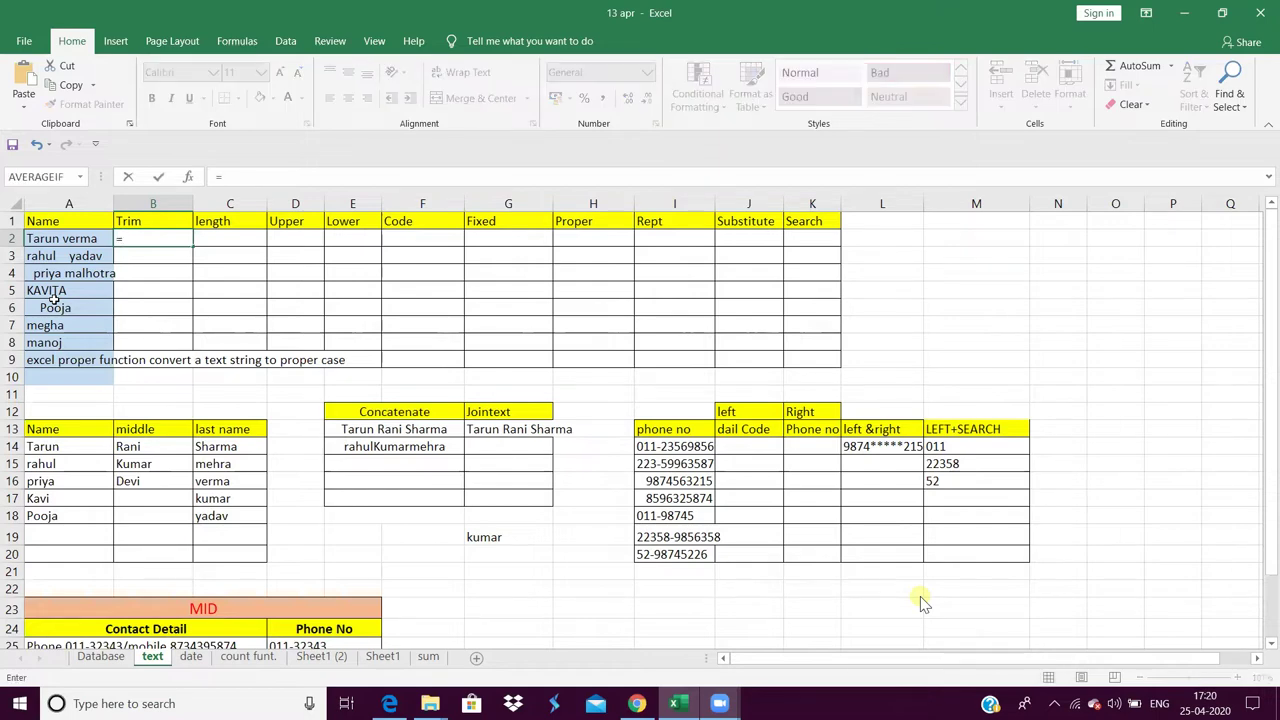
text(t)
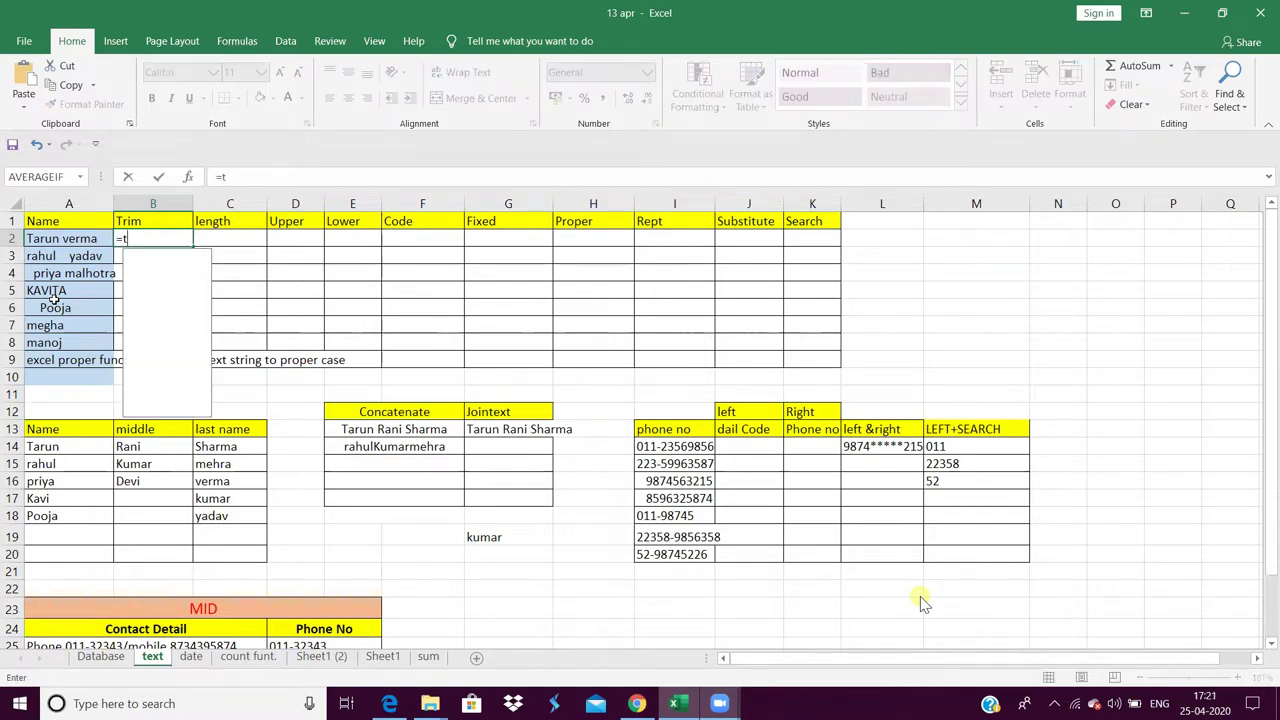
text(rim()
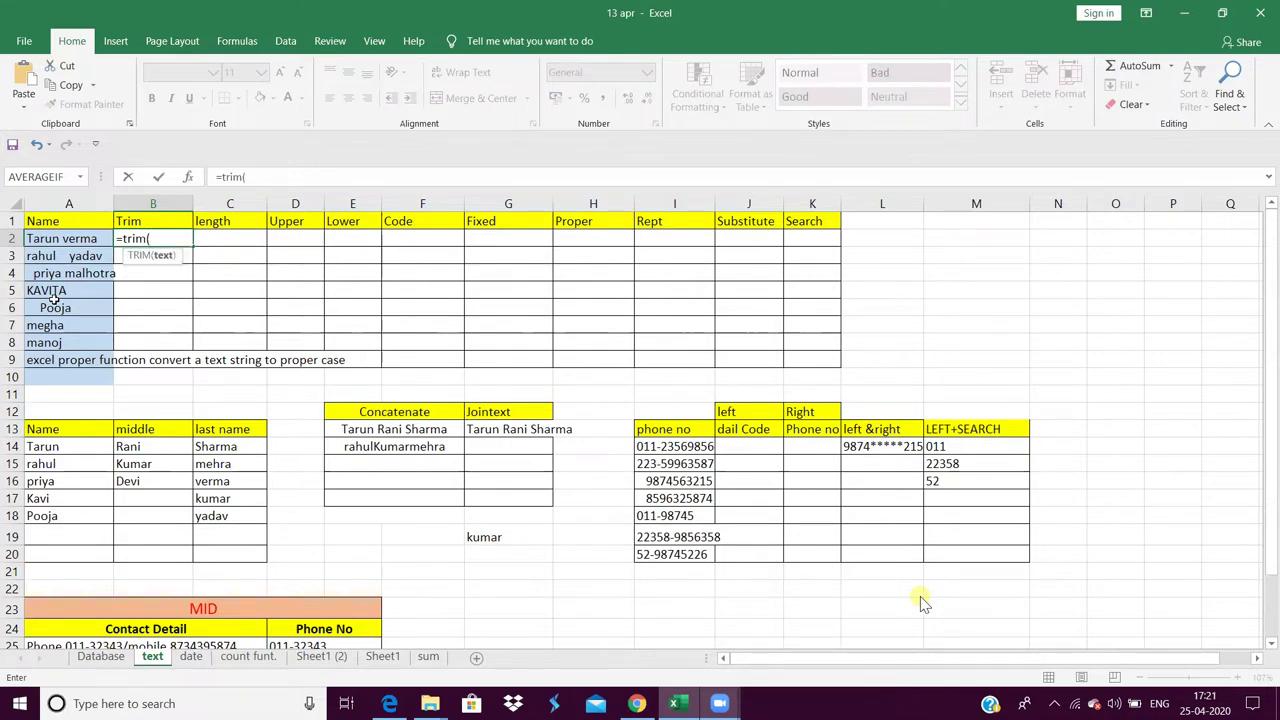
click(54, 238)
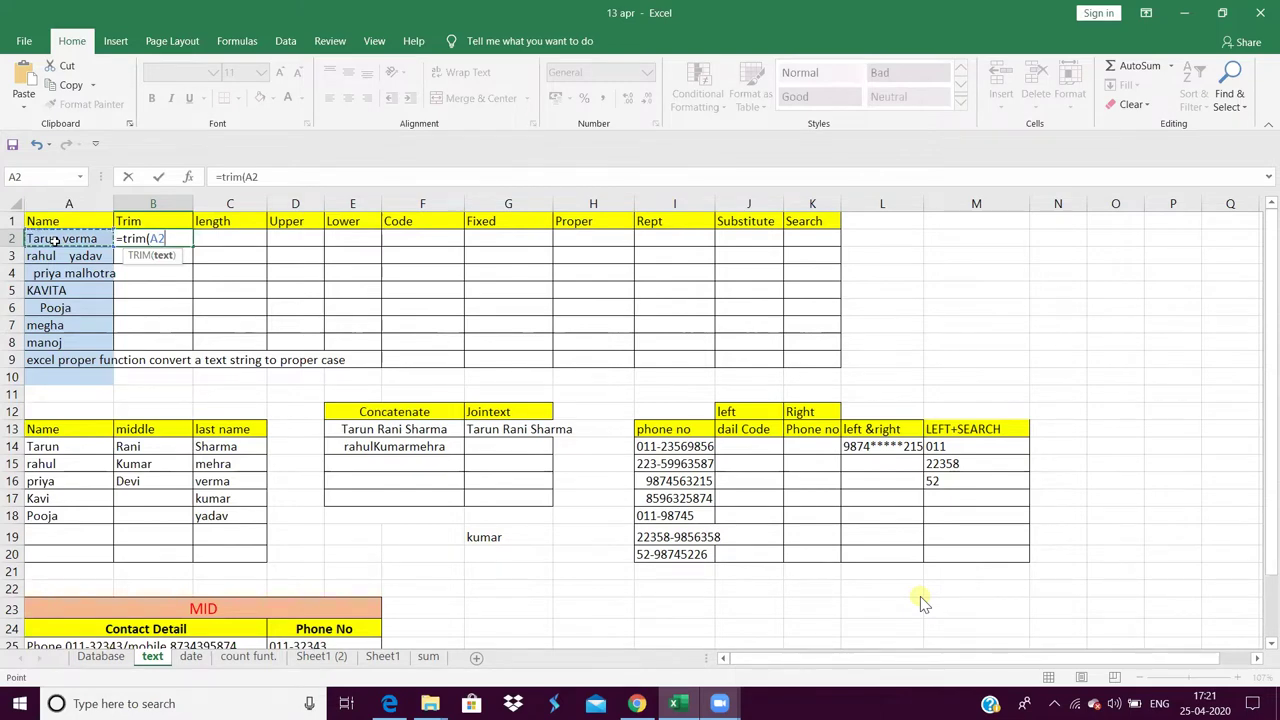
text())
key(Return)
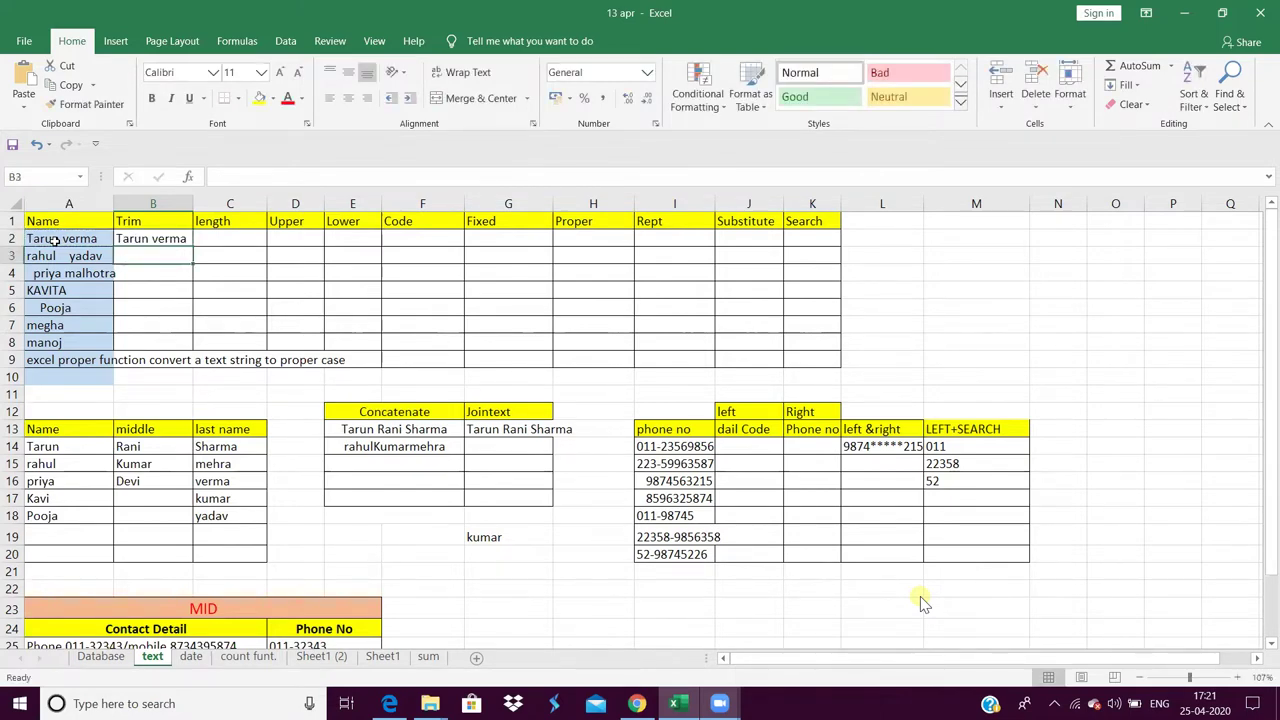
click(168, 240)
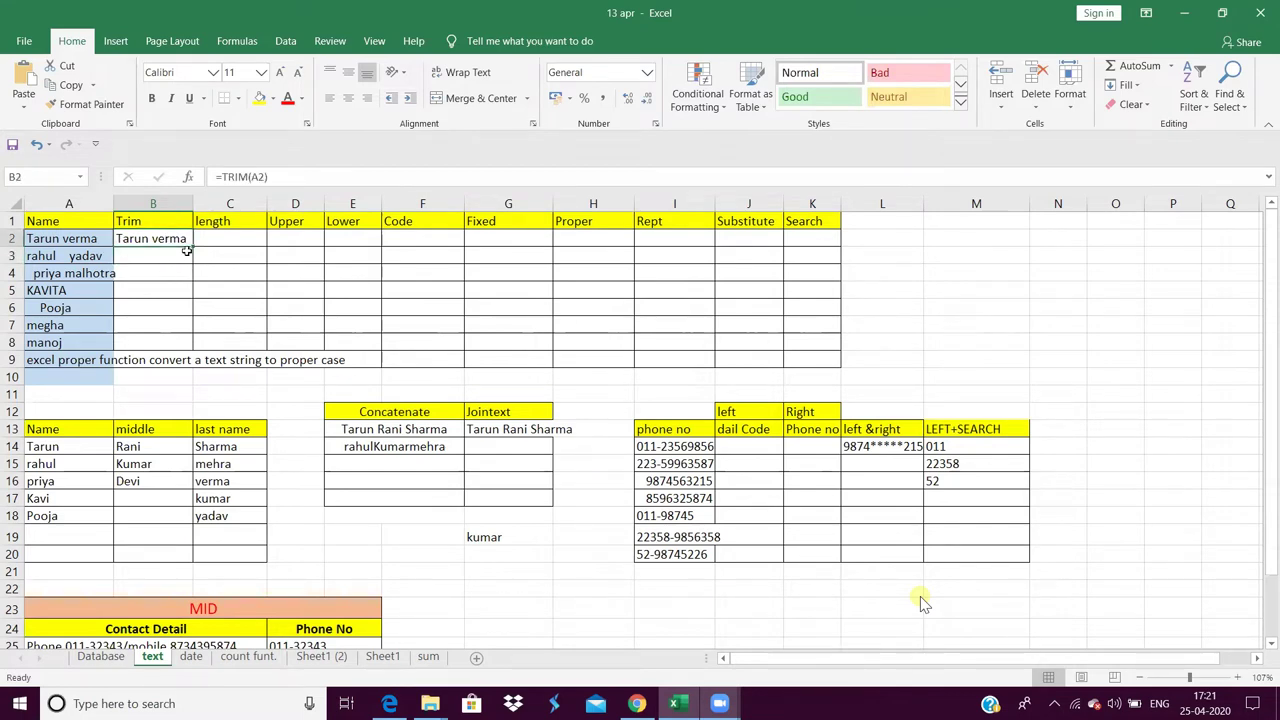
drag(187, 251, 181, 344)
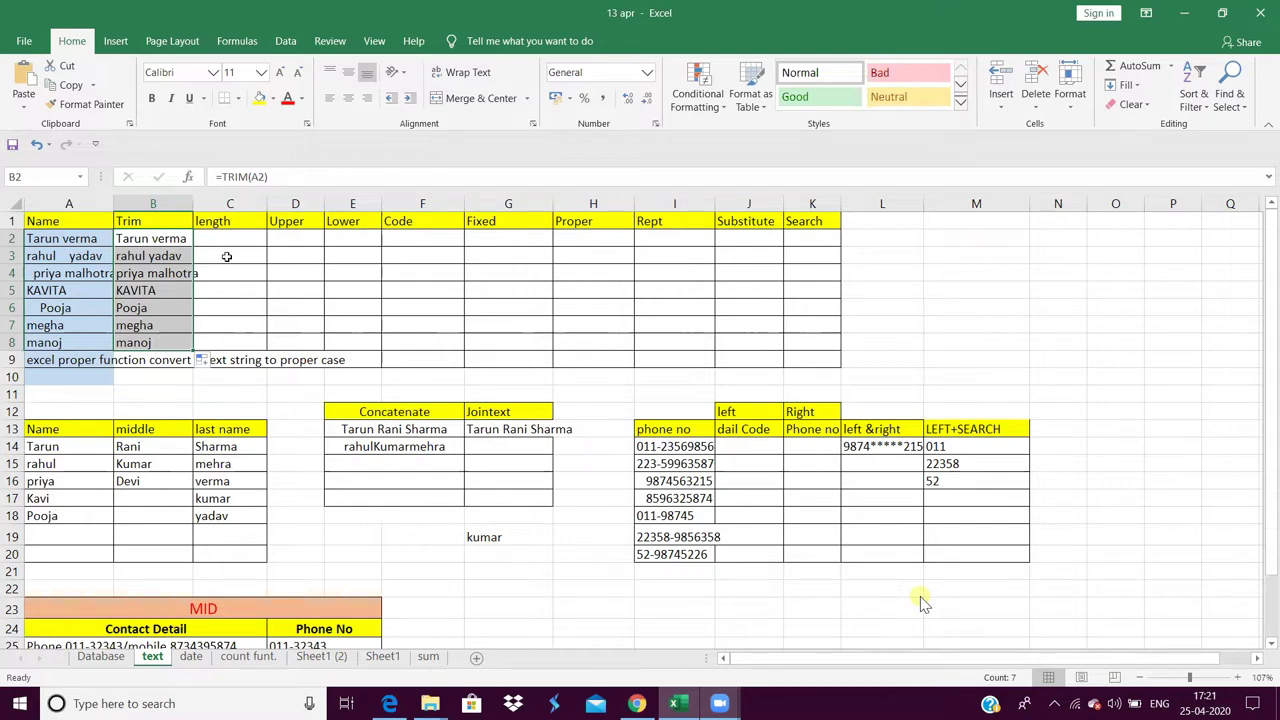
click(228, 238)
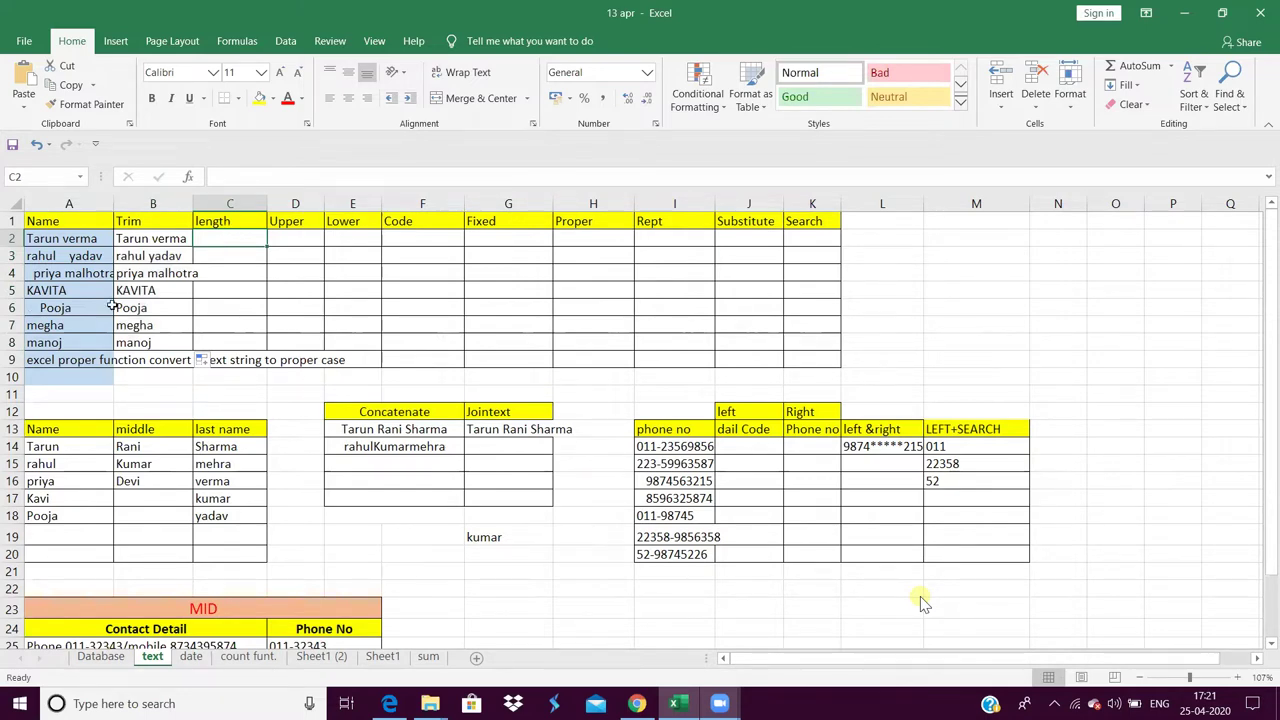
click(148, 276)
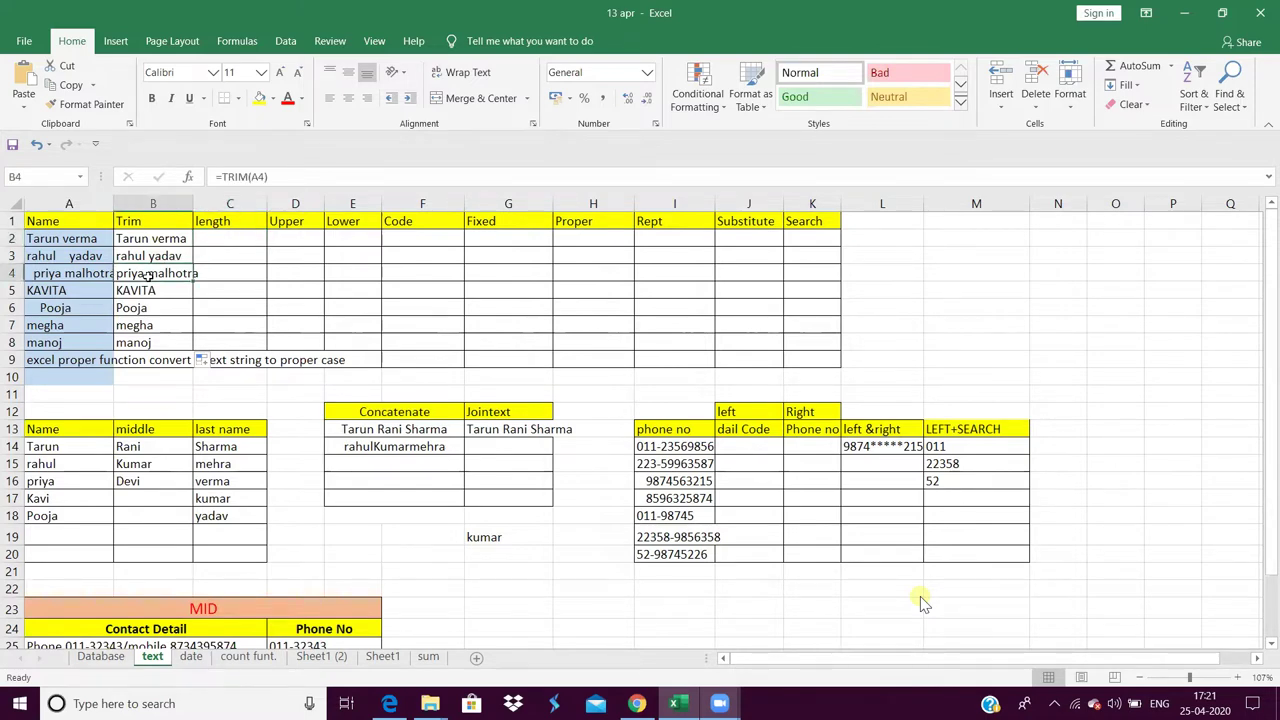
click(237, 236)
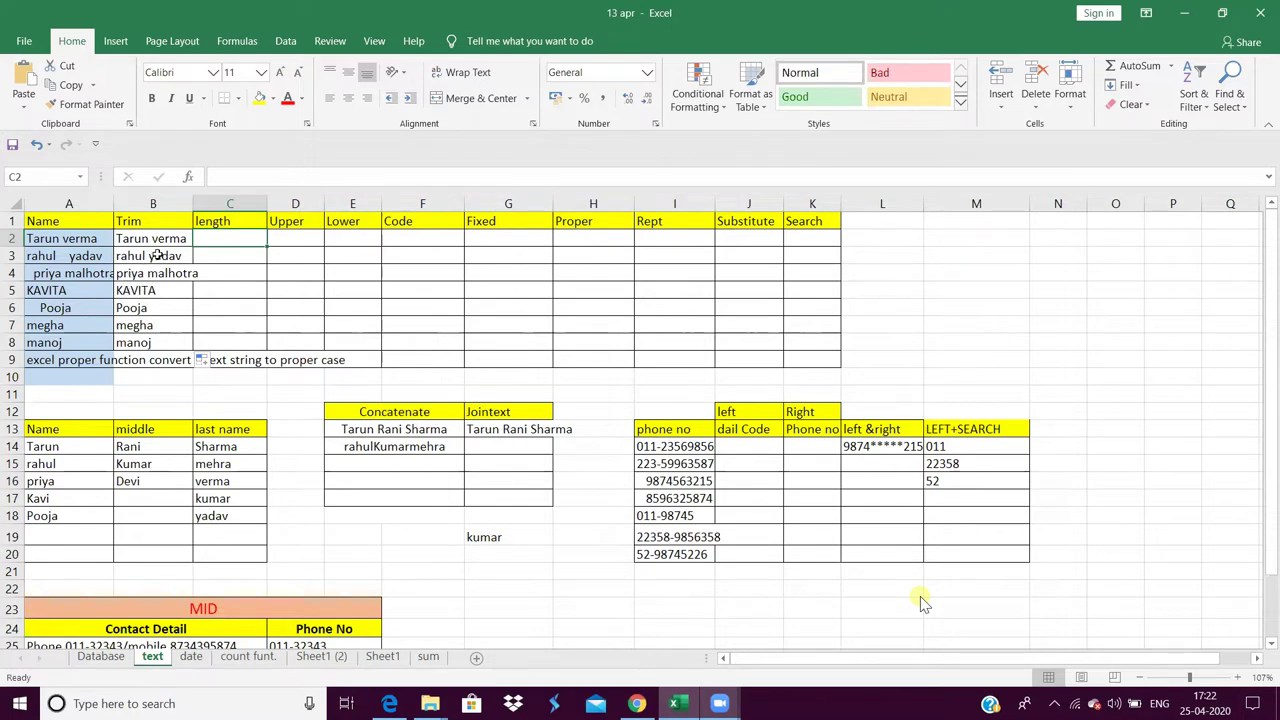
click(157, 256)
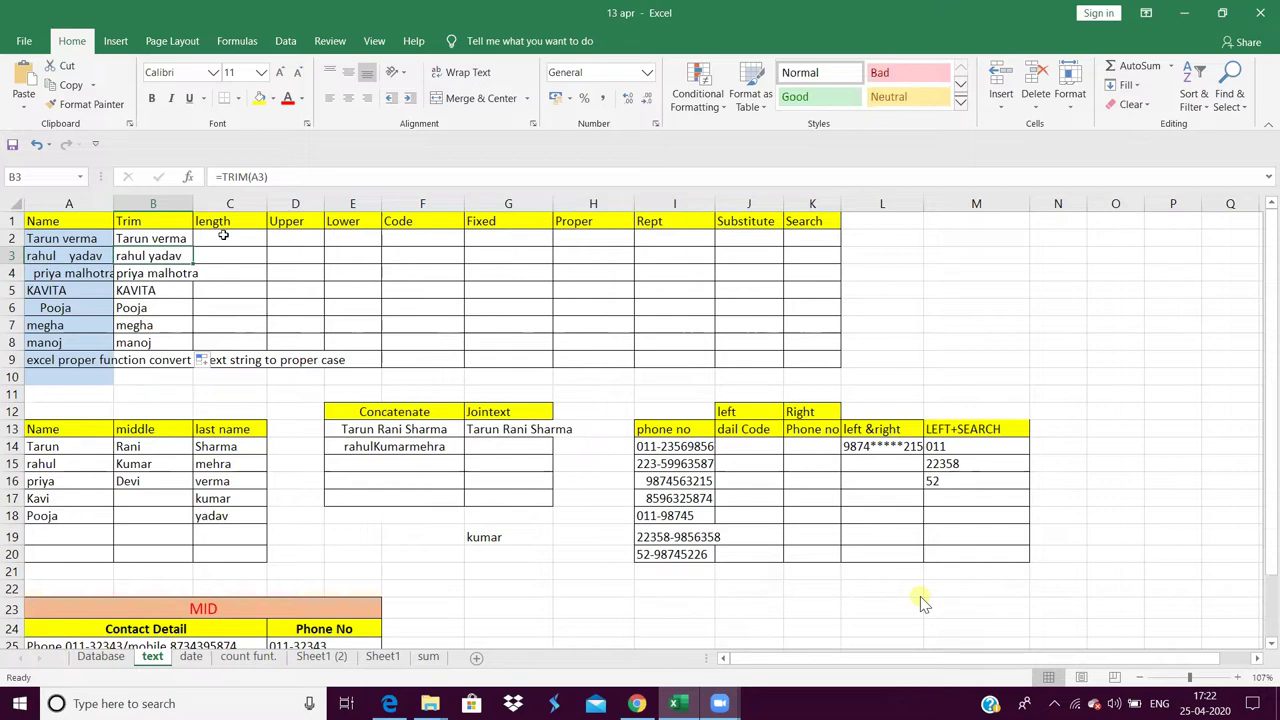
click(223, 235)
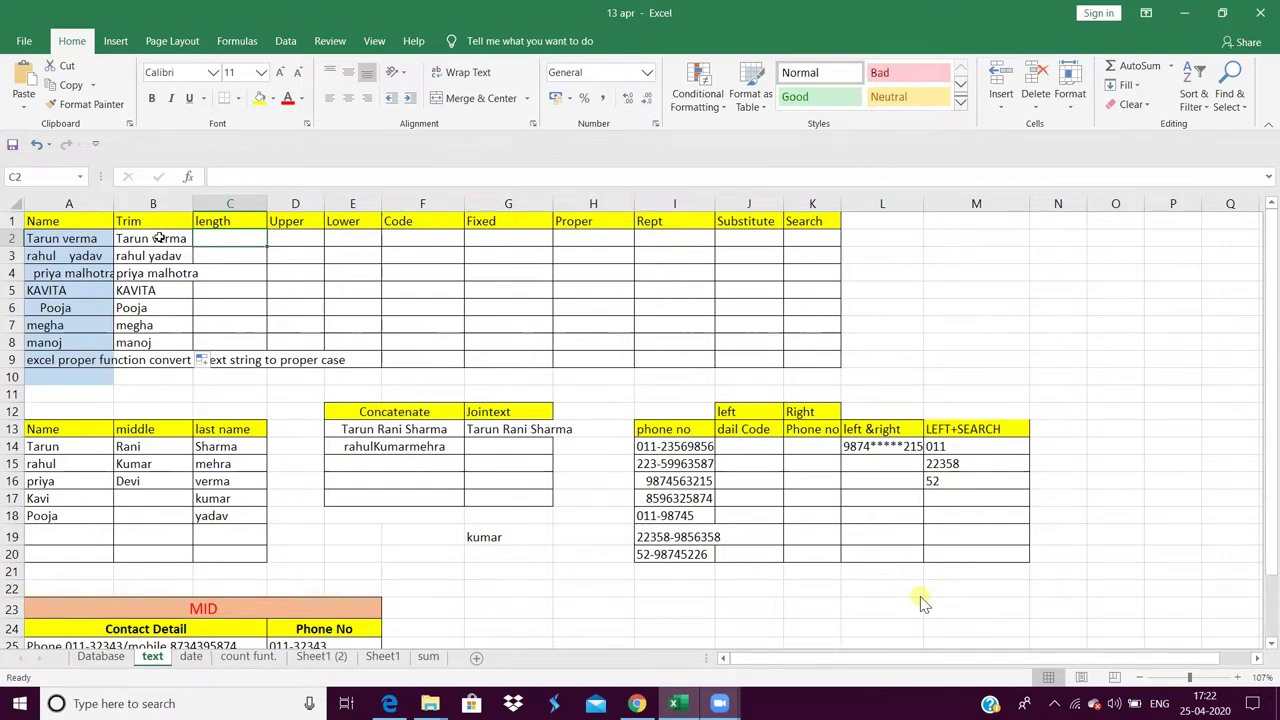
- Enter =LEN(B2) in C2 and copy it to C8, giving 11, 11, 14, 6, 5, 5, 5
text(=)
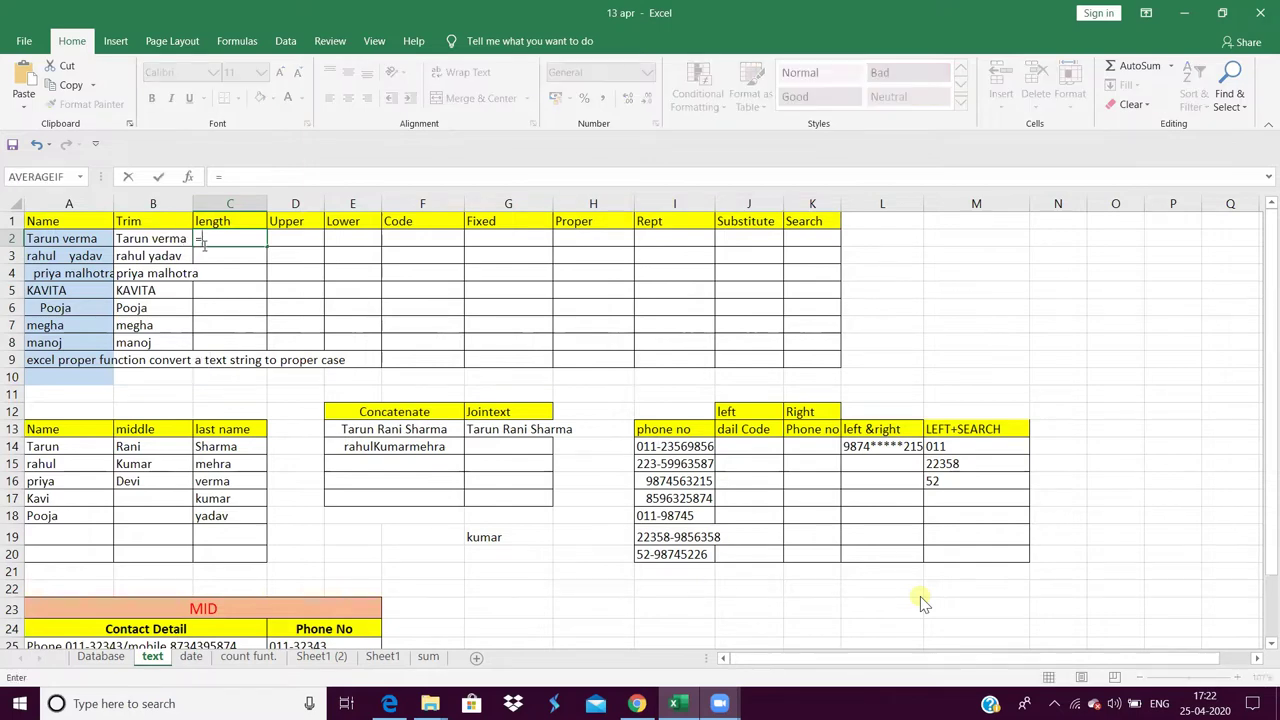
text(le)
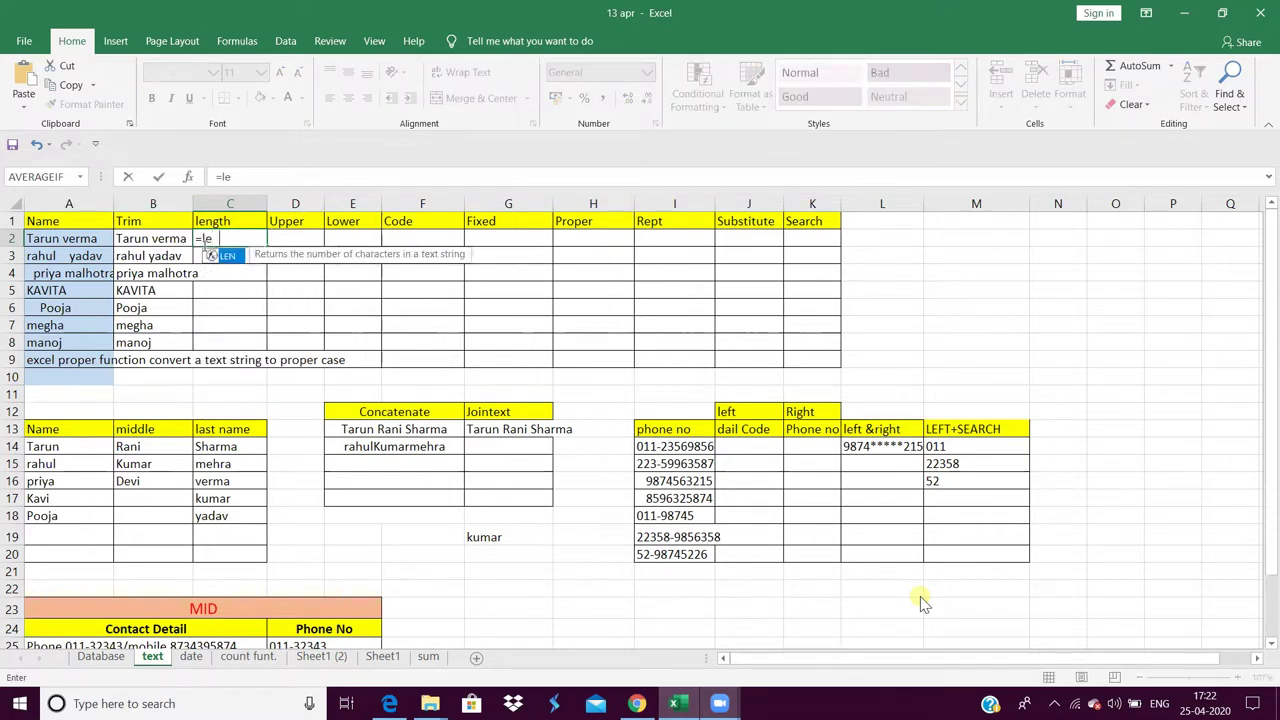
text(n()
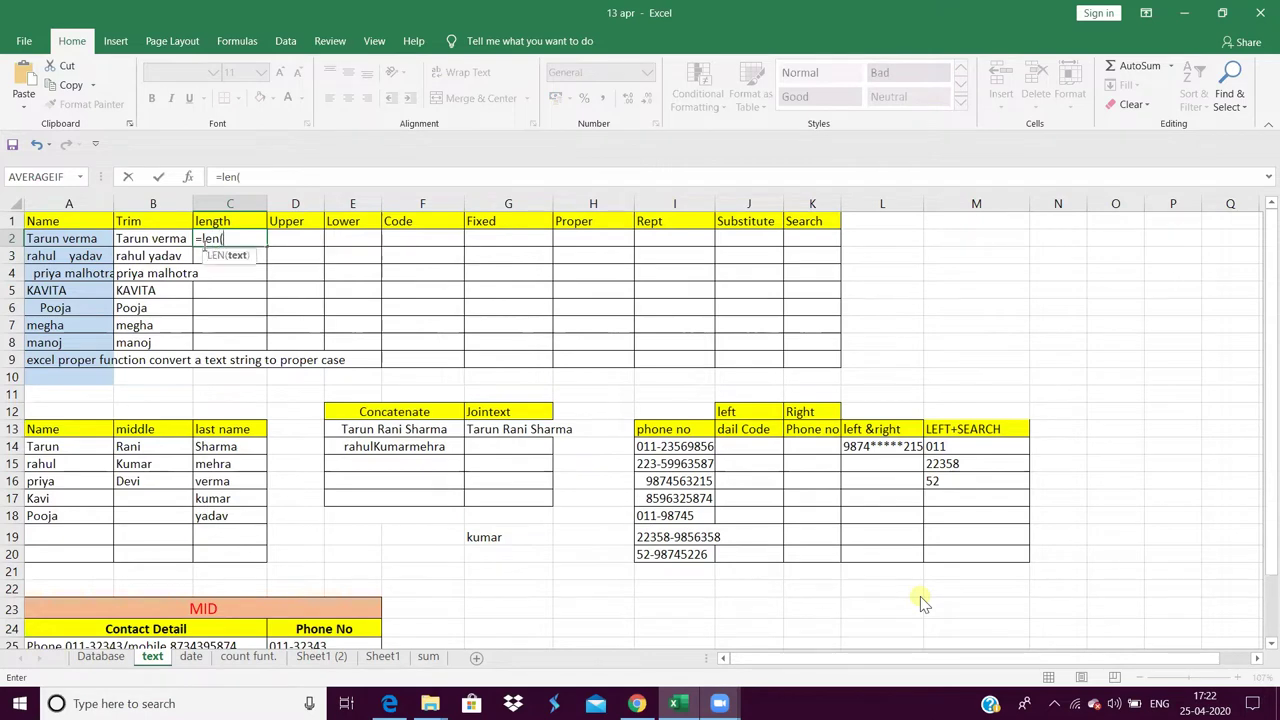
click(140, 242)
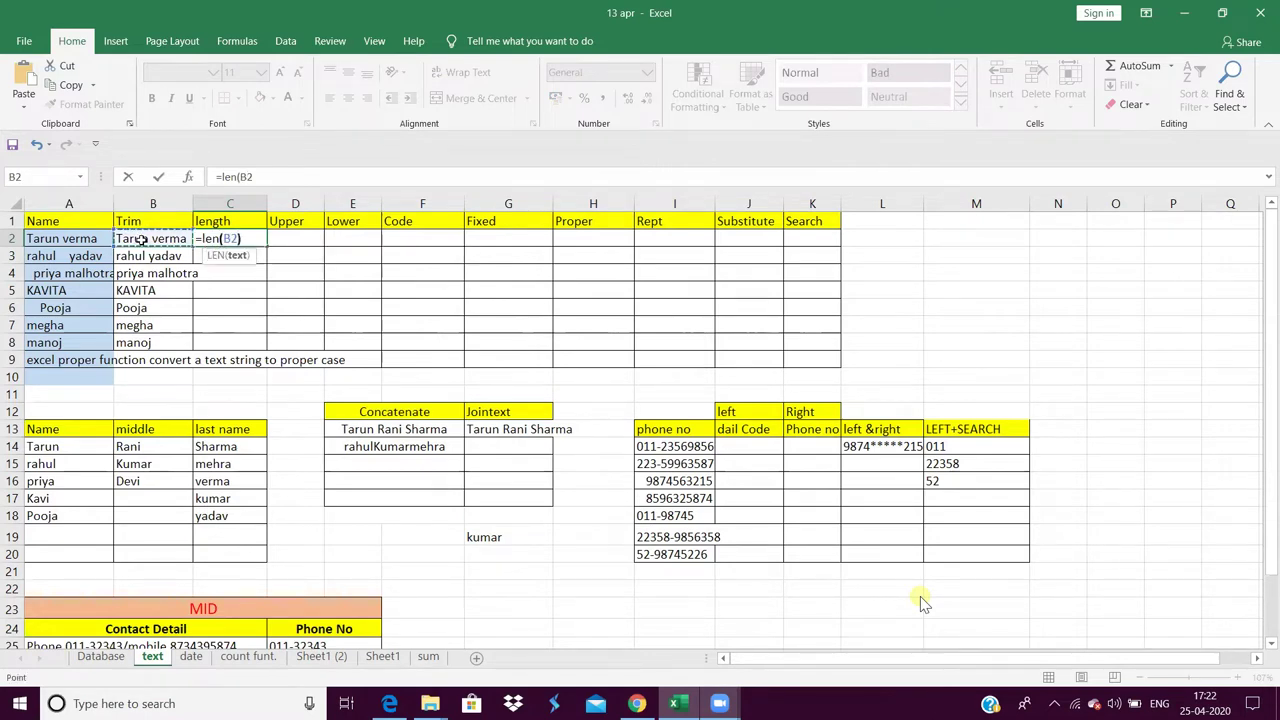
key(Return)
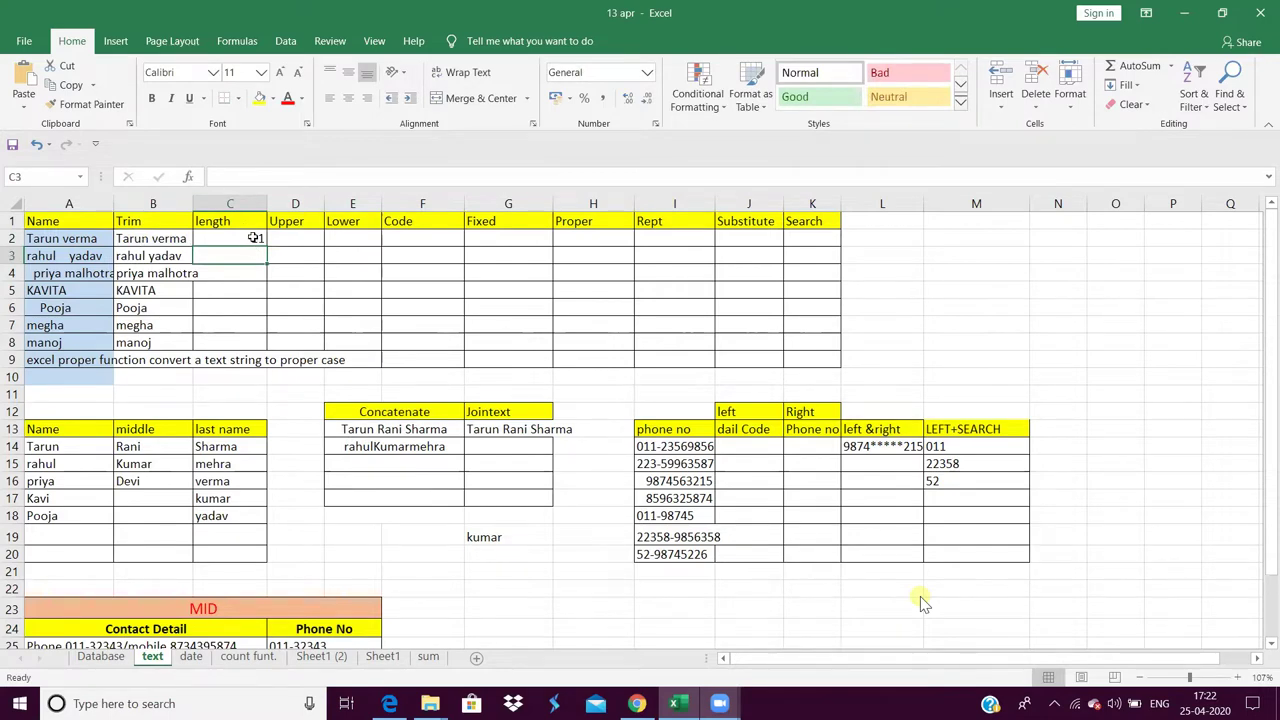
click(254, 238)
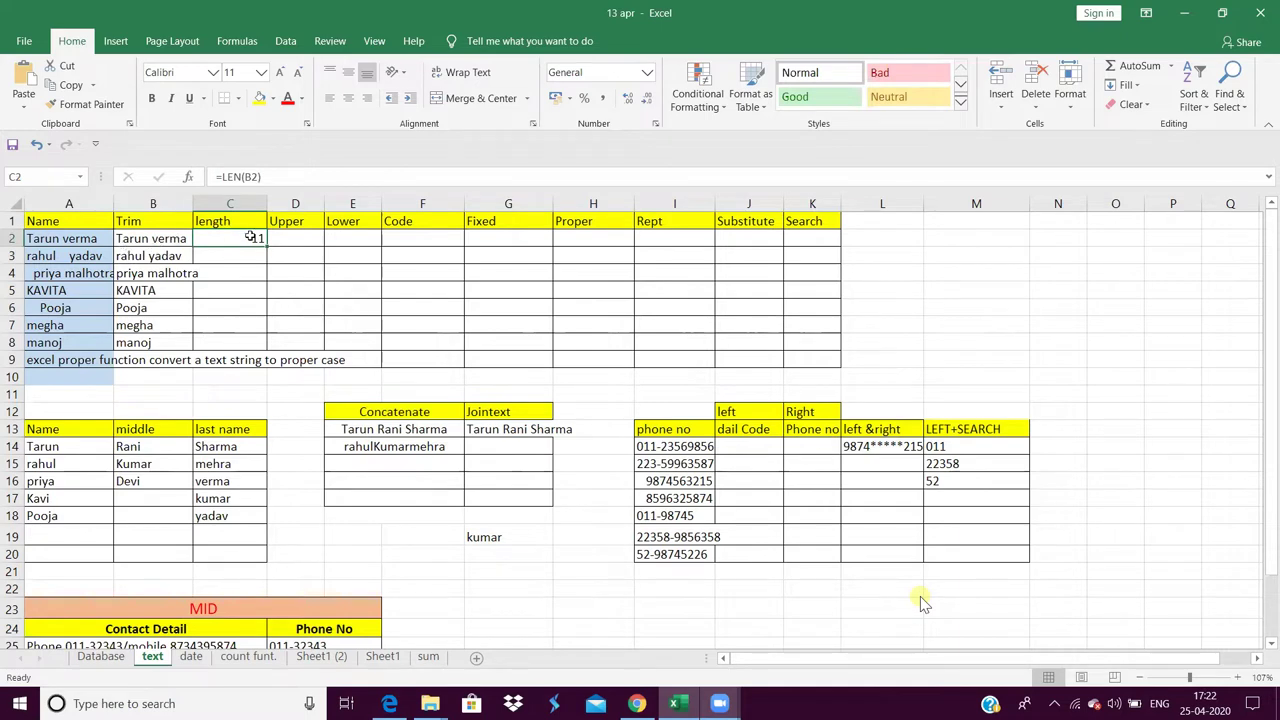
drag(264, 245, 257, 354)
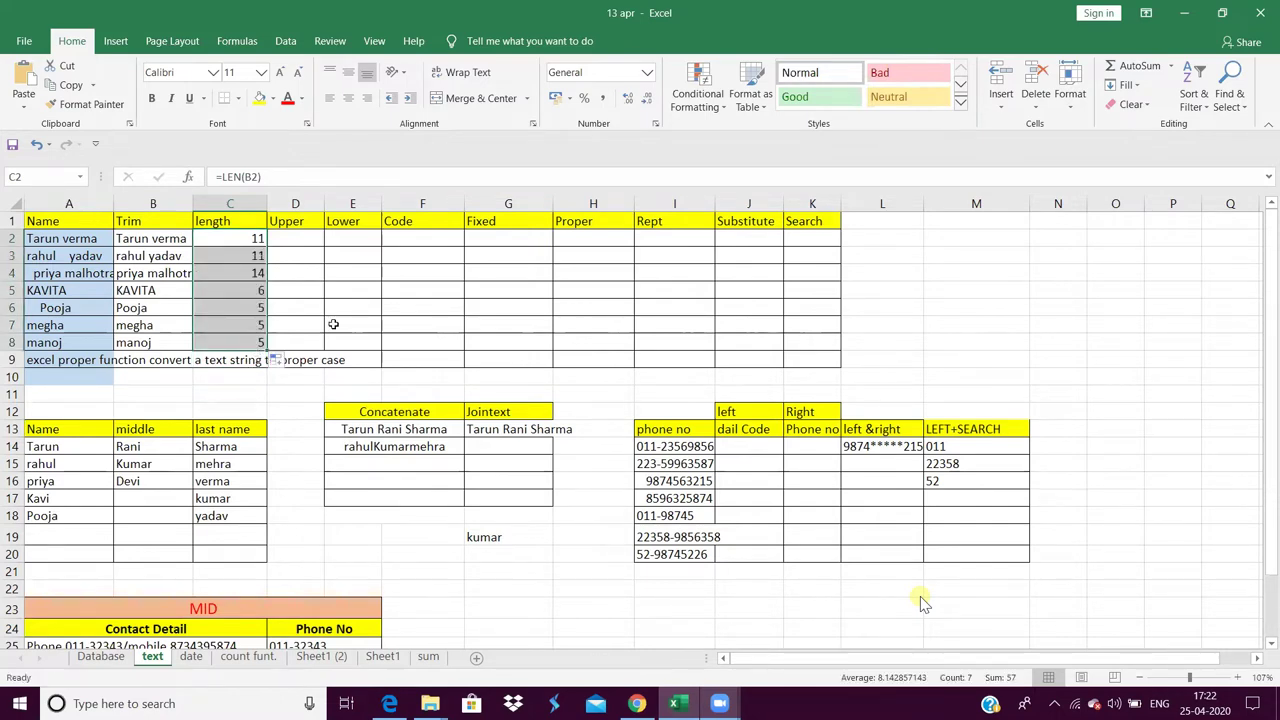
click(291, 241)
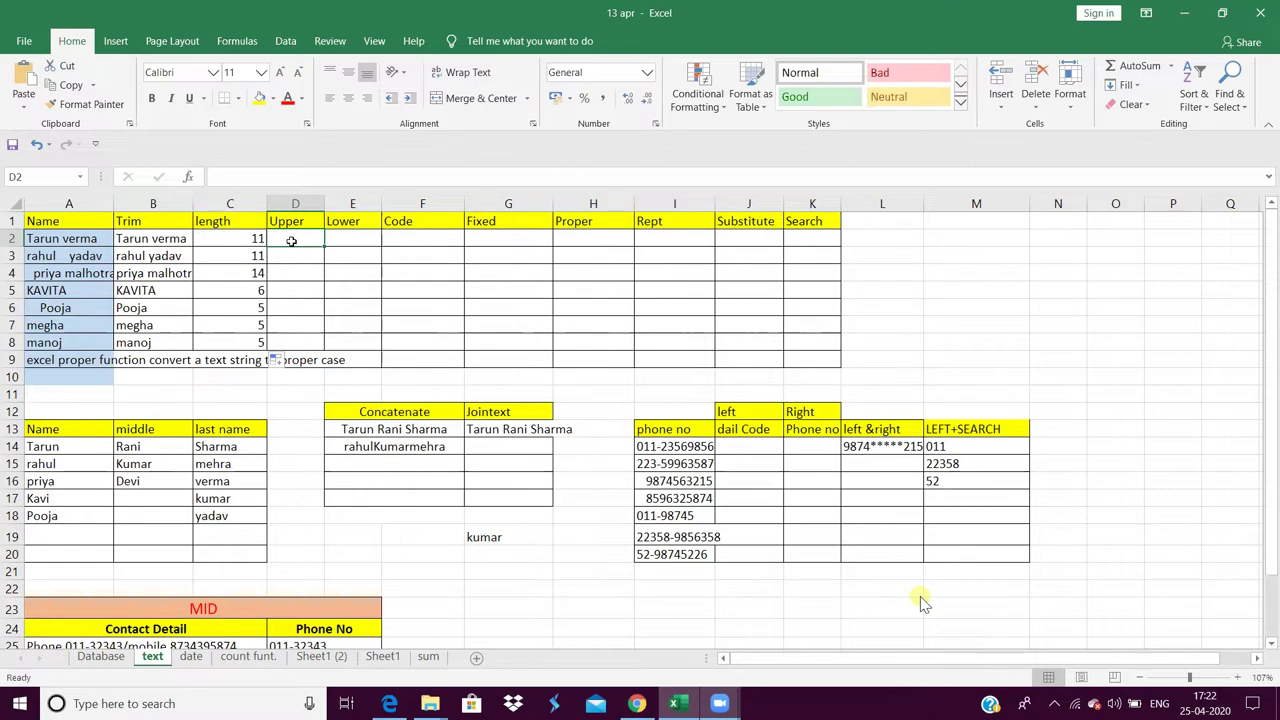
- Enter =UPPER(B2:B8) in D2 to capitalize the trimmed names
text(=)
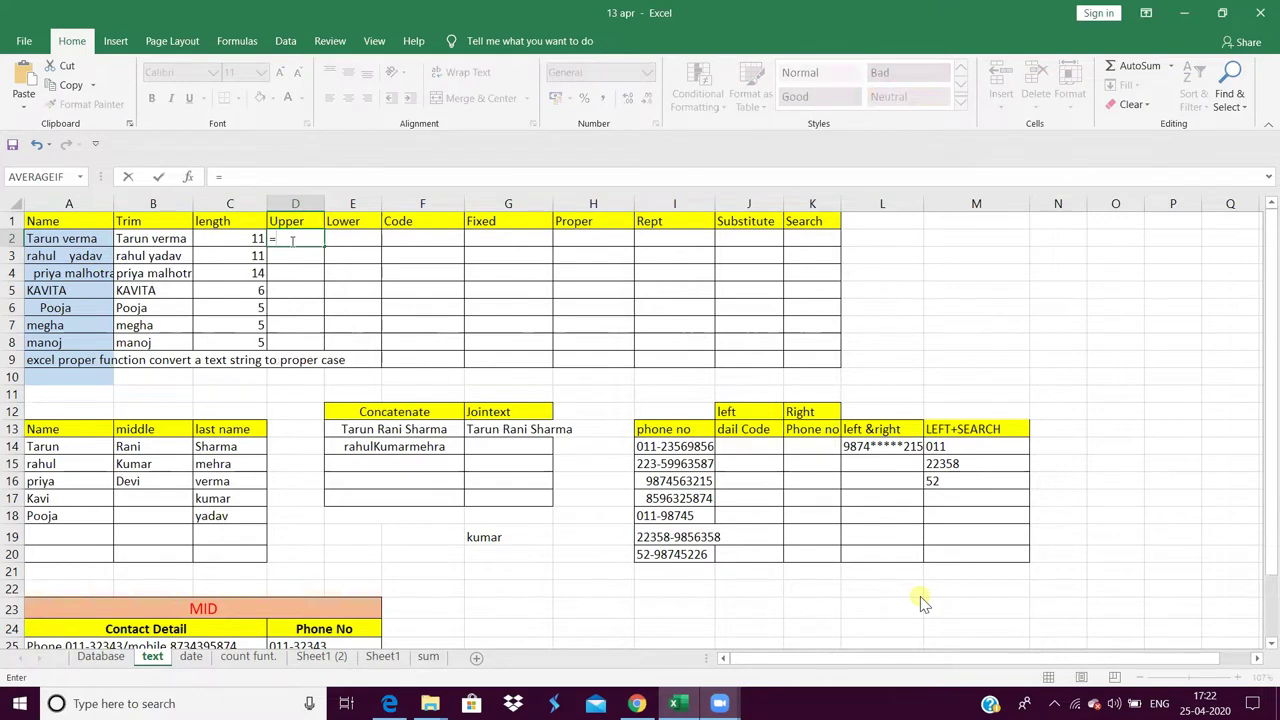
text(upp)
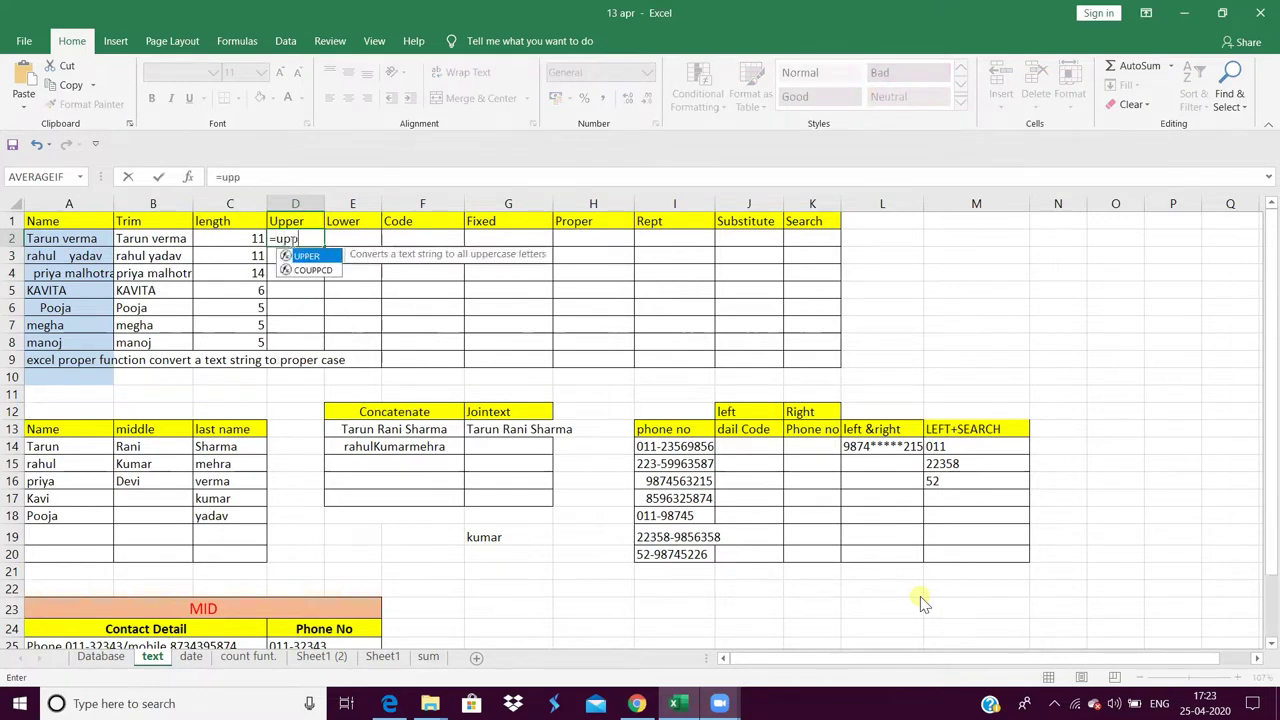
text(er9)
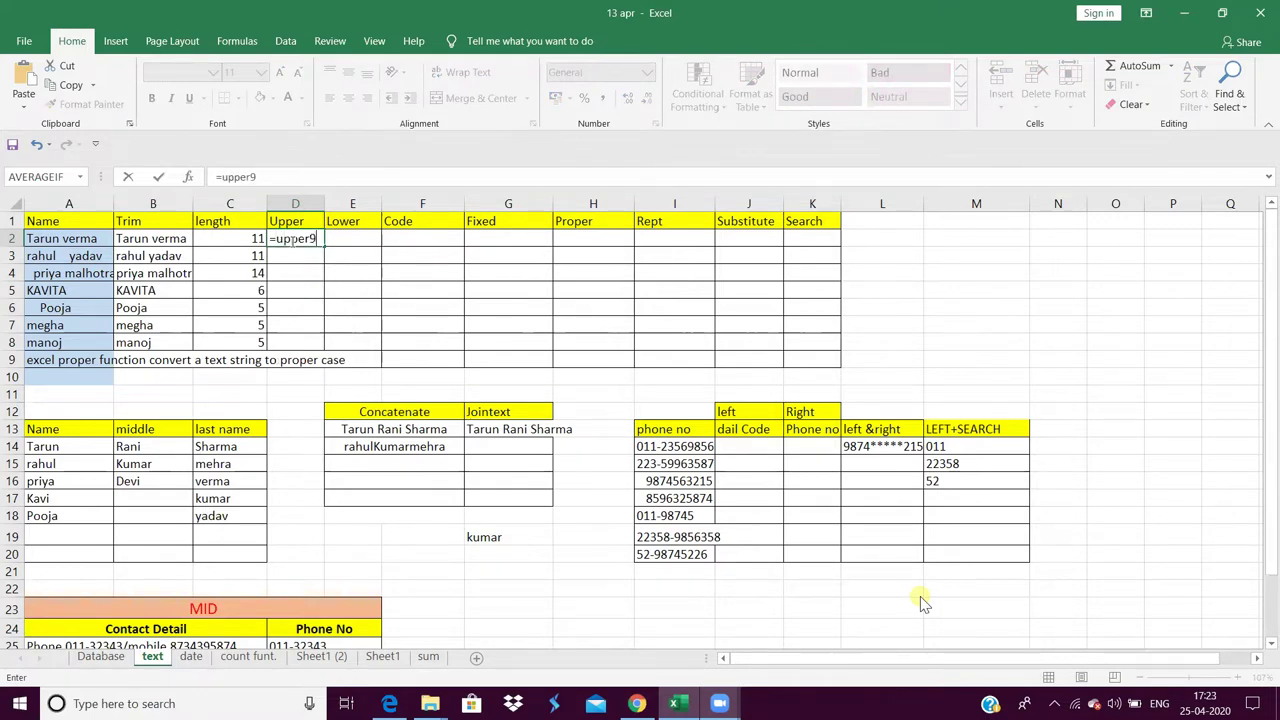
key(BackSpace)
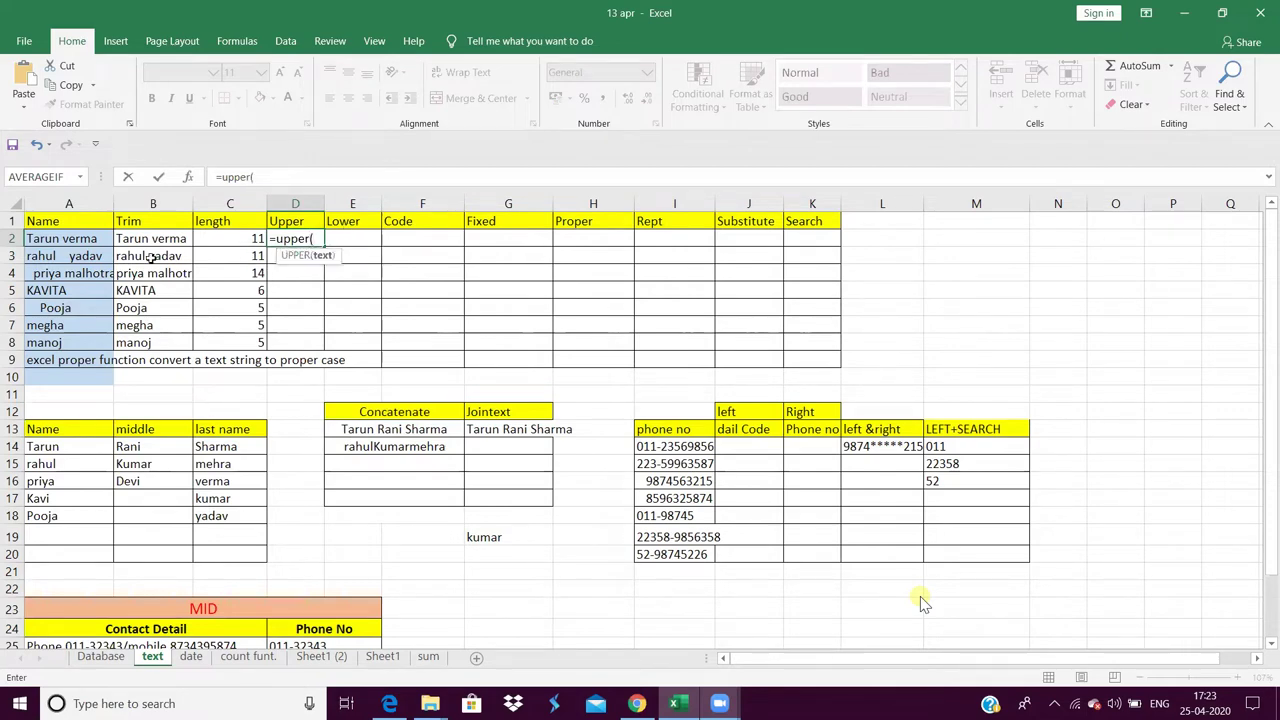
drag(150, 245, 153, 342)
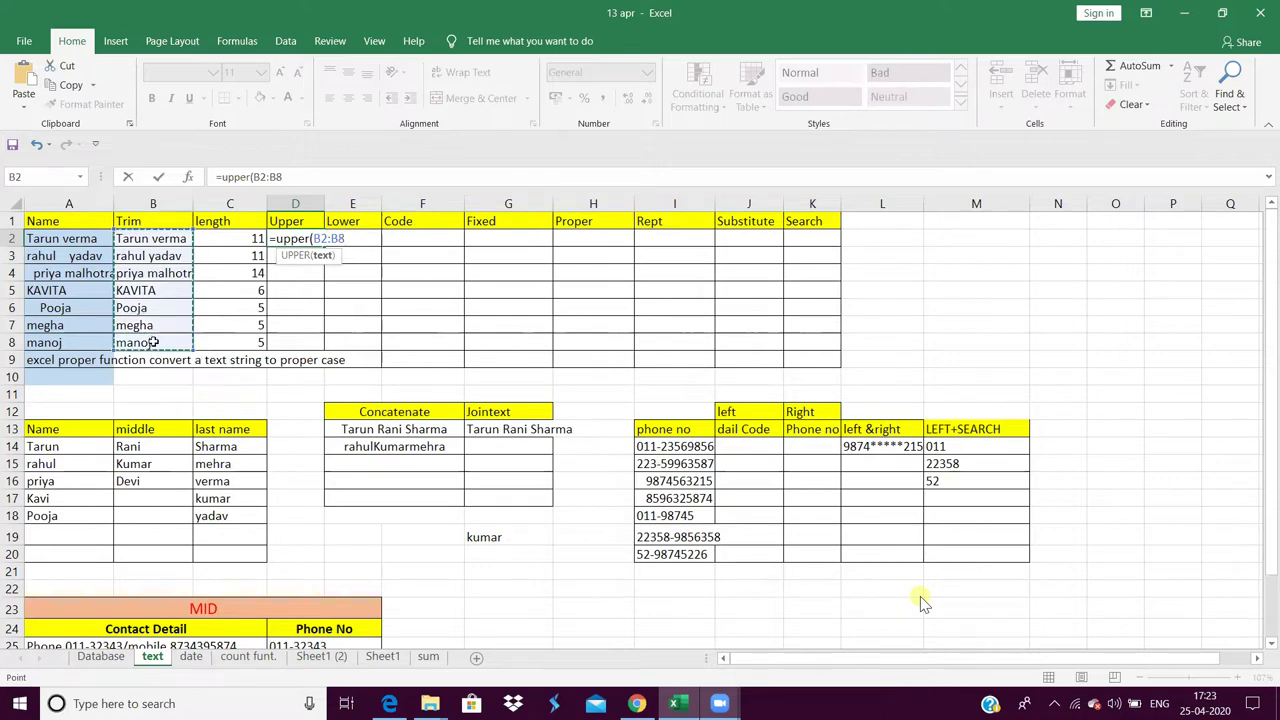
text())
key(Return)
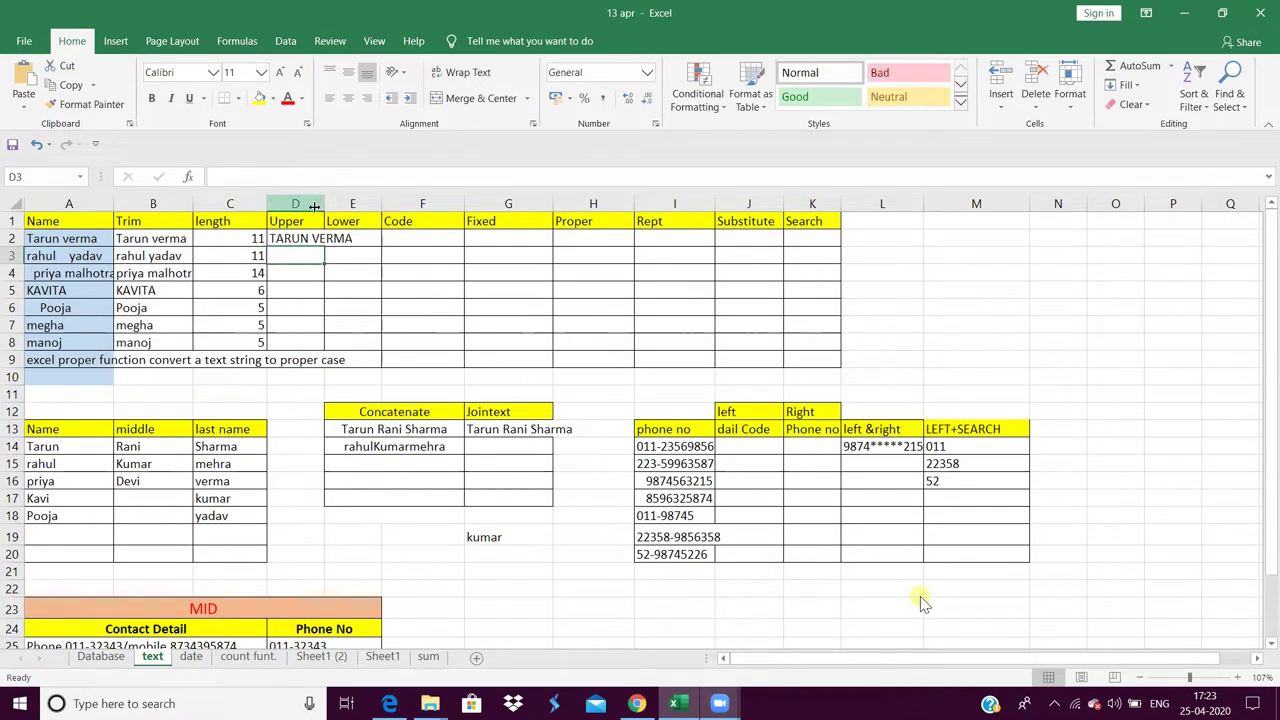
- Widen column D, fill the UPPER formula down to D8, and select B2:B8
drag(321, 205, 410, 203)
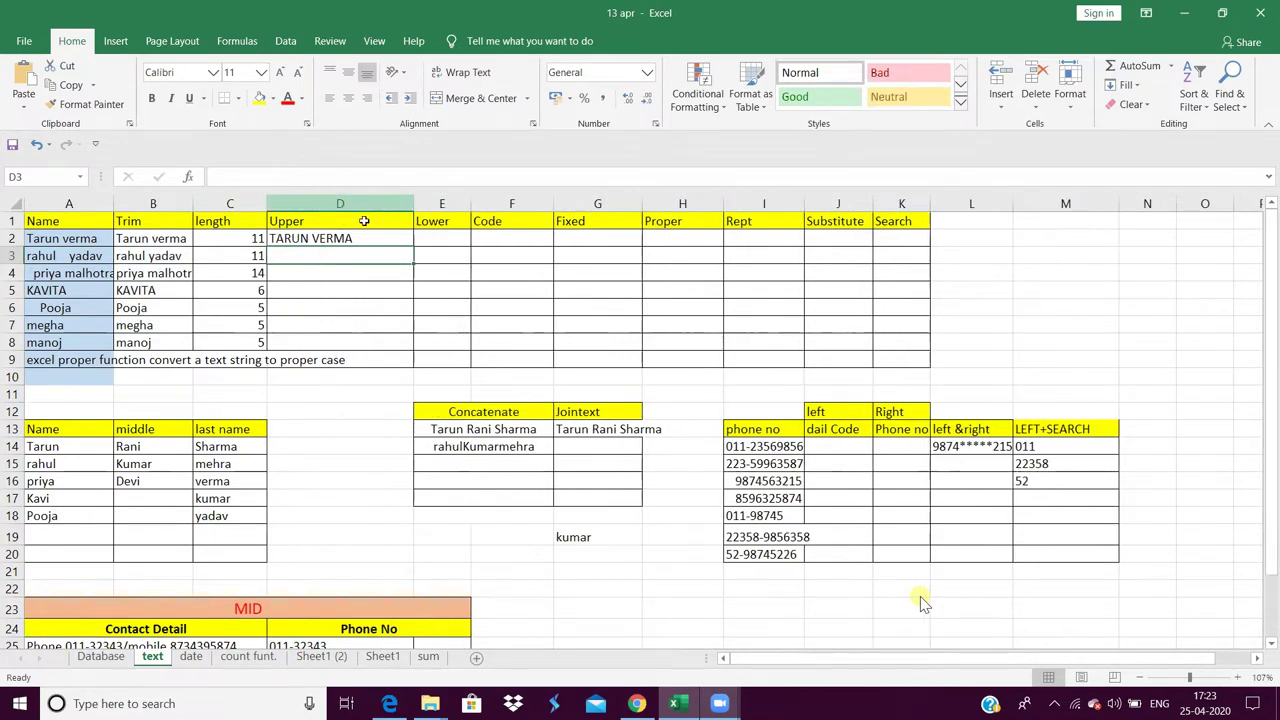
mouse_move(350, 238)
mouse_down()
mouse_move(420, 242)
mouse_move(406, 238)
mouse_move(409, 405)
mouse_up()
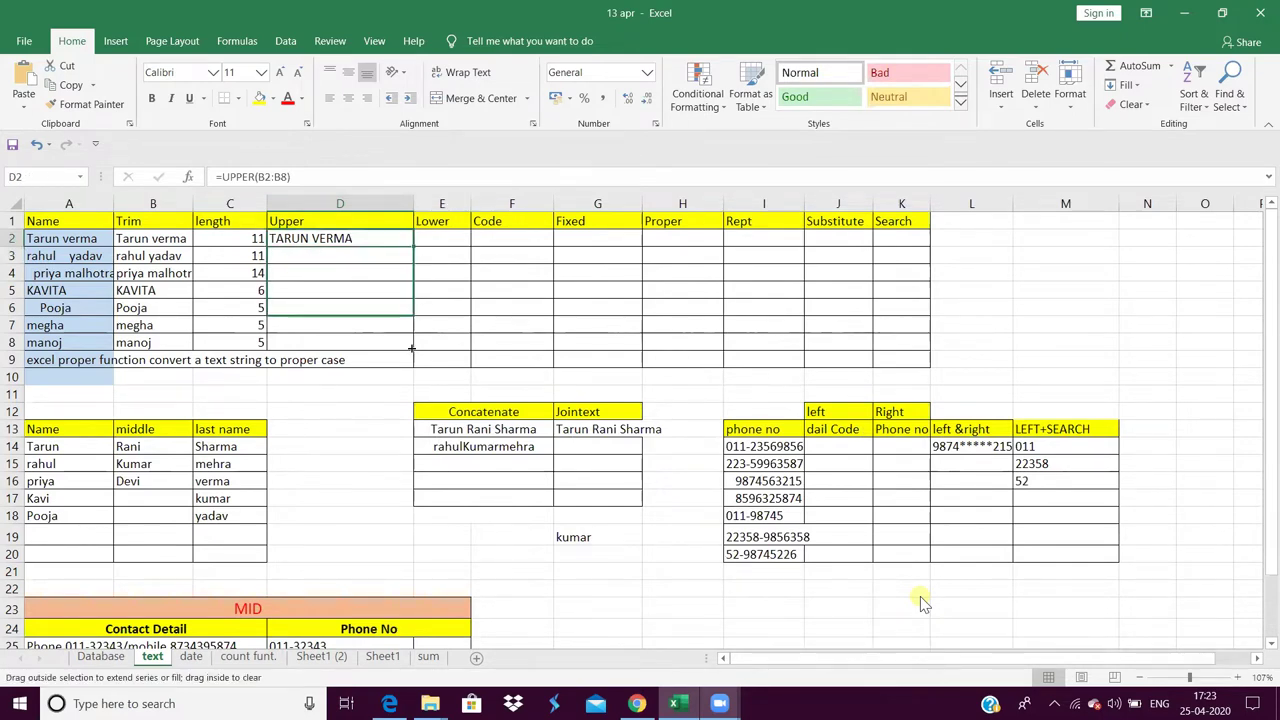
drag(409, 405, 386, 346)
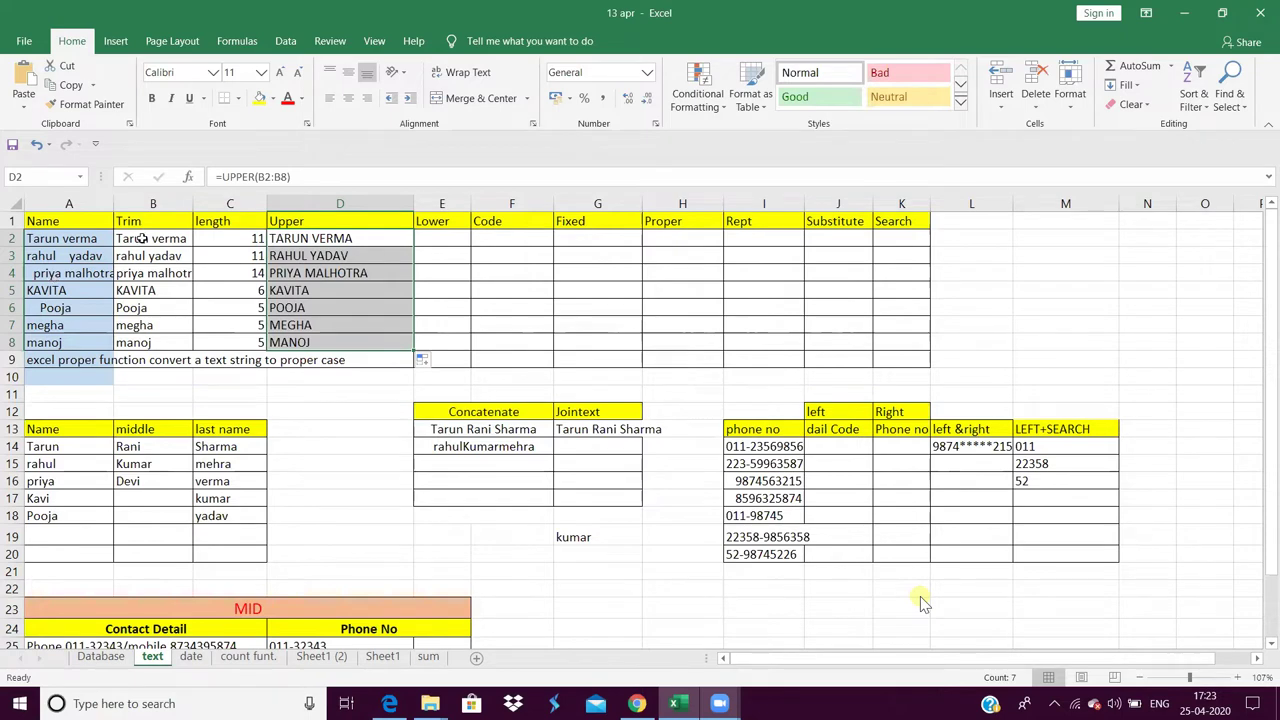
click(140, 239)
drag(147, 256, 140, 343)
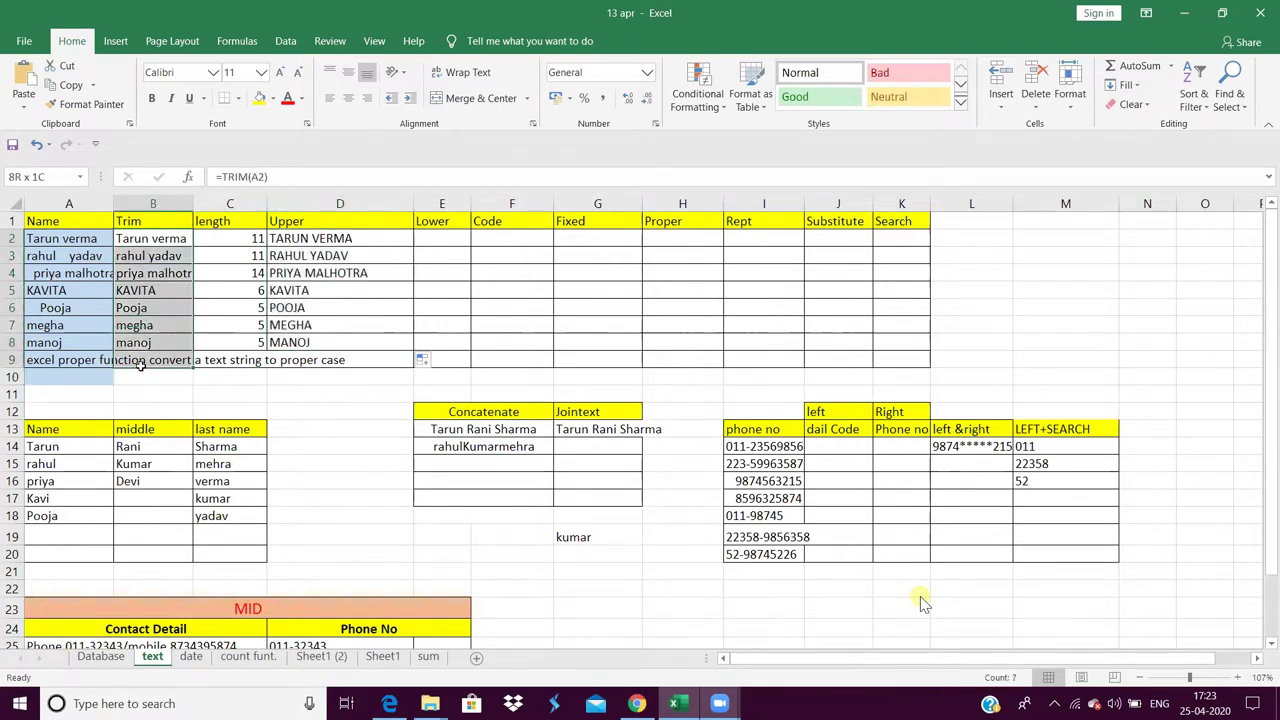
- Copy the trimmed names in B2:B8 and choose Paste Special Values for A2:A8
click(140, 313)
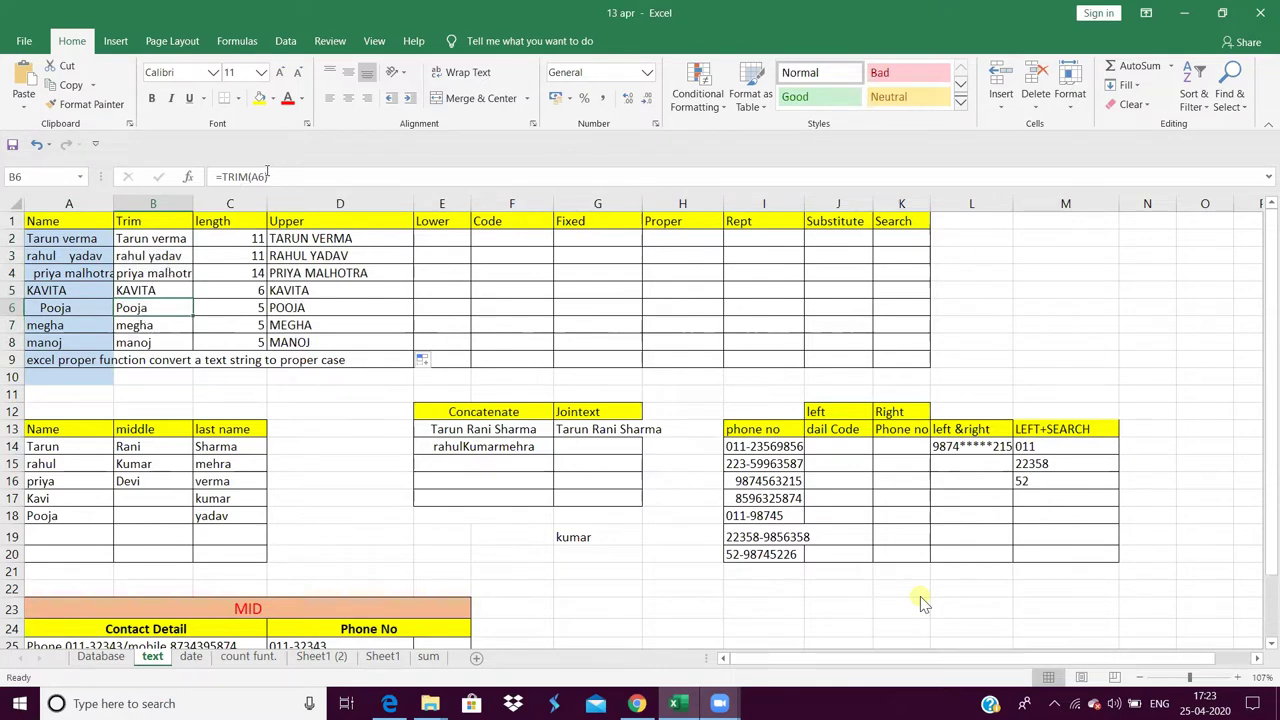
click(155, 241)
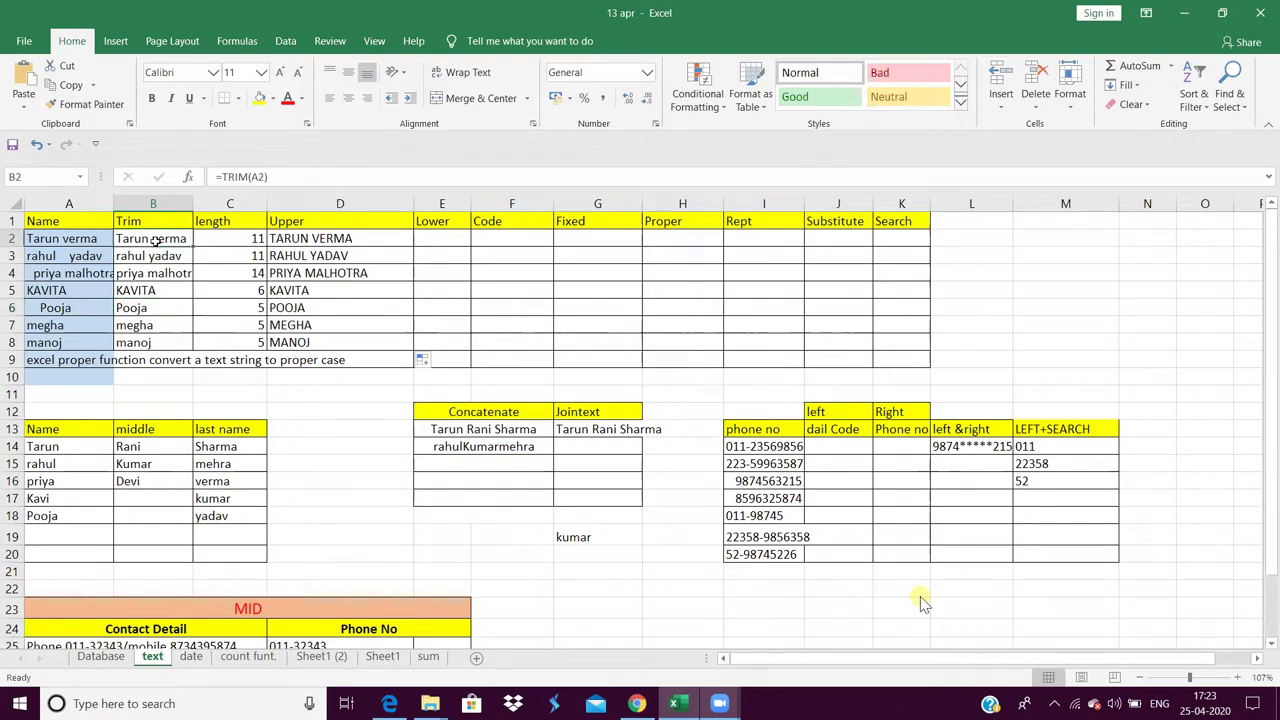
mouse_move(155, 241)
mouse_down()
mouse_move(147, 360)
mouse_move(145, 343)
mouse_up()
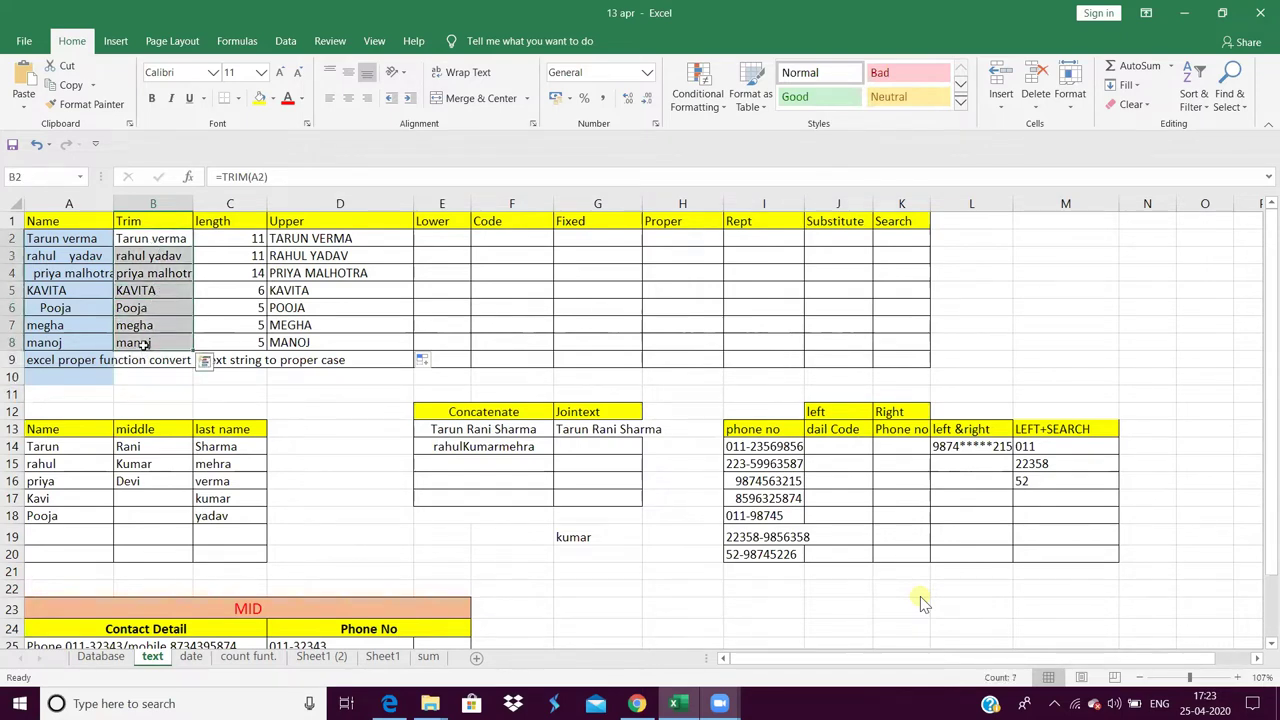
key(ctrl+c)
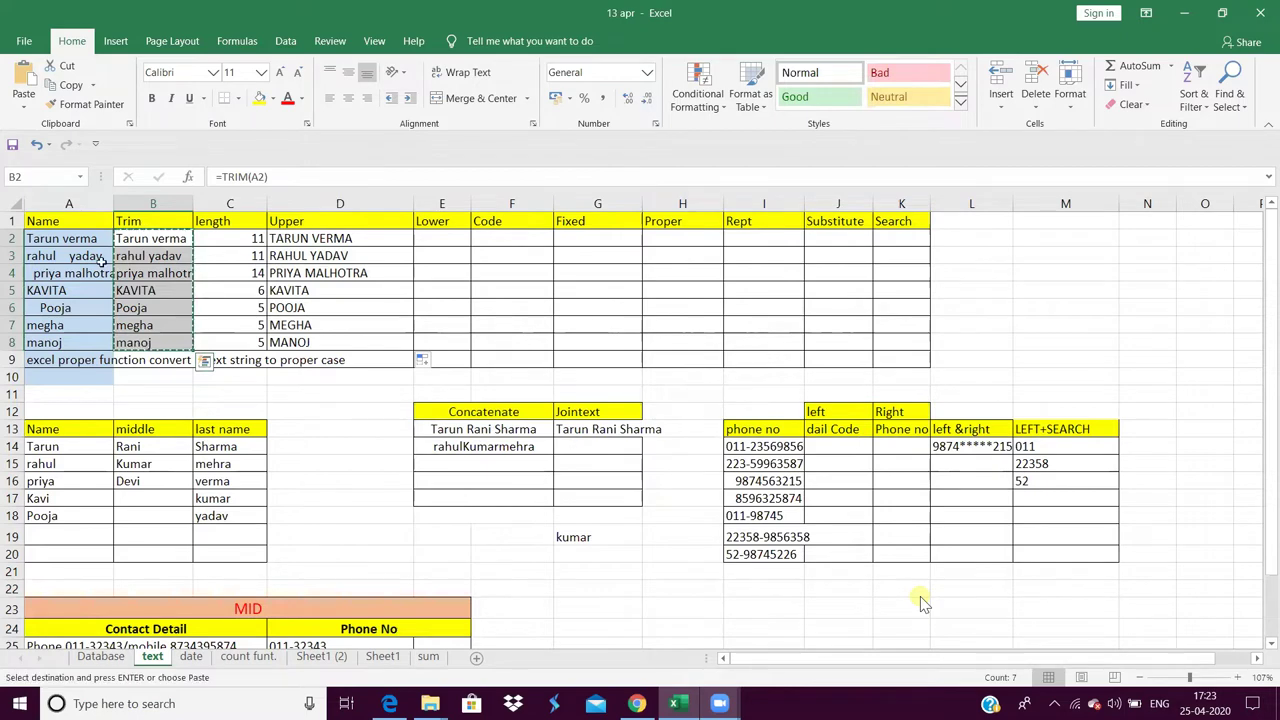
drag(72, 238, 84, 343)
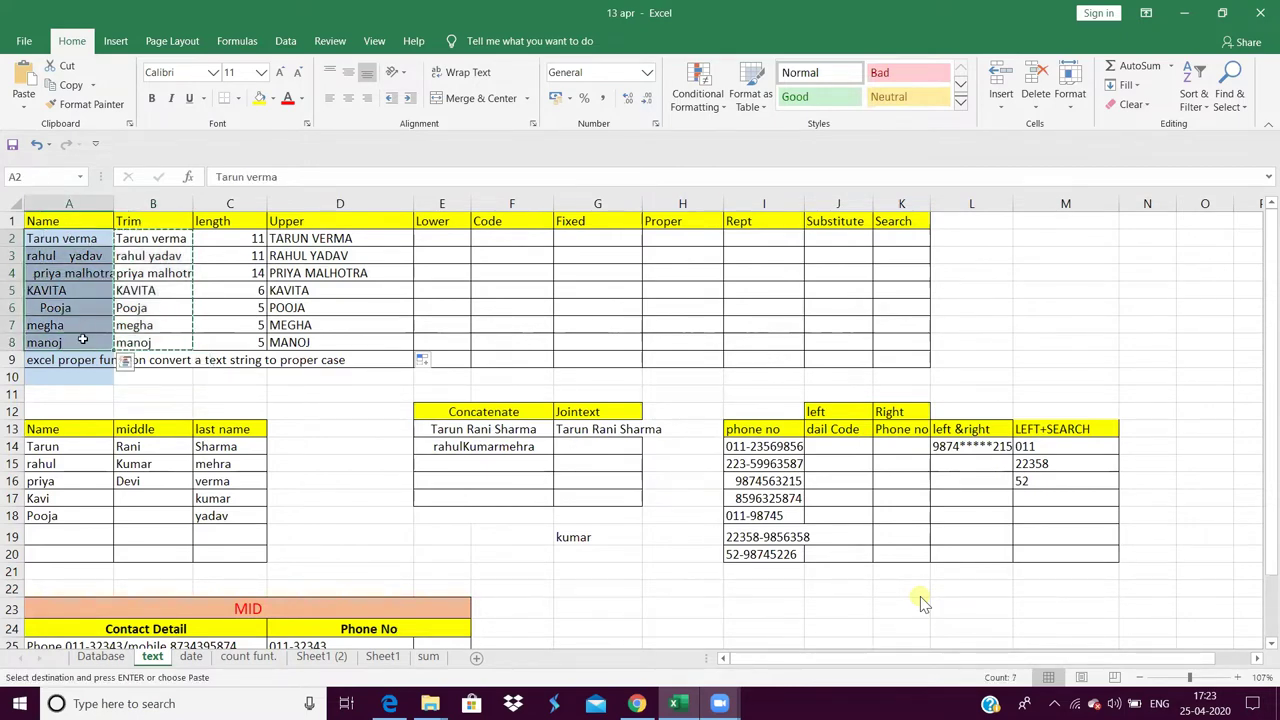
click(25, 110)
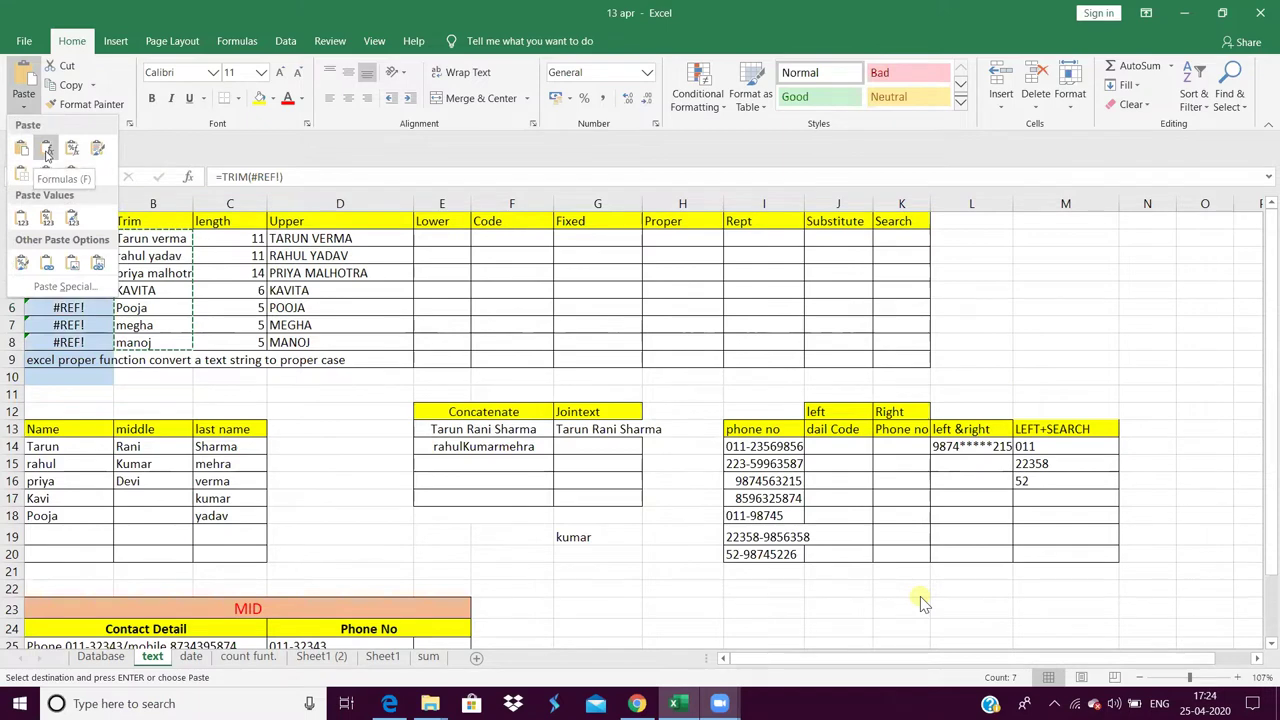
click(77, 288)
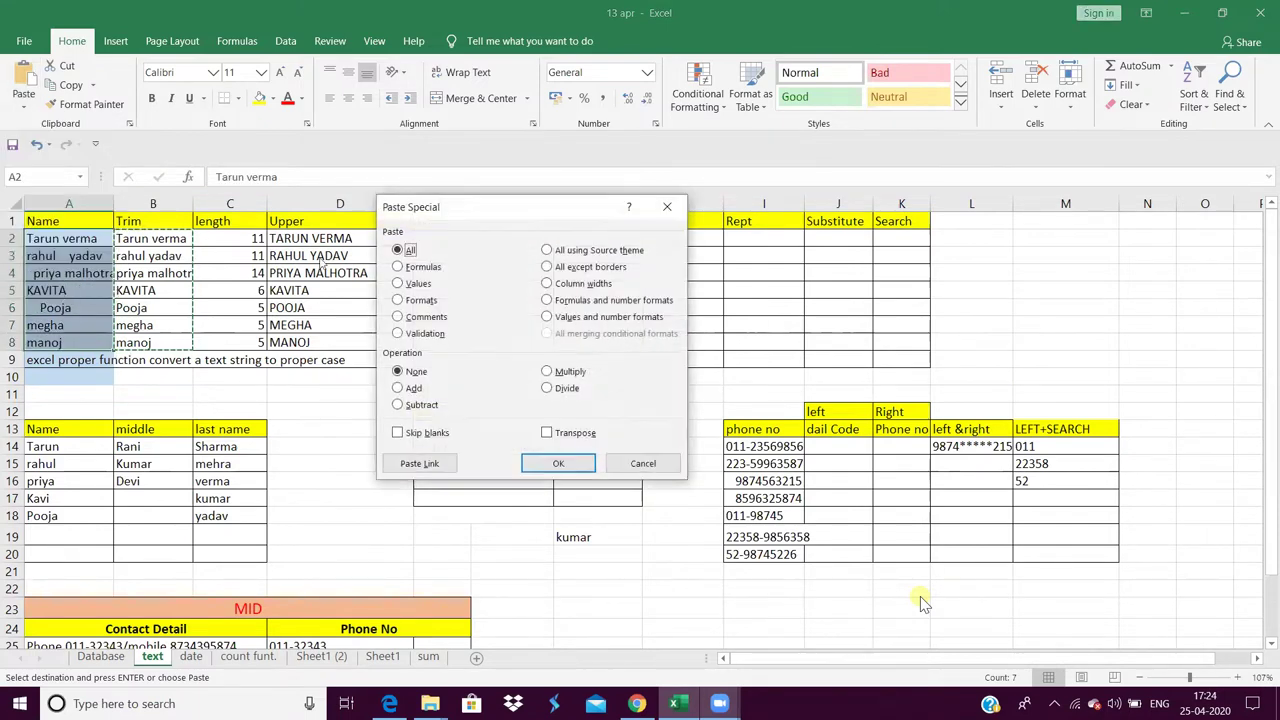
click(414, 285)
- Paste the trimmed names over A2:A8 as values and check the cleaned names in A3 and A4
click(556, 463)
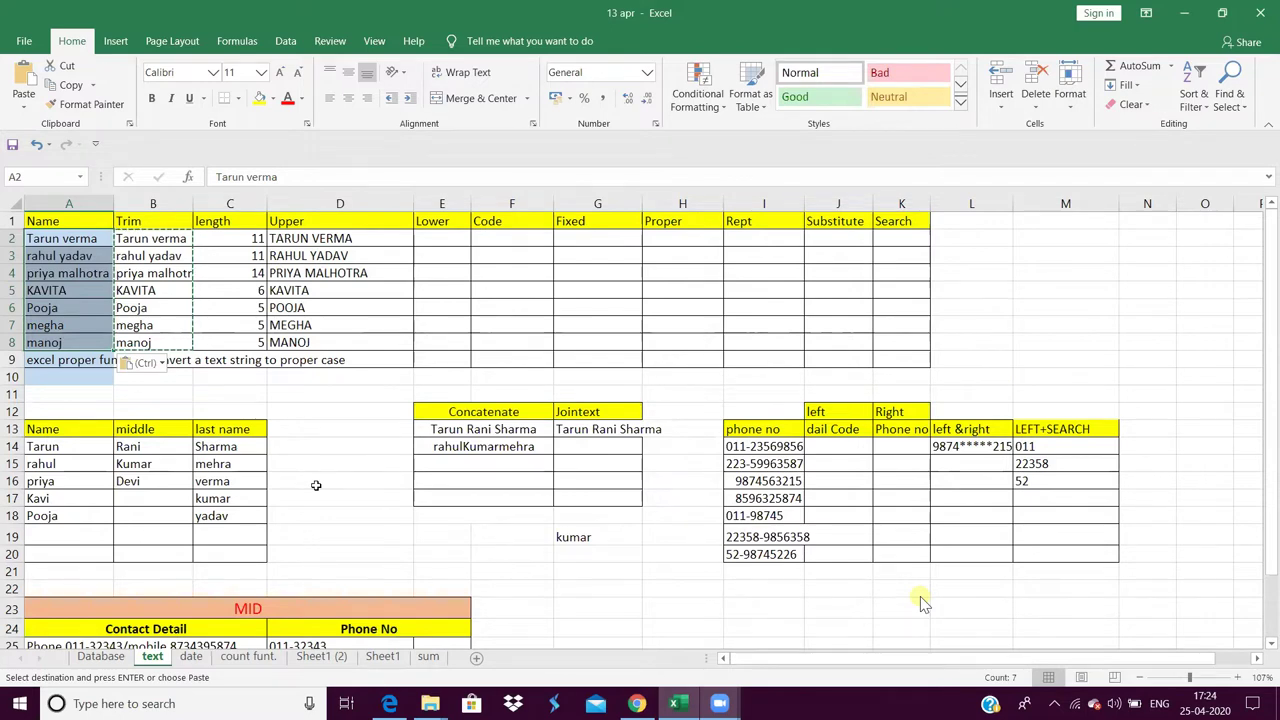
key(Return)
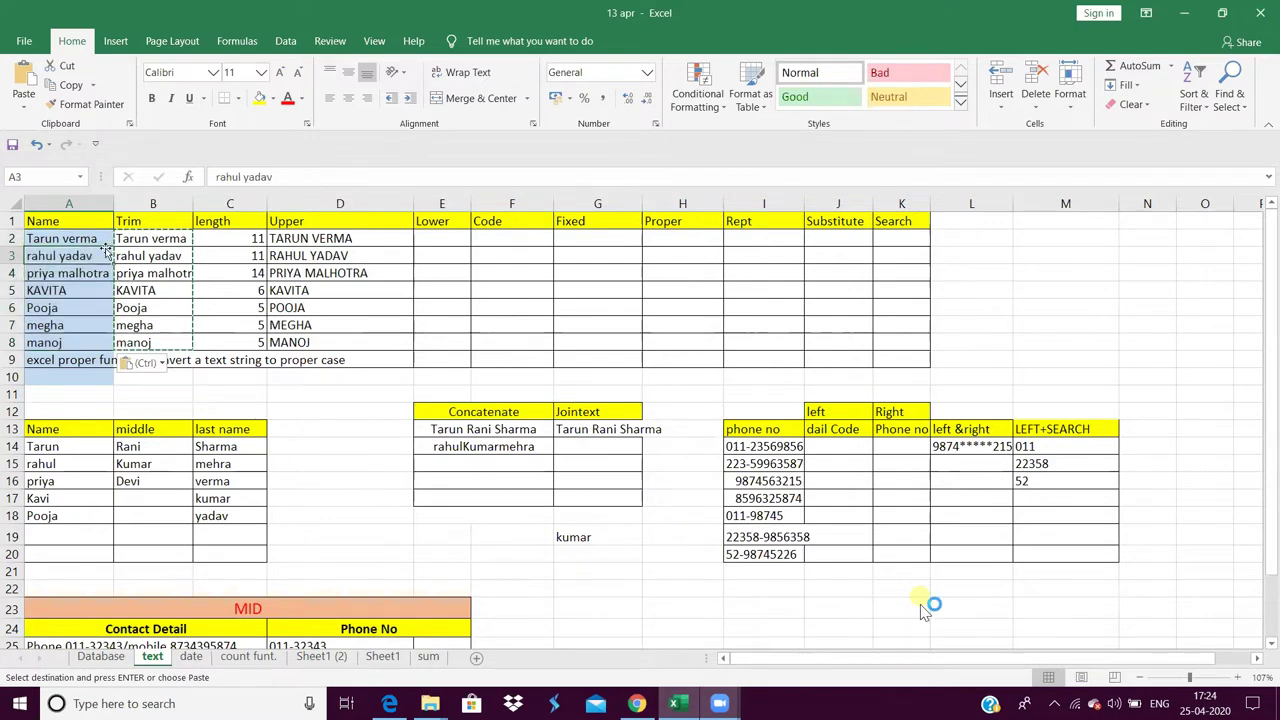
key(Return)
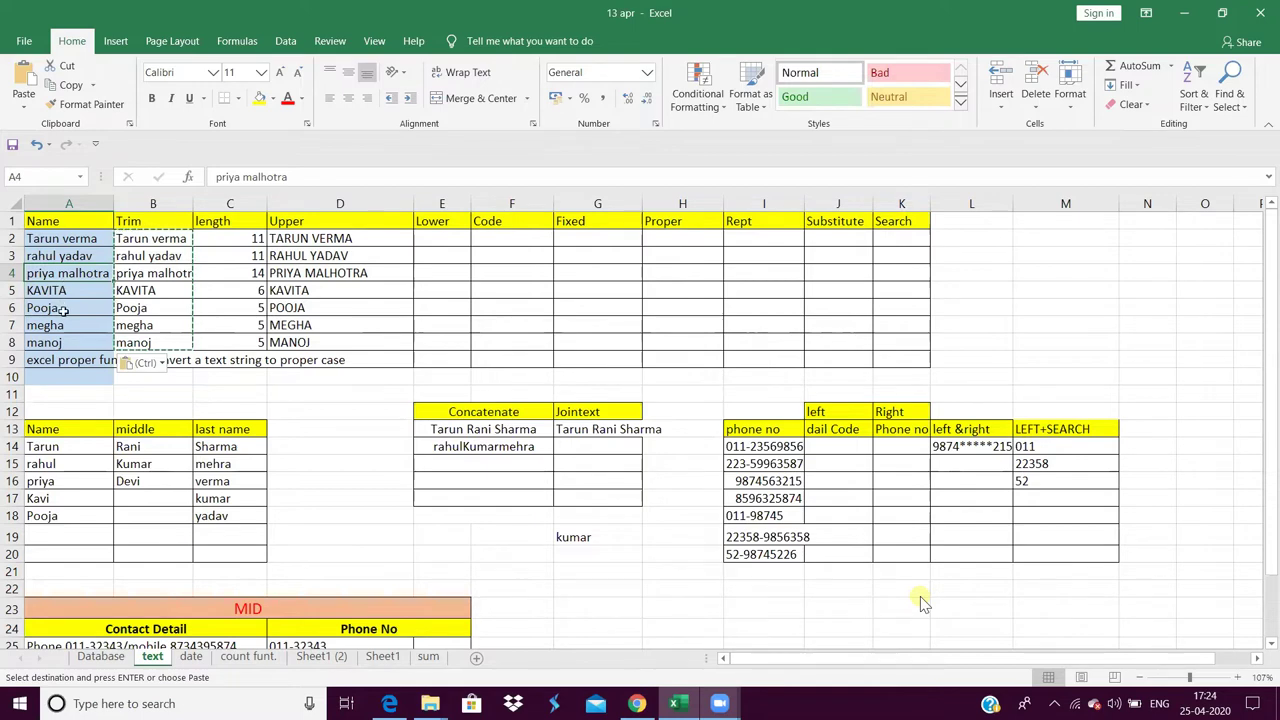
click(311, 238)
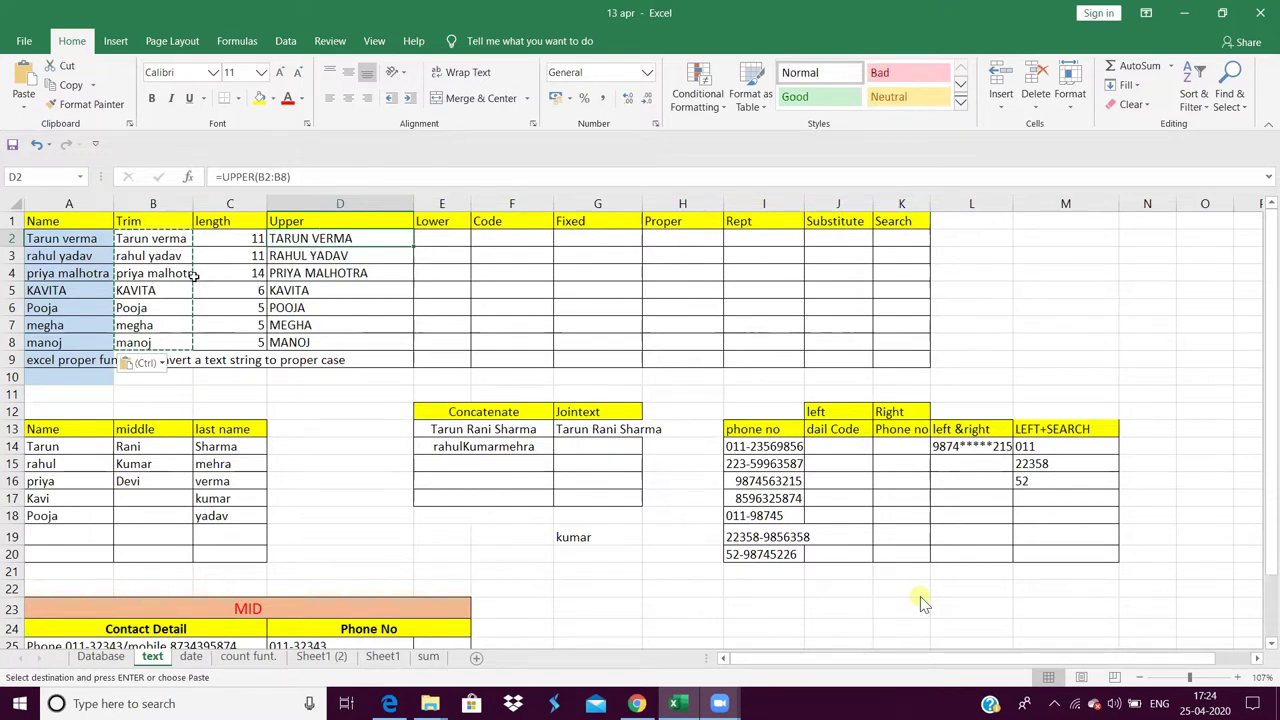
click(438, 235)
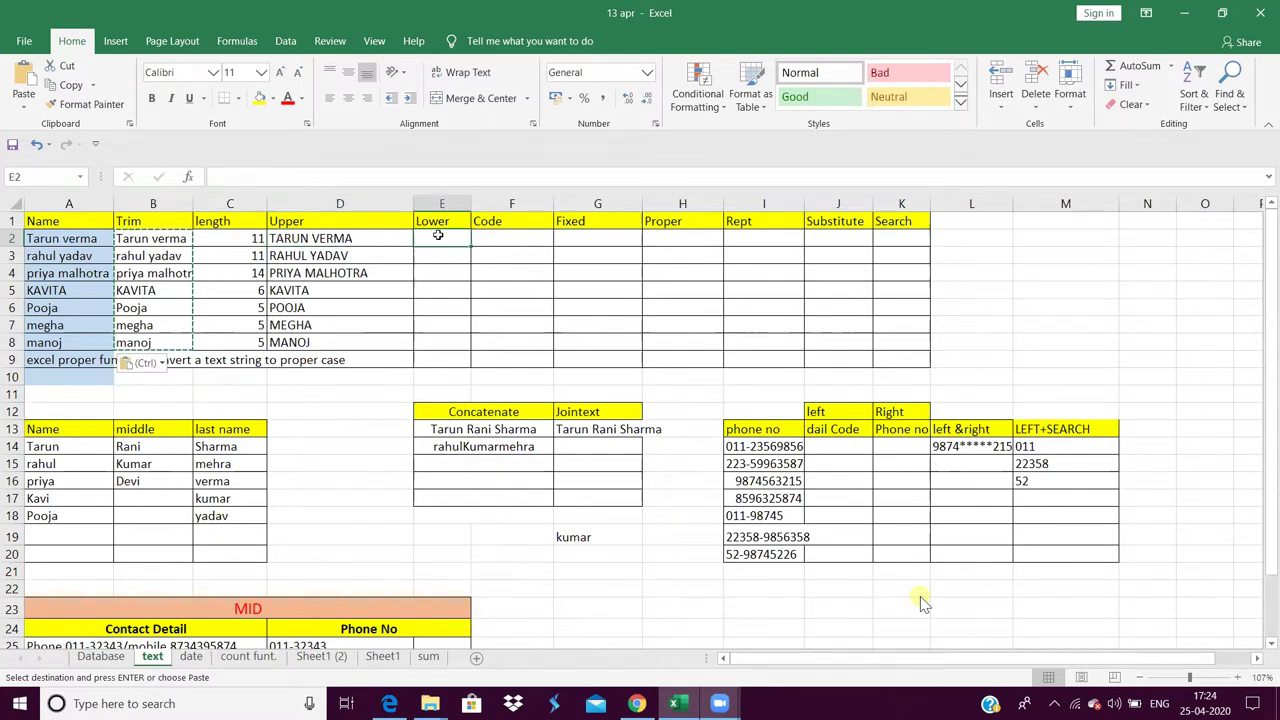
- Enter =LOWER(D2) in E2
text(=)
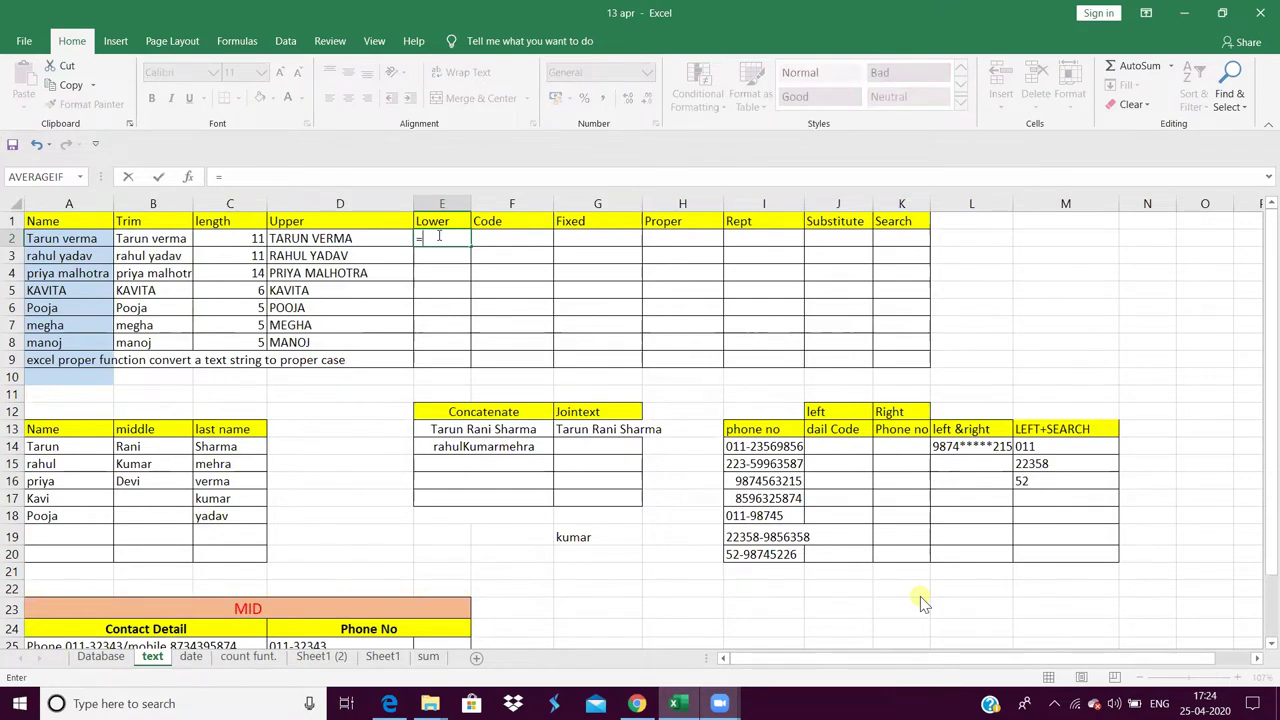
text(lower)
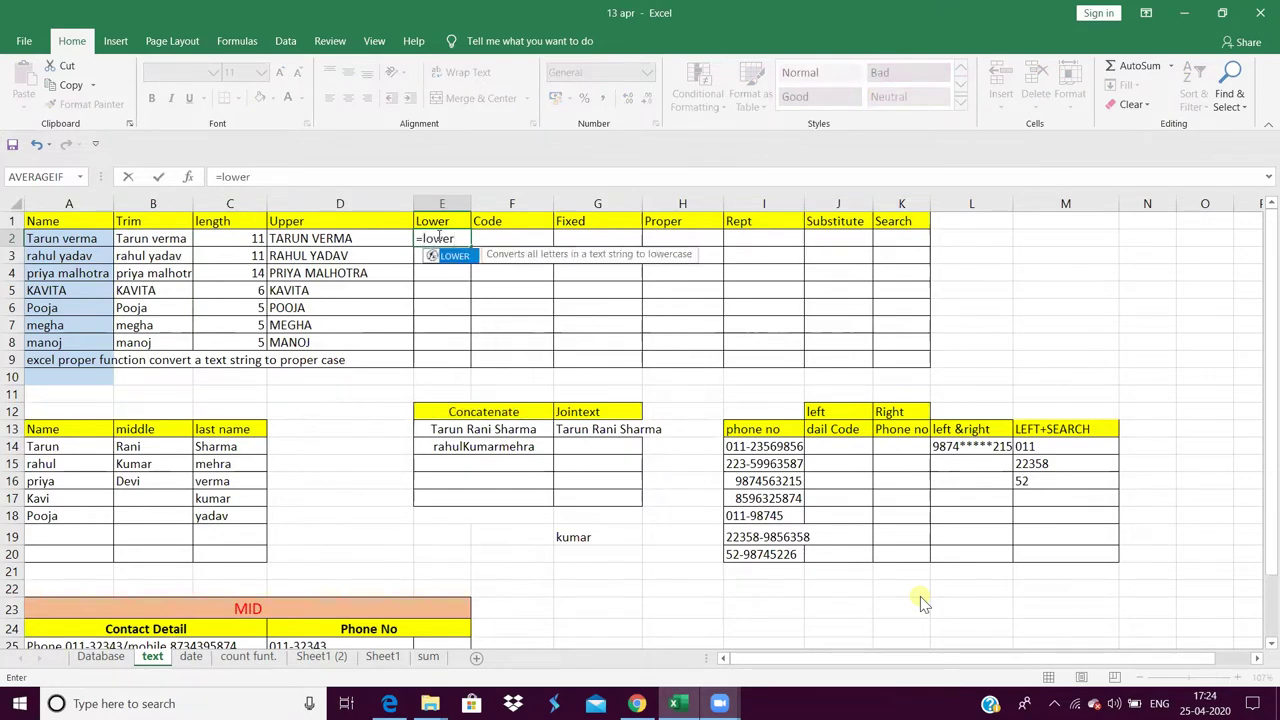
text(()
click(342, 237)
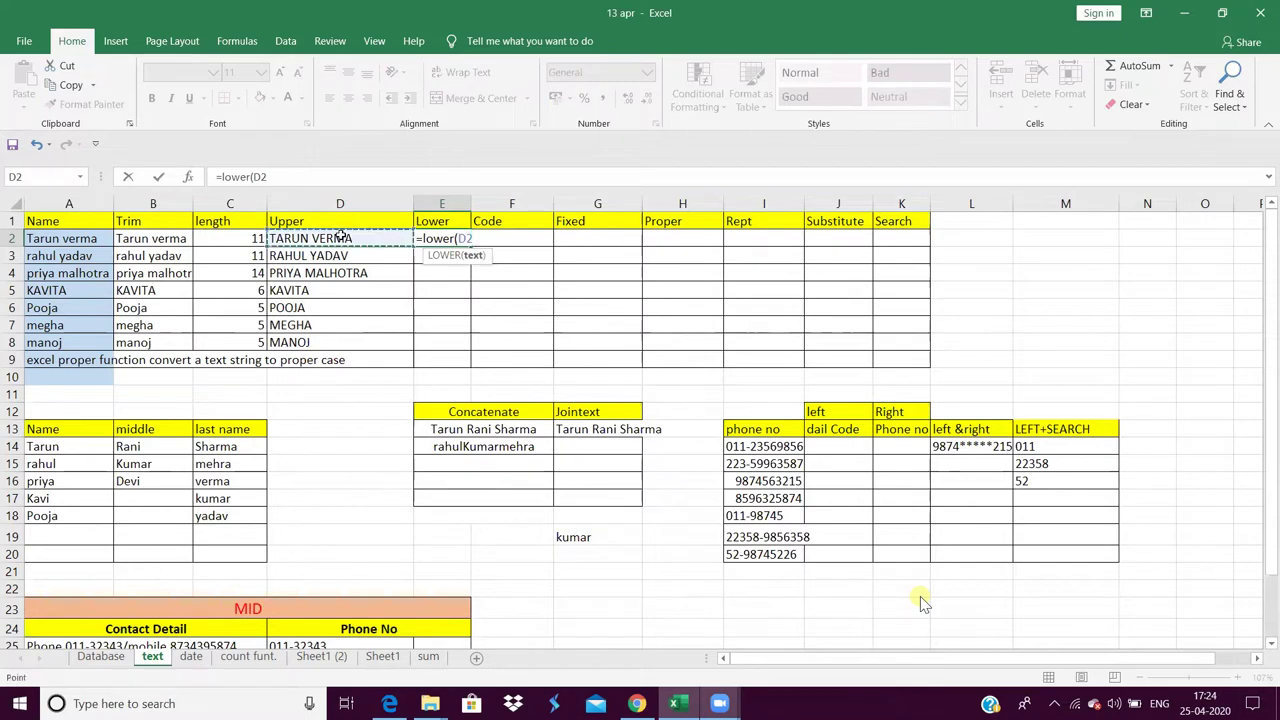
text())
key(Return)
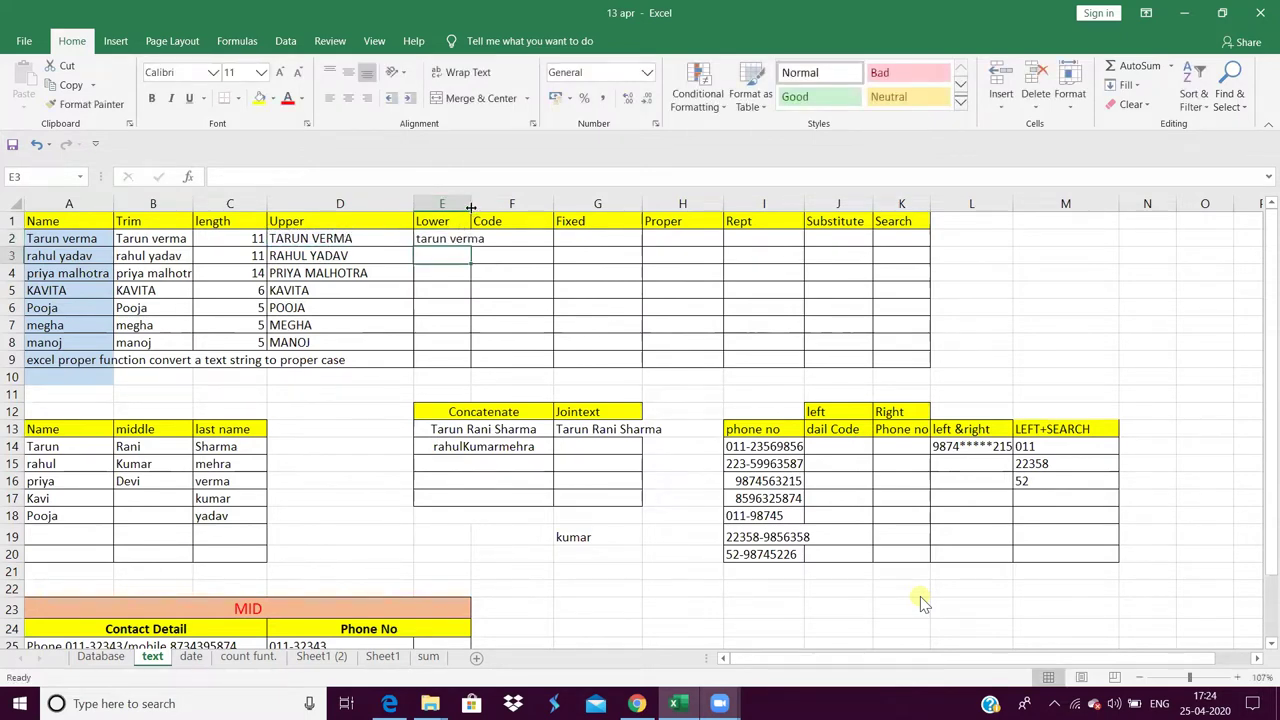
- Widen column E and fill the LOWER formula down to E8
drag(470, 207, 502, 204)
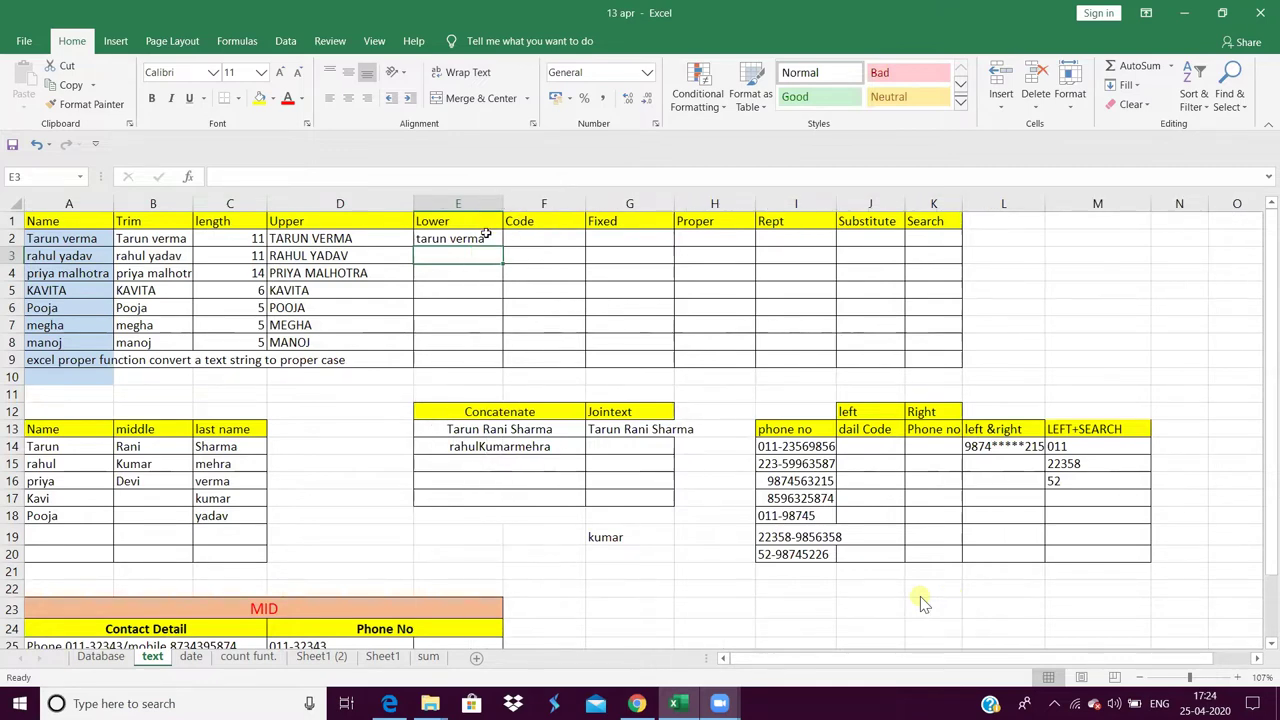
click(486, 236)
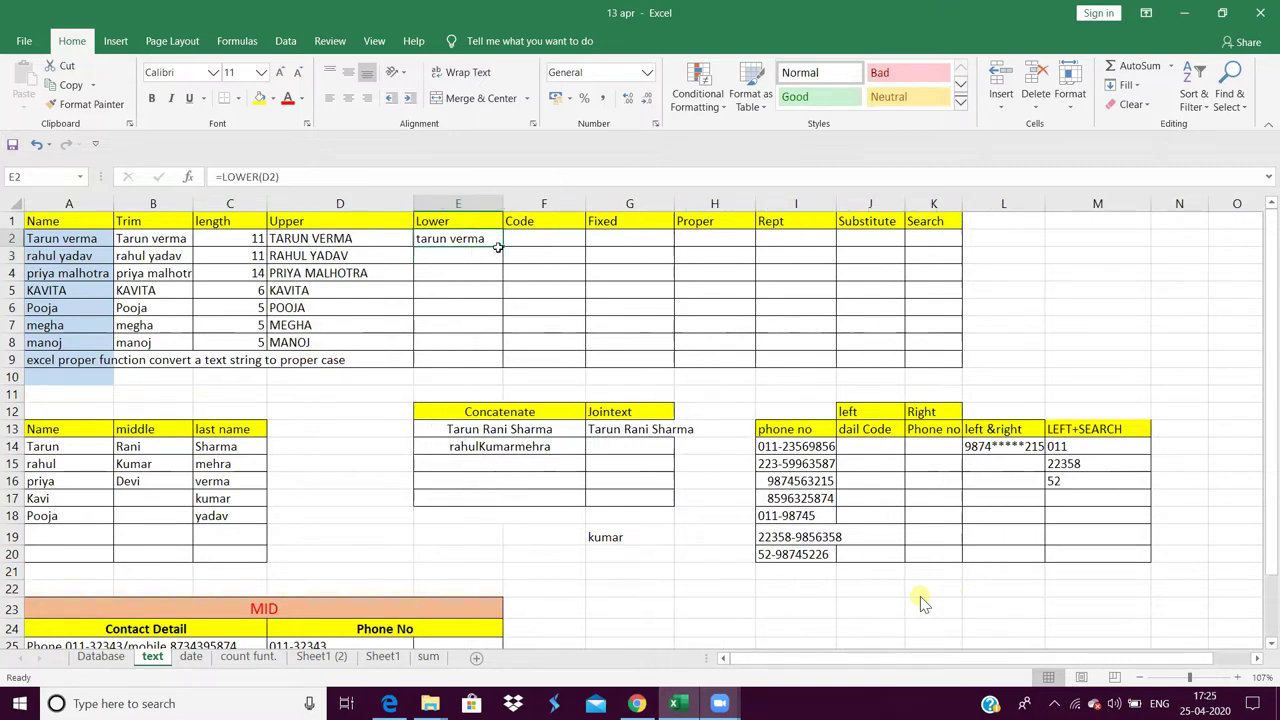
drag(507, 249, 497, 240)
drag(501, 248, 480, 354)
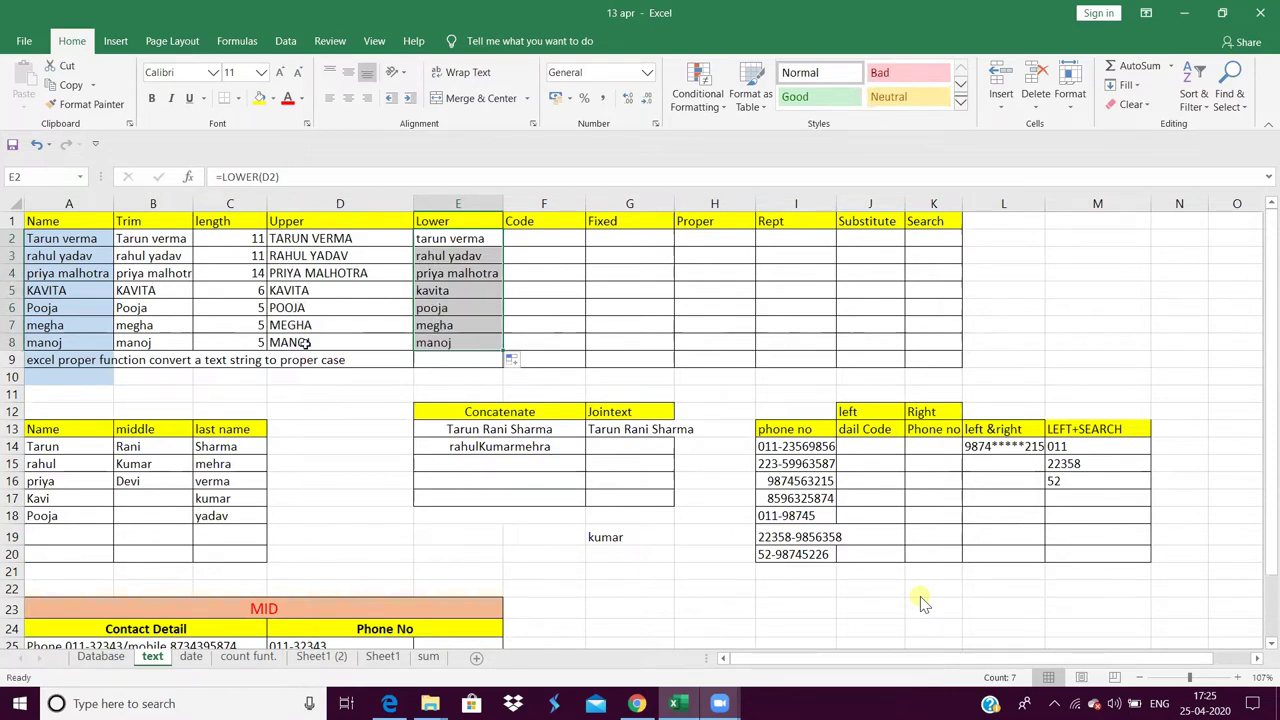
click(530, 238)
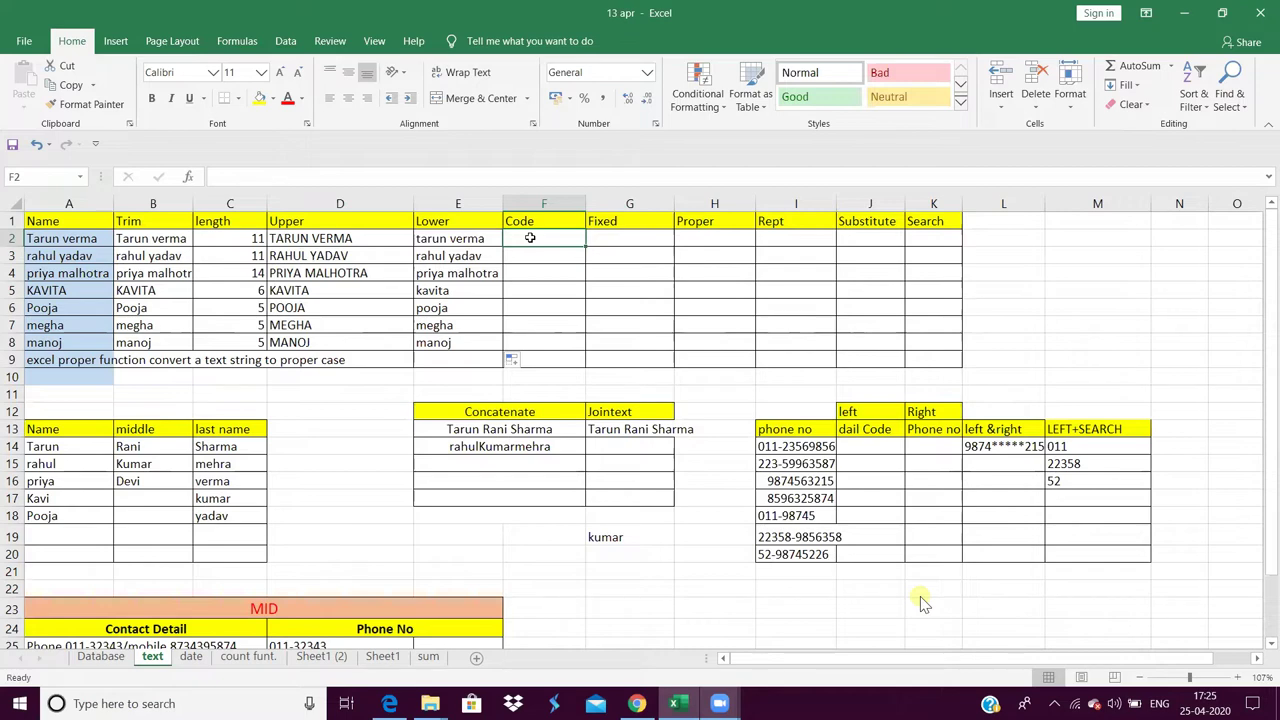
- Enter =CODE("a") in F2 so it returns 97
text(=co)
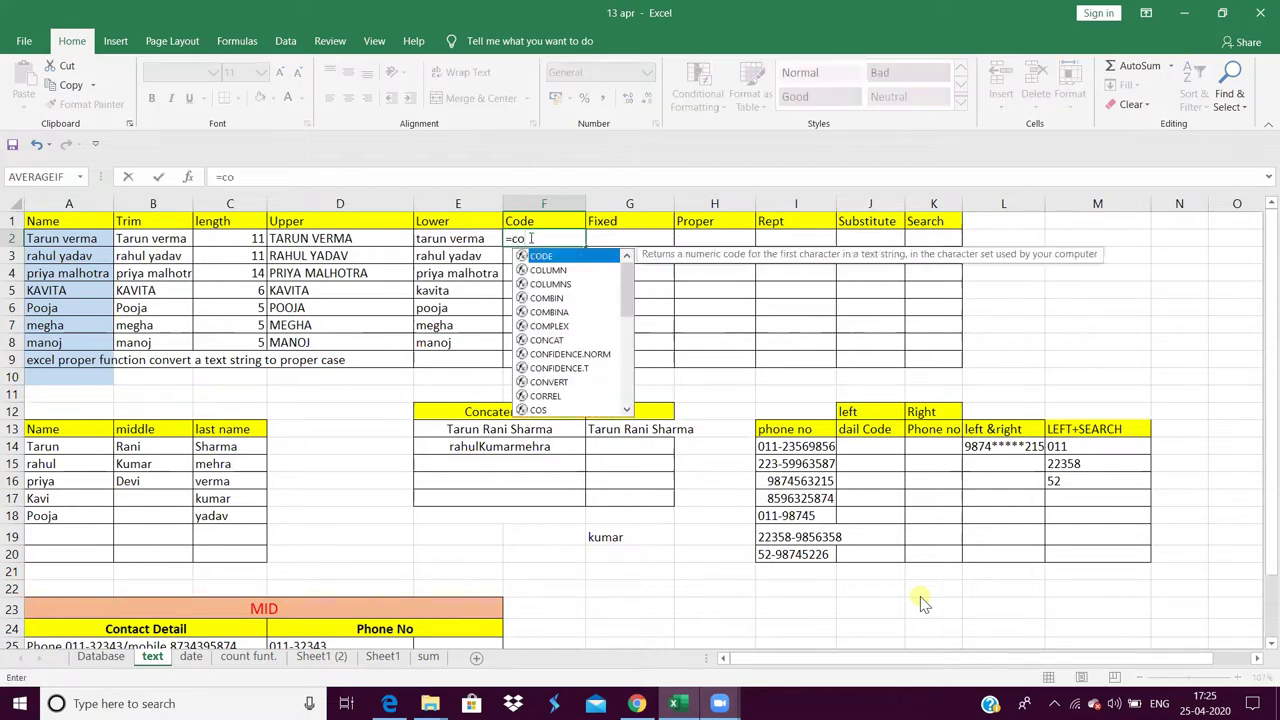
text(de)
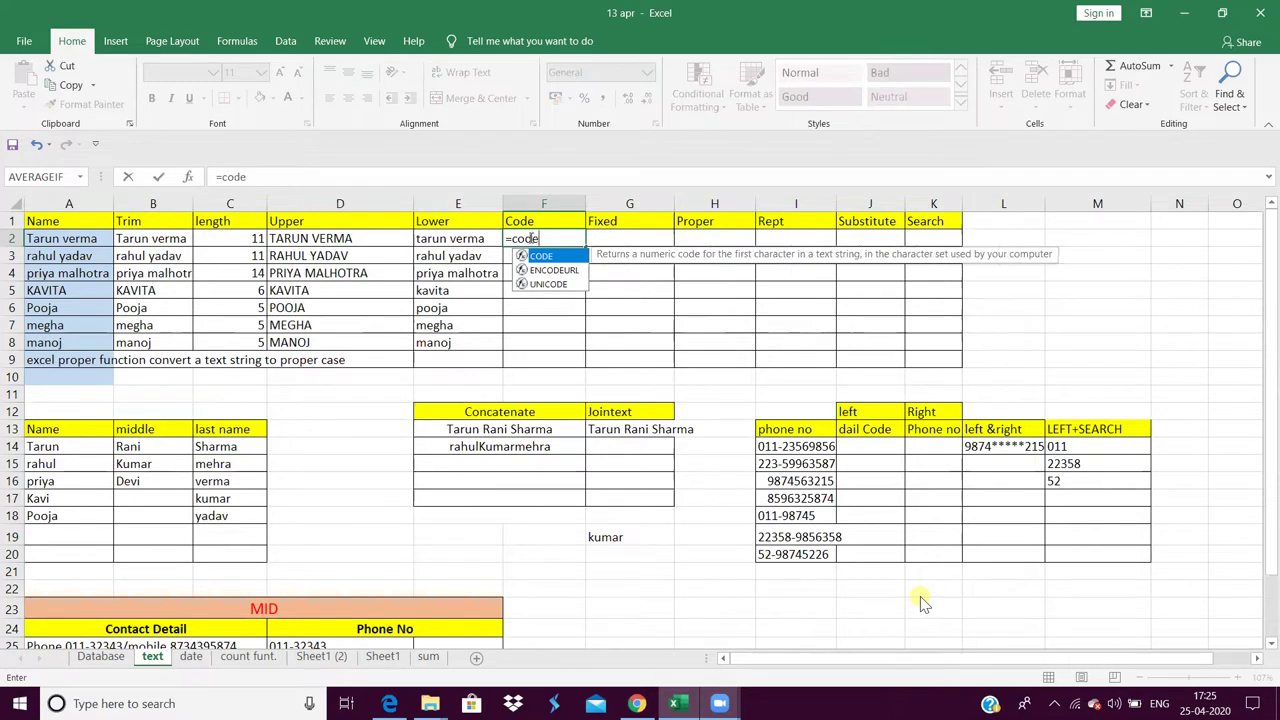
text(()
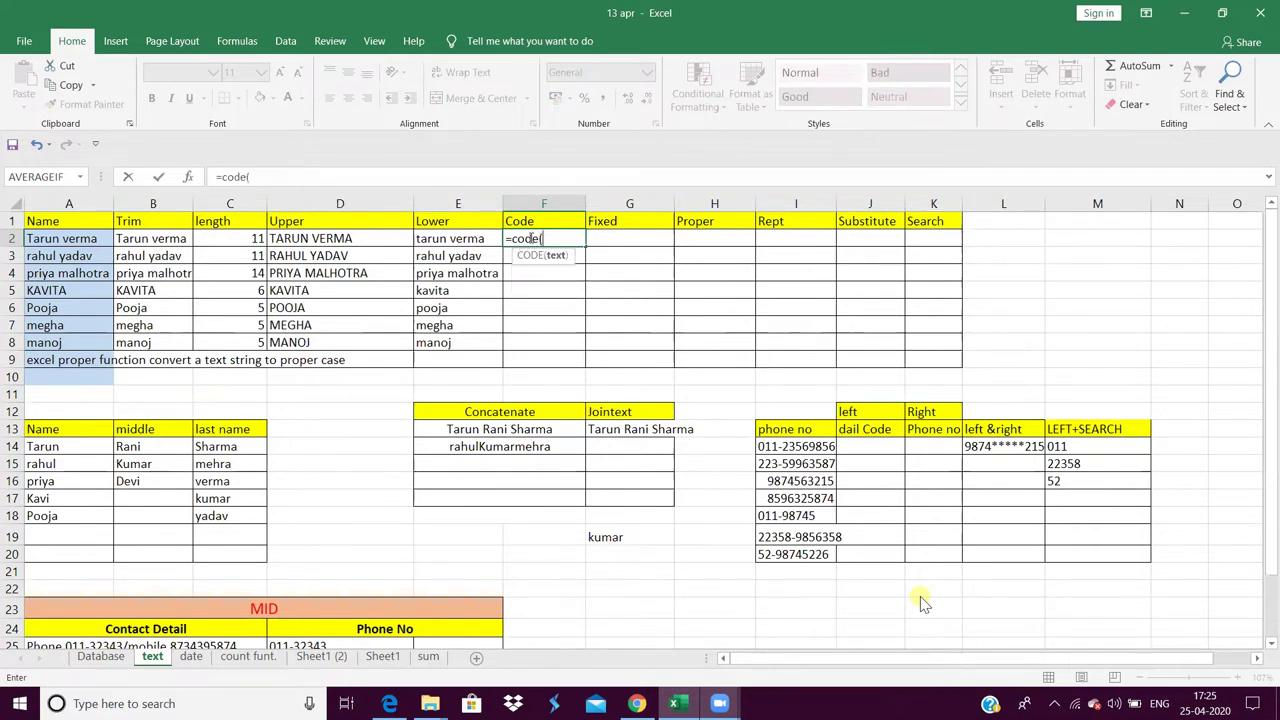
text(")
text(a")
text())
key(Return)
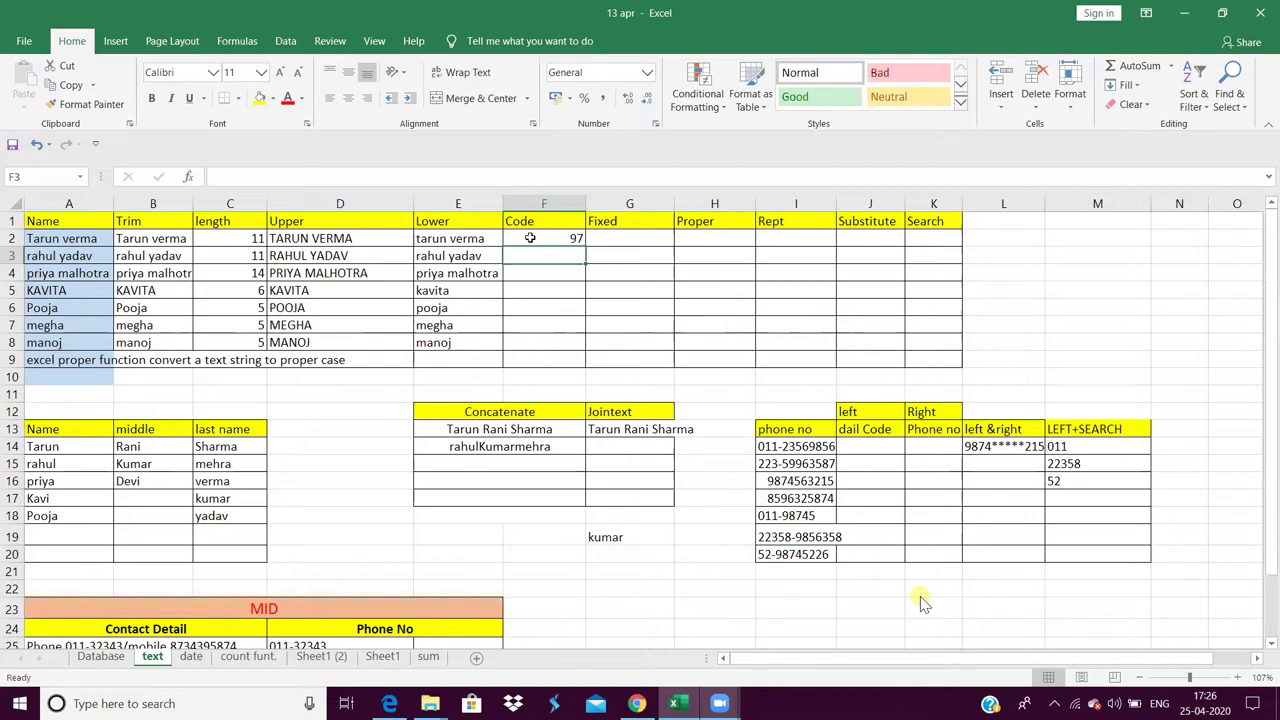
click(536, 238)
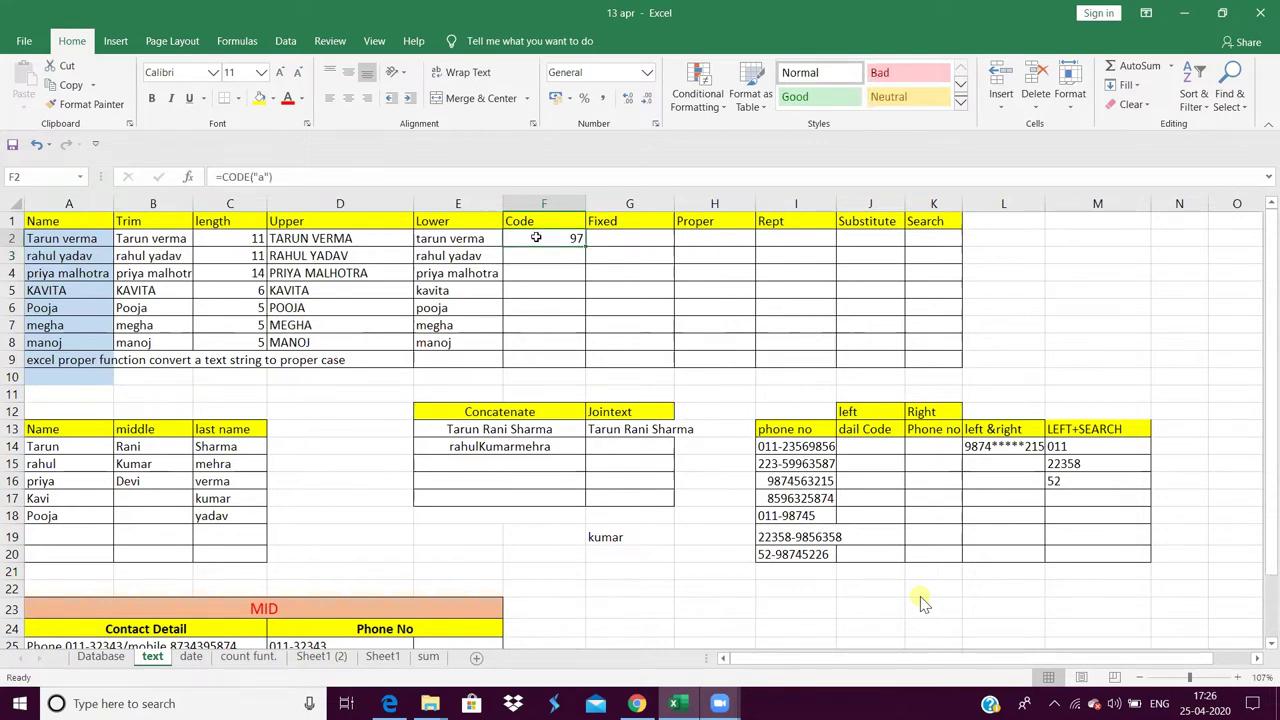
click(536, 256)
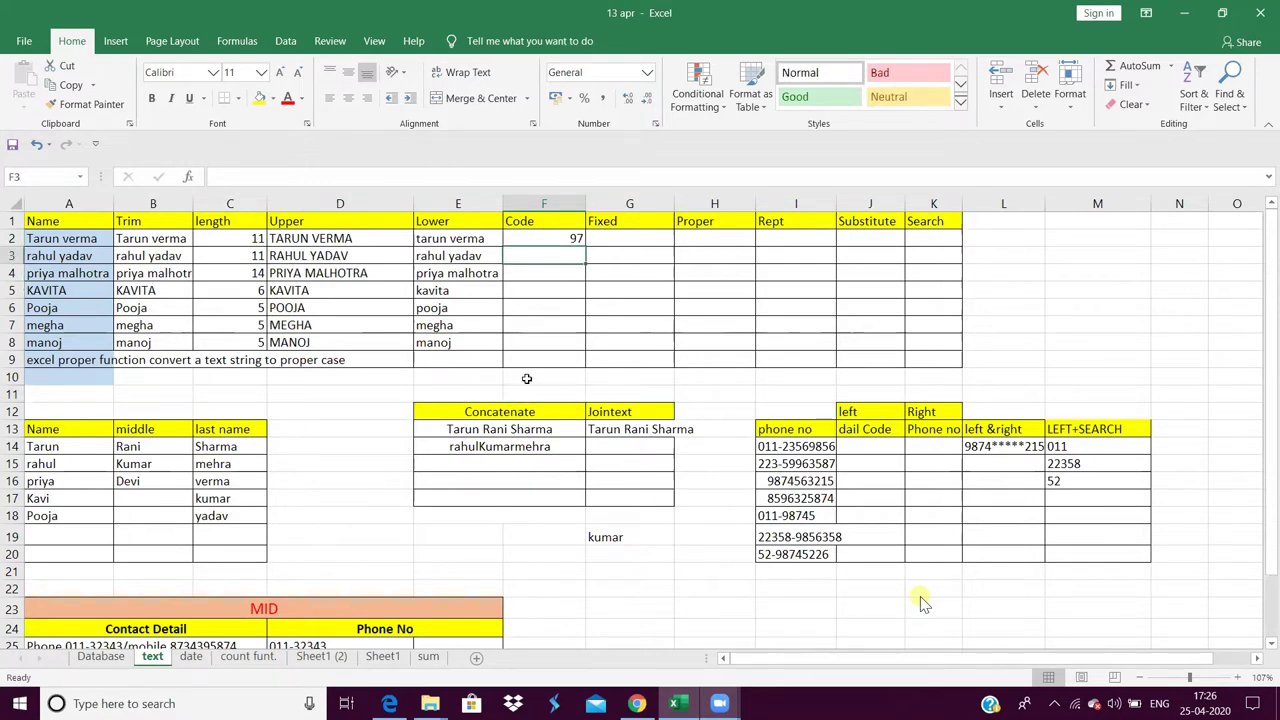
- Type the test text 'a A' into F5, then clear it again
click(562, 297)
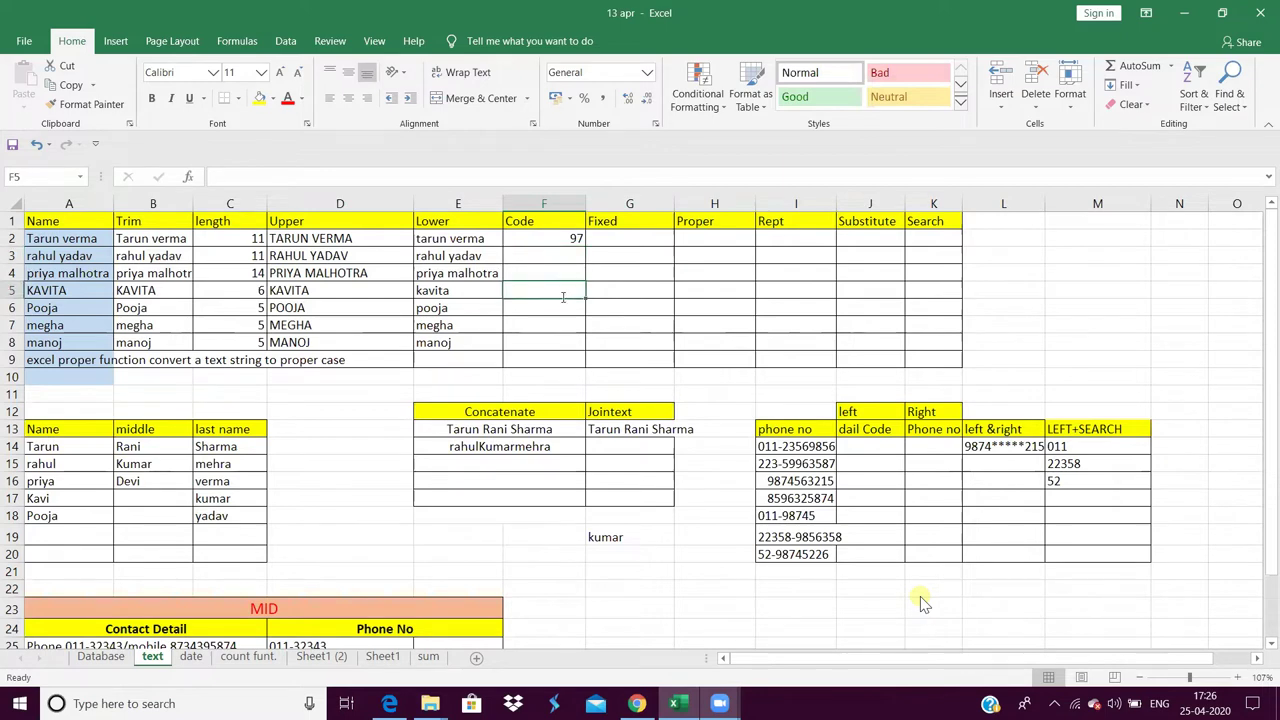
text(a)
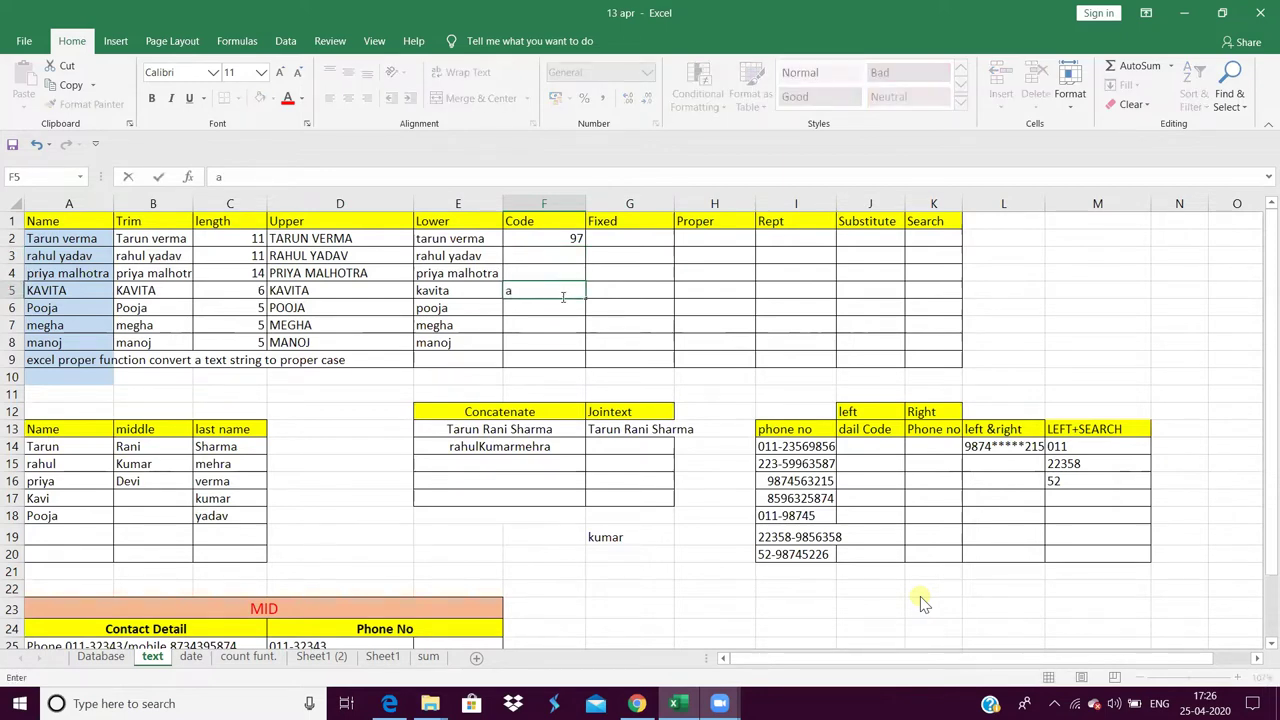
text( A)
key(Return)
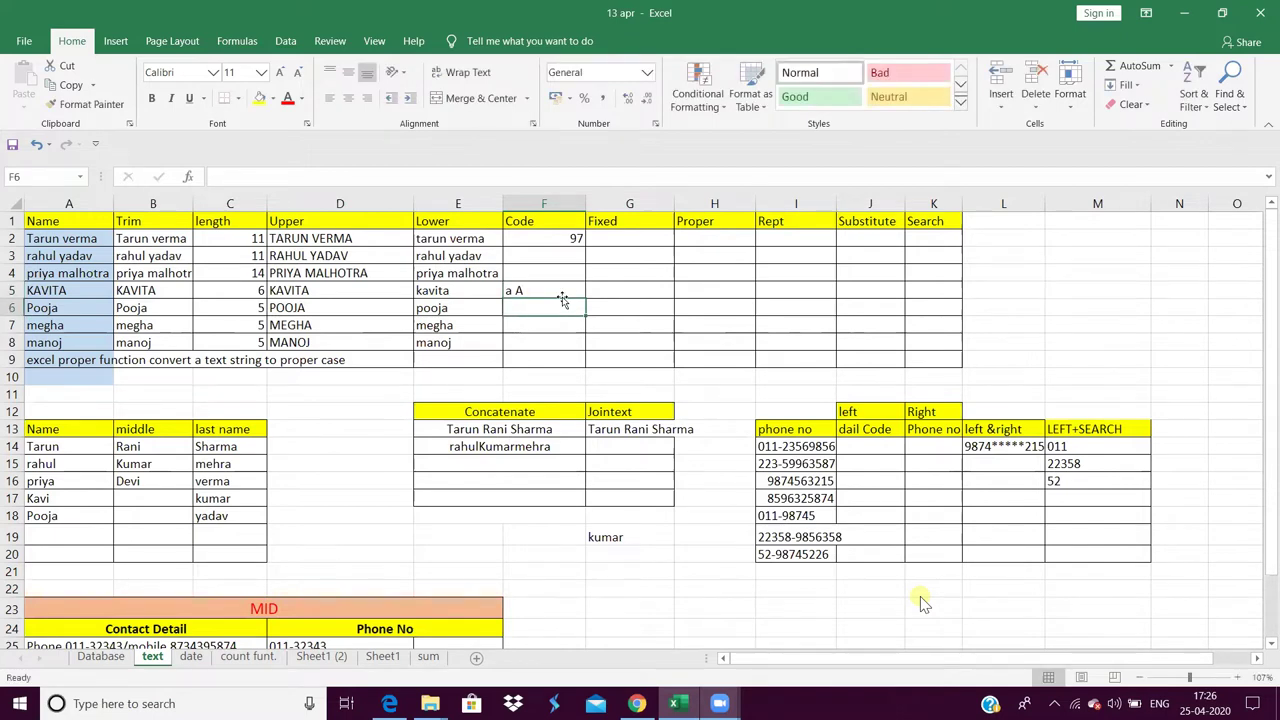
click(562, 297)
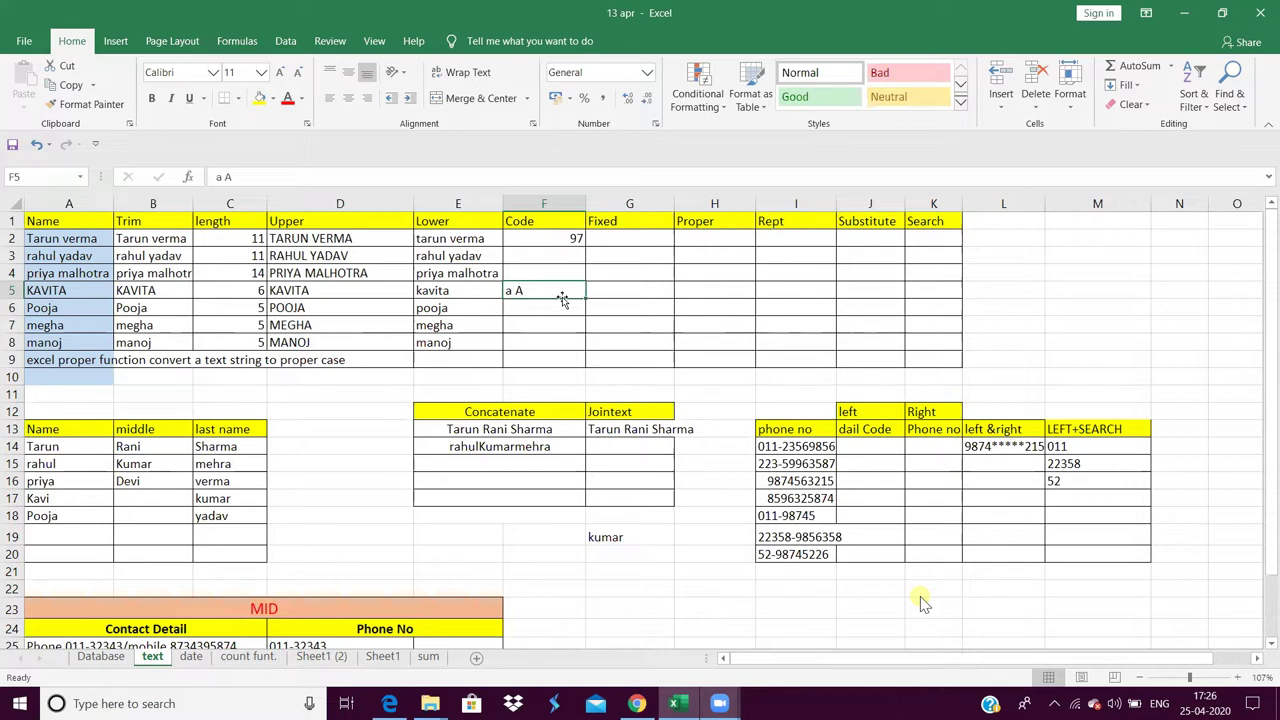
key(Delete)
- Enter =CODE("A") in F3, returning 65
key(Up)
key(Up)
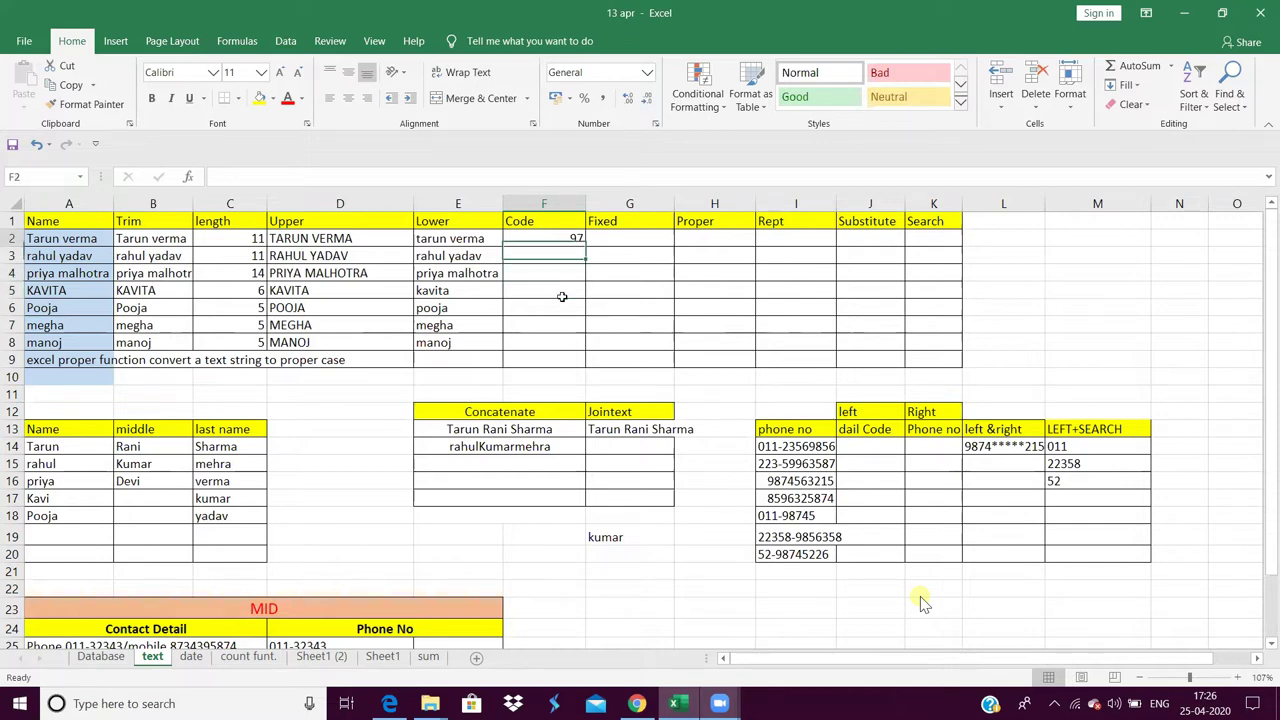
key(Up)
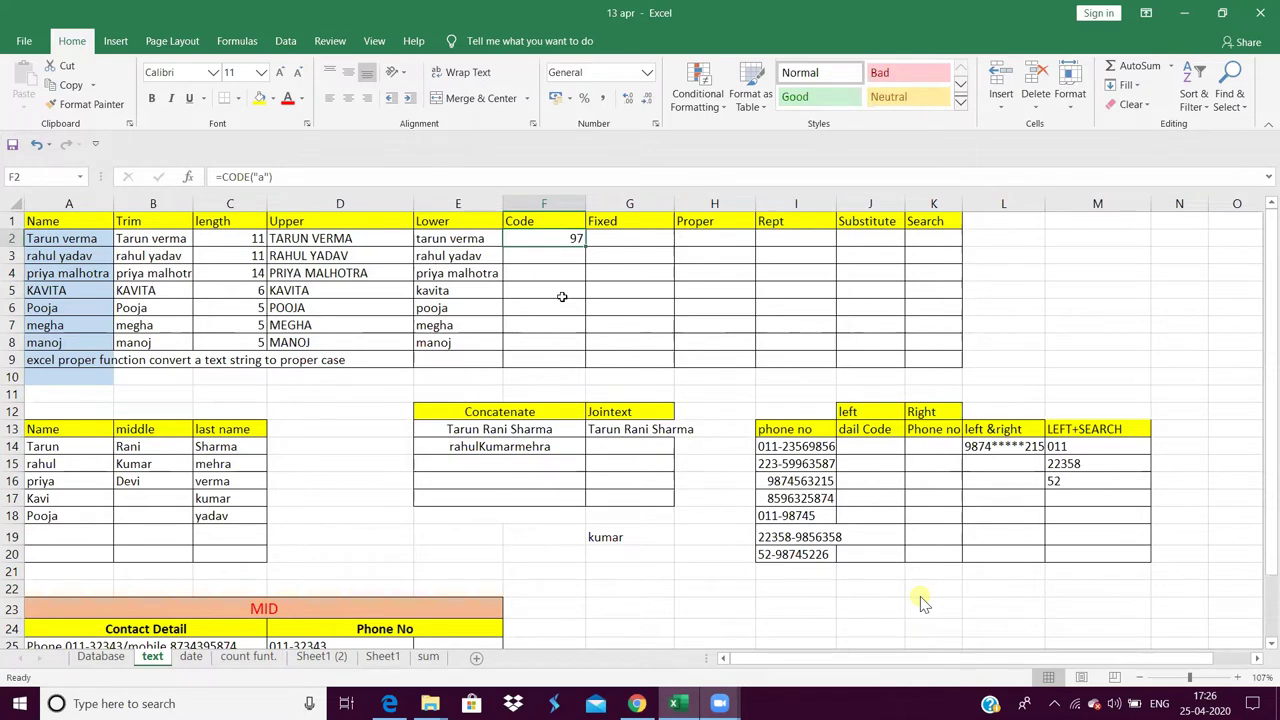
key(Down)
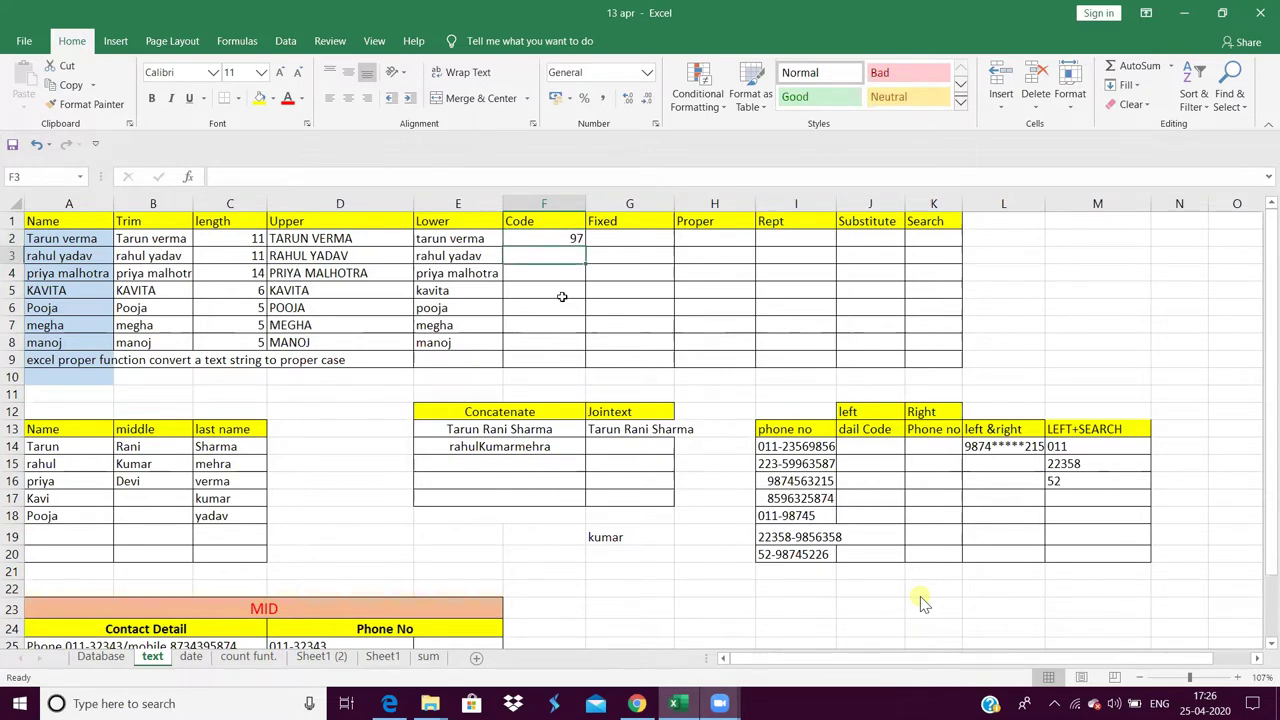
text(=)
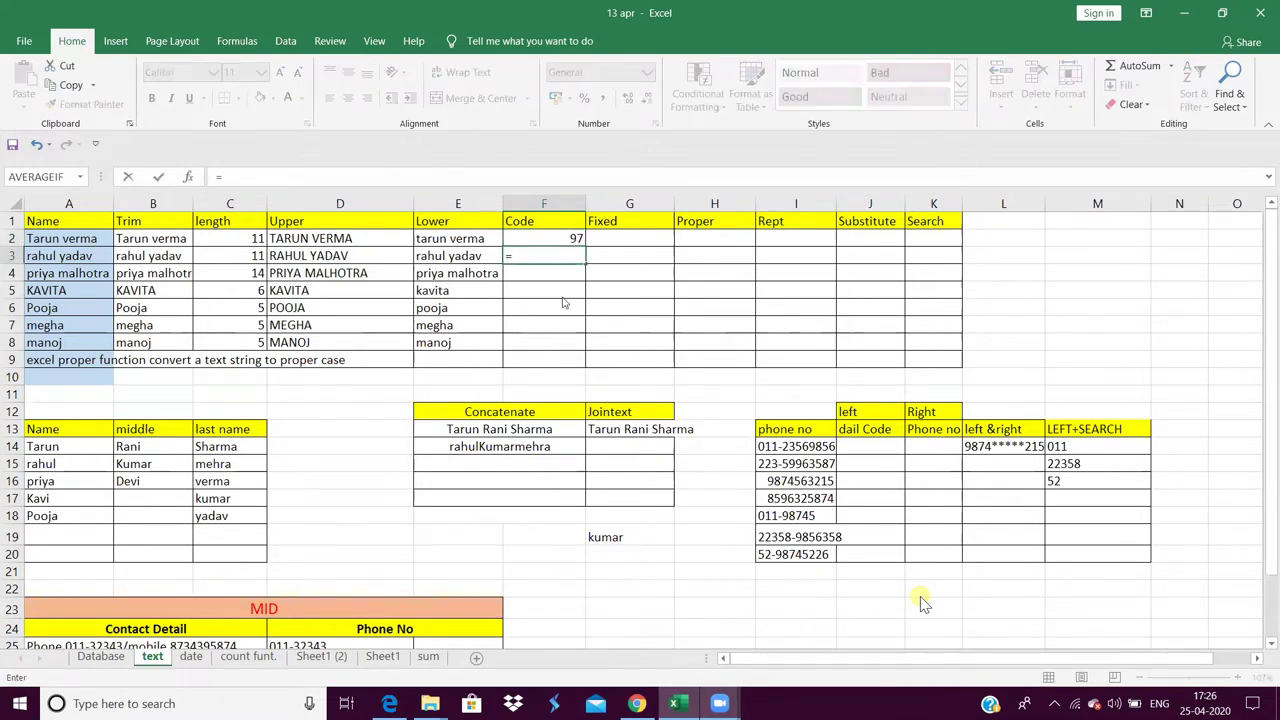
text(code)
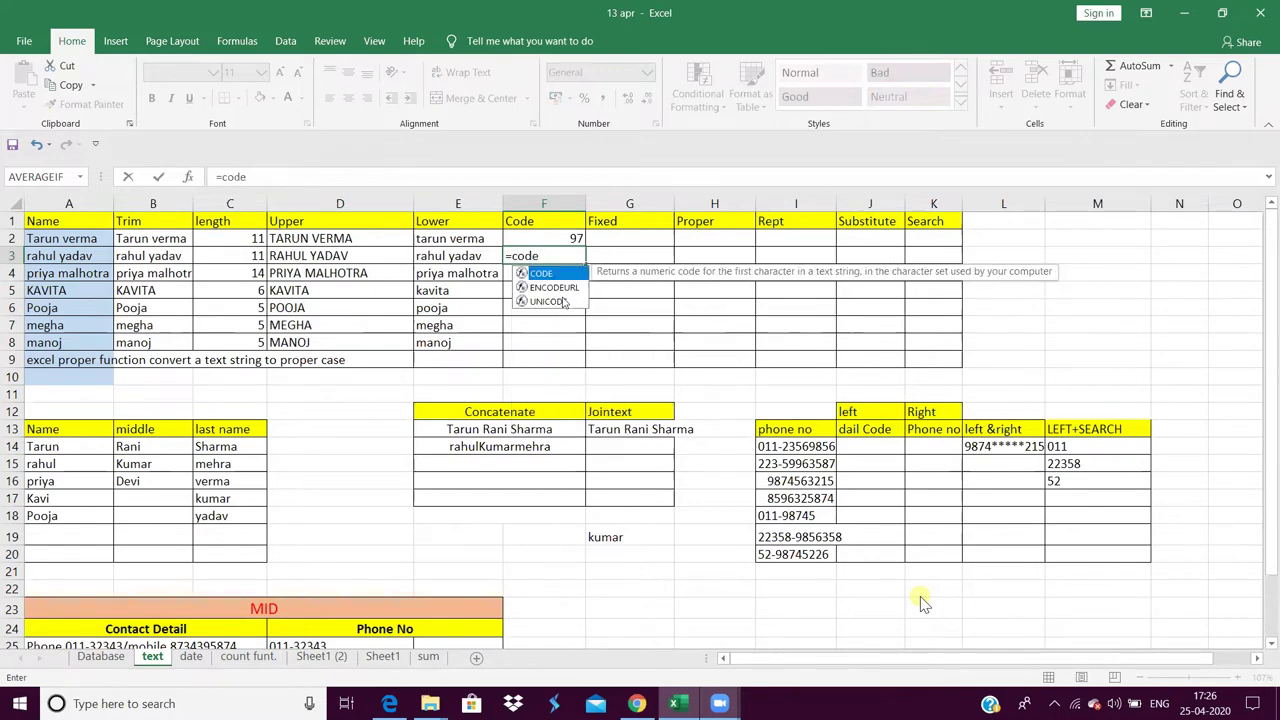
text(("A)
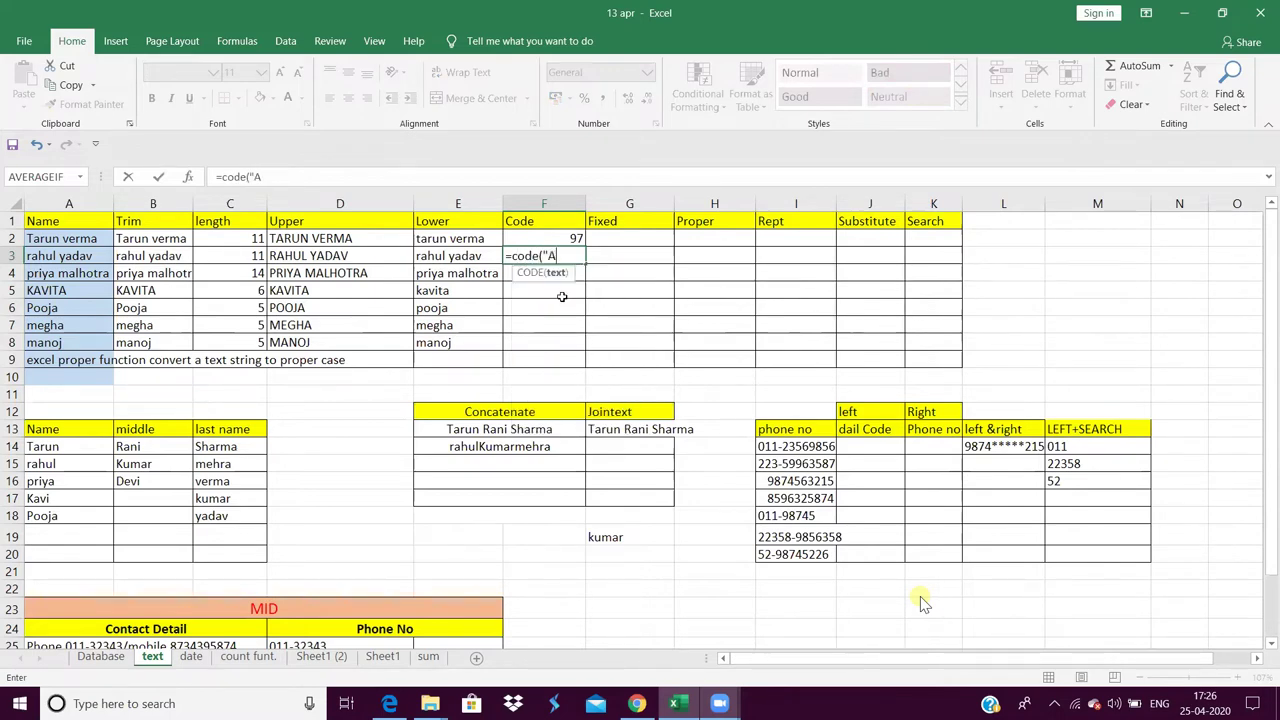
text("))
key(Return)
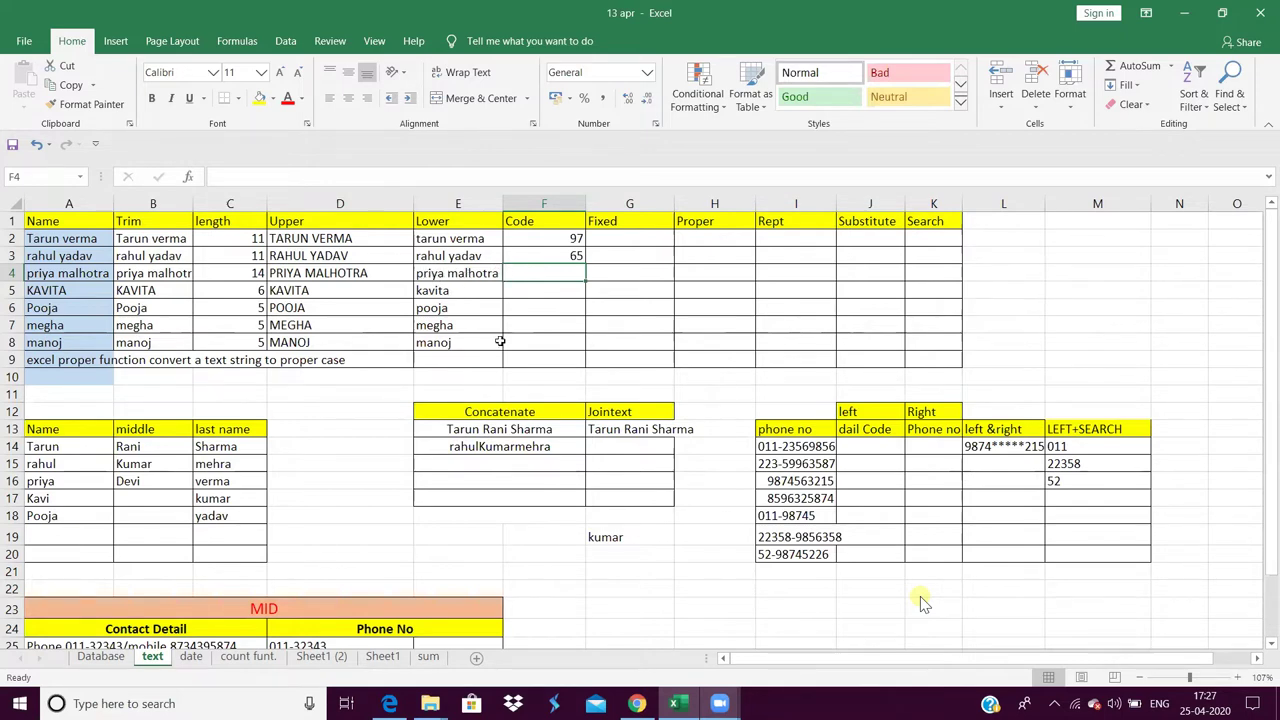
- Enter =CODE(E4) in F4, returning 112
text(=)
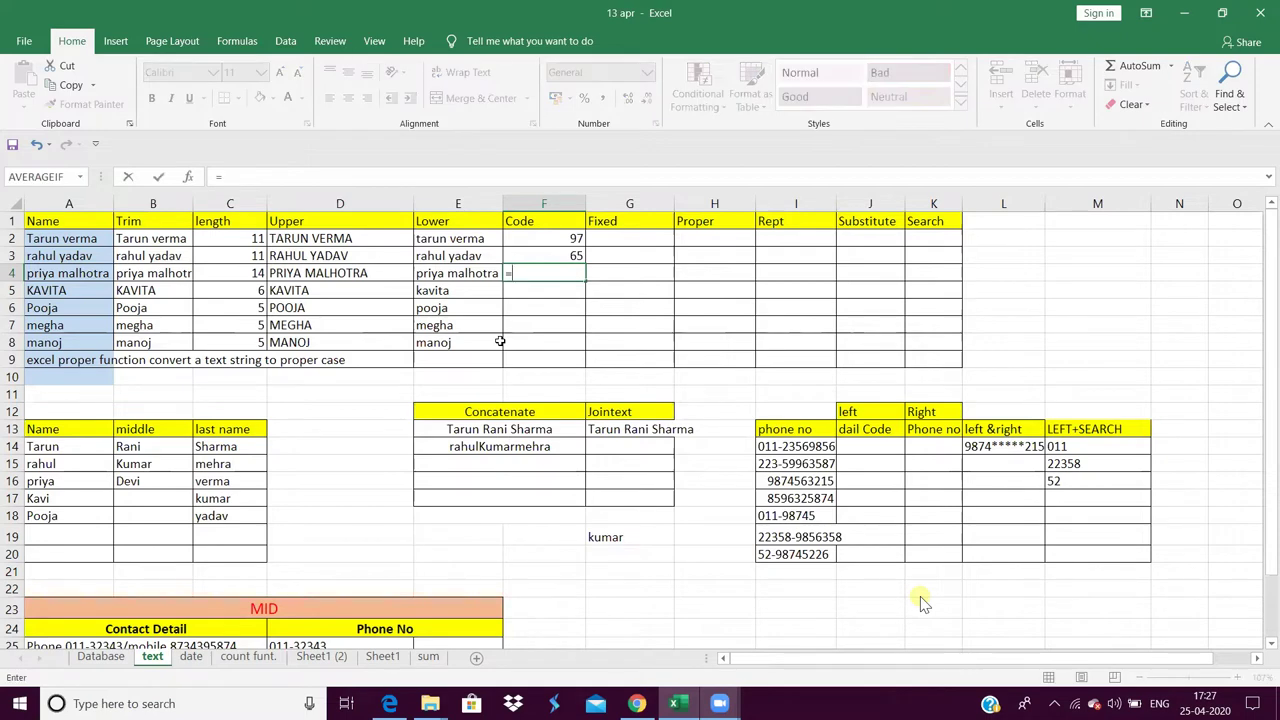
text(co)
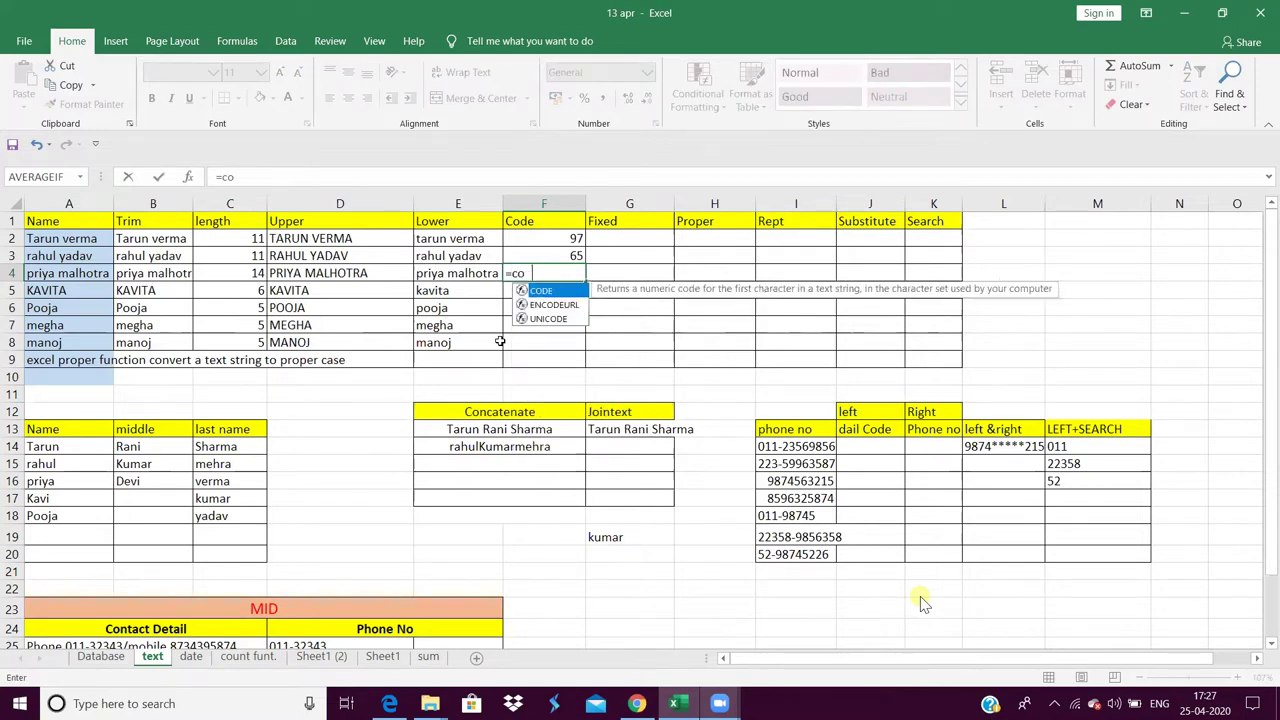
text(de()
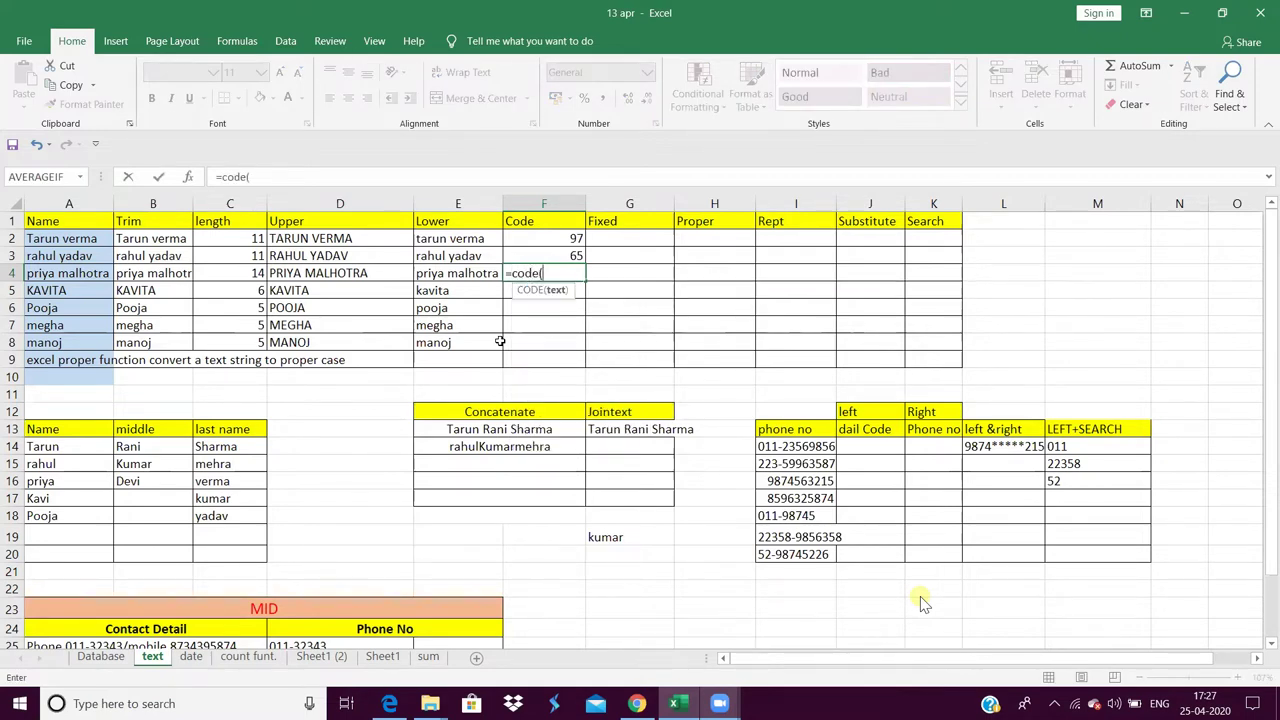
click(456, 274)
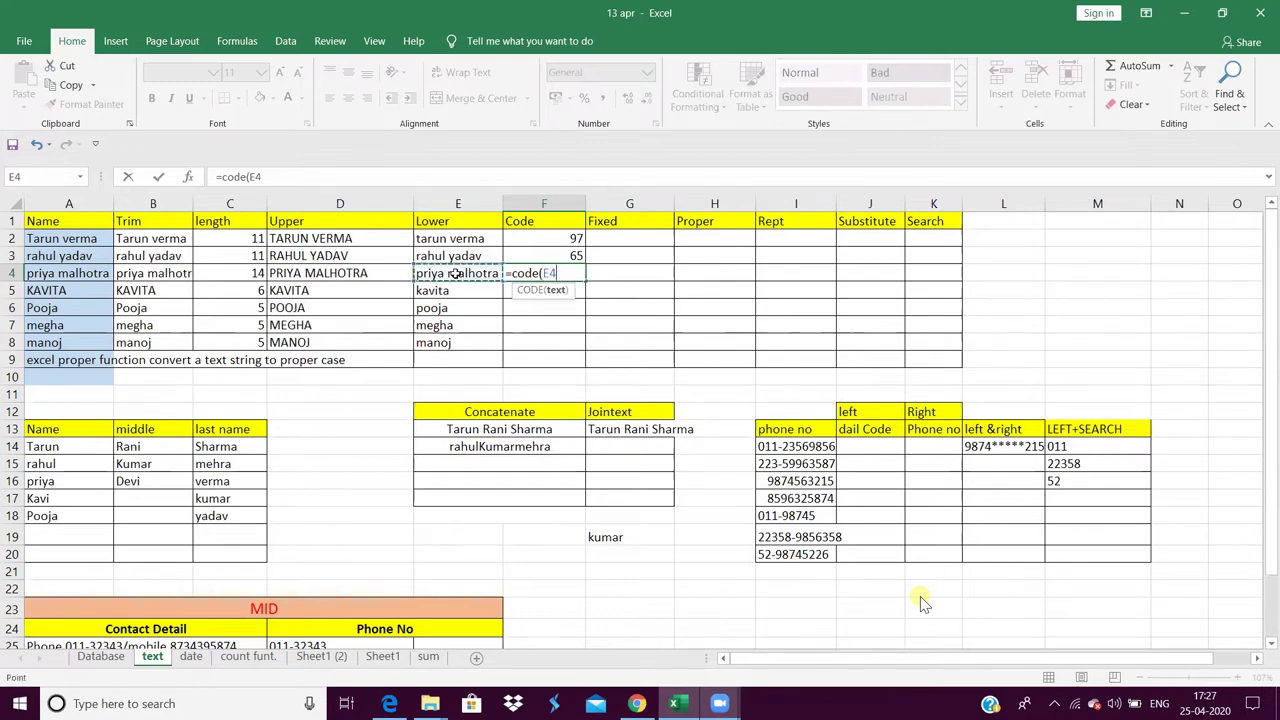
text())
key(Return)
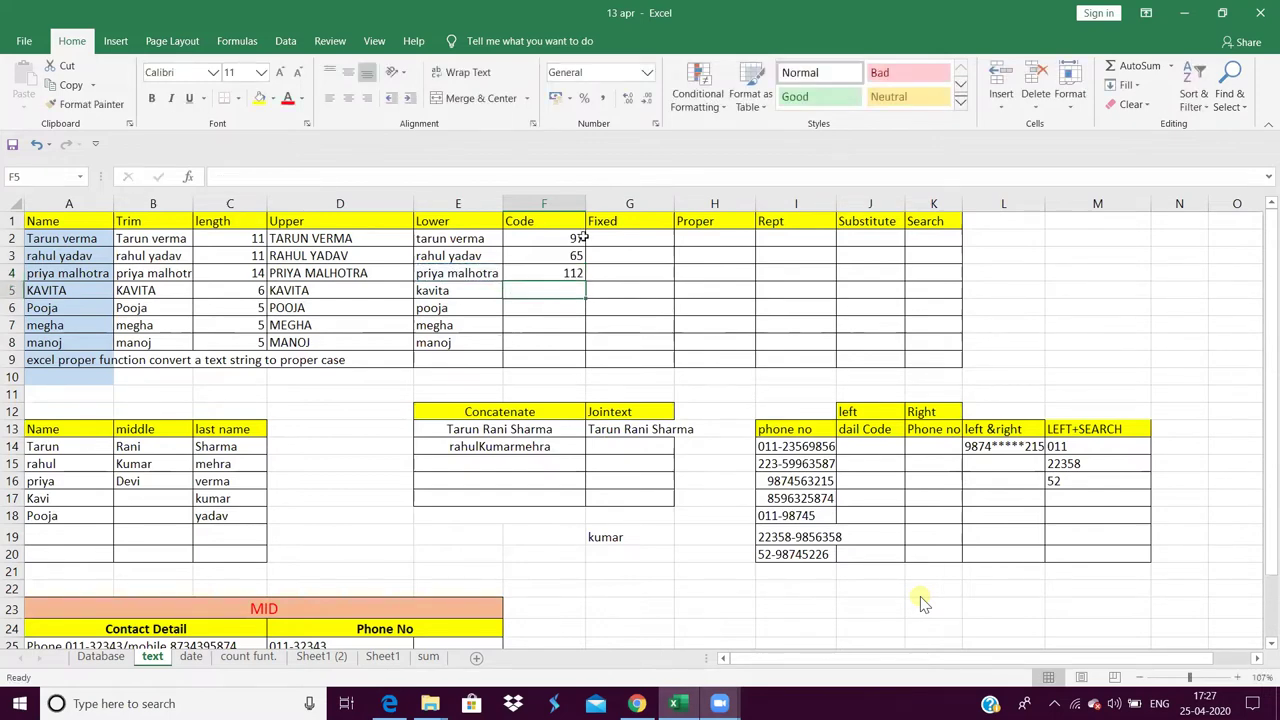
click(568, 272)
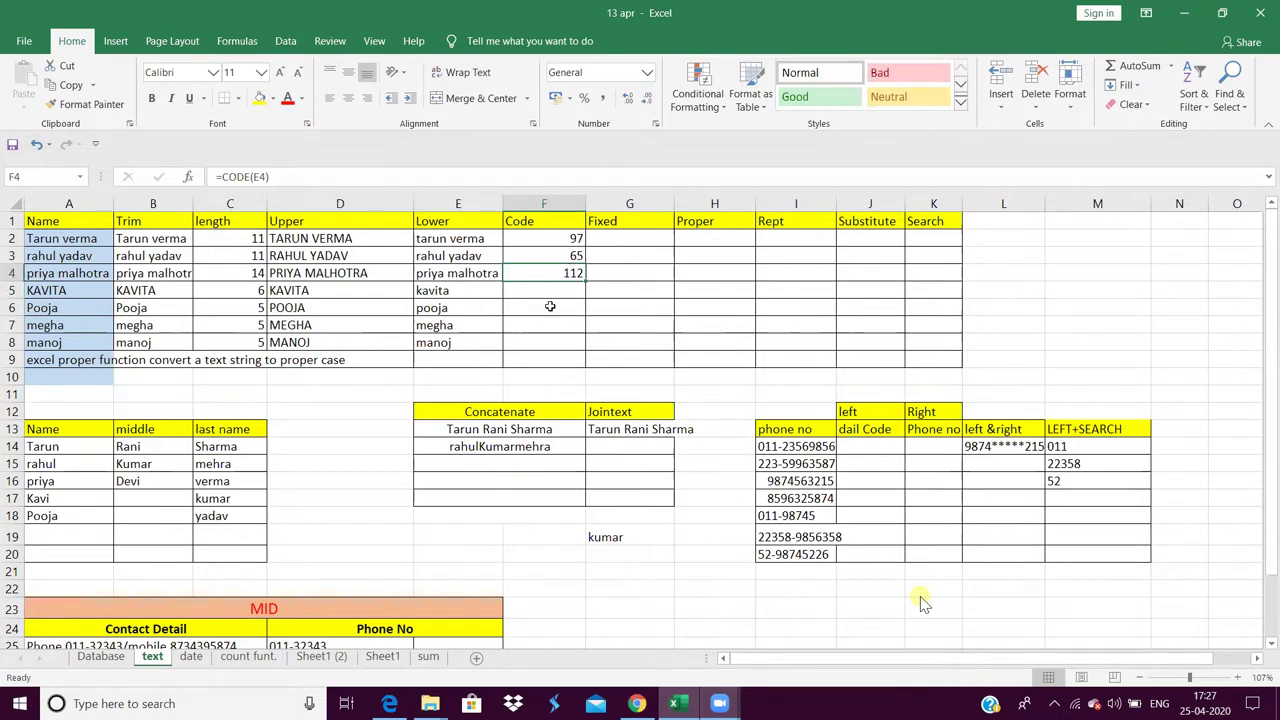
- Enter =CODE("p") in F5 and accept Excel's suggested correction, giving 112
click(550, 290)
text(=)
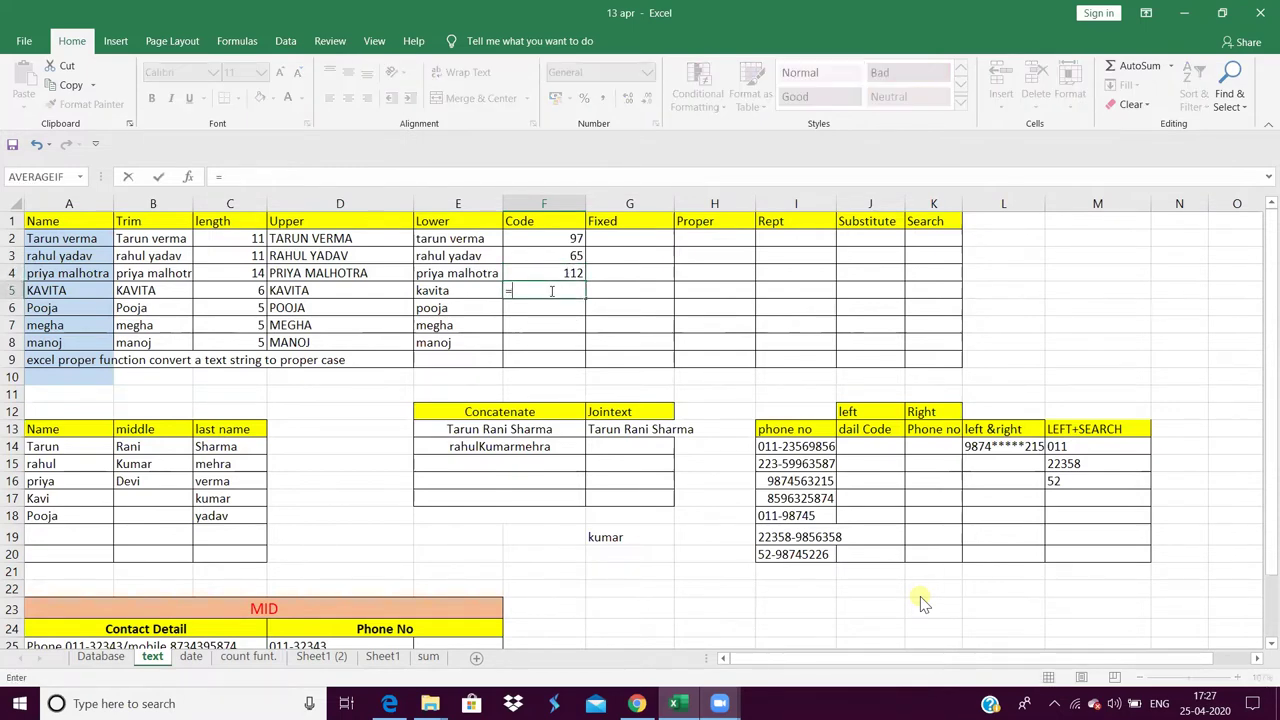
text(code()
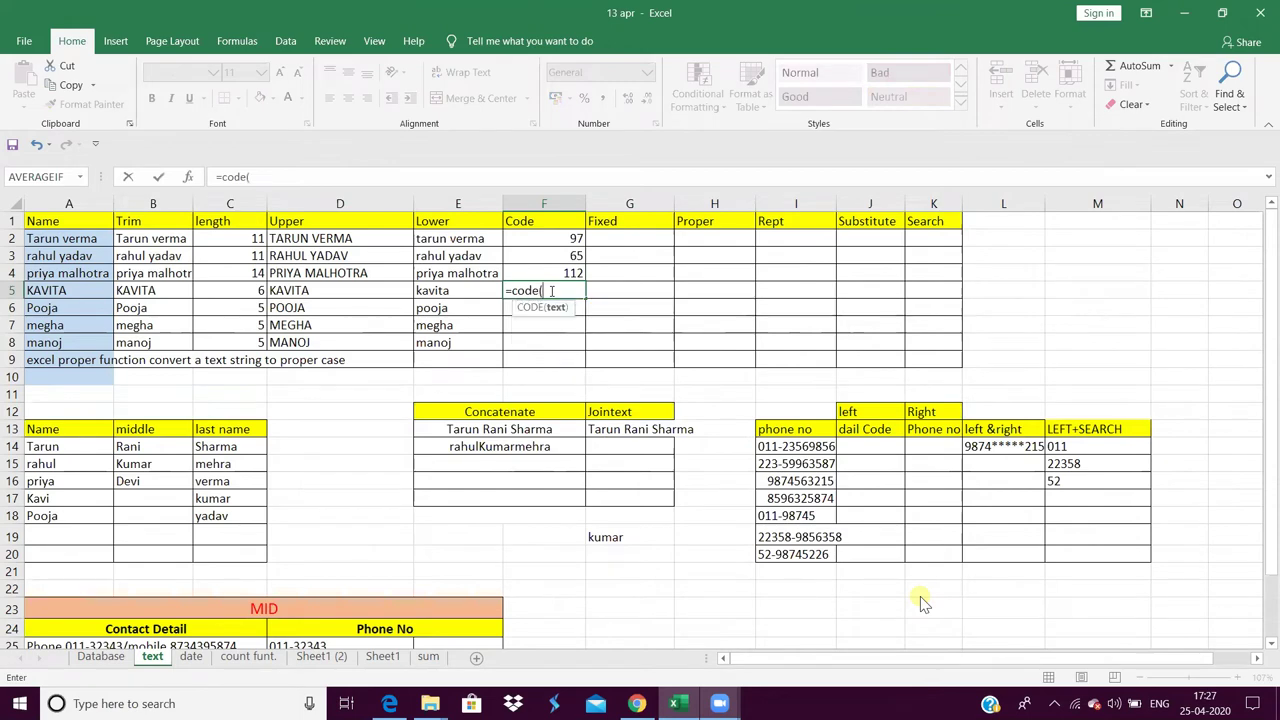
text(")
text(p)
text("))
key(Return)
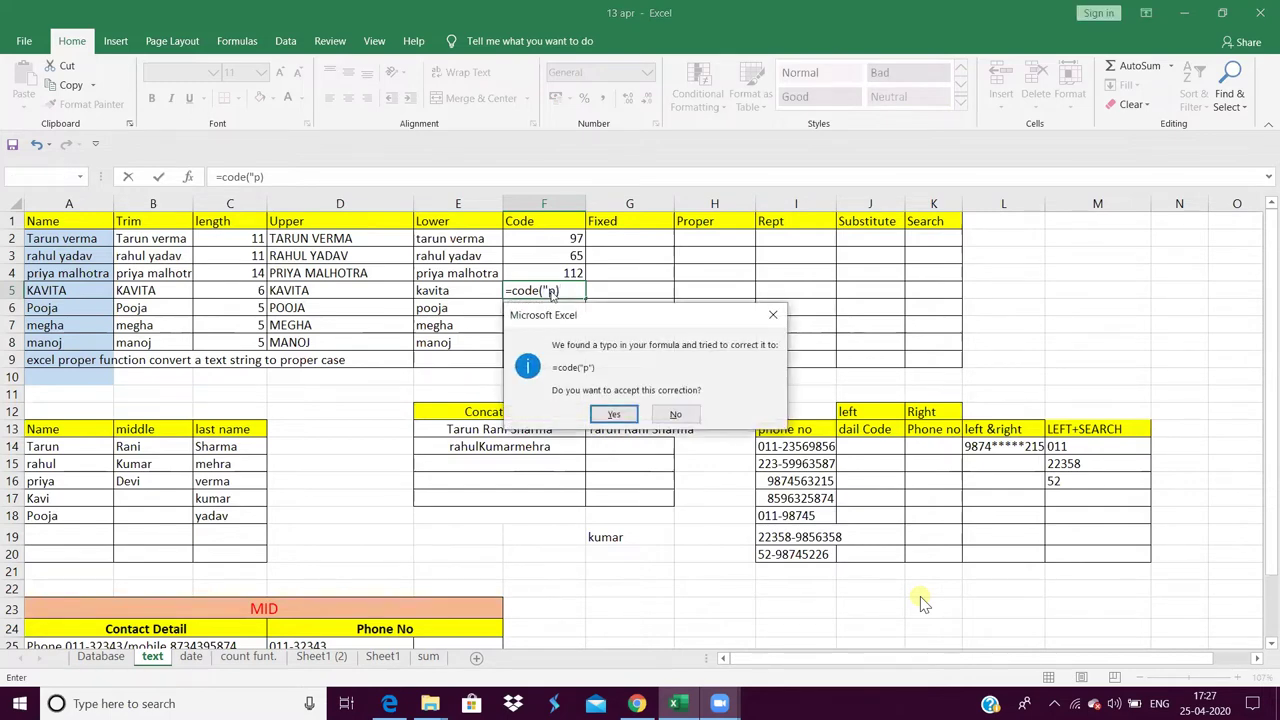
key(Return)
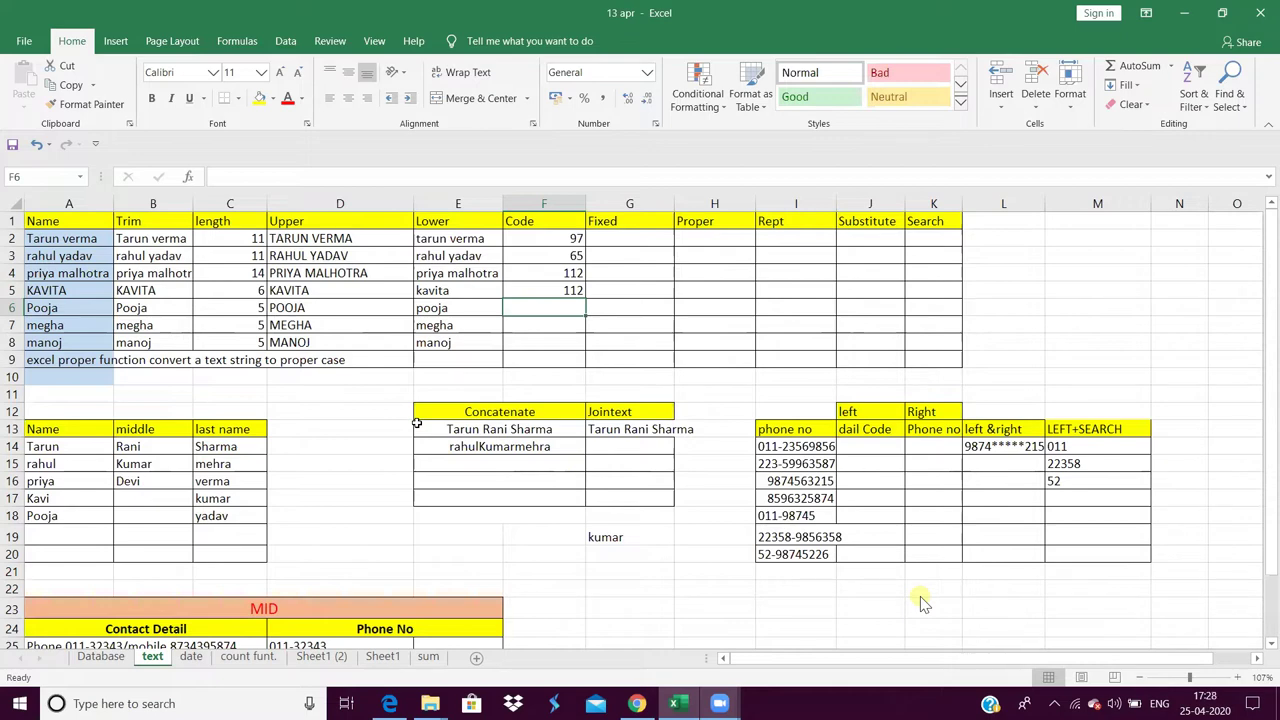
click(557, 286)
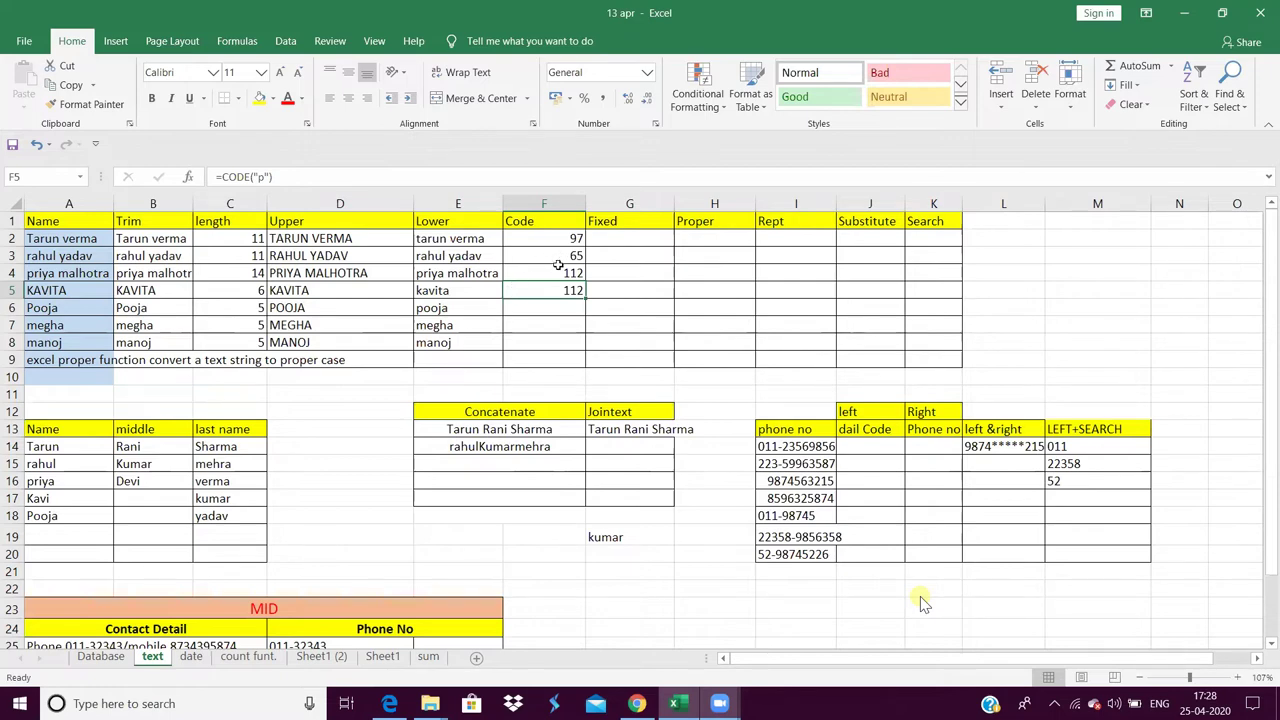
- Fill =CODE(E4) from F4 to F8, giving 112, 107, 112, 109, 109
click(558, 267)
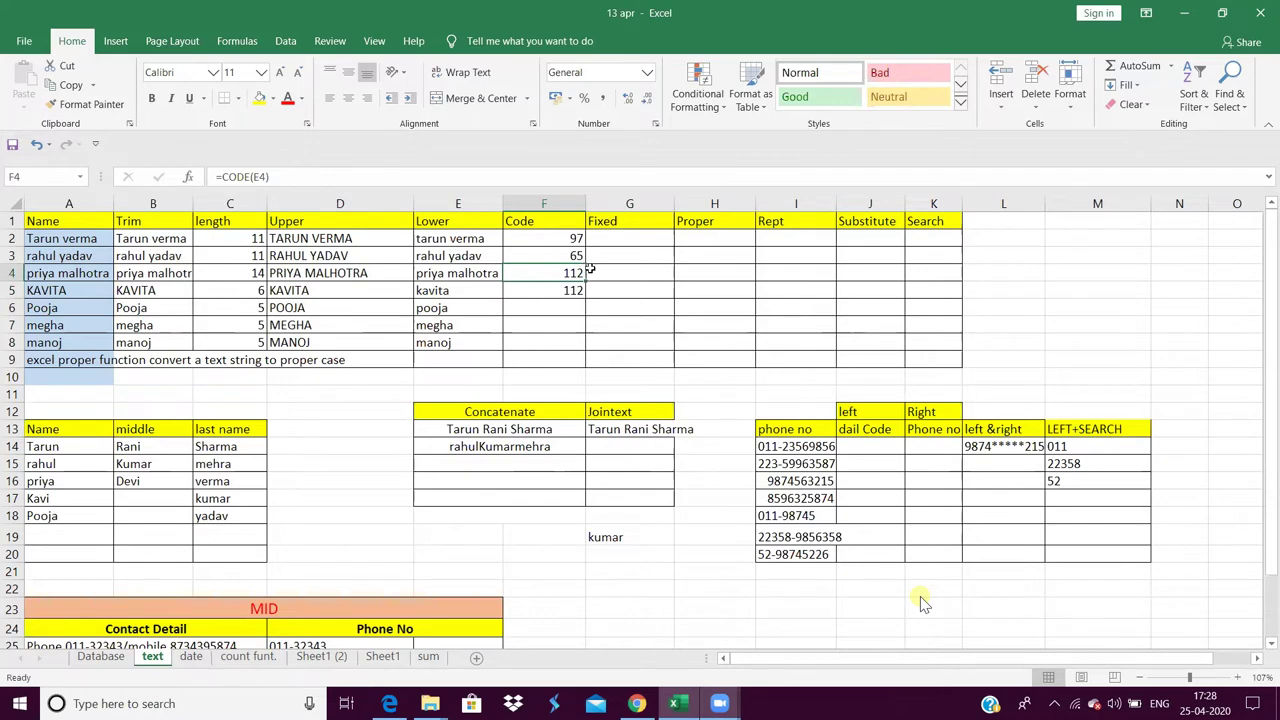
mouse_move(590, 268)
mouse_down()
mouse_move(587, 343)
mouse_move(587, 330)
mouse_up()
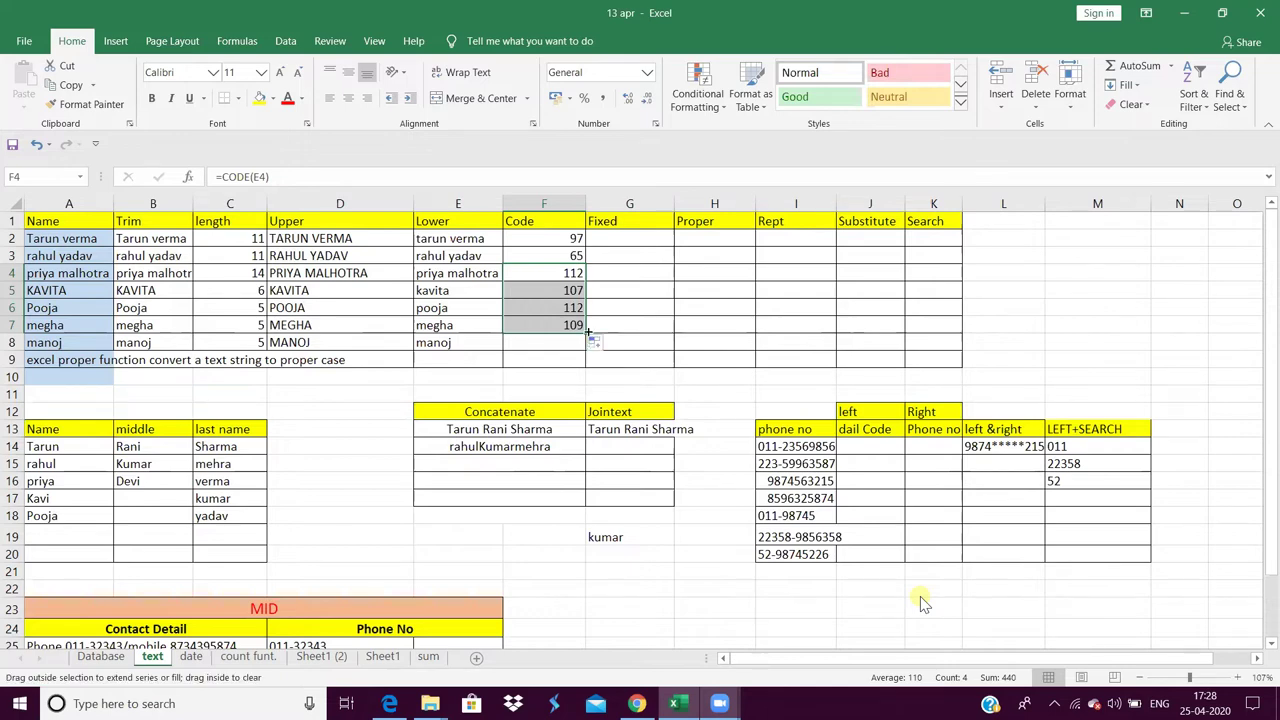
drag(589, 332, 589, 348)
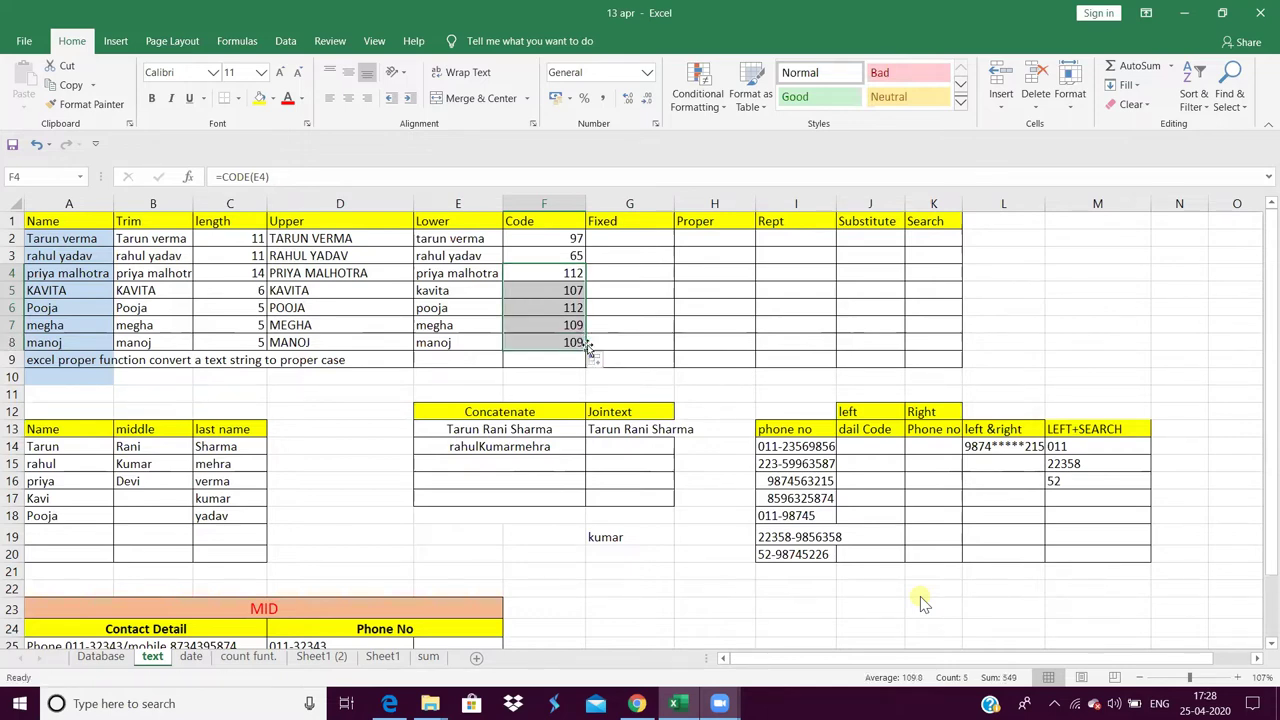
click(614, 236)
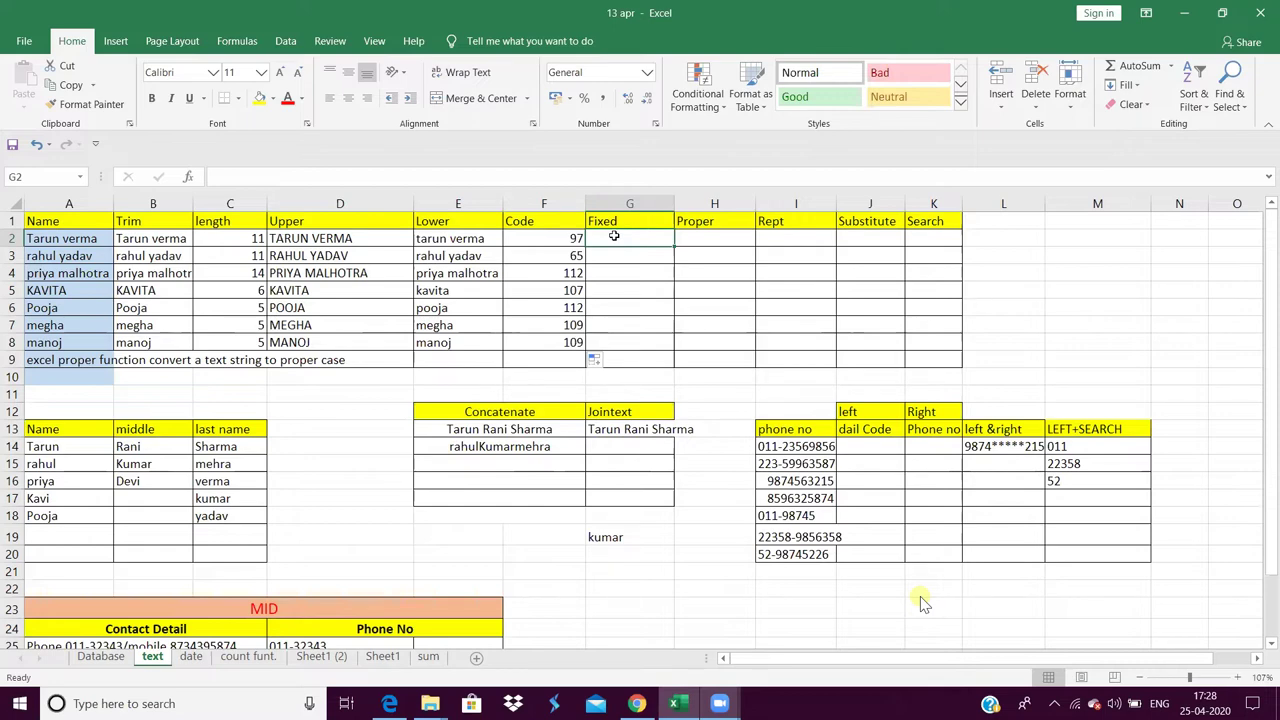
- Enter =FIXED(9635.235,2) in G2 so it rounds to two decimals, showing 9,635.24
text(=)
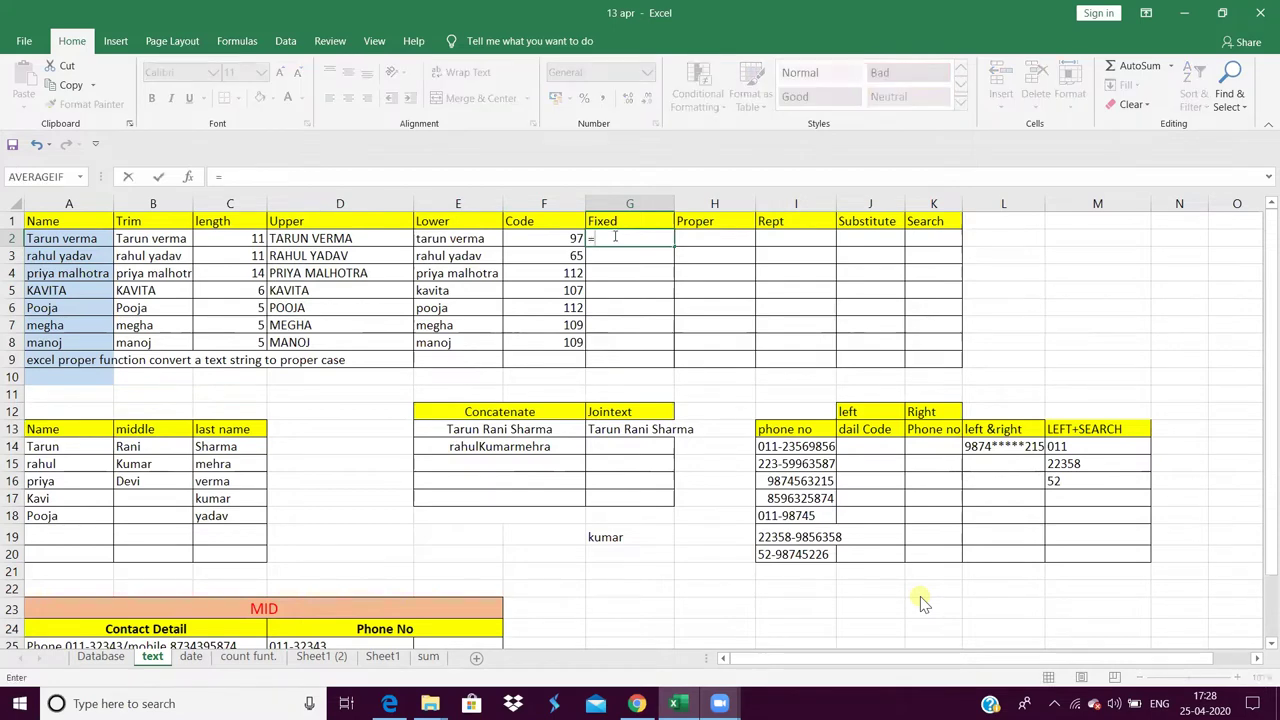
text(fi)
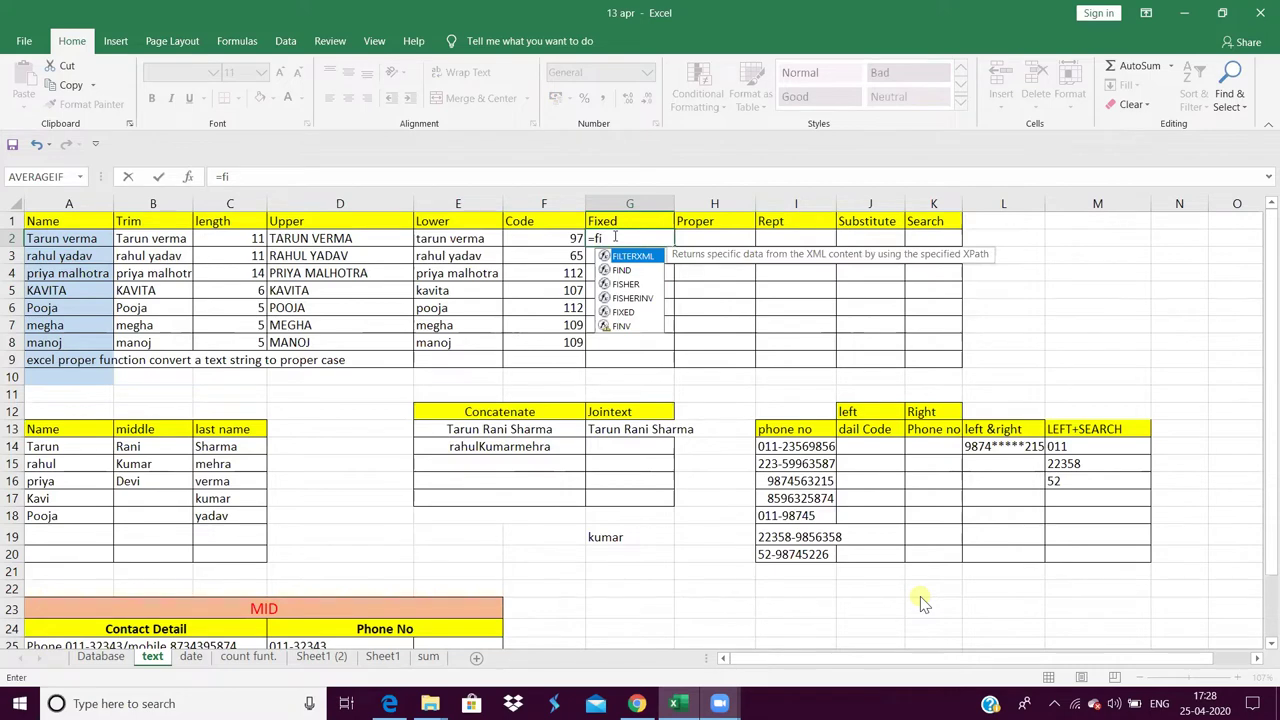
key(Down)
key(Down)
key(Down)
key(Down)
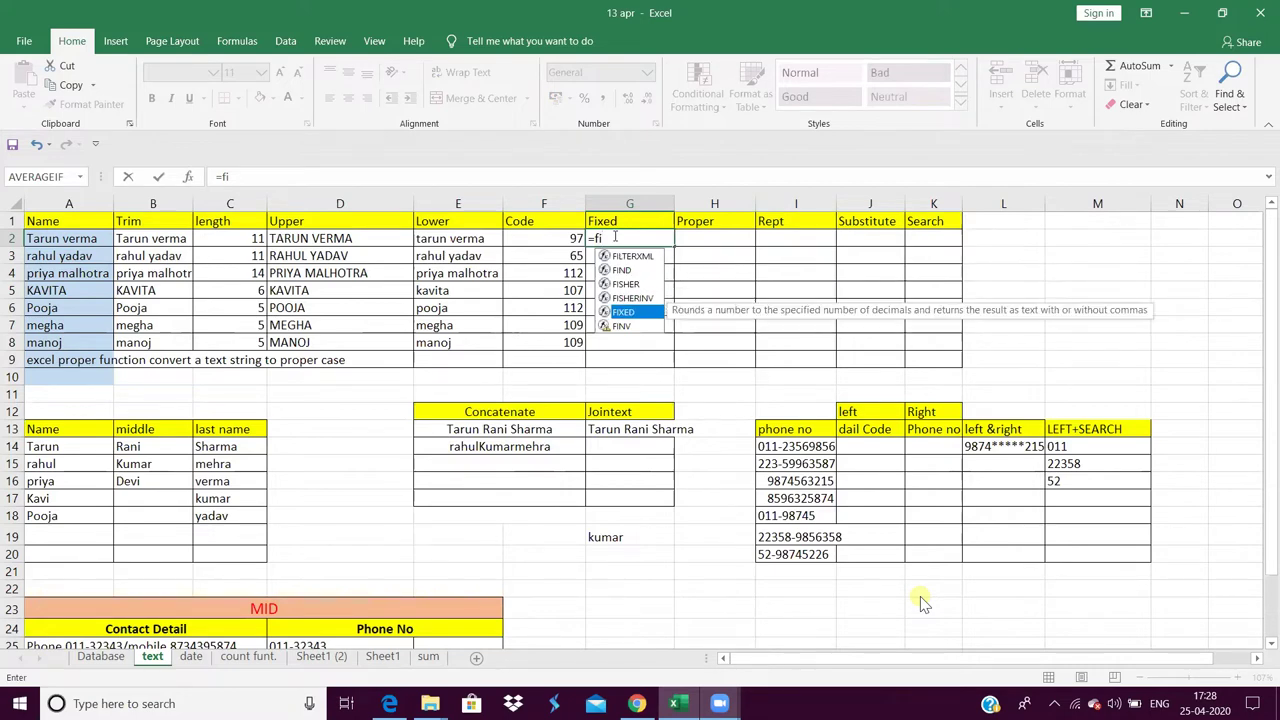
key(Tab)
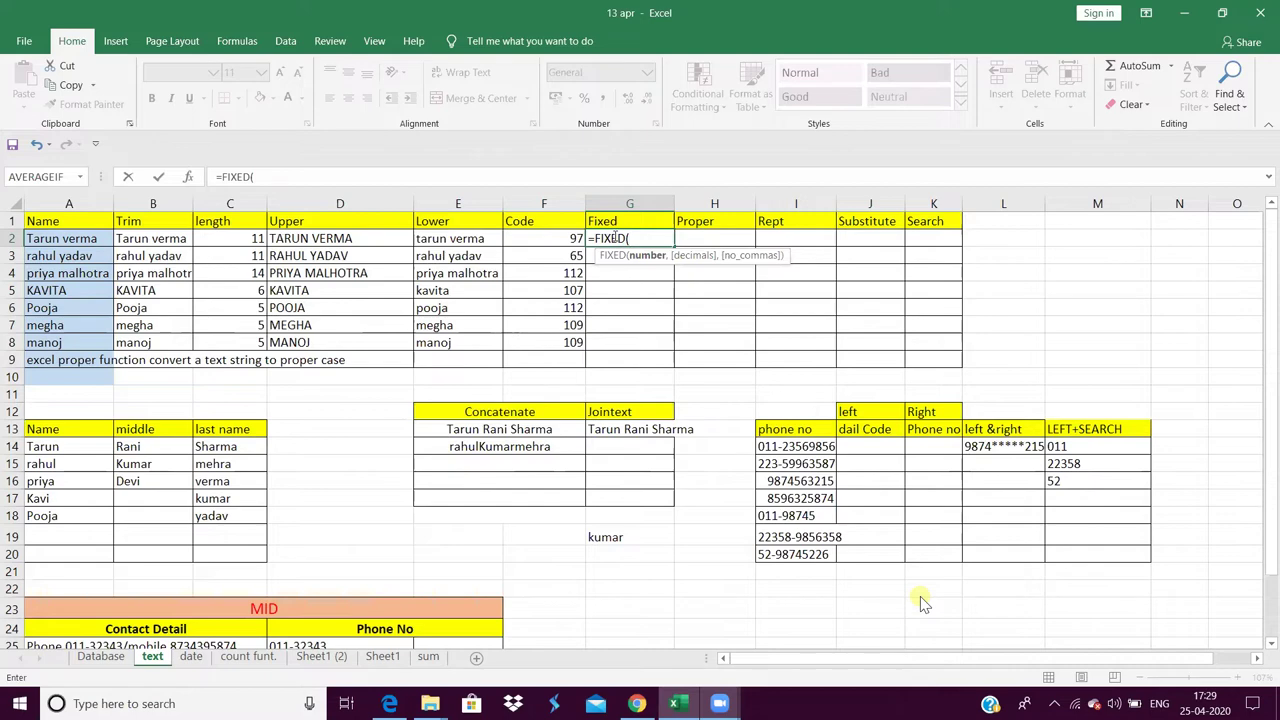
text(9)
text(635)
text(.)
text(235)
text(,)
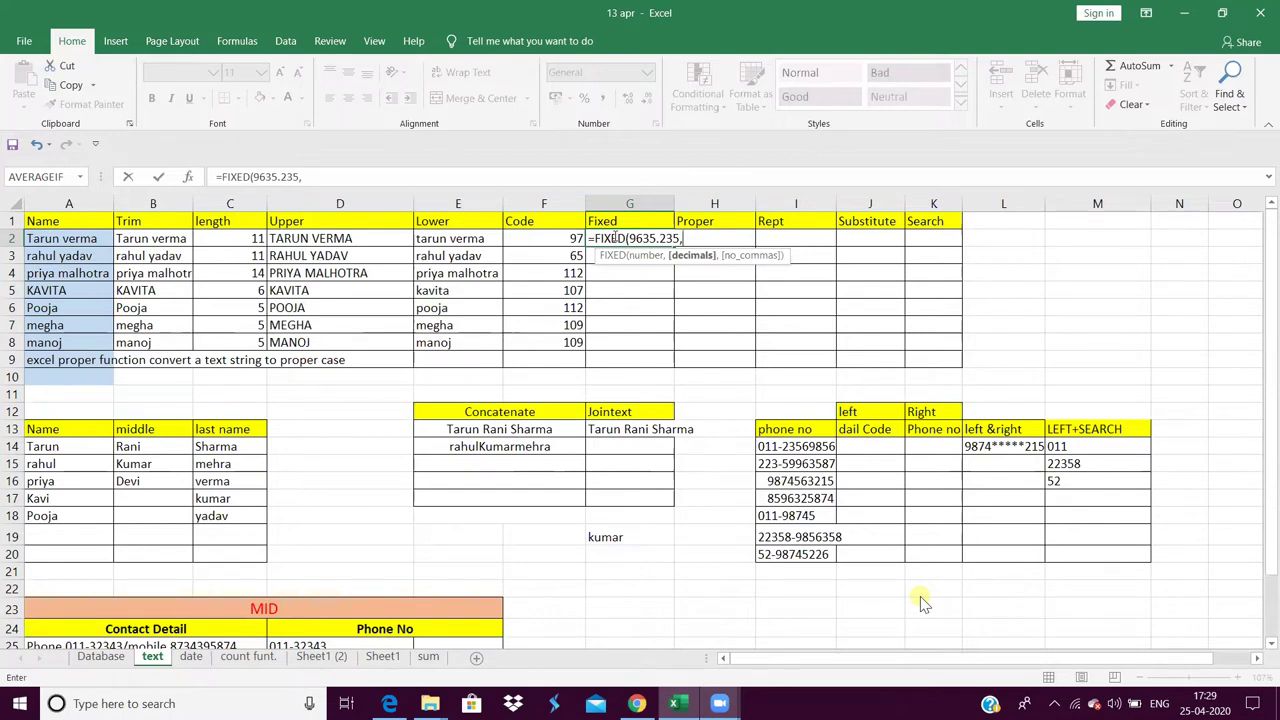
text(2)
text())
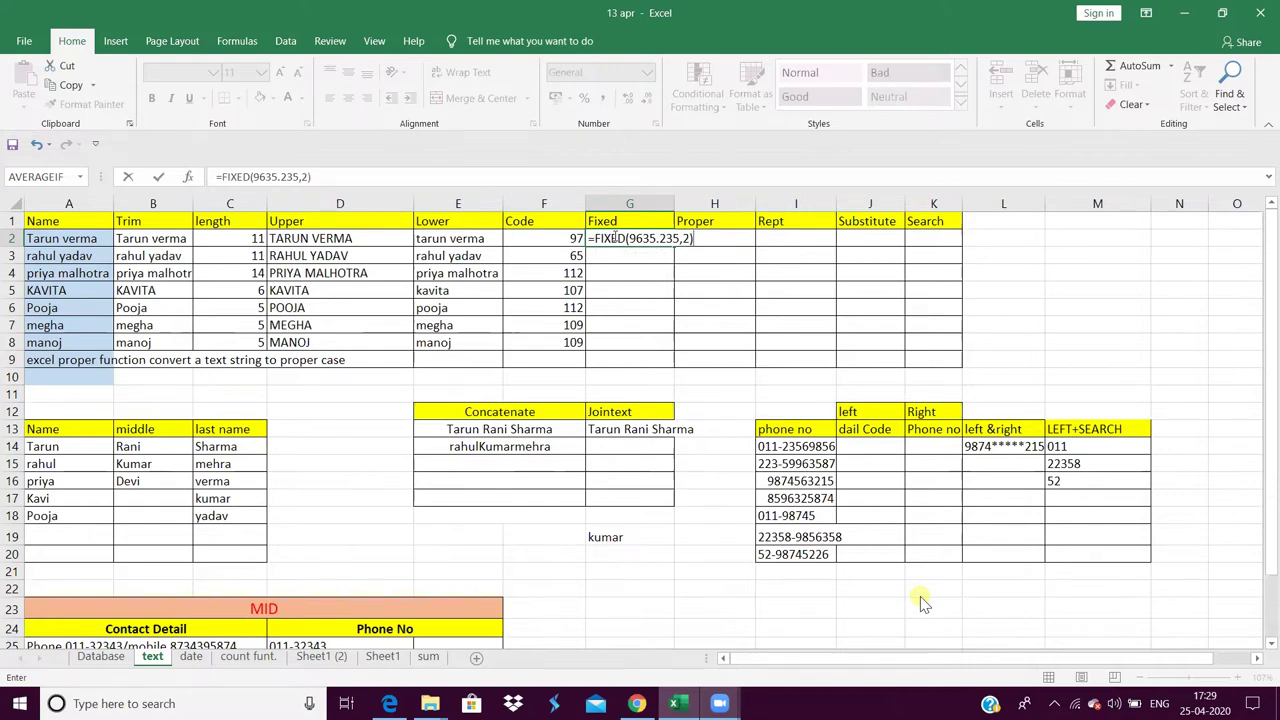
key(Return)
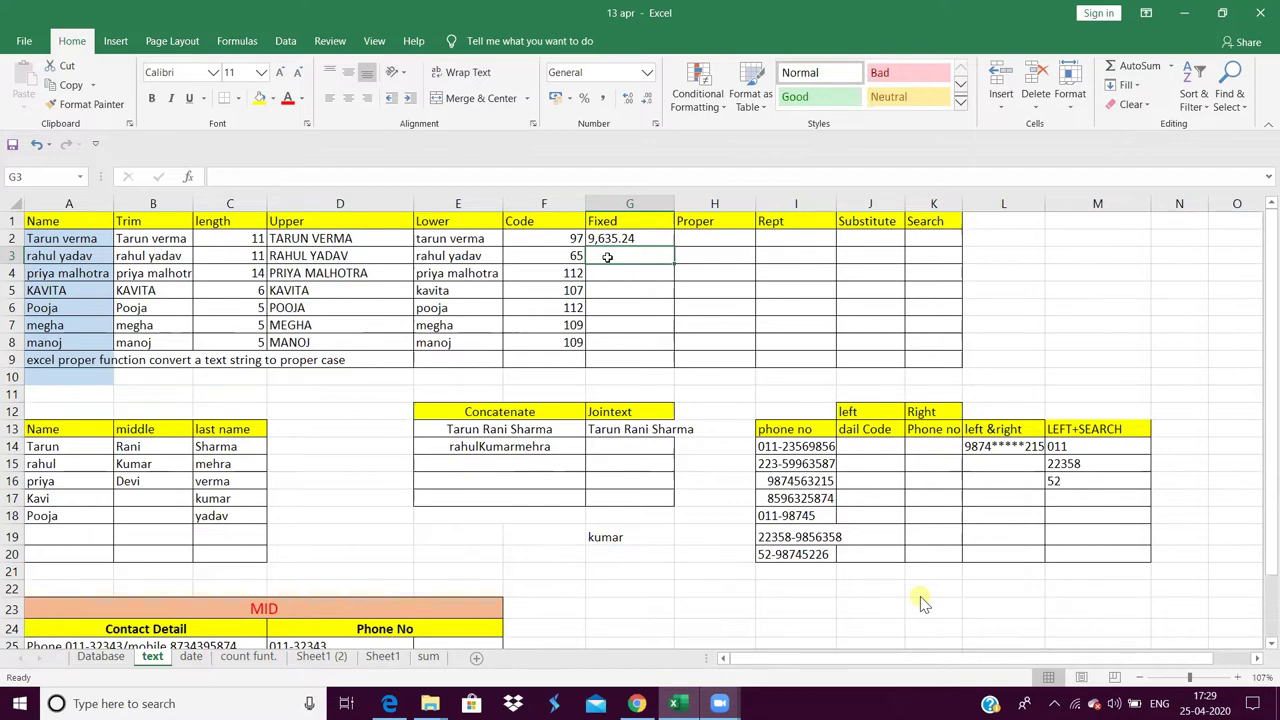
- Review the Code formulas in column F from row 2 down to row 7
click(569, 240)
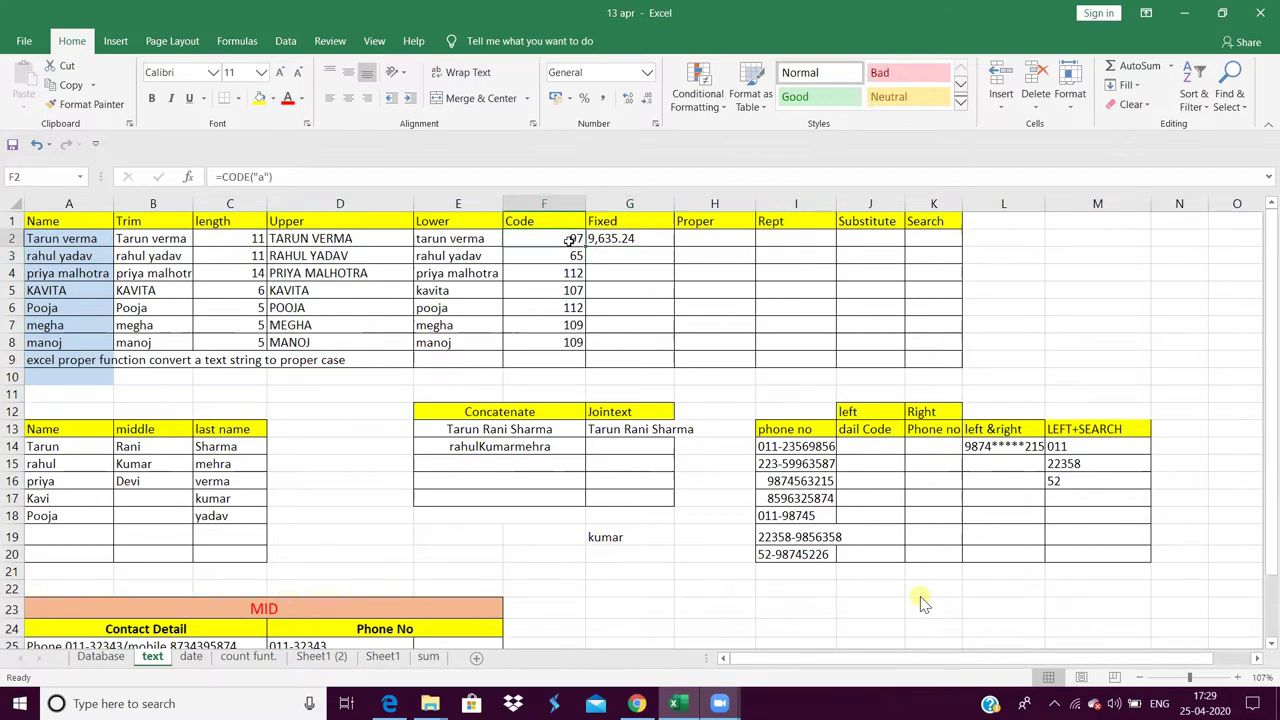
click(568, 273)
click(568, 330)
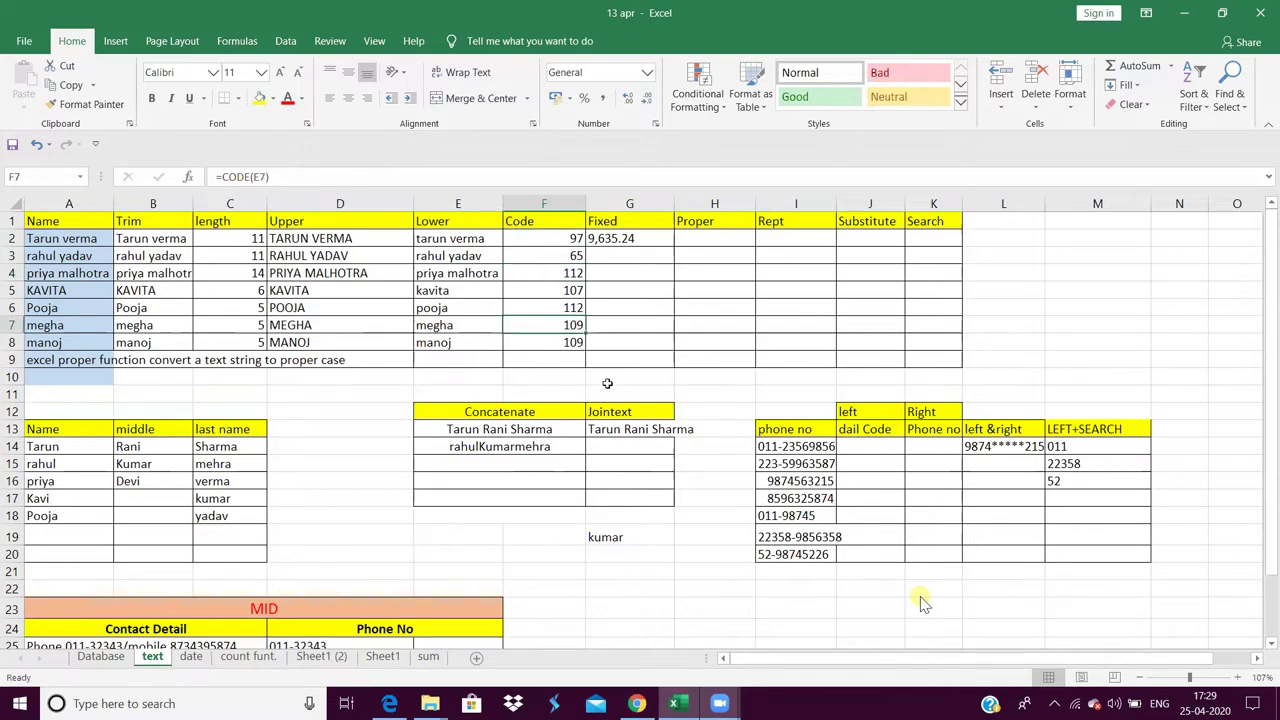
- Enter the sample number 123546 in G10 below the Fixed column
click(608, 384)
text(10)
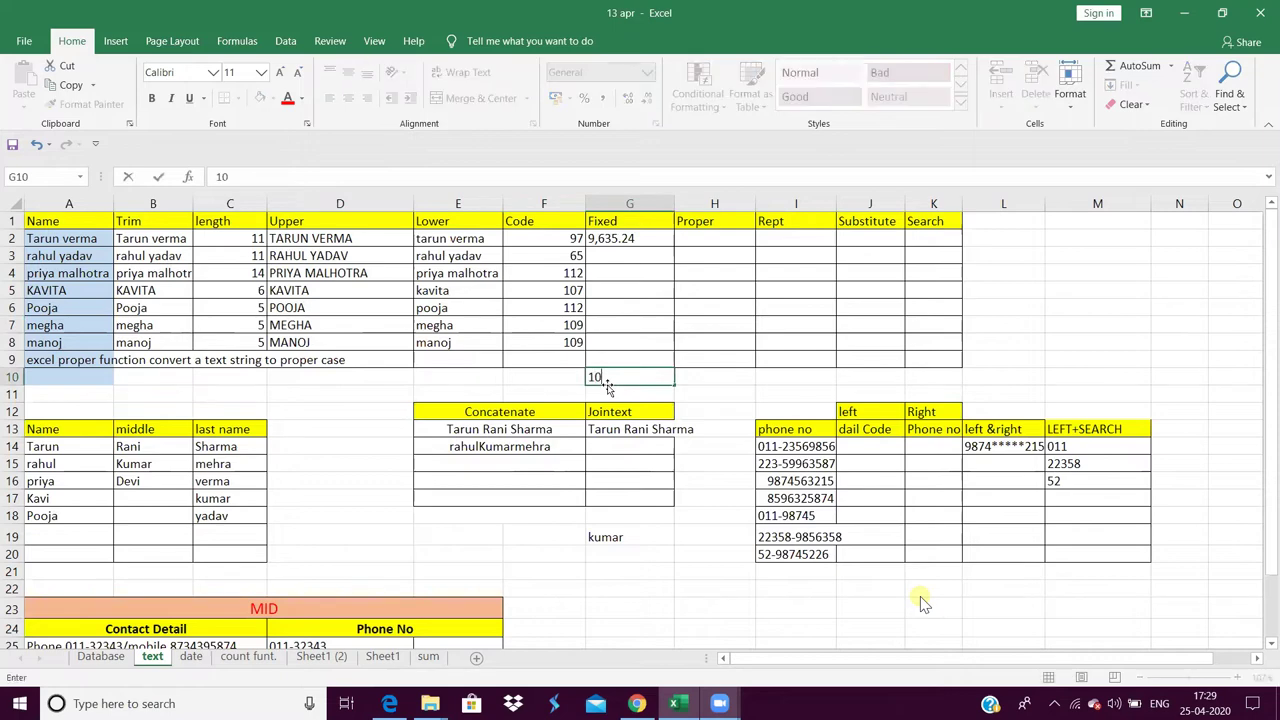
text(0)
key(BackSpace)
key(BackSpace)
text(23546)
key(Return)
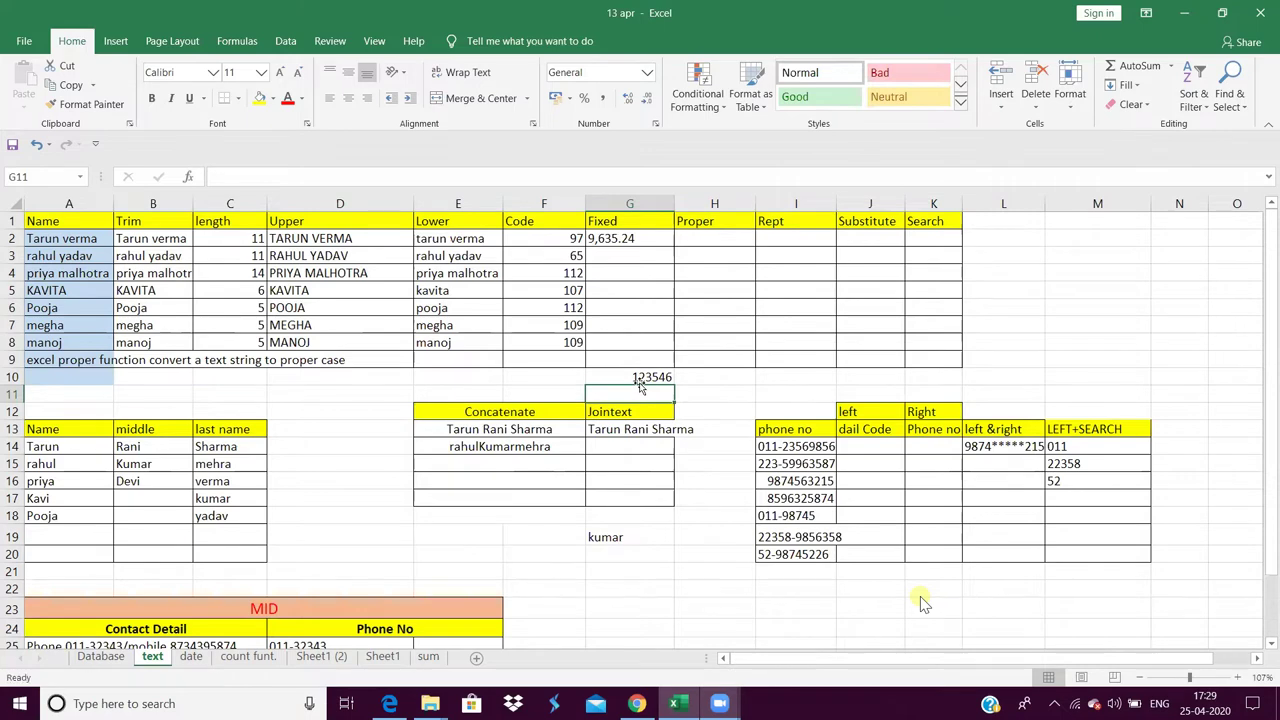
click(638, 376)
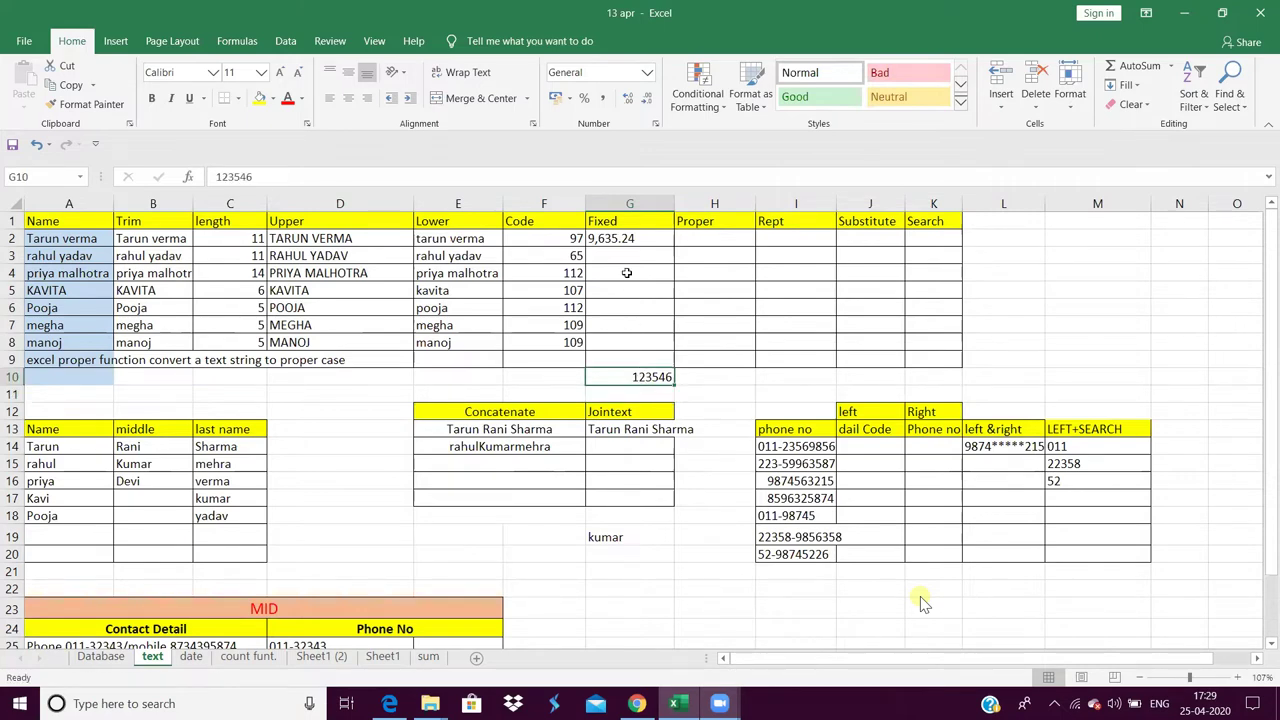
click(626, 242)
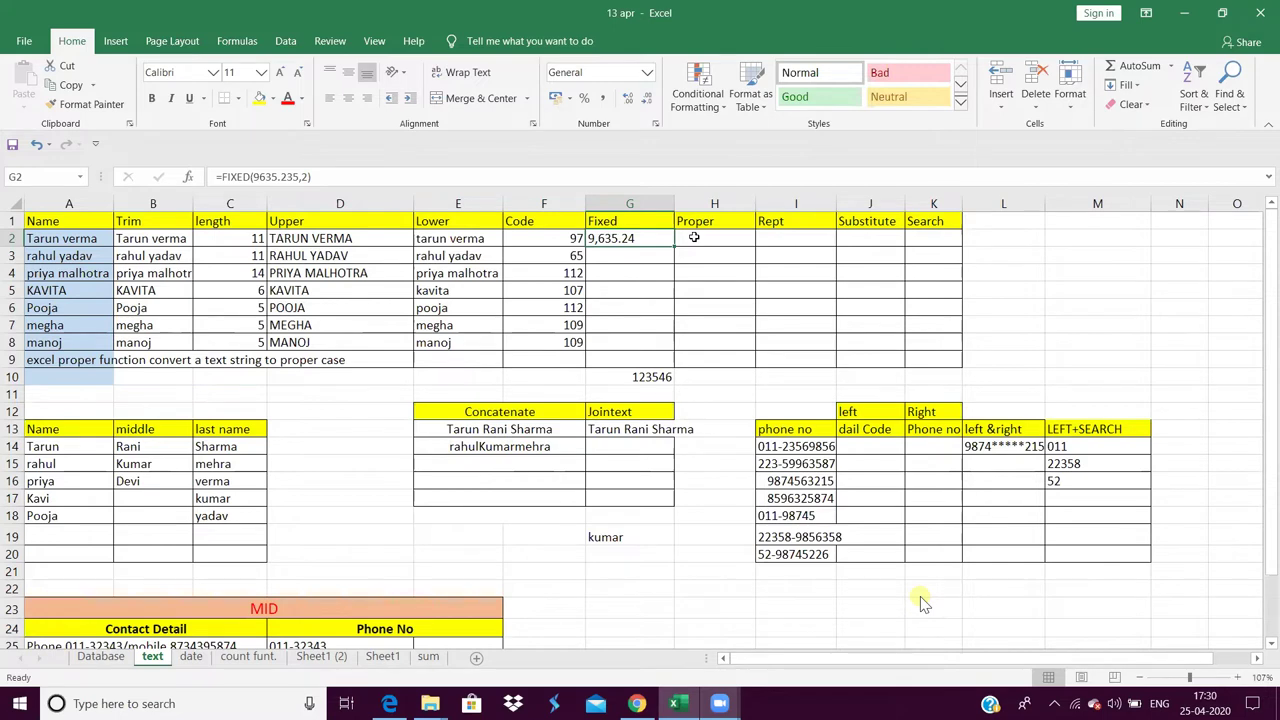
click(694, 237)
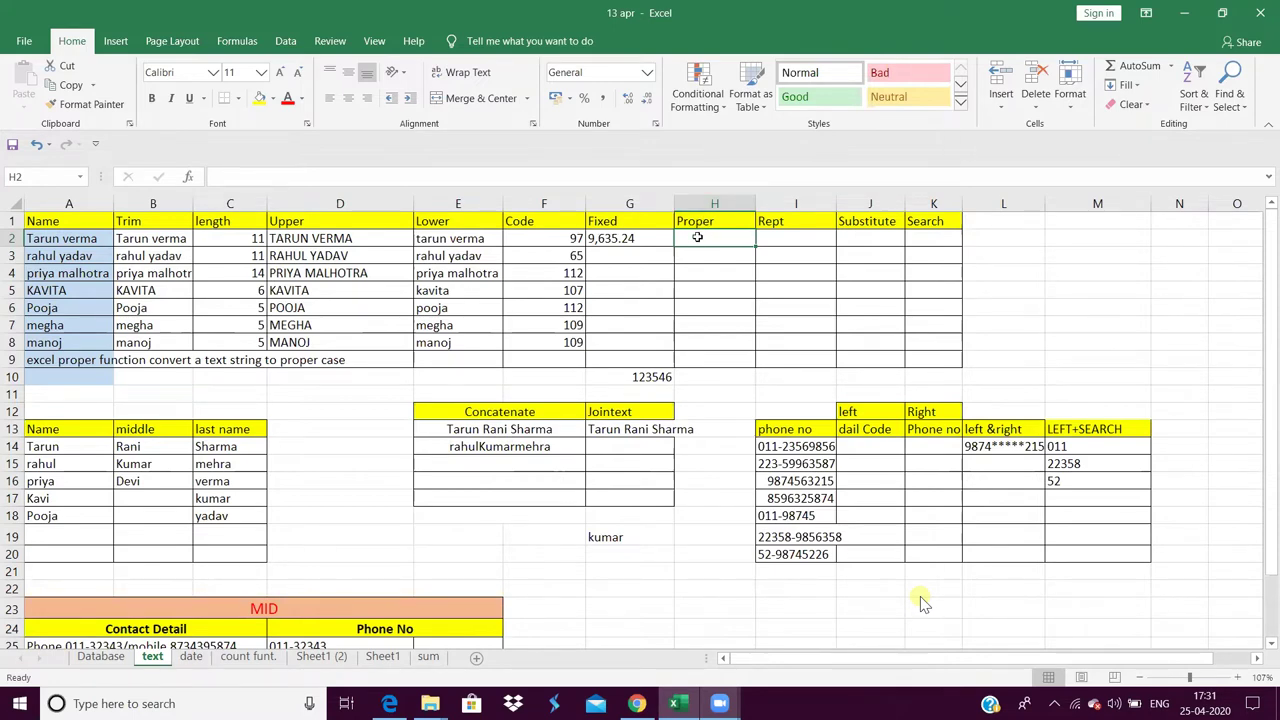
- Enter =PROPER(A9) in H2 to capitalise every word of the A9 sentence
text(=)
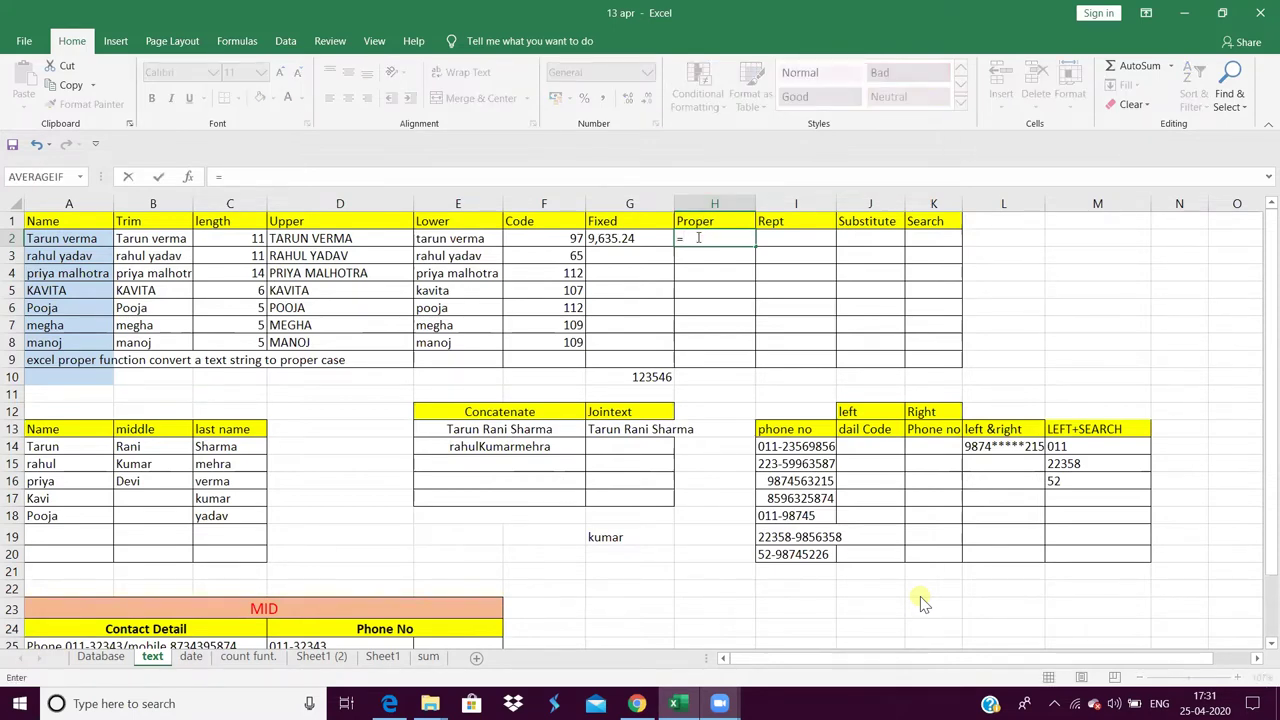
text(pro)
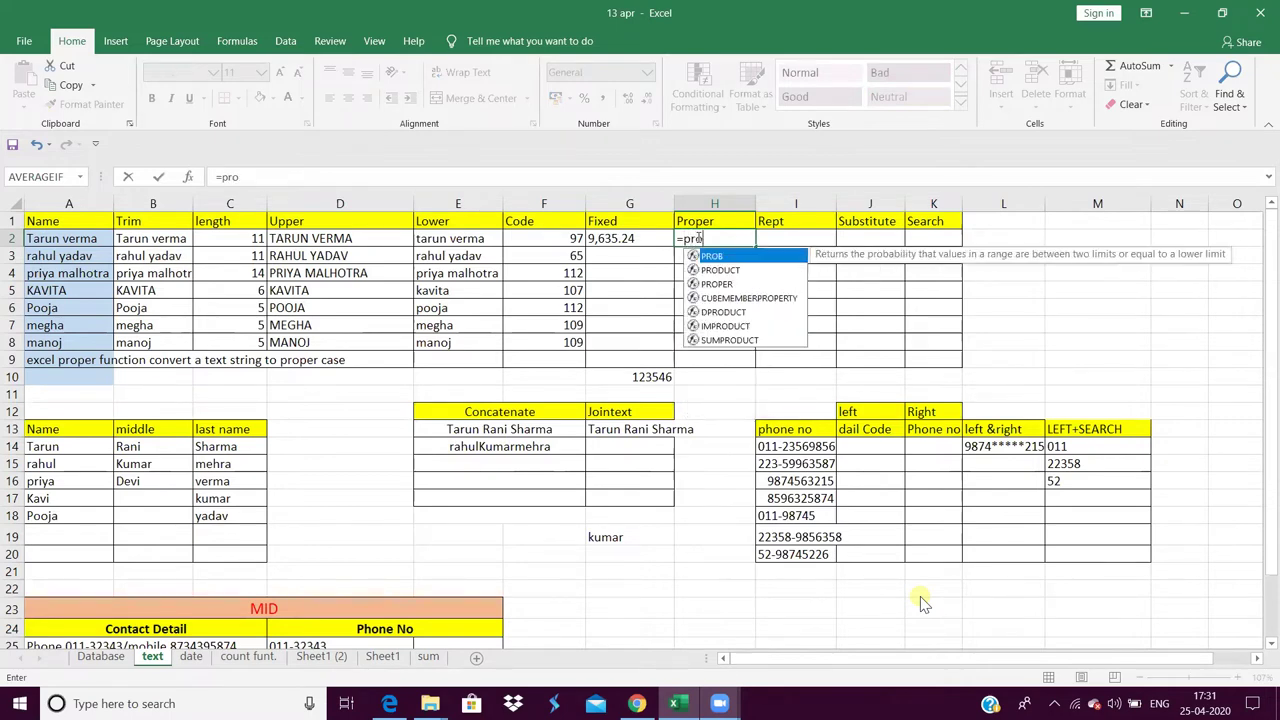
text(per)
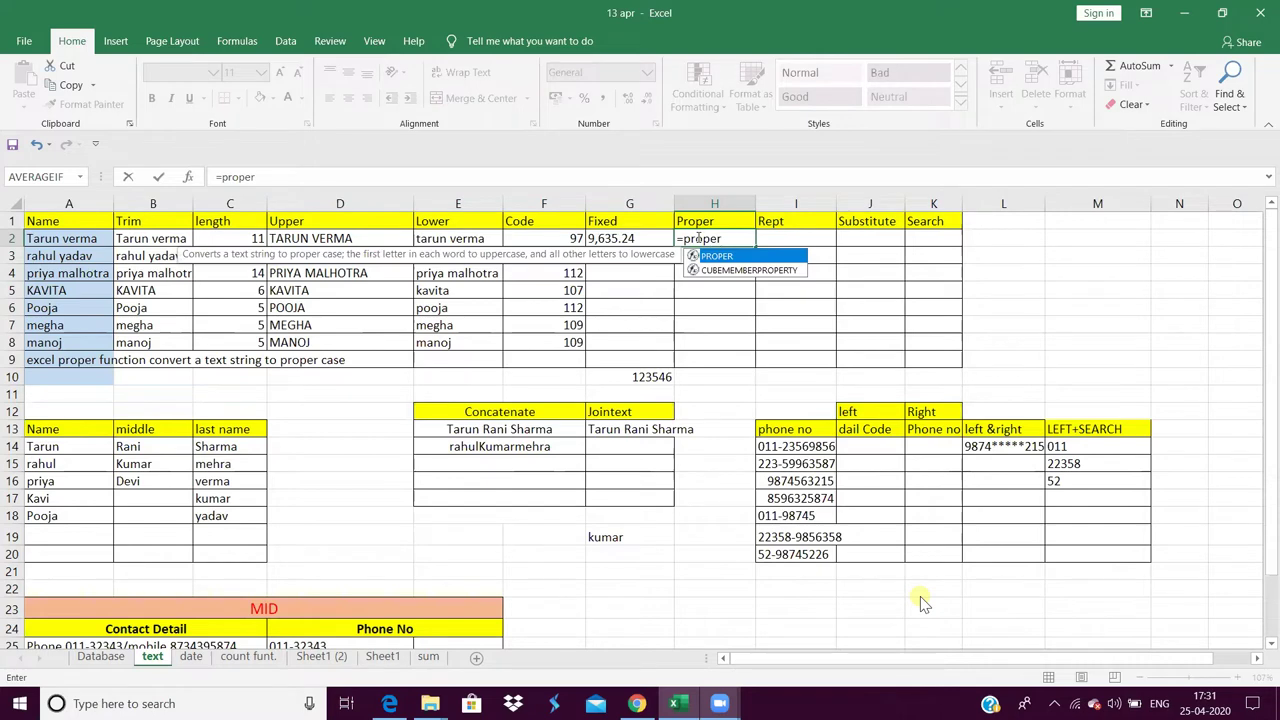
key(Tab)
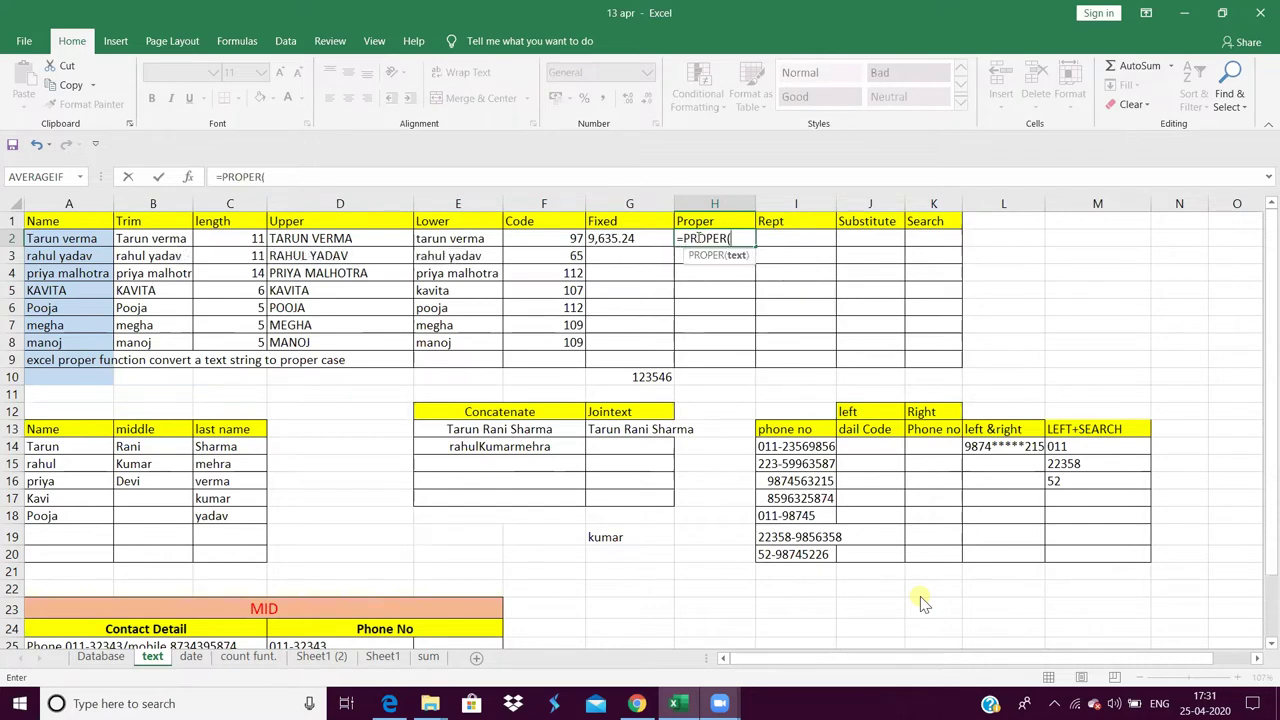
key(XF86MonBrightnessUp)
key(XF86MonBrightnessUp)
key(XF86MonBrightnessUp)
key(XF86MonBrightnessUp)
click(45, 360)
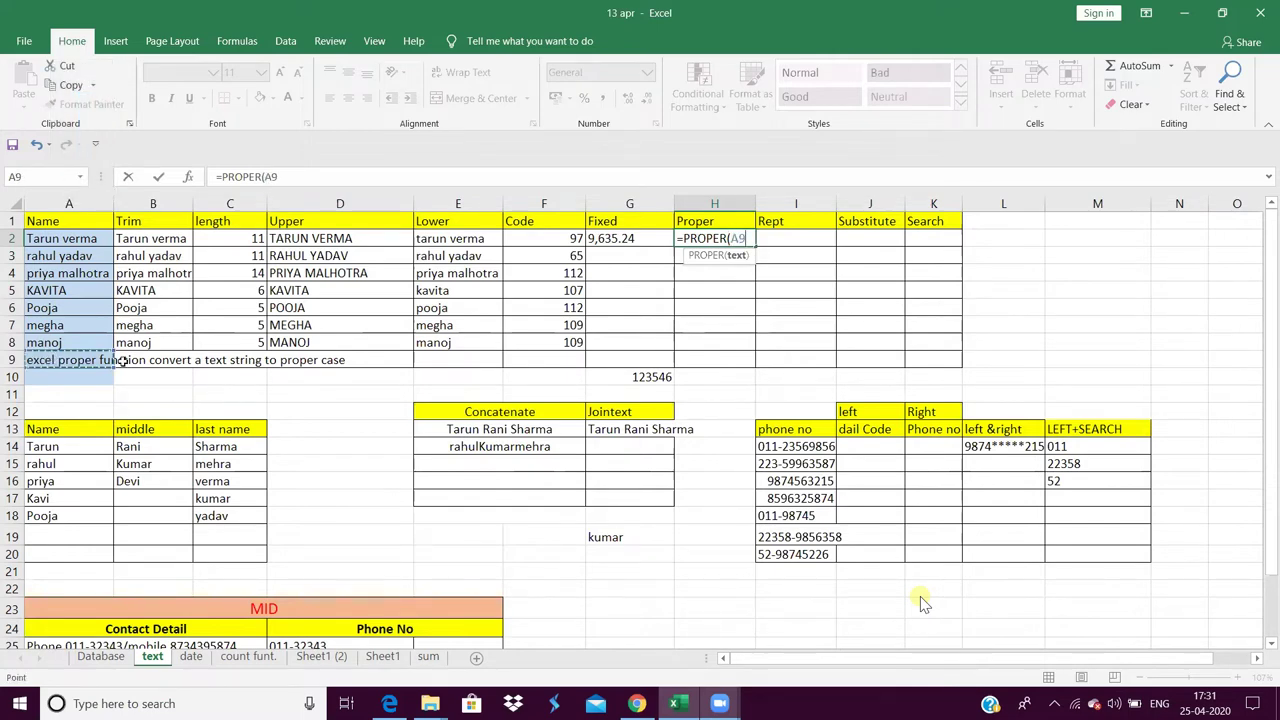
mouse_move(121, 360)
mouse_down()
mouse_move(400, 365)
mouse_move(68, 340)
mouse_move(35, 358)
mouse_up()
text())
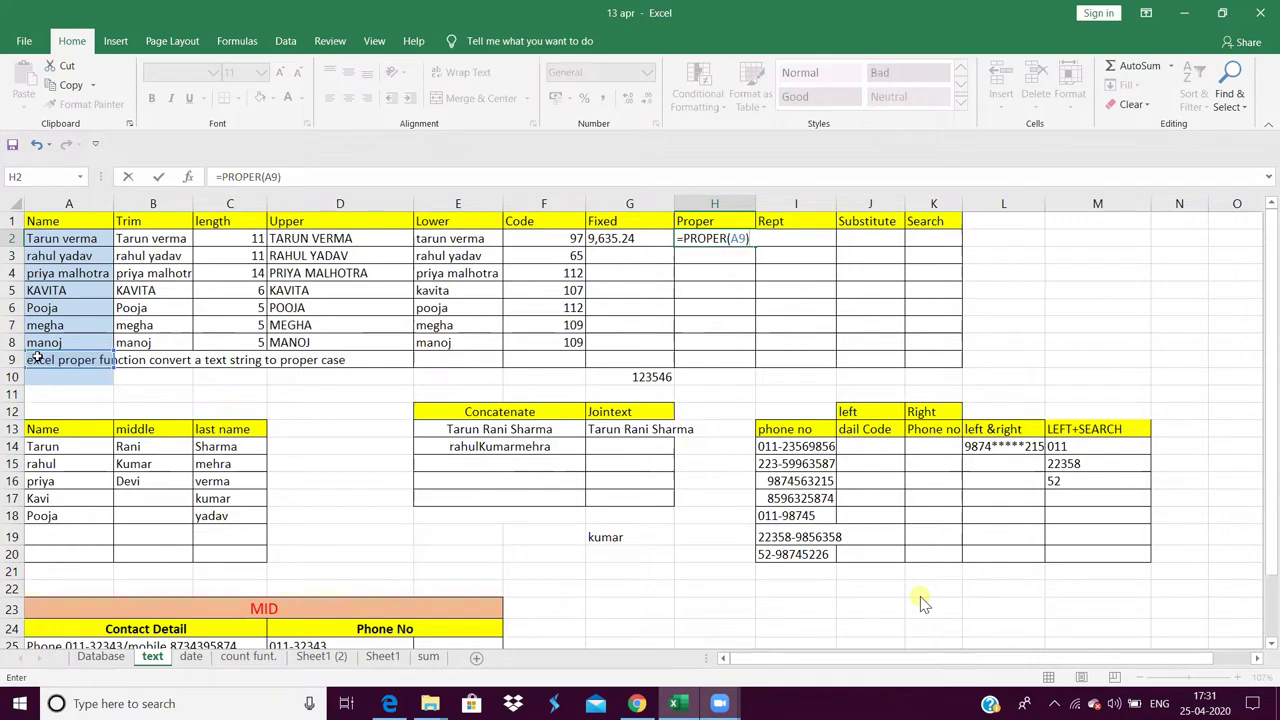
key(Return)
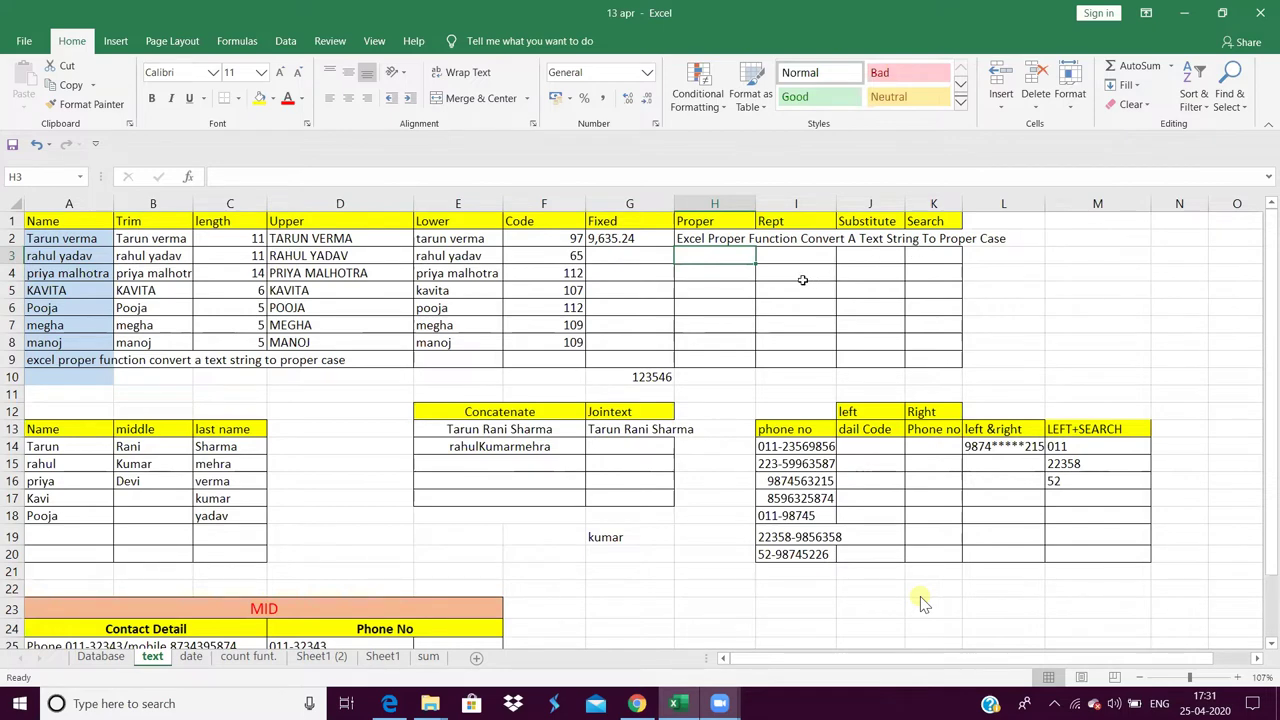
- Select I3 under Rept and begin a formula with an equals sign
click(784, 253)
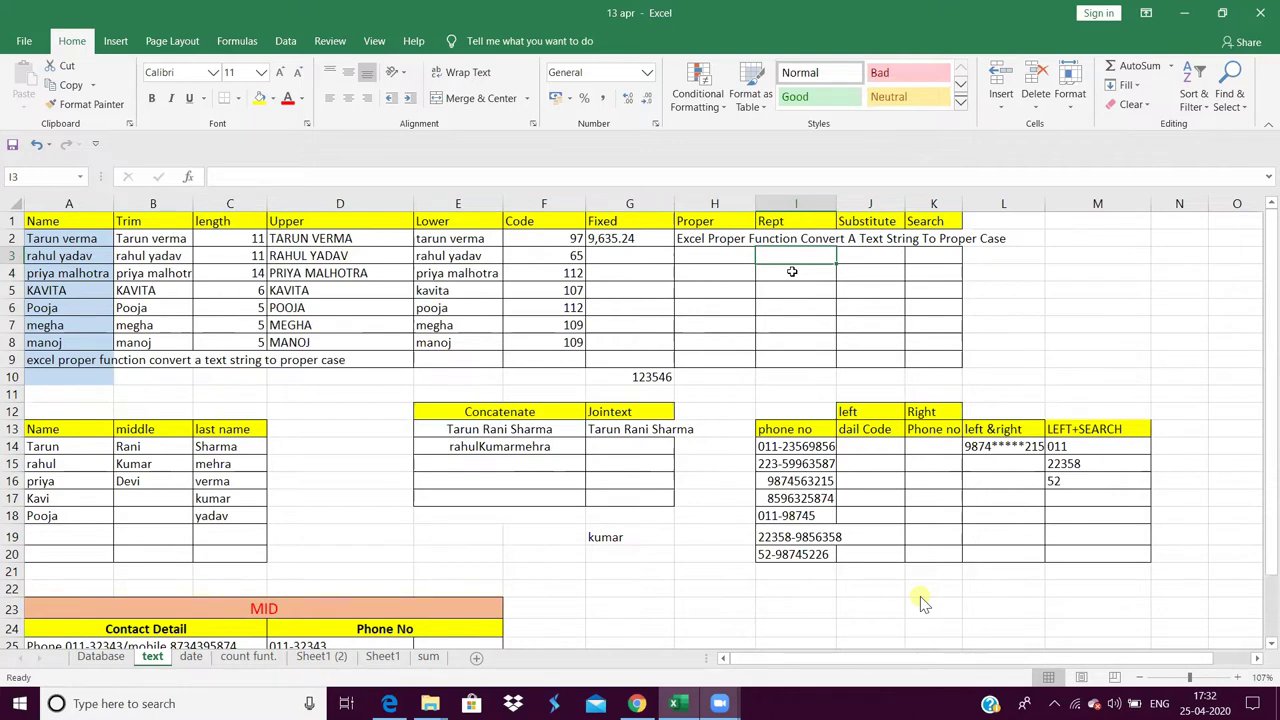
text(=)
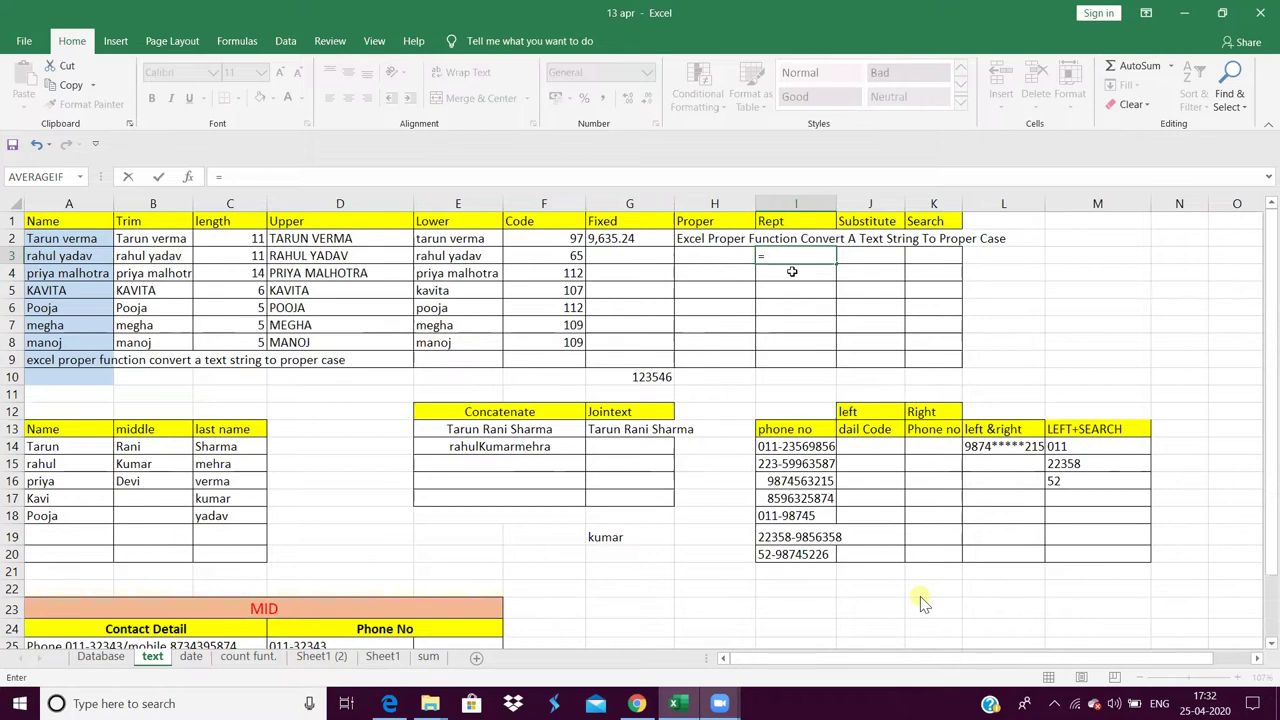
- Complete I3 as =REPT(E6,3) to repeat pooja three times
text(re)
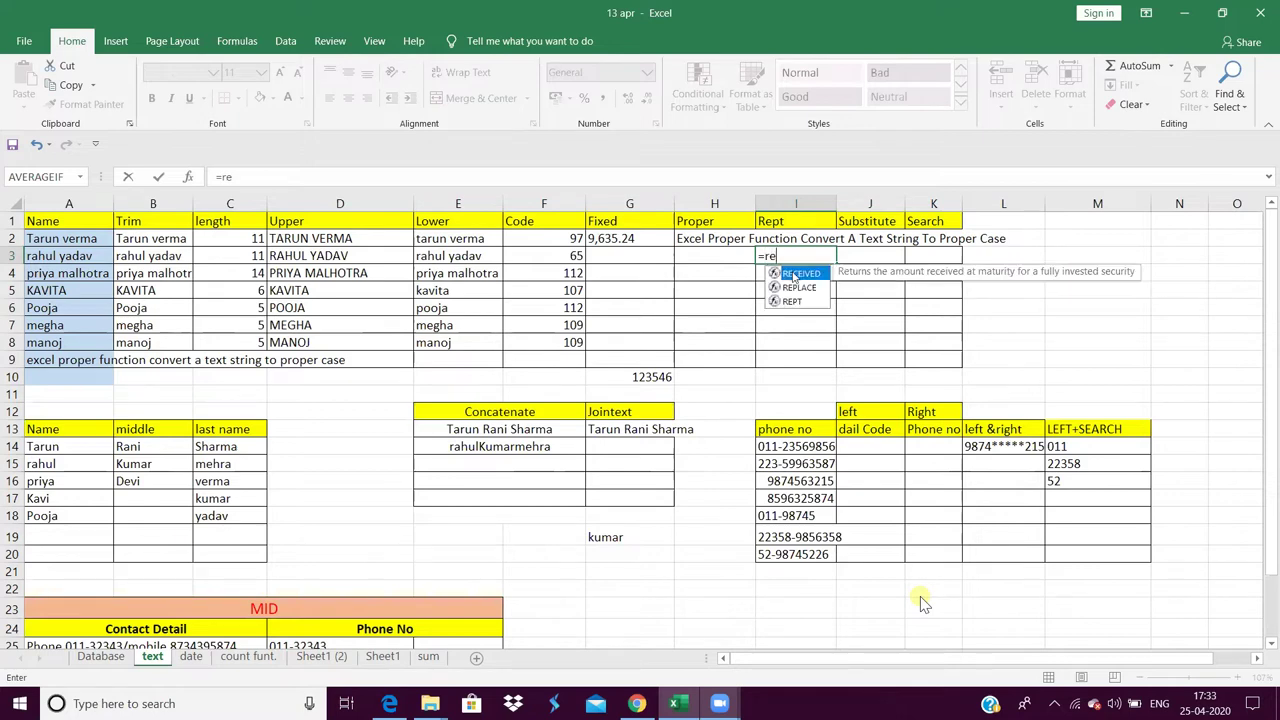
text(pt)
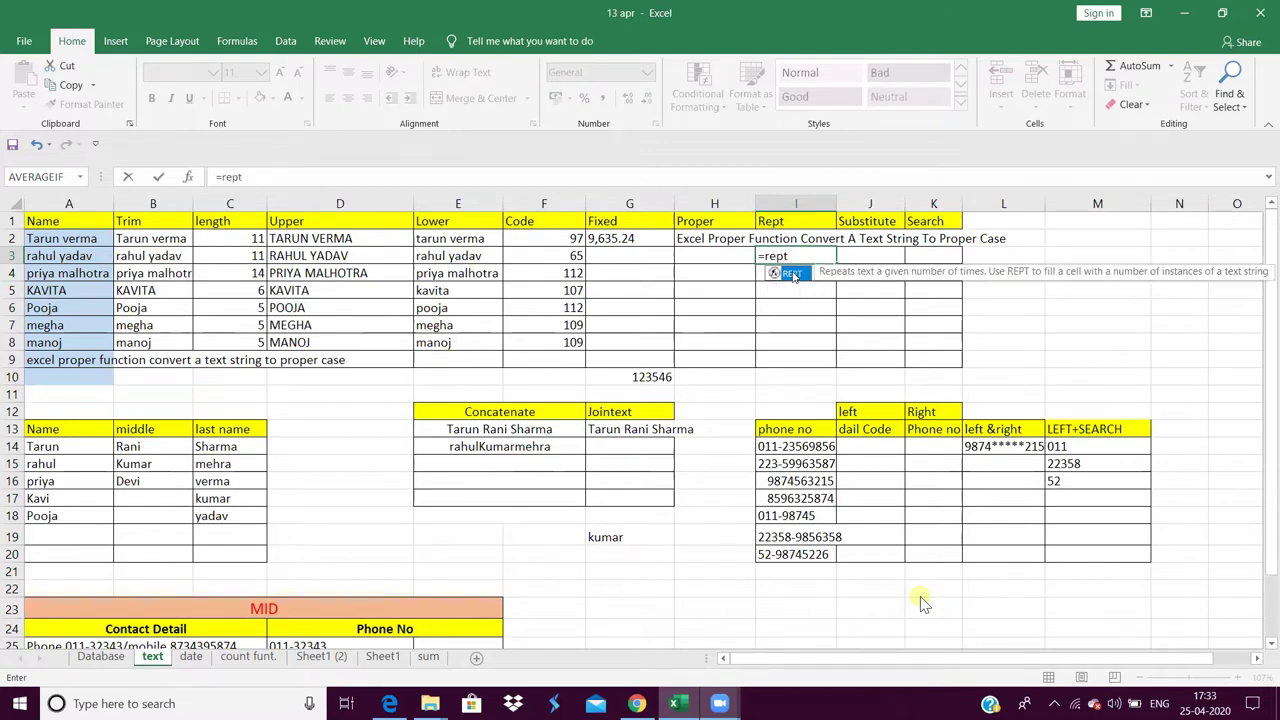
text(()
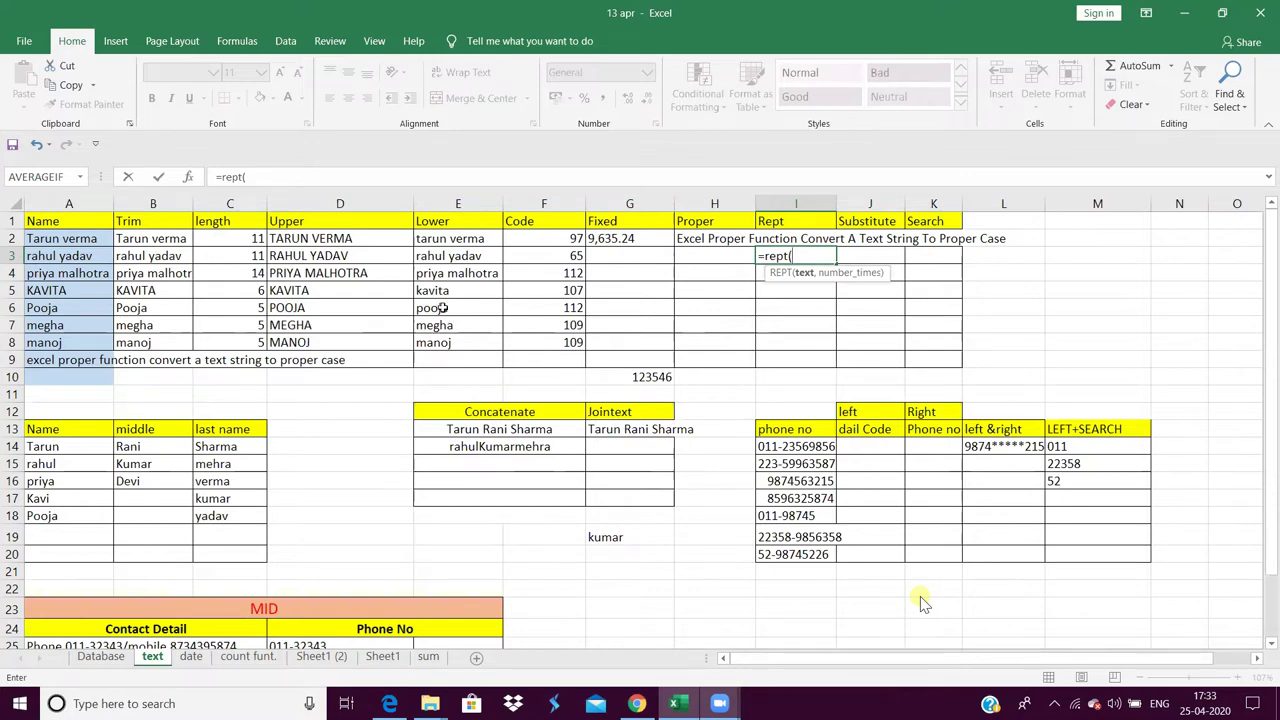
click(441, 309)
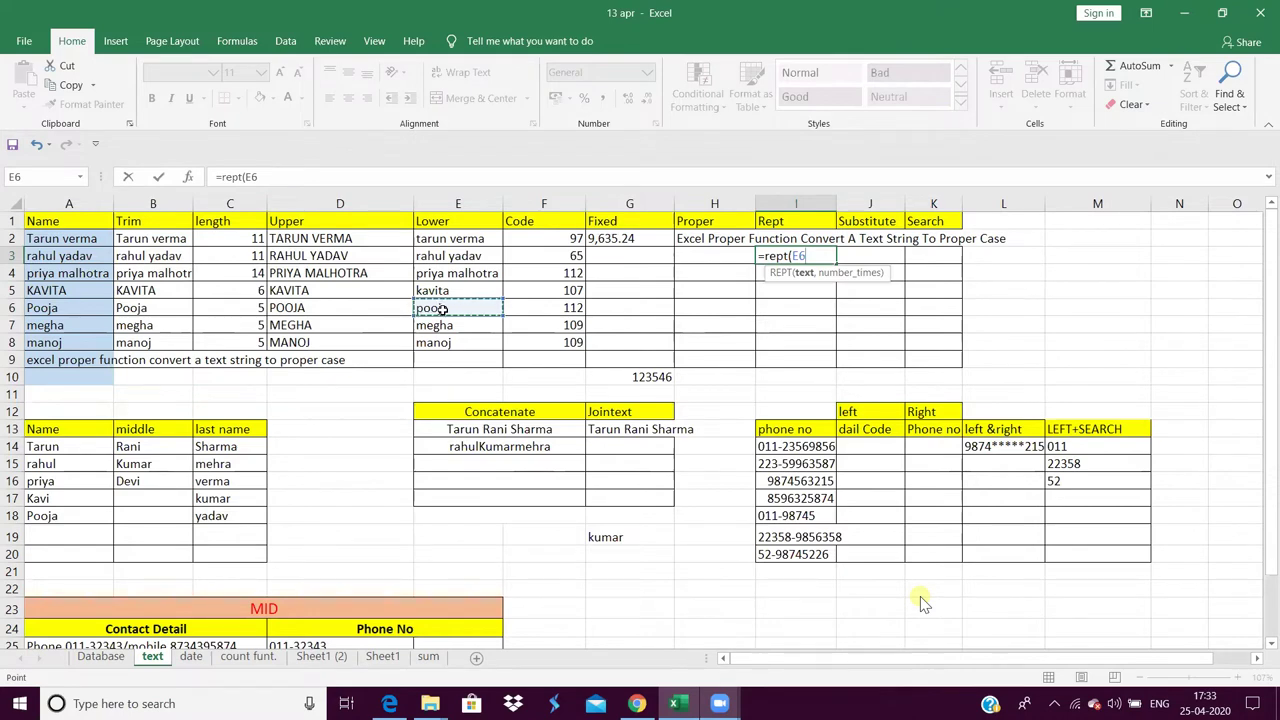
text(,)
text(3)
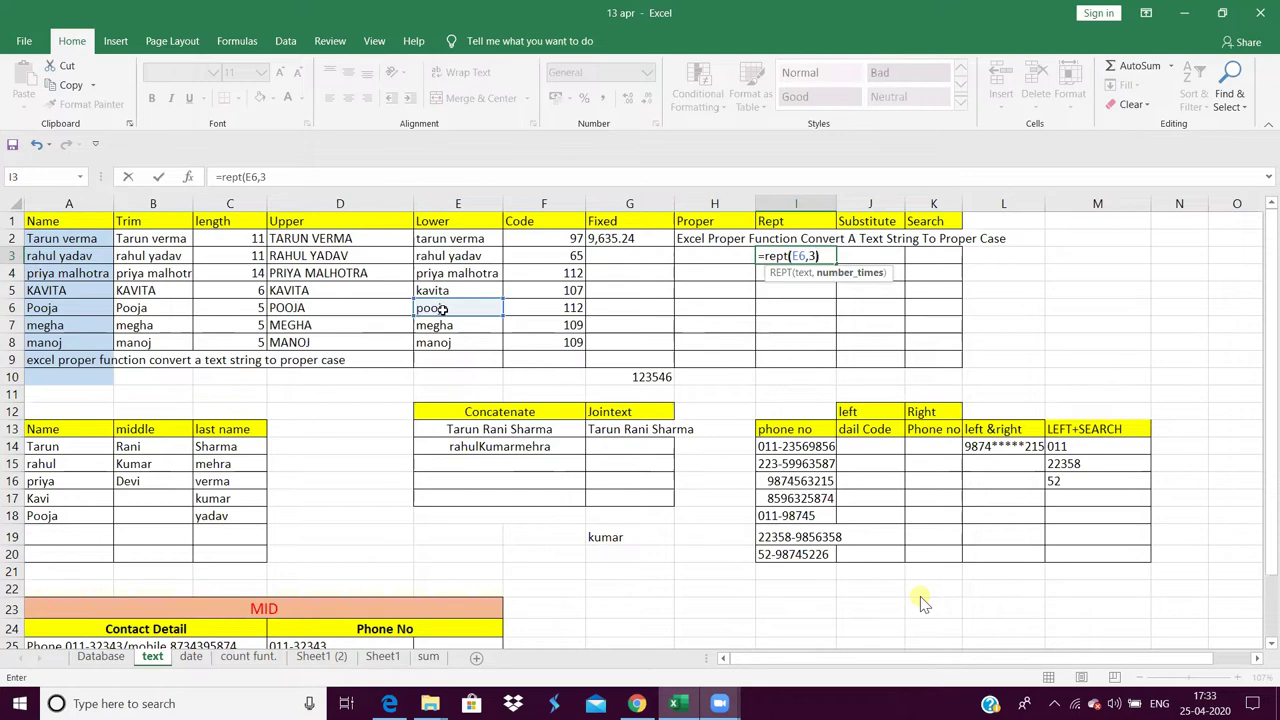
text())
key(Return)
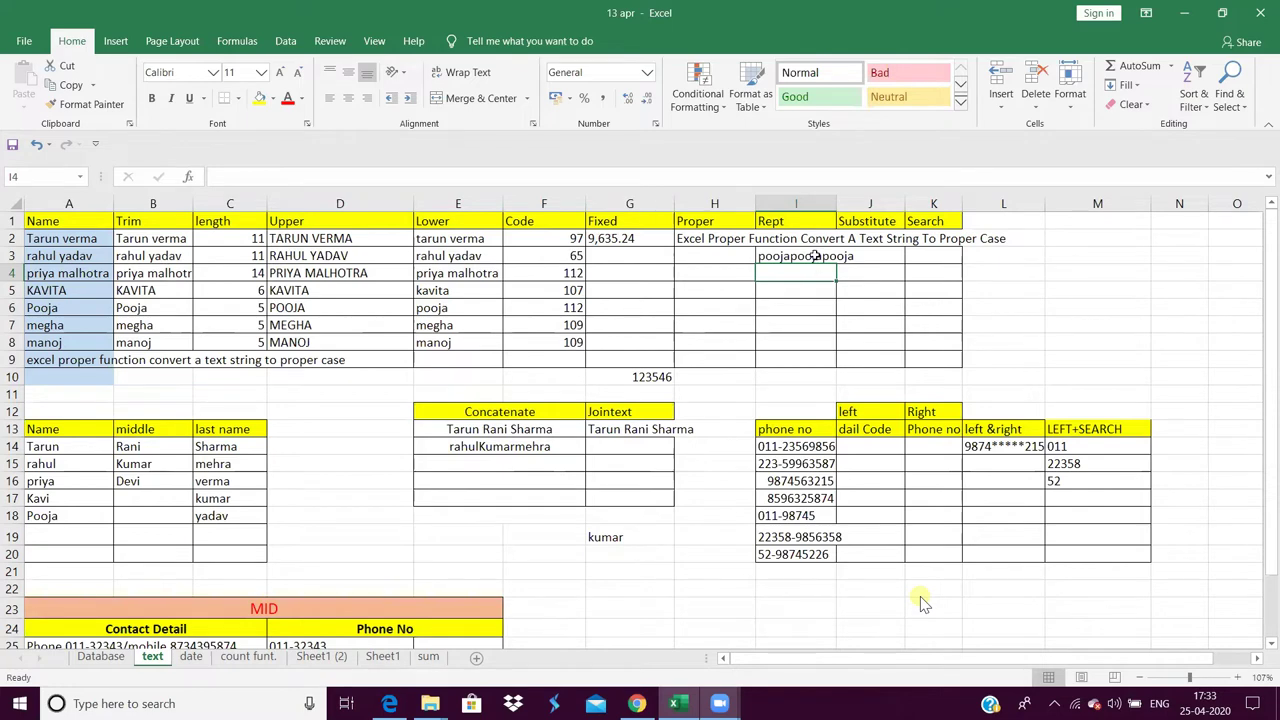
- Change I3's formula to =REPT("*",3) so it shows ***
click(815, 256)
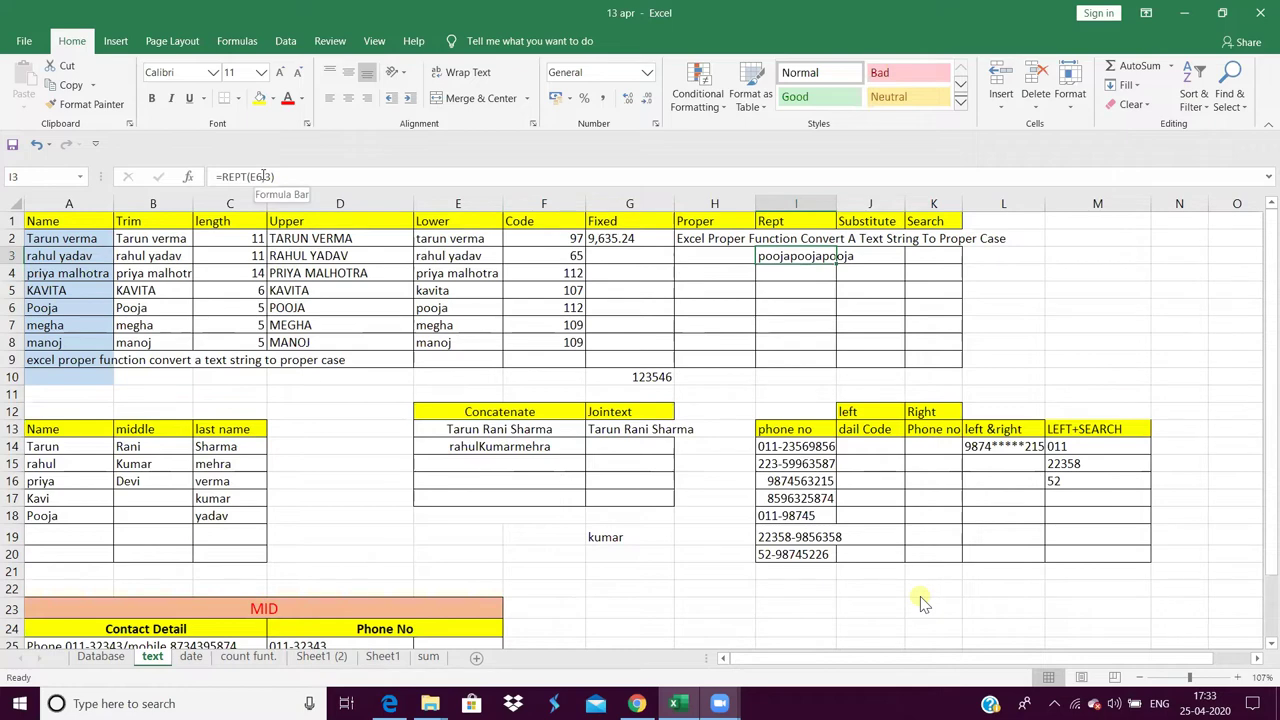
click(263, 176)
key(BackSpace)
key(BackSpace)
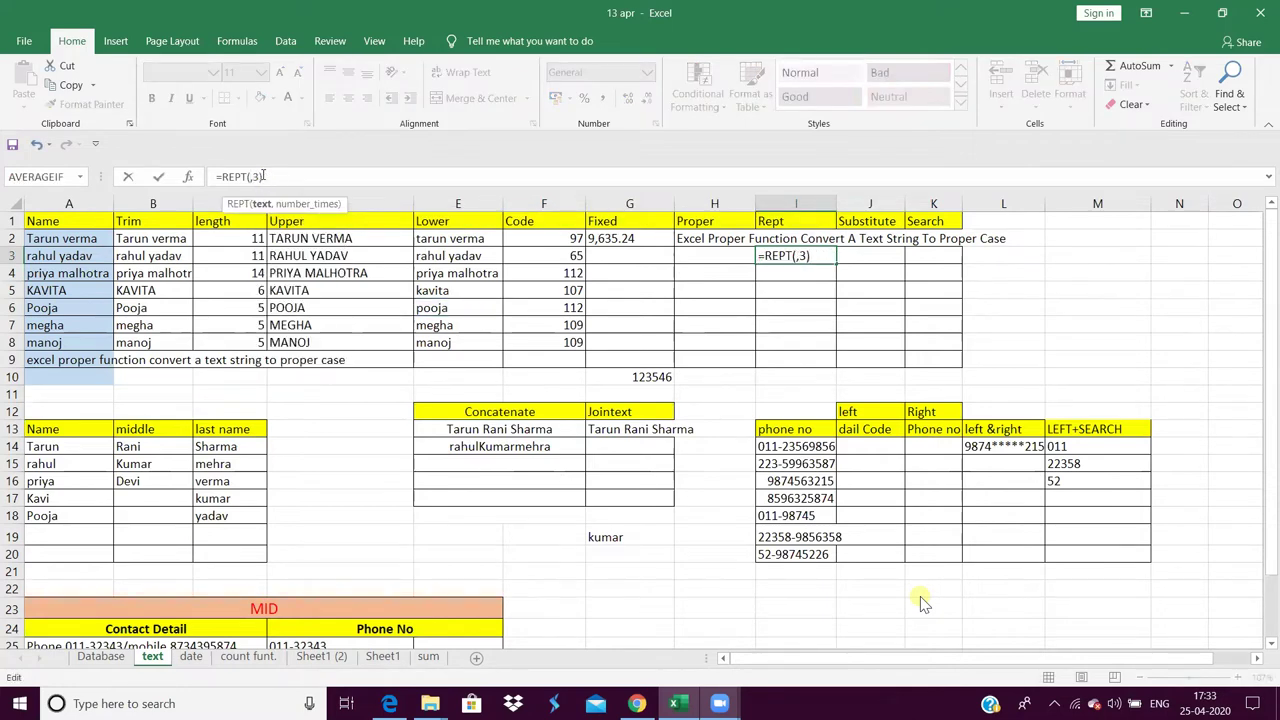
text(")
text(*)
text(")
key(Return)
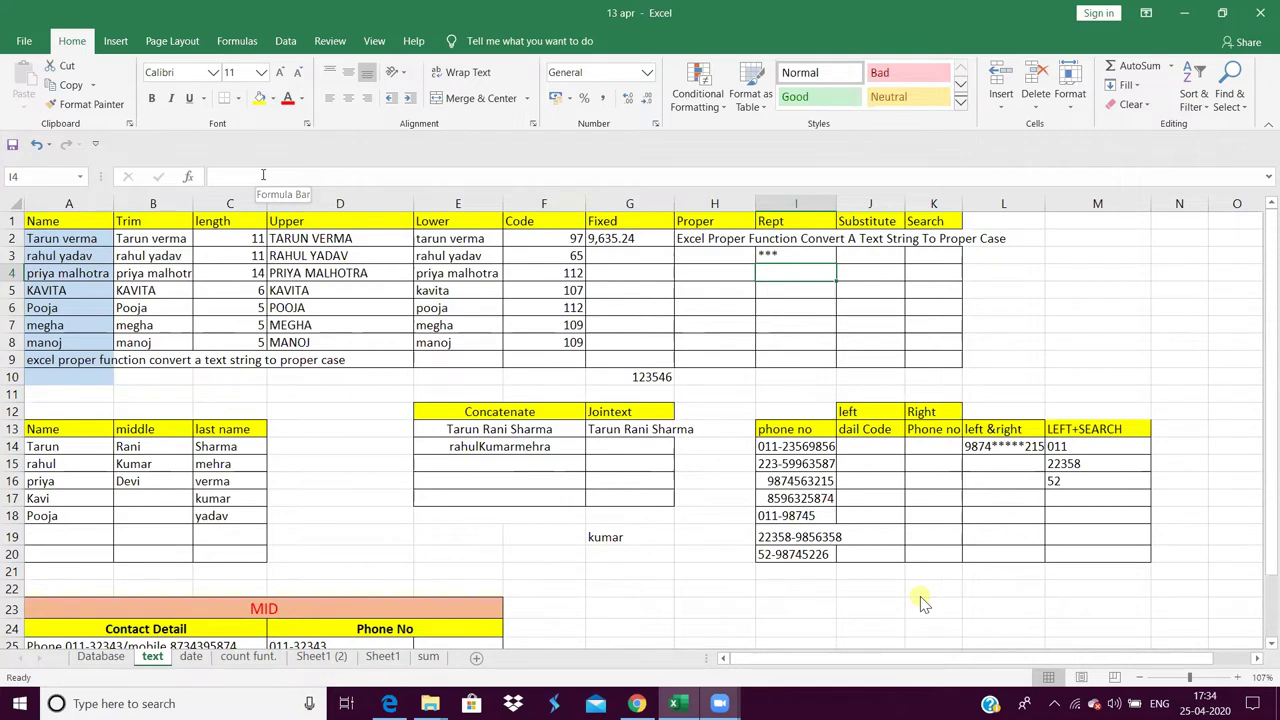
key(Right)
key(Up)
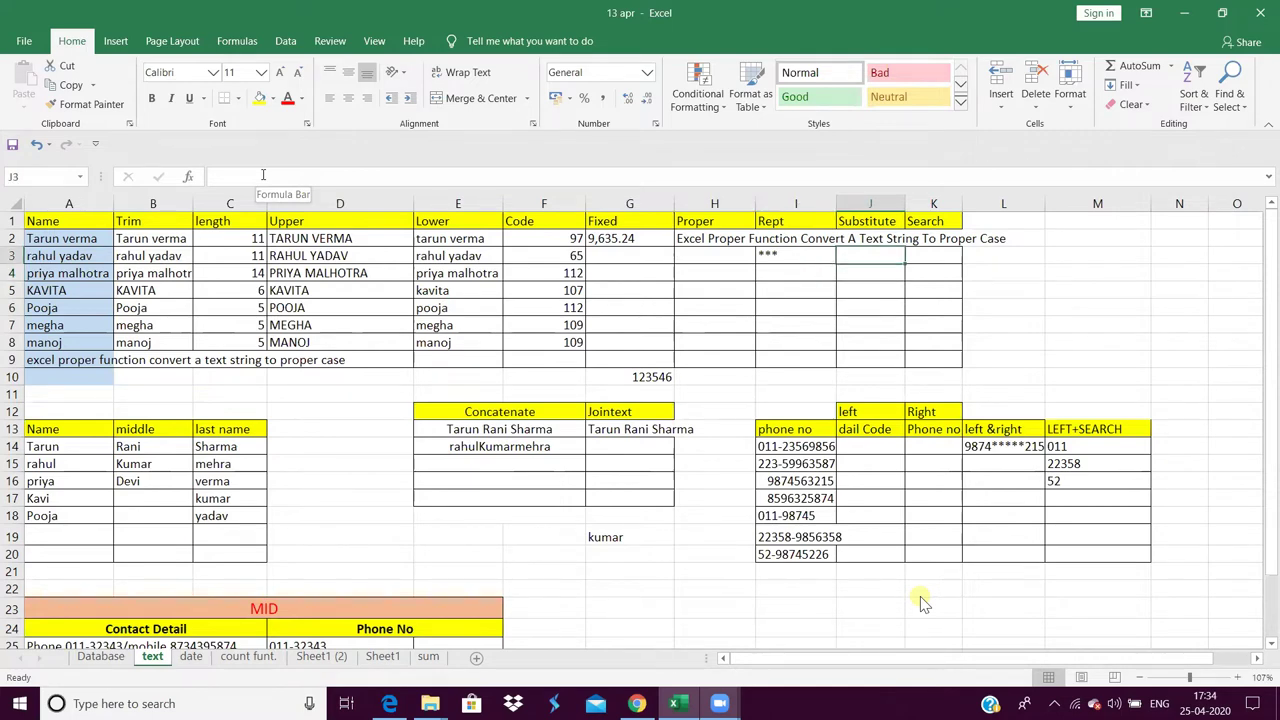
key(Down)
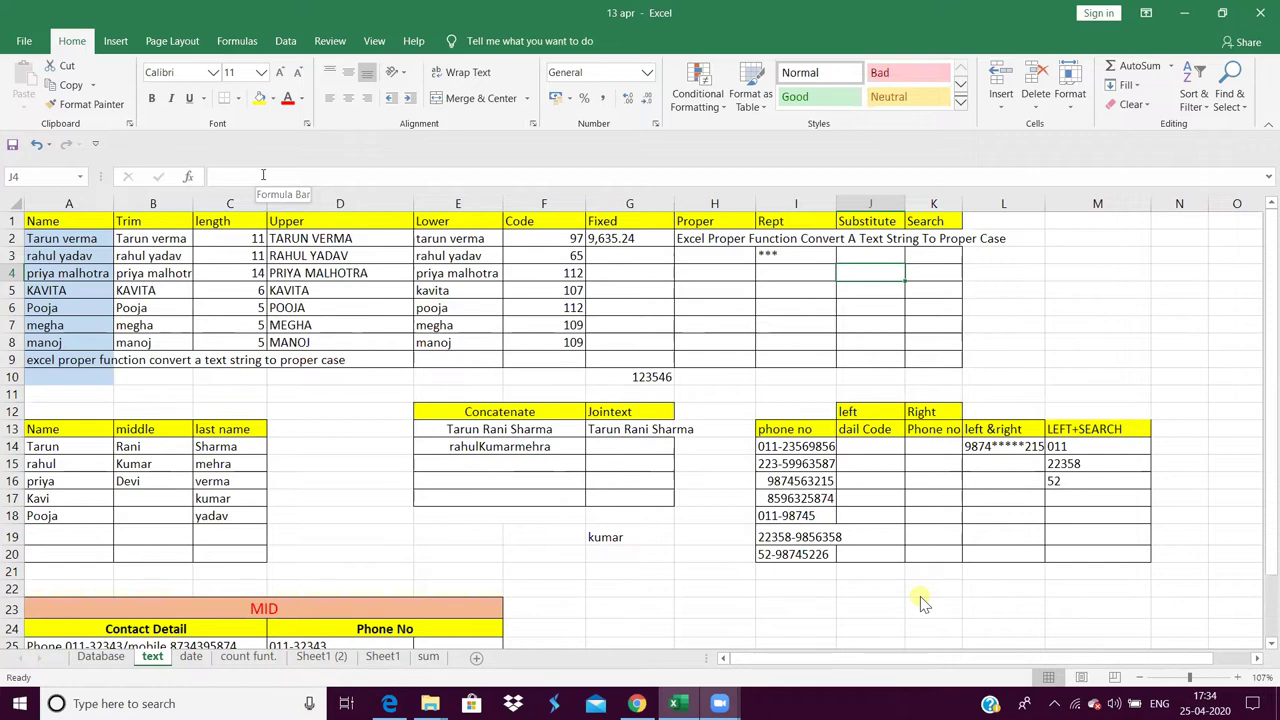
- Enter =SUBSTITUTE(H2,"Convert","Change") in J4 to swap Convert for Change in the Proper sentence
text(=s)
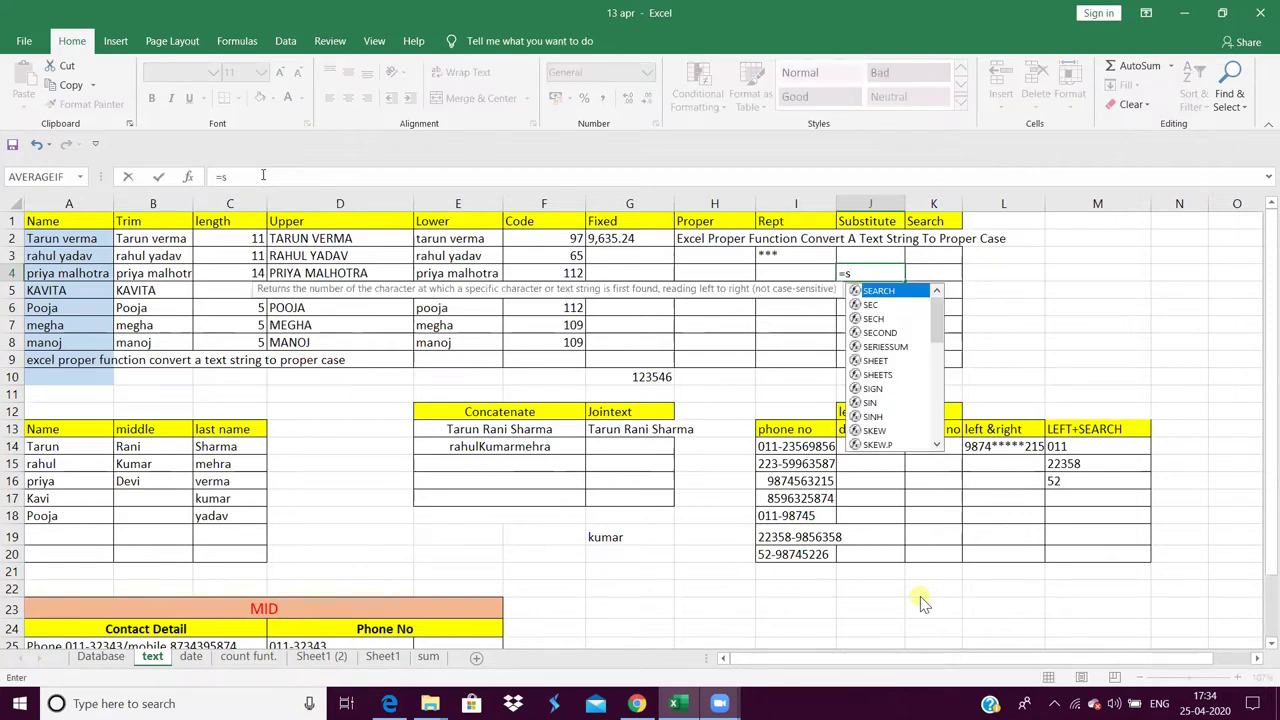
text(ubs)
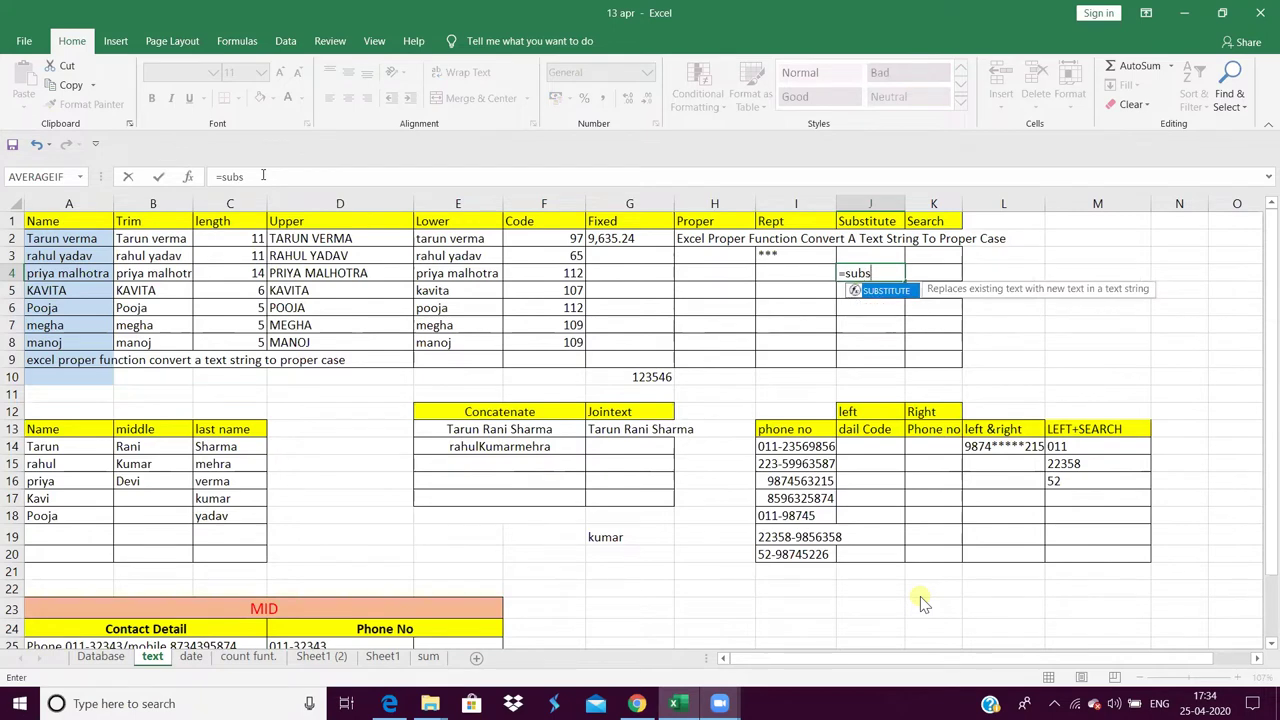
key(Tab)
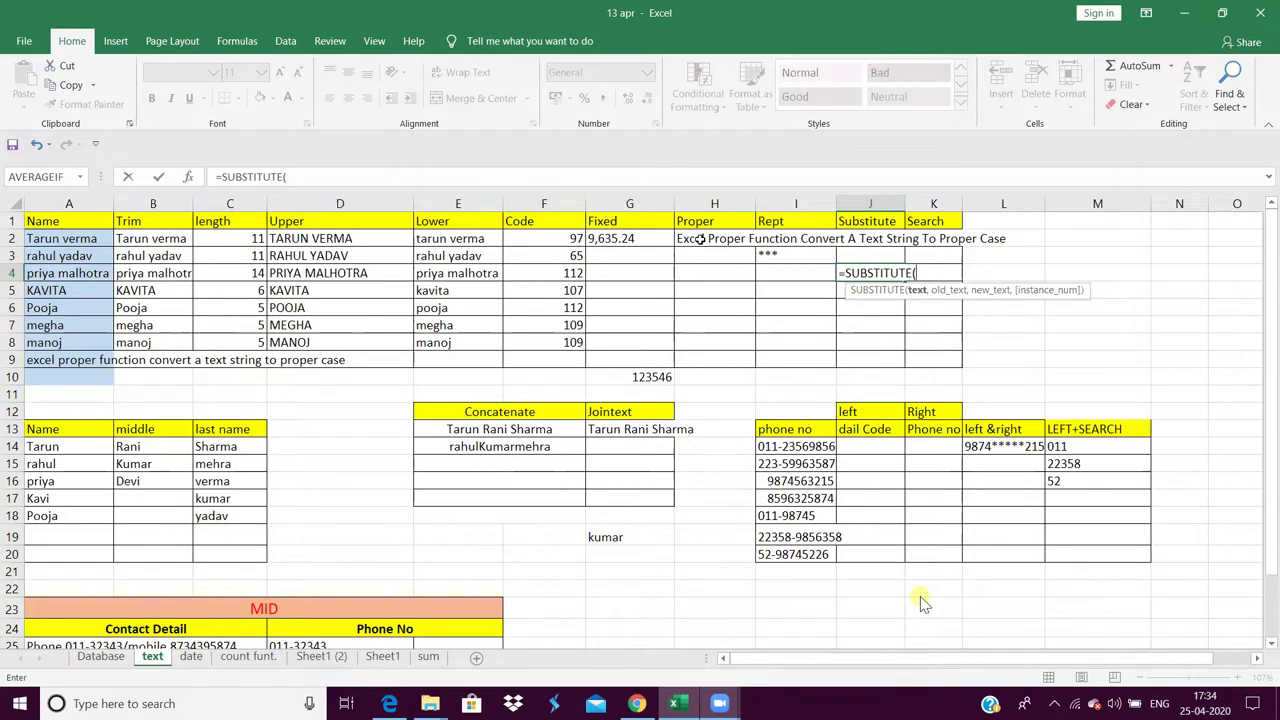
click(701, 239)
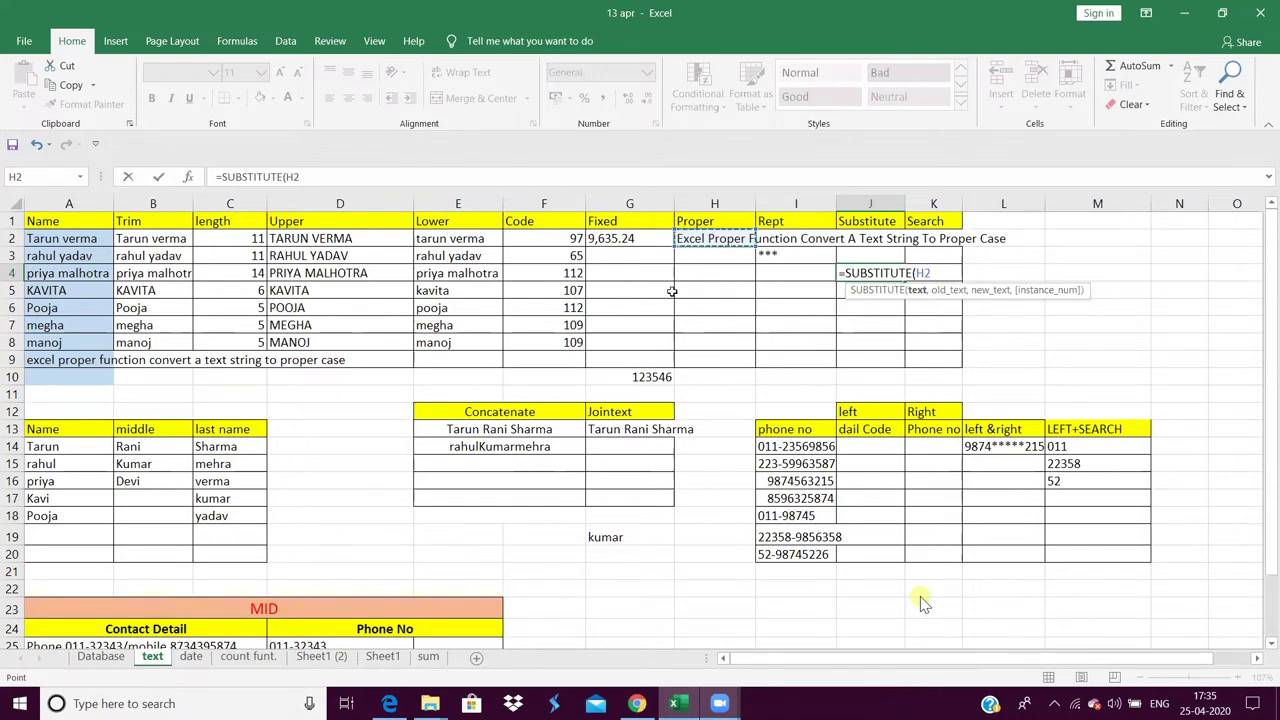
text(,)
text(Co)
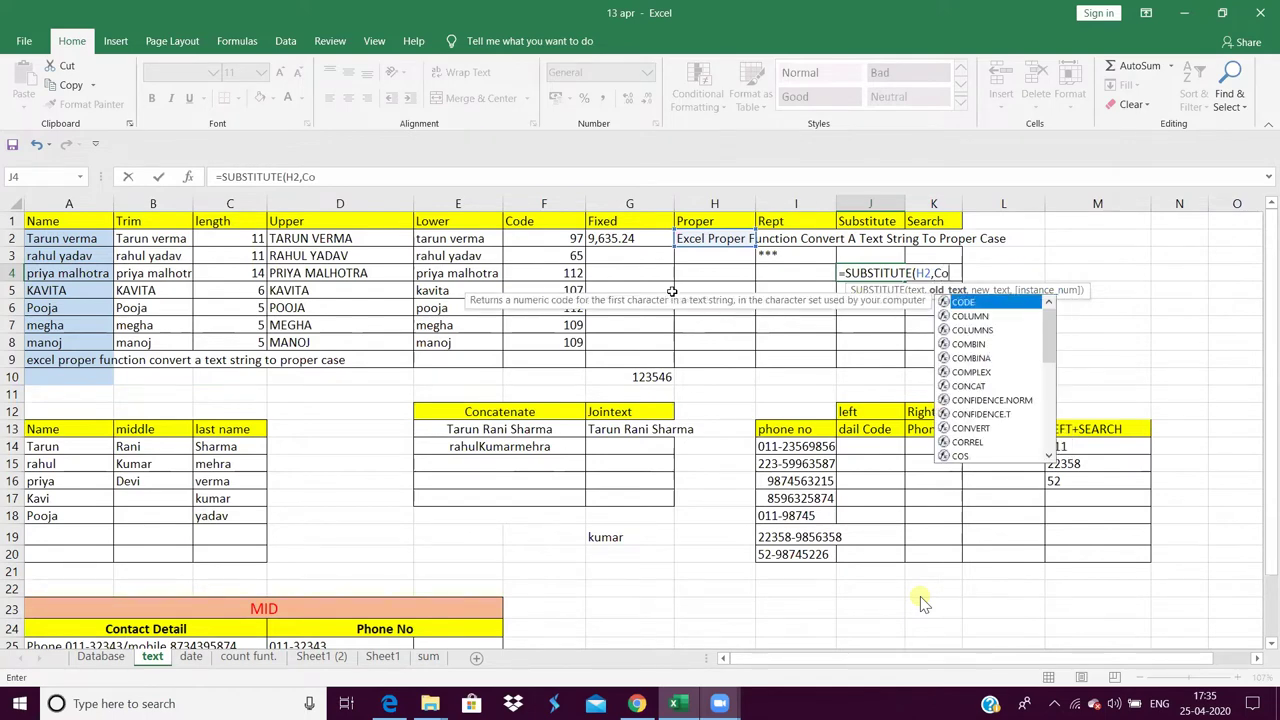
key(BackSpace)
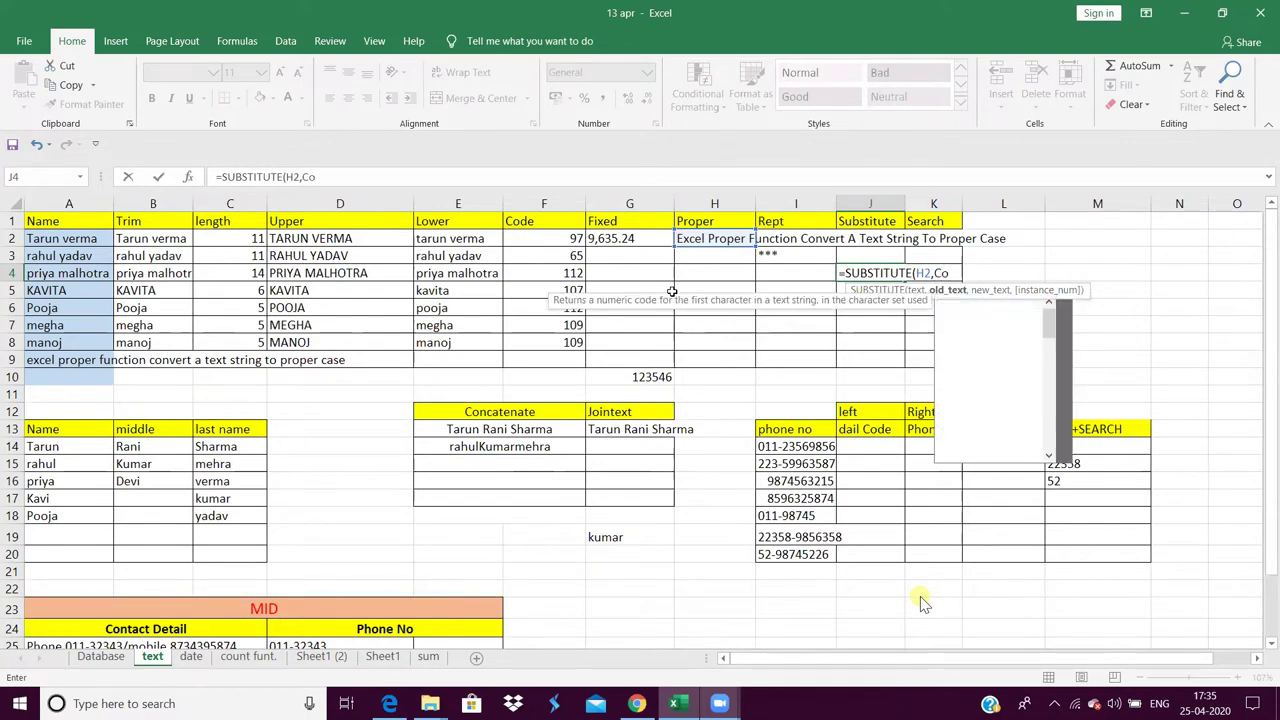
key(BackSpace)
text("C)
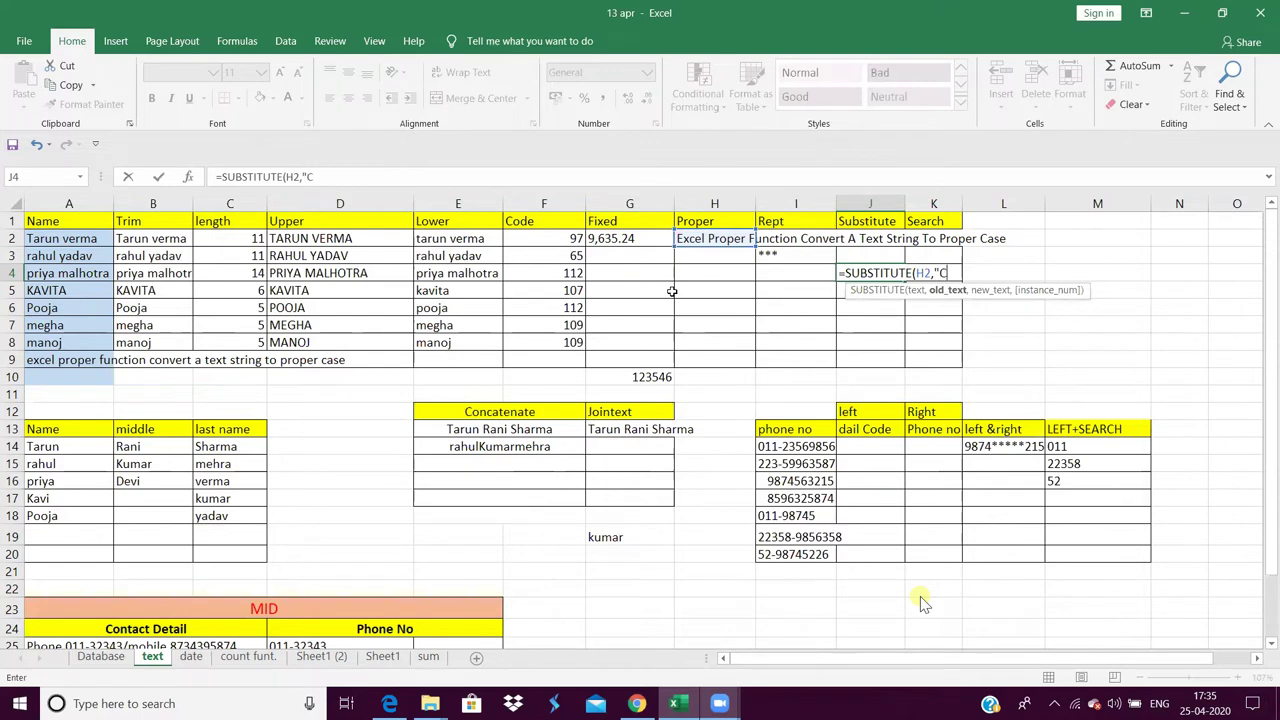
text(on)
text(ve)
text(r)
text(t)
text(",)
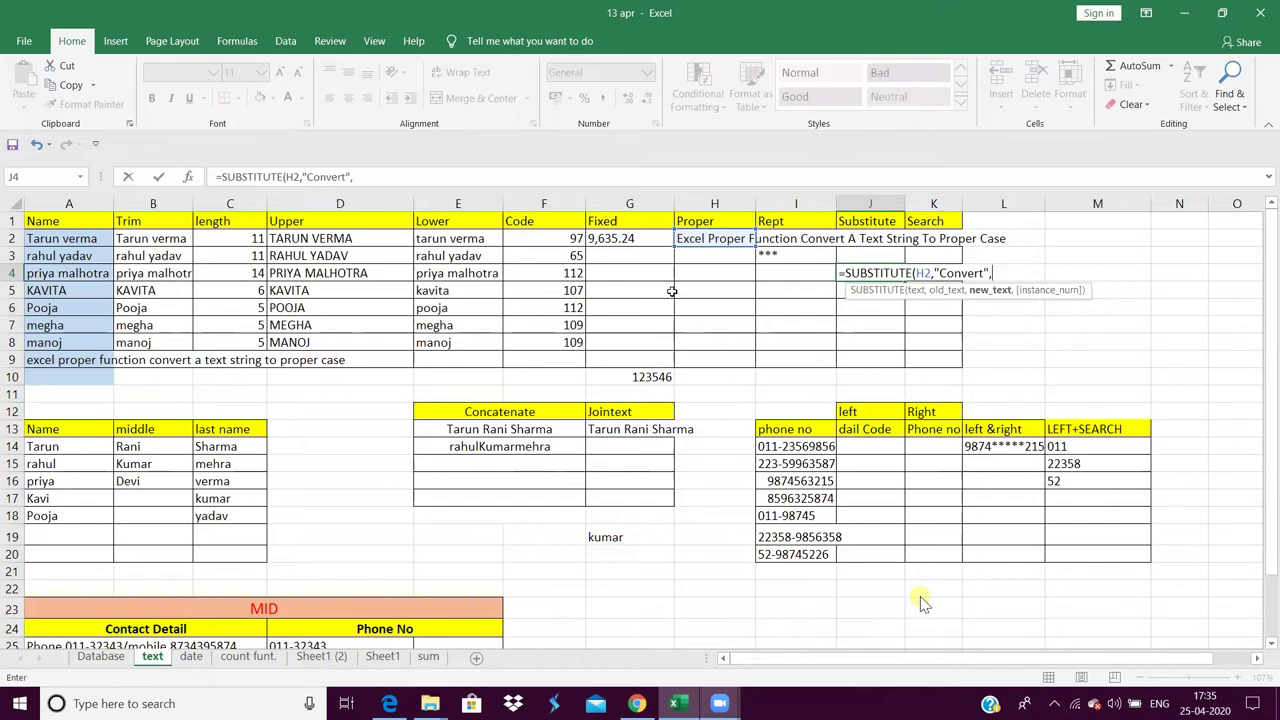
text(Ch)
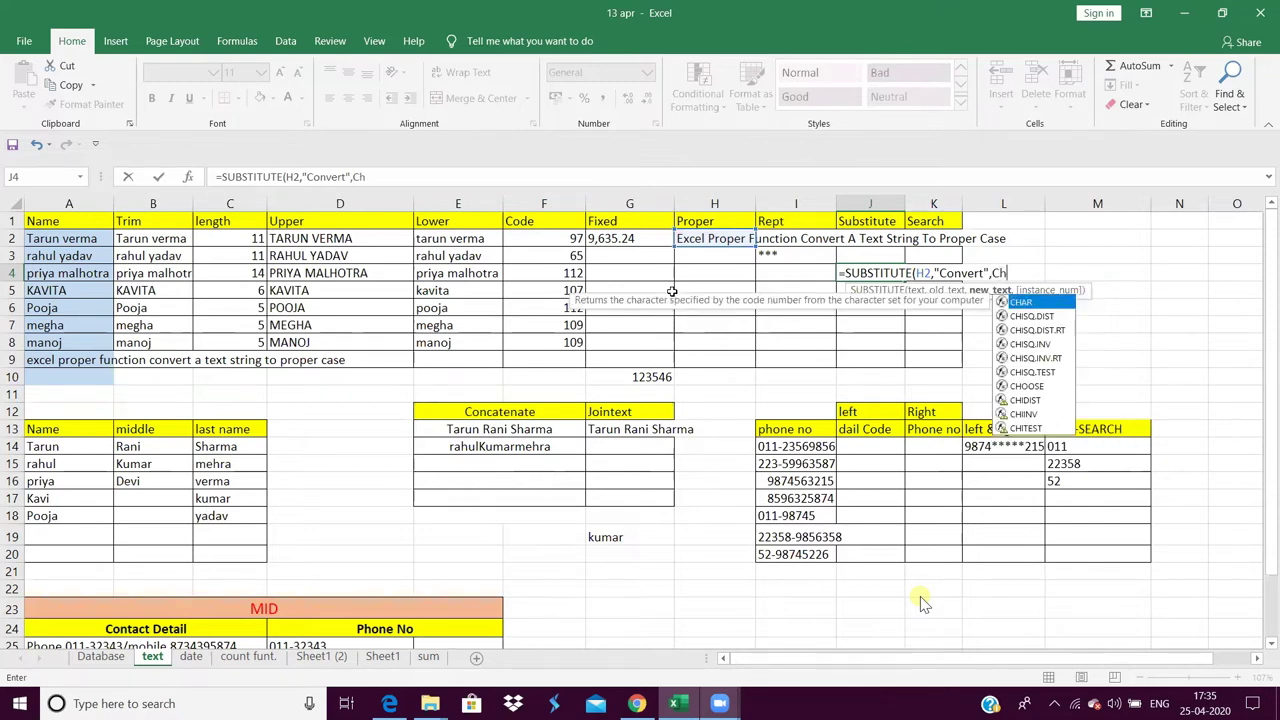
text(ang)
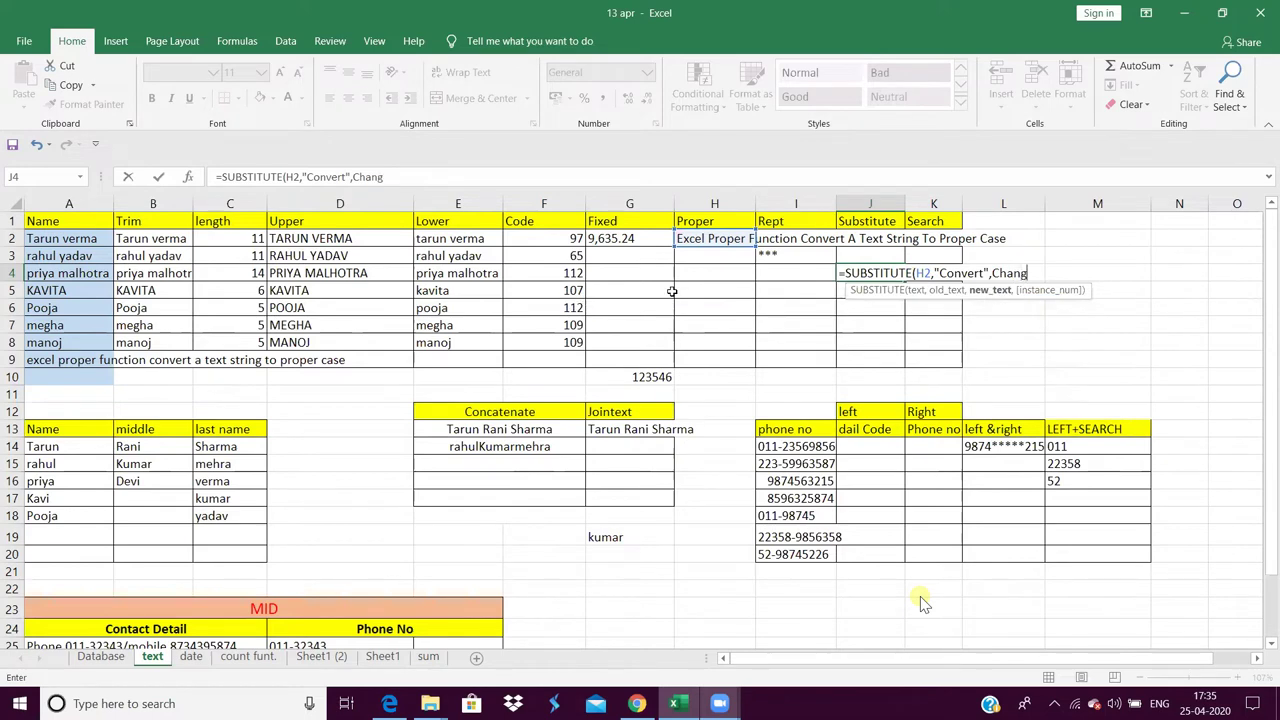
text(r)
text(e)
key(BackSpace)
key(BackSpace)
key(BackSpace)
key(BackSpace)
key(BackSpace)
text(")
text(C)
text(han)
text(g)
text(e)
text("))
key(ctrl+Return)
key(Return)
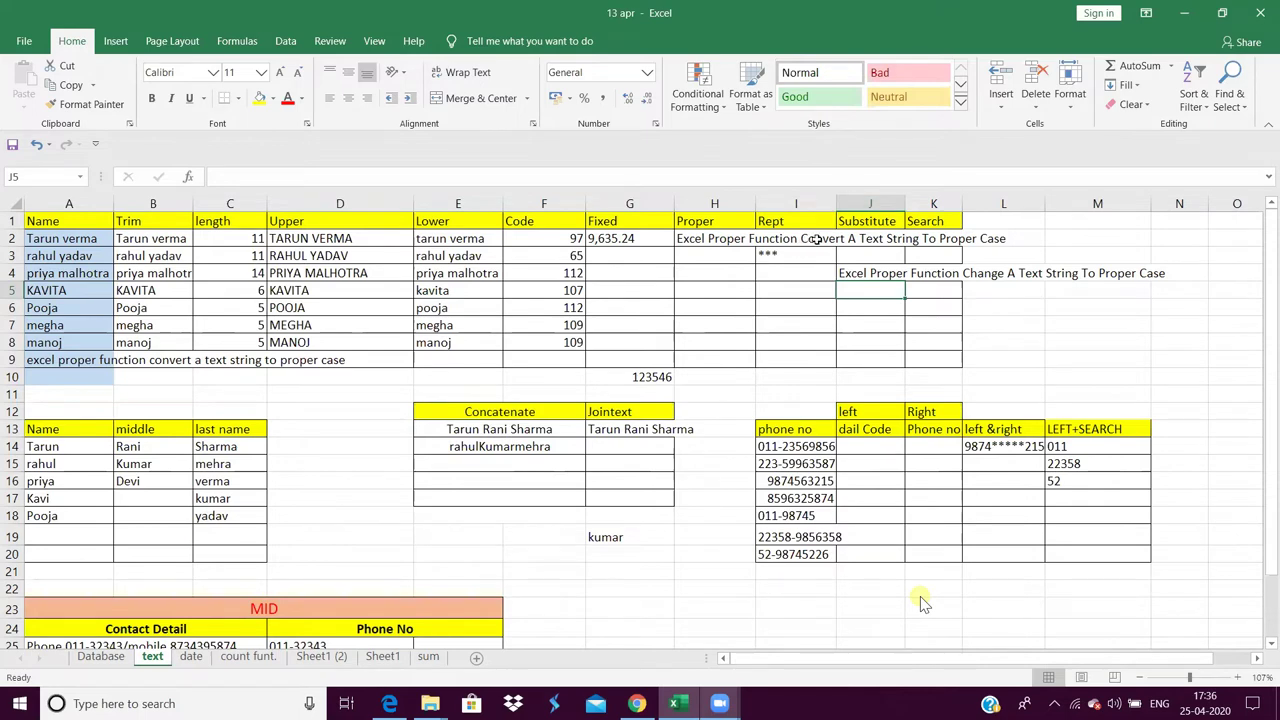
- Copy the yellow Concatenate label from E12 into M1 as a heading
click(714, 238)
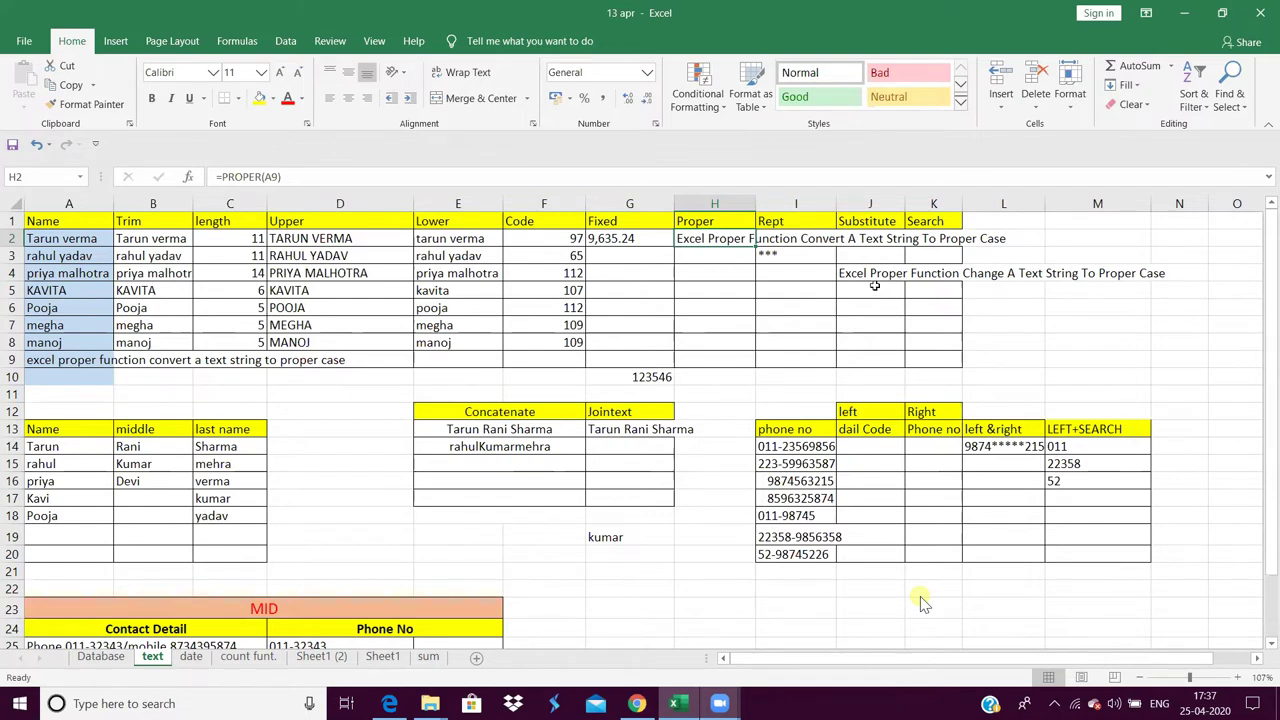
click(874, 286)
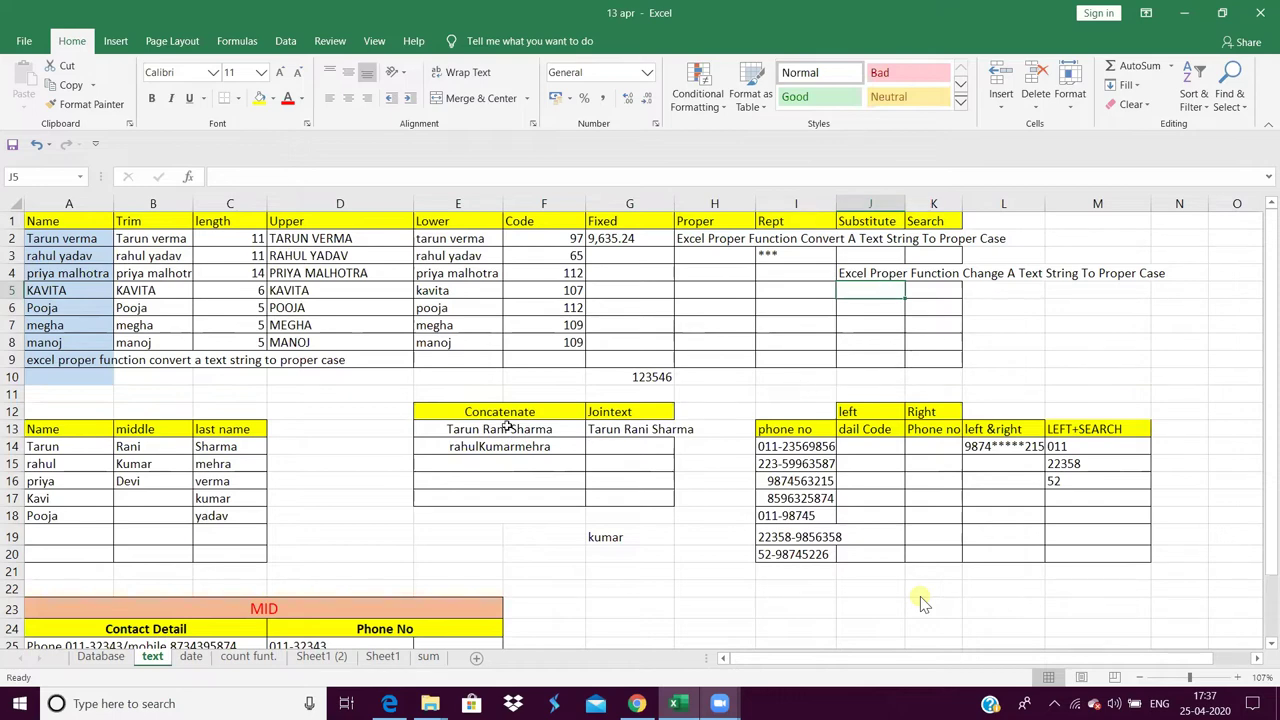
click(507, 413)
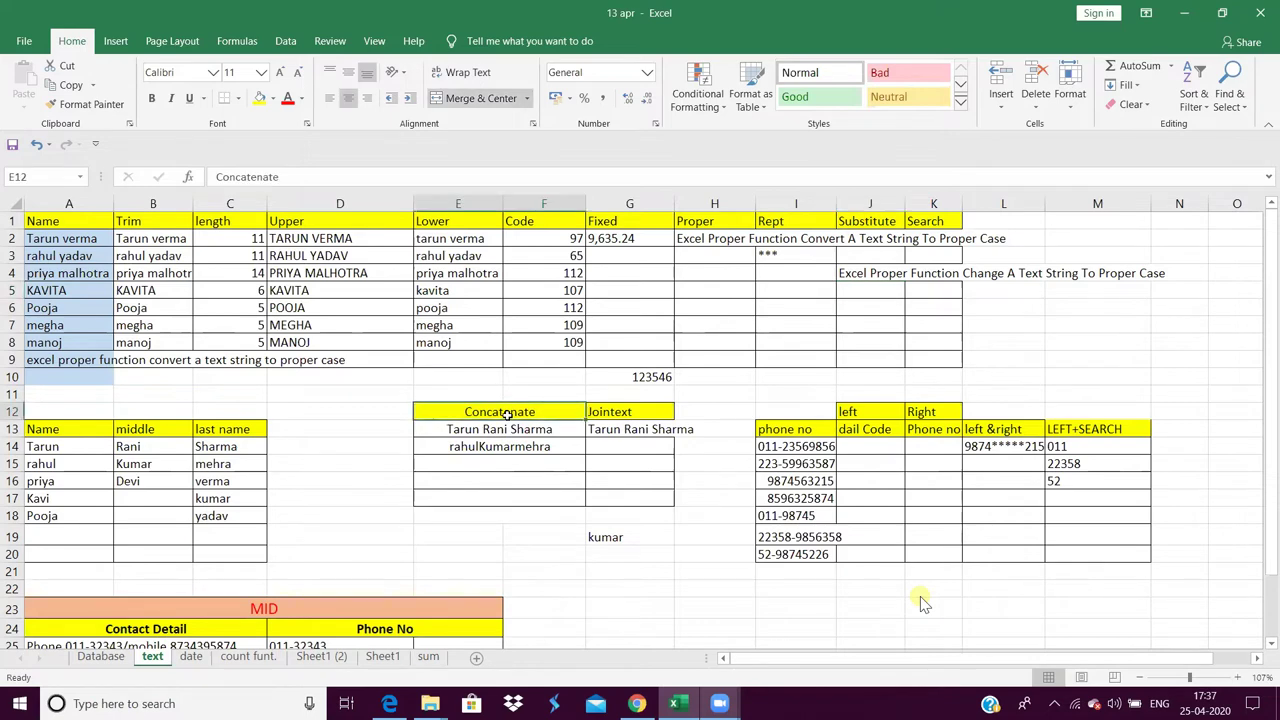
key(ctrl+c)
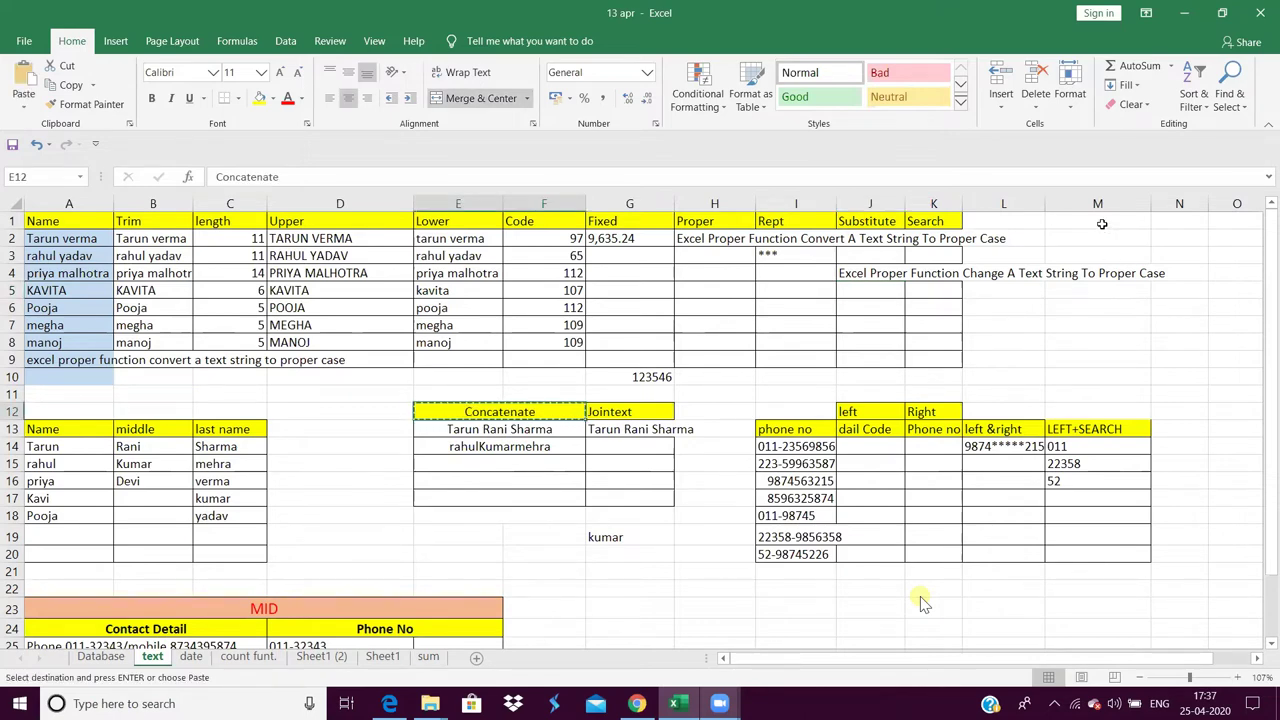
click(1101, 224)
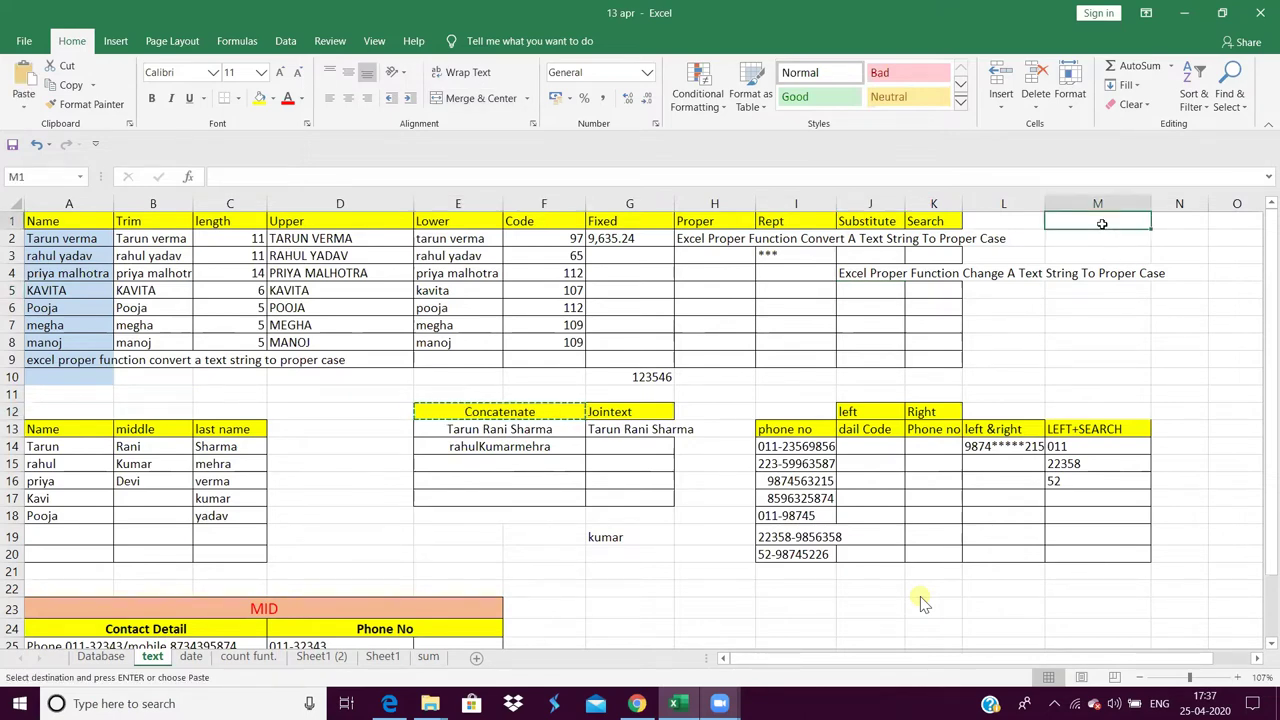
key(ctrl+v)
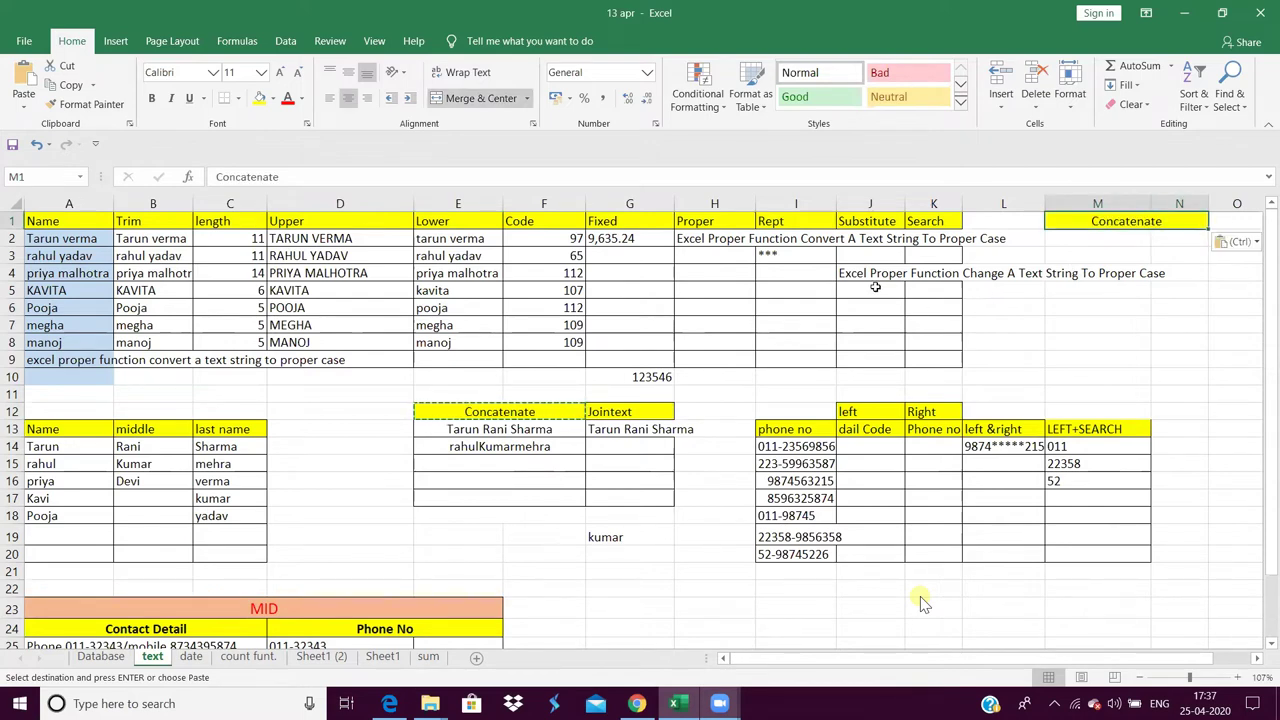
click(875, 287)
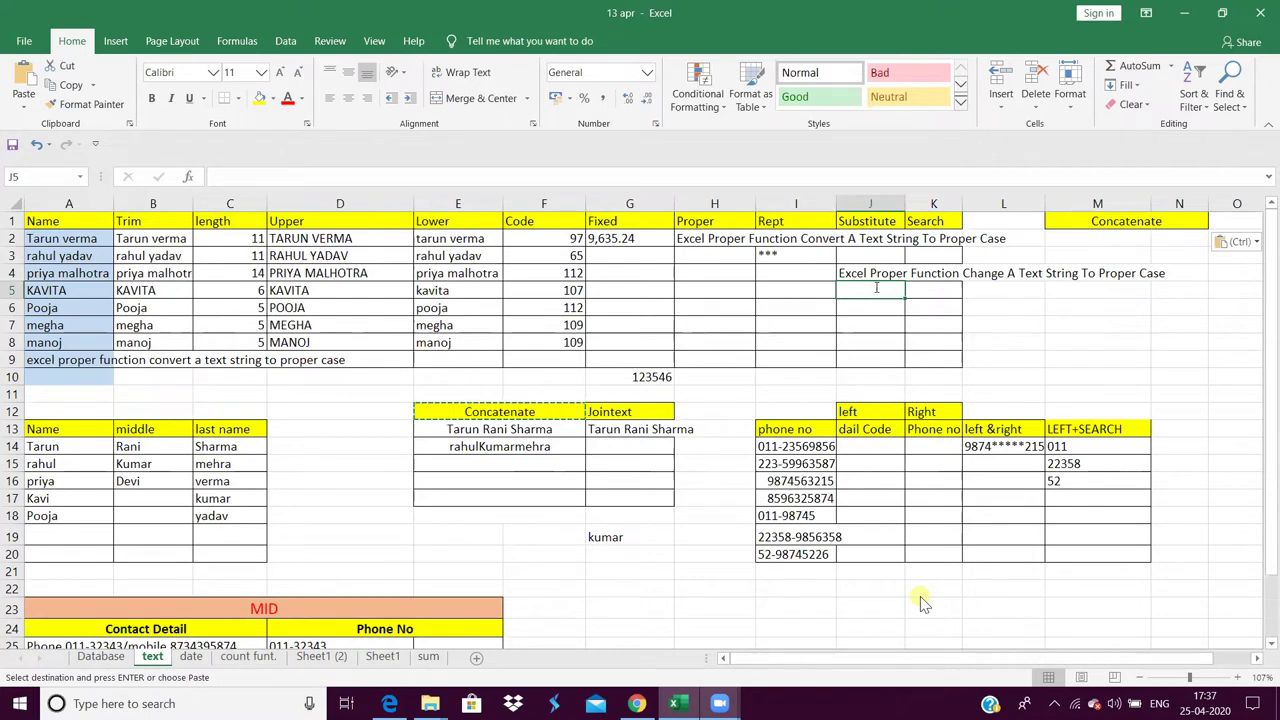
- Enter =SUBSTITUTE(M1,"t","s") in J5, turning Concatenate into Concasenase
text(c)
key(BackSpace)
text(=)
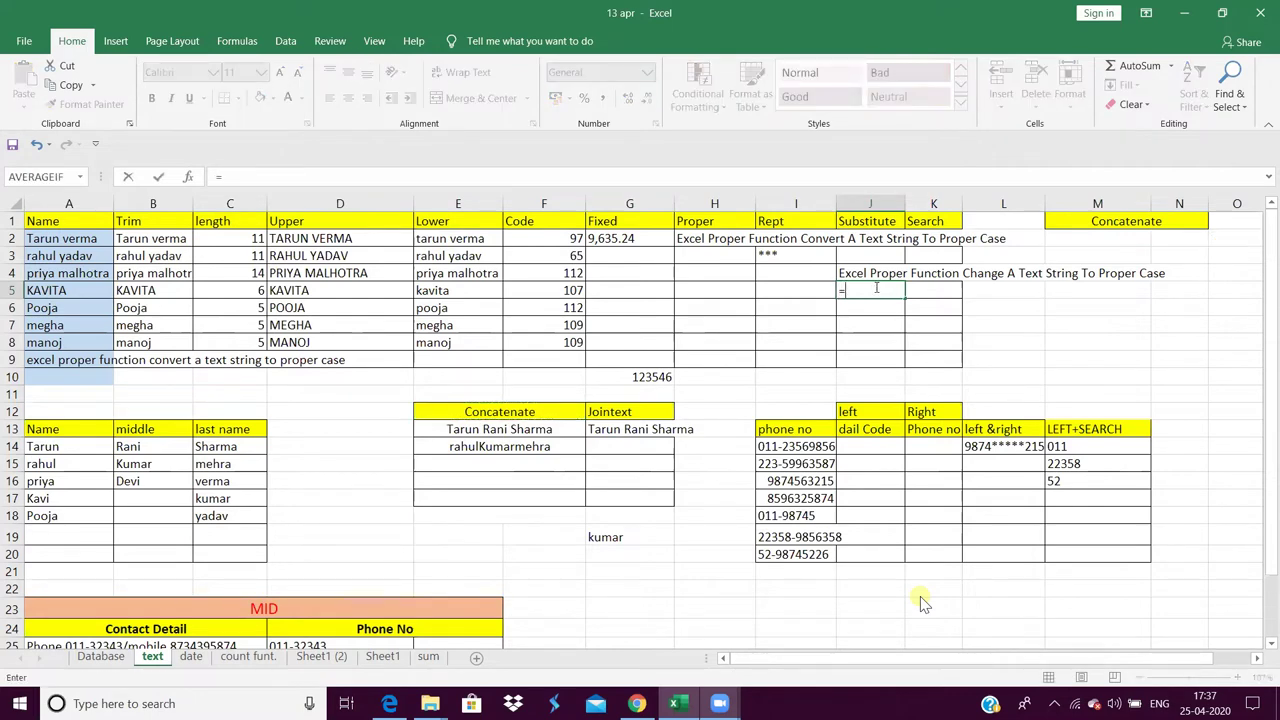
text(sub)
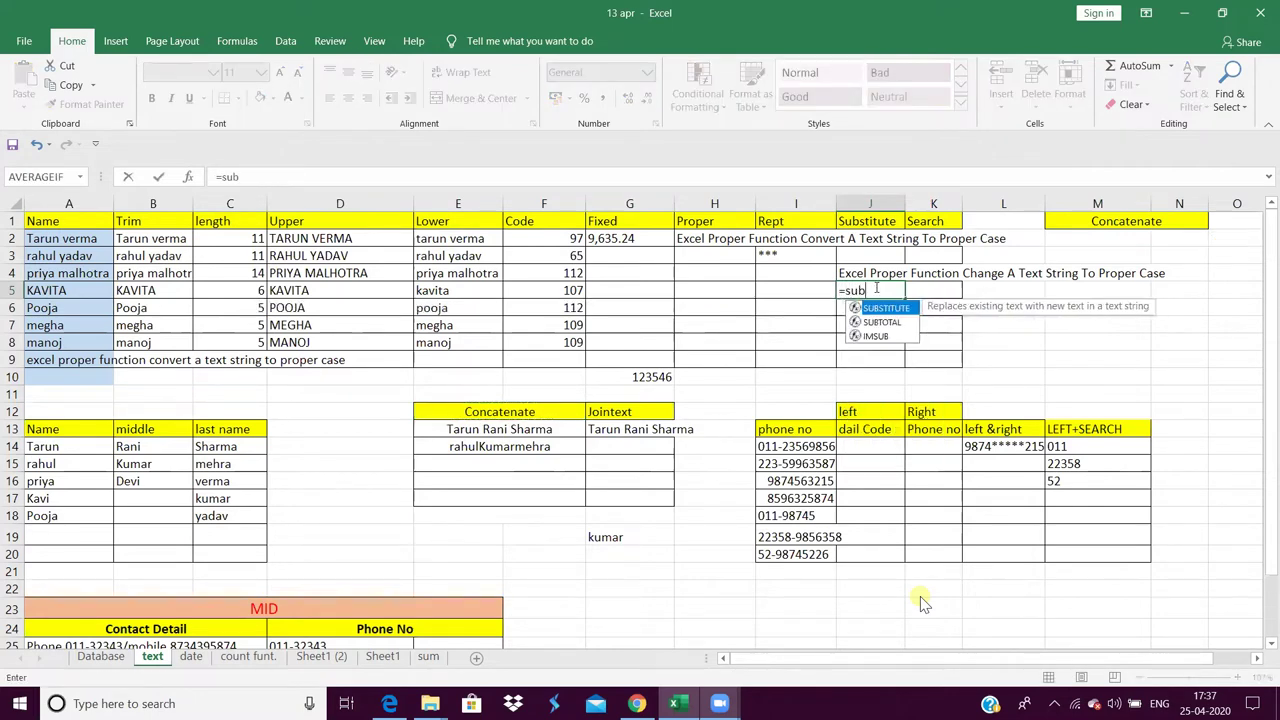
text(s)
key(Tab)
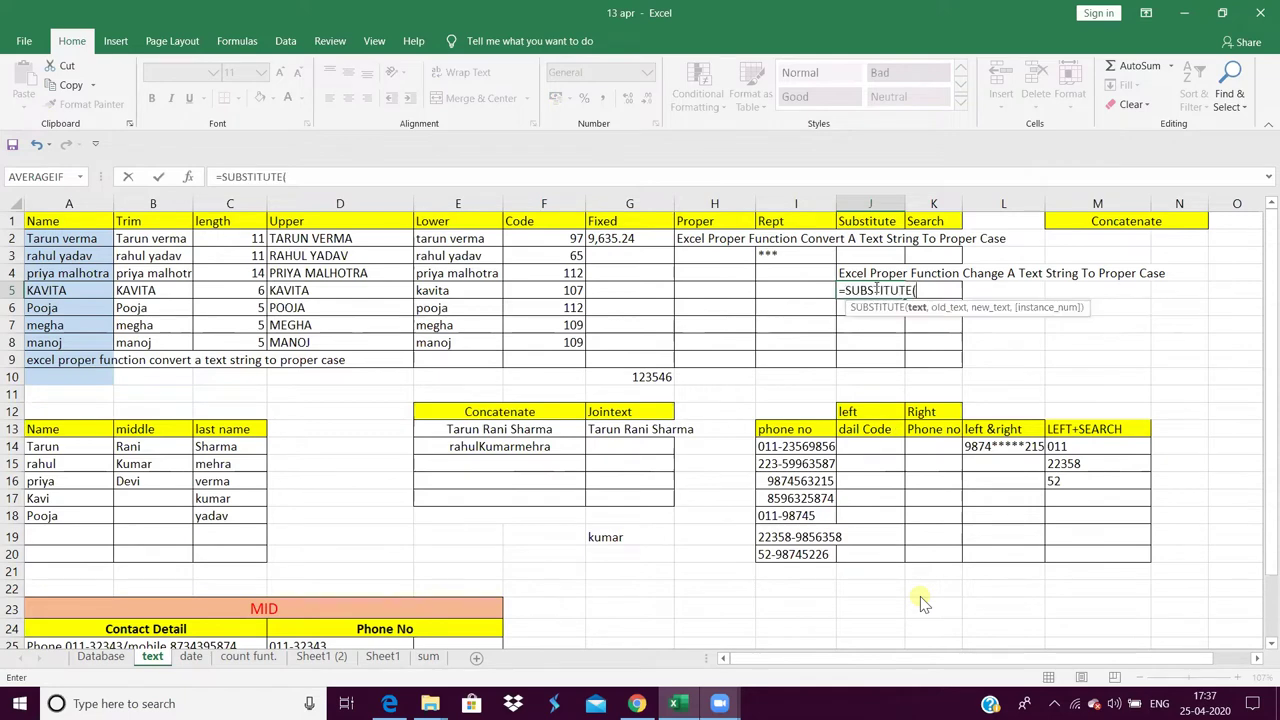
click(1102, 221)
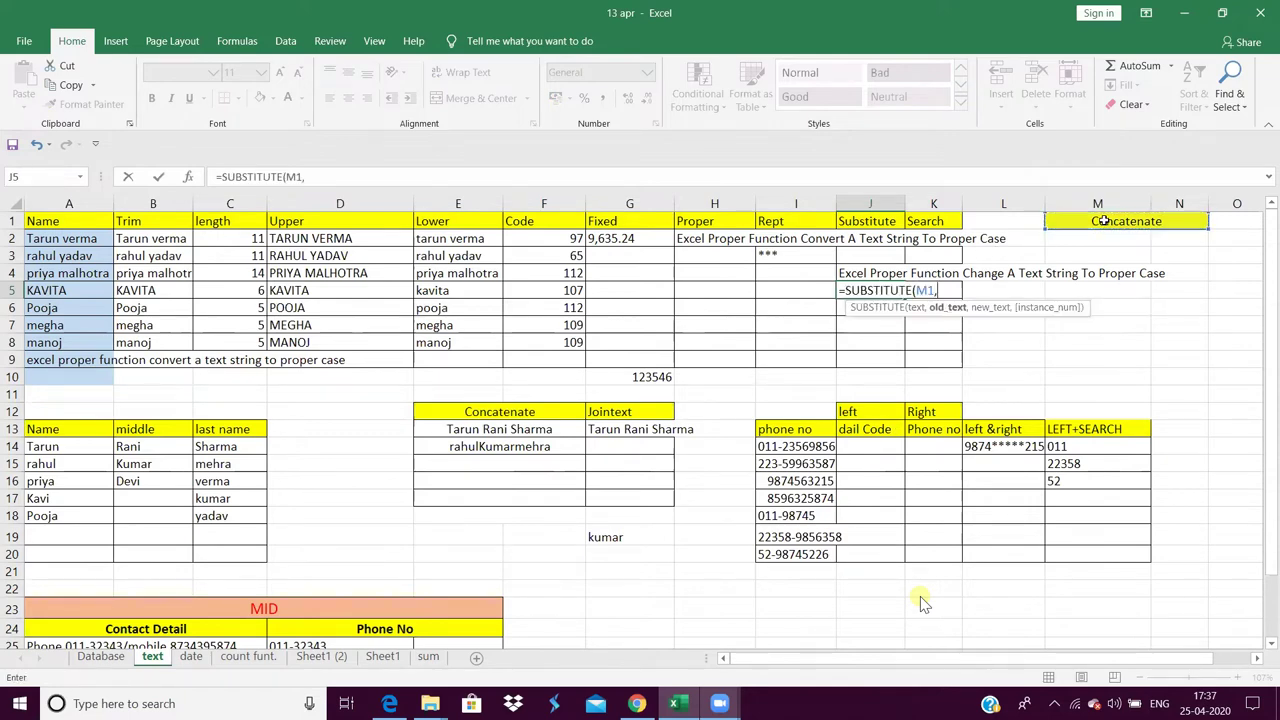
text(,)
text(t)
text(",)
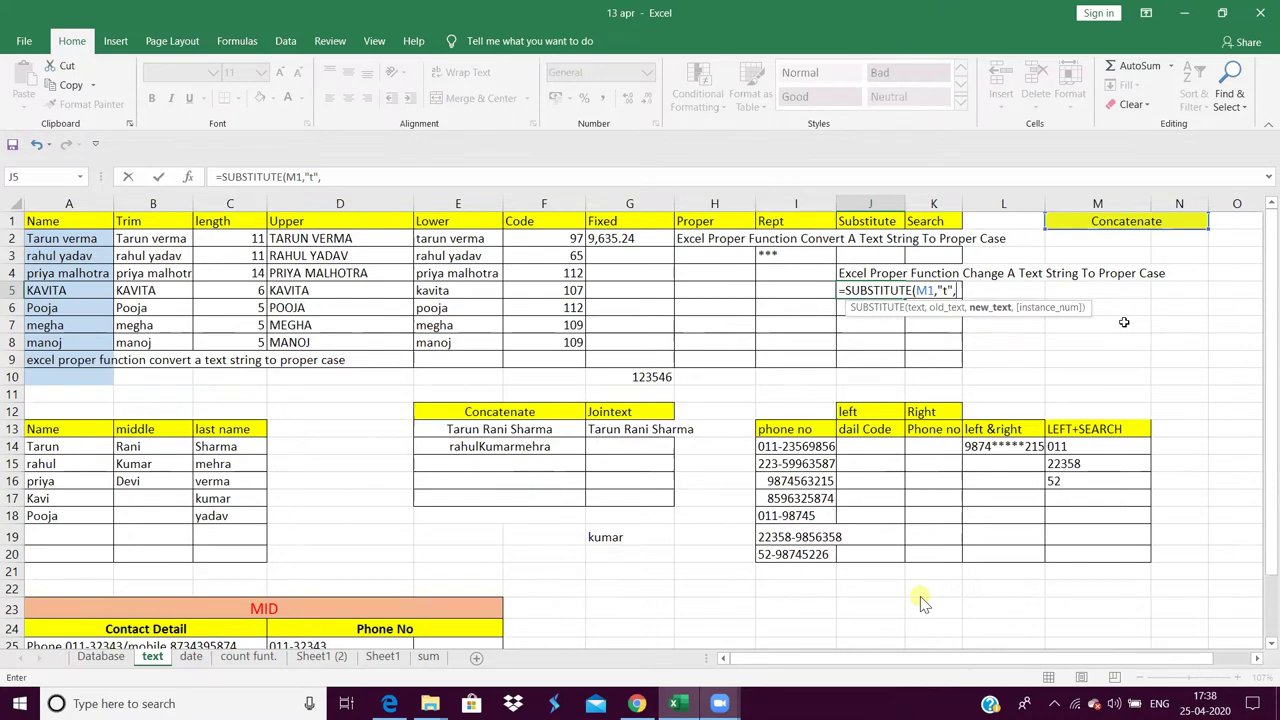
text(s)
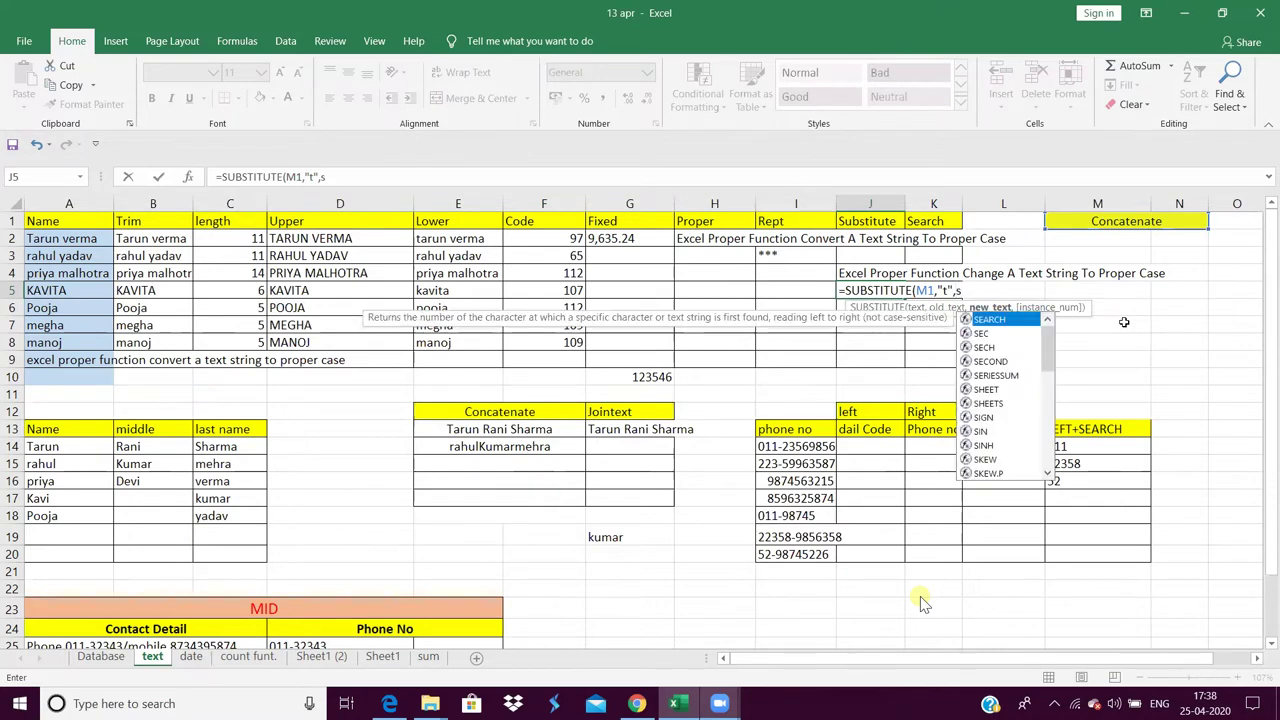
key(BackSpace)
text("s)
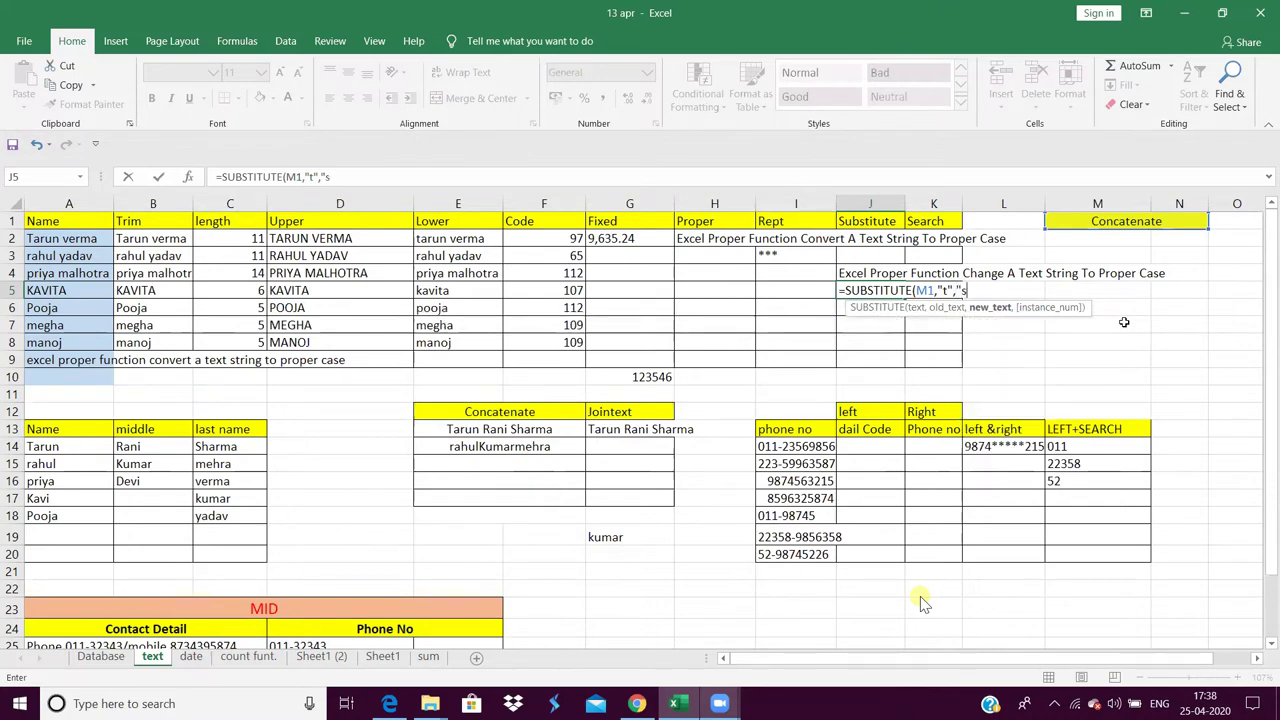
text(")
text())
key(Return)
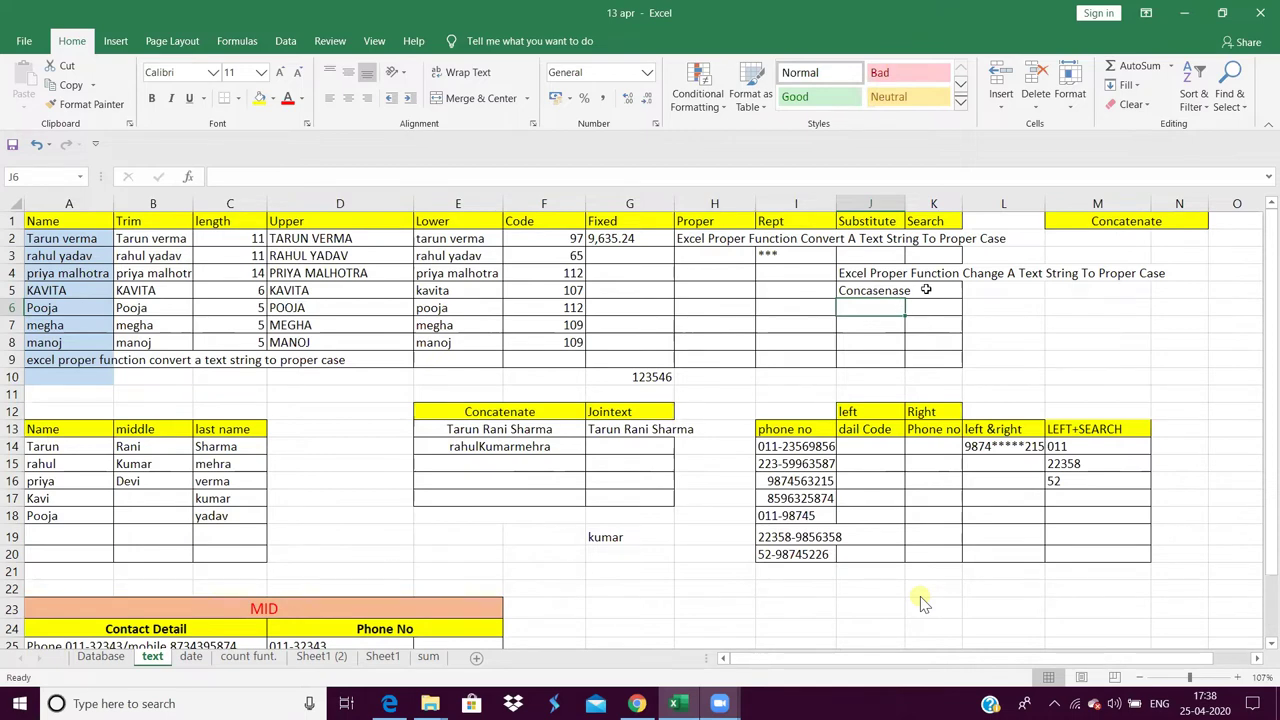
click(883, 291)
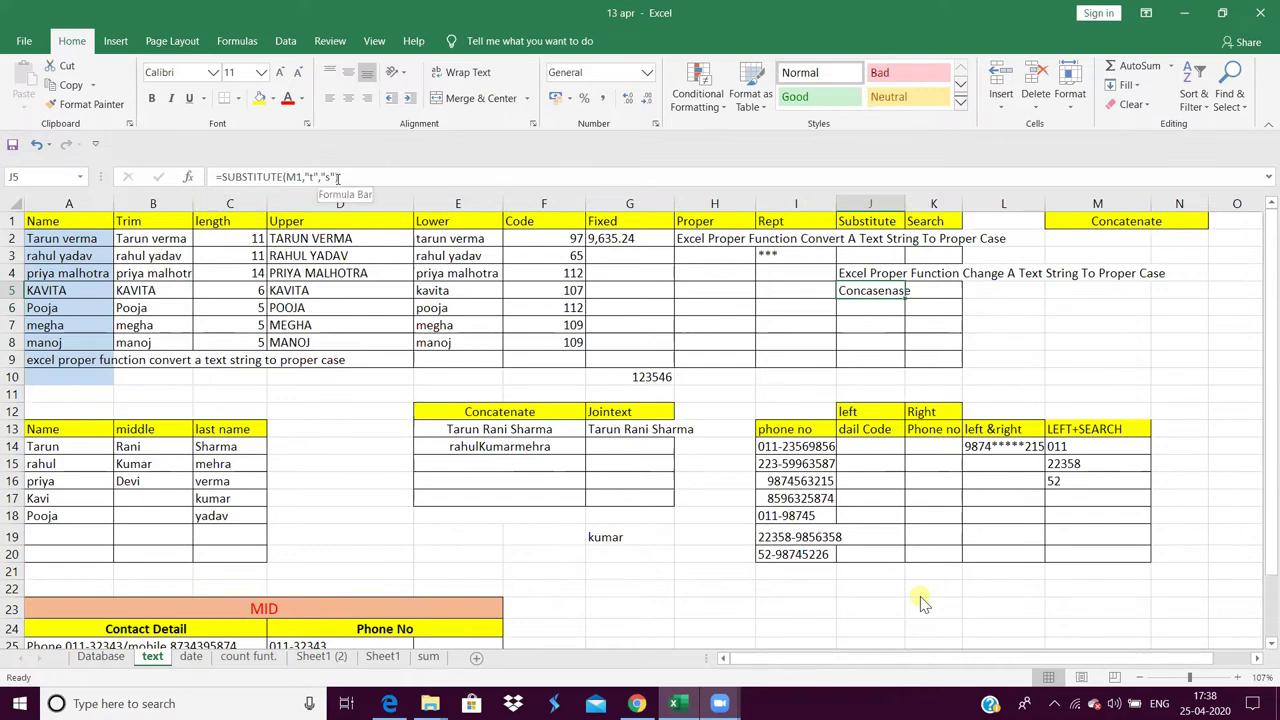
- Add instance number 2 to J5's formula, =SUBSTITUTE(M1,"t","s",2), giving Concatenase
click(189, 178)
click(189, 177)
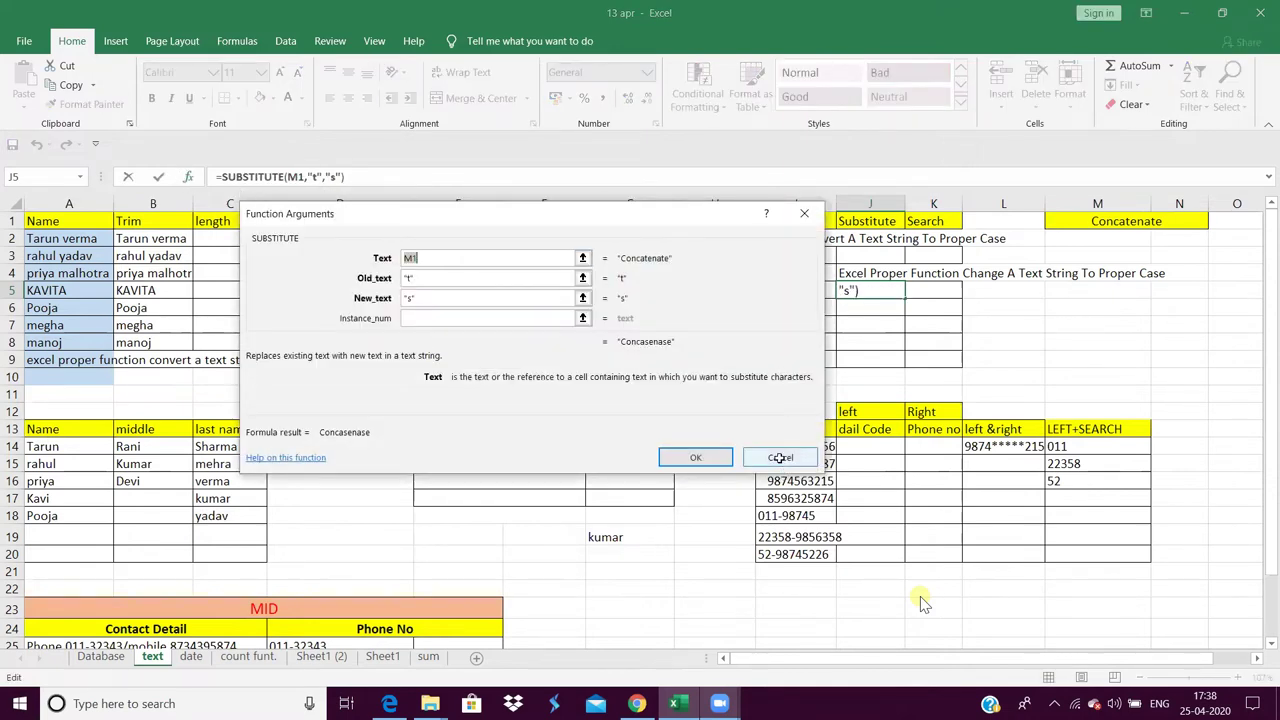
click(695, 457)
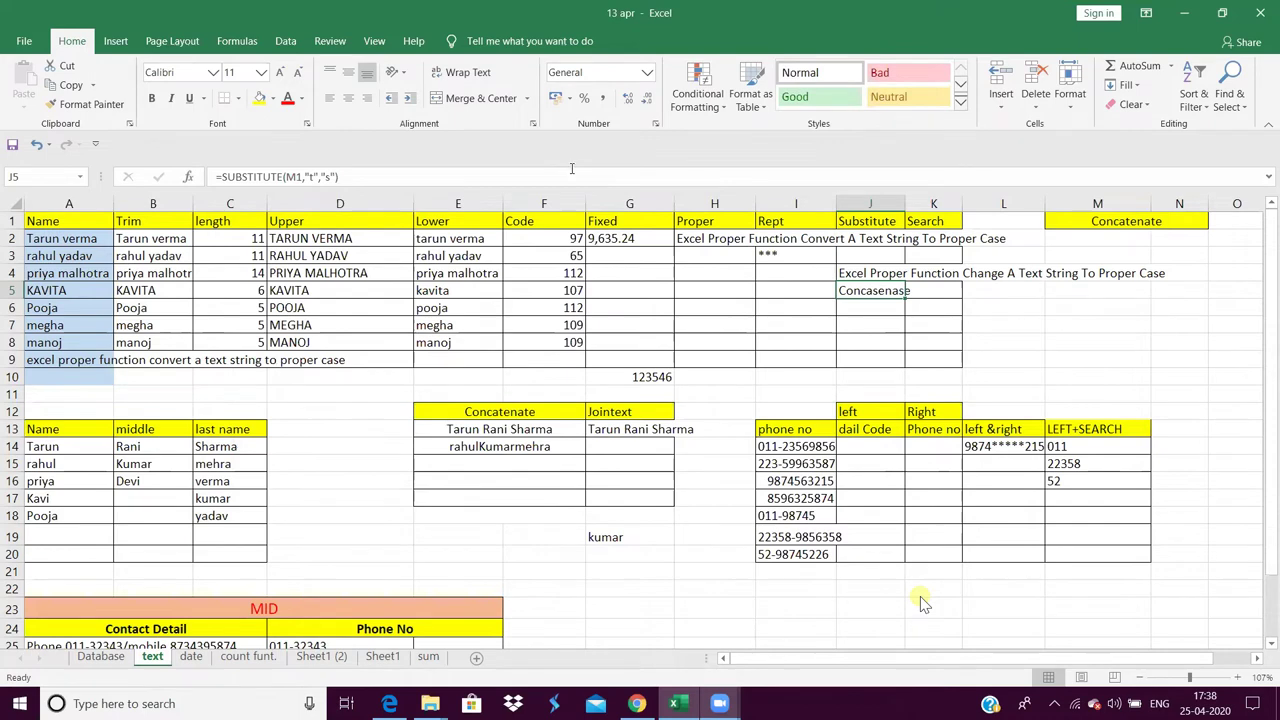
click(336, 176)
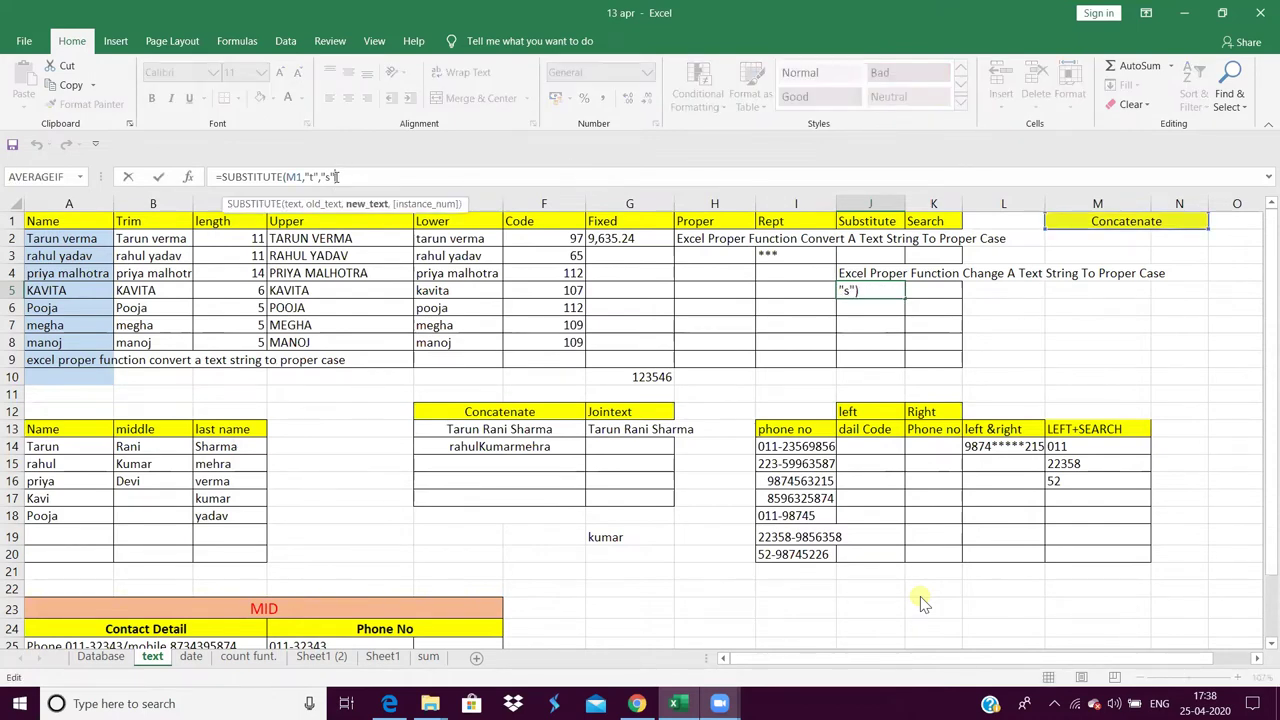
text(,)
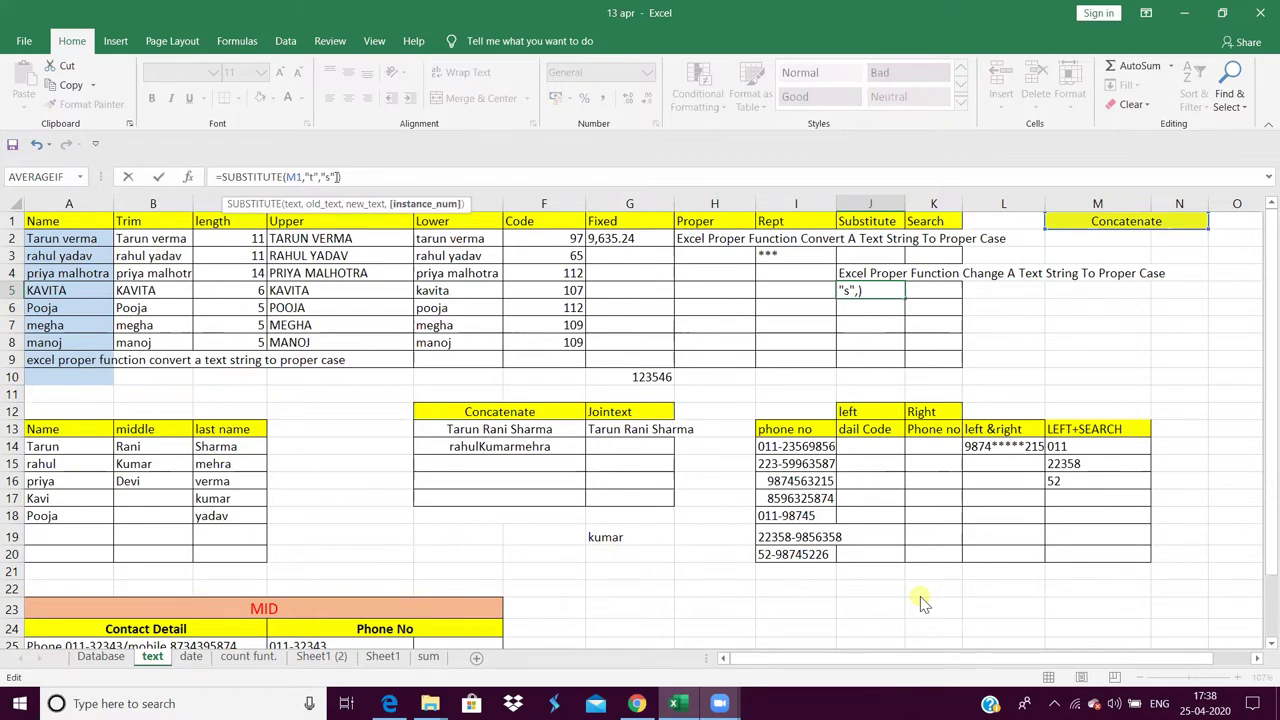
text(2)
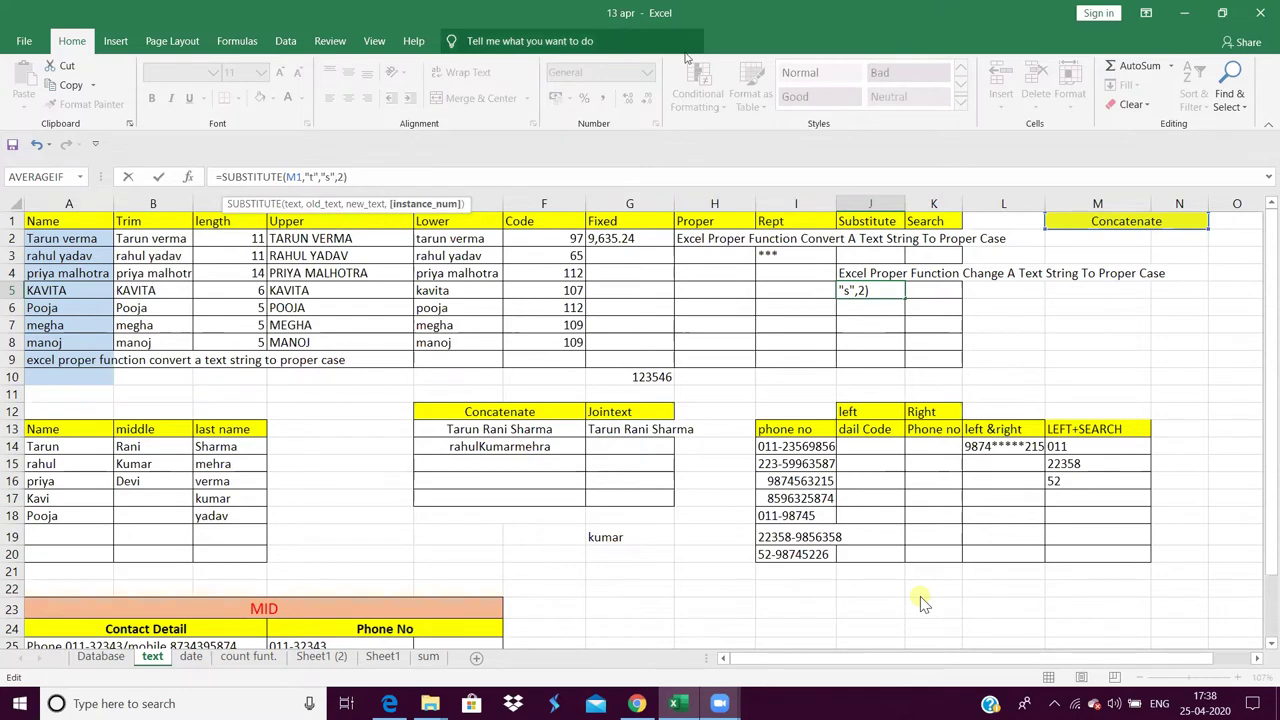
key(Return)
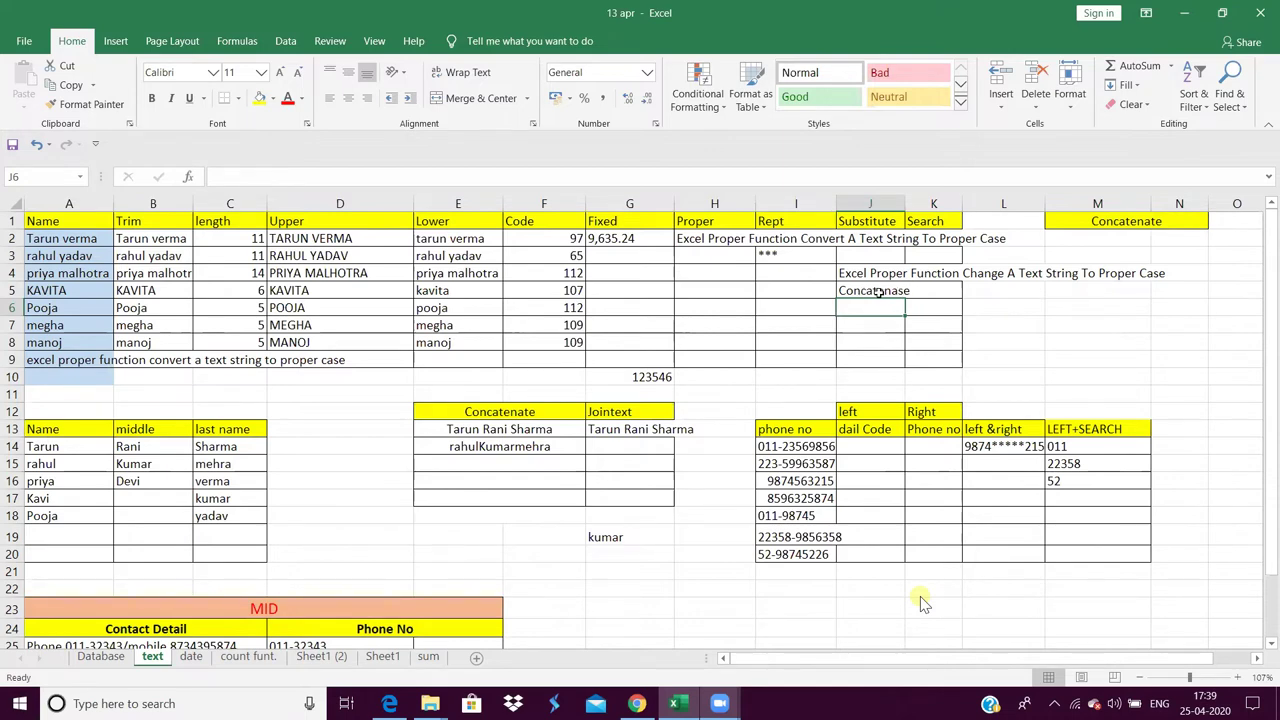
- Enter =SEARCH("function",J4) in K6, which returns position 14
click(934, 306)
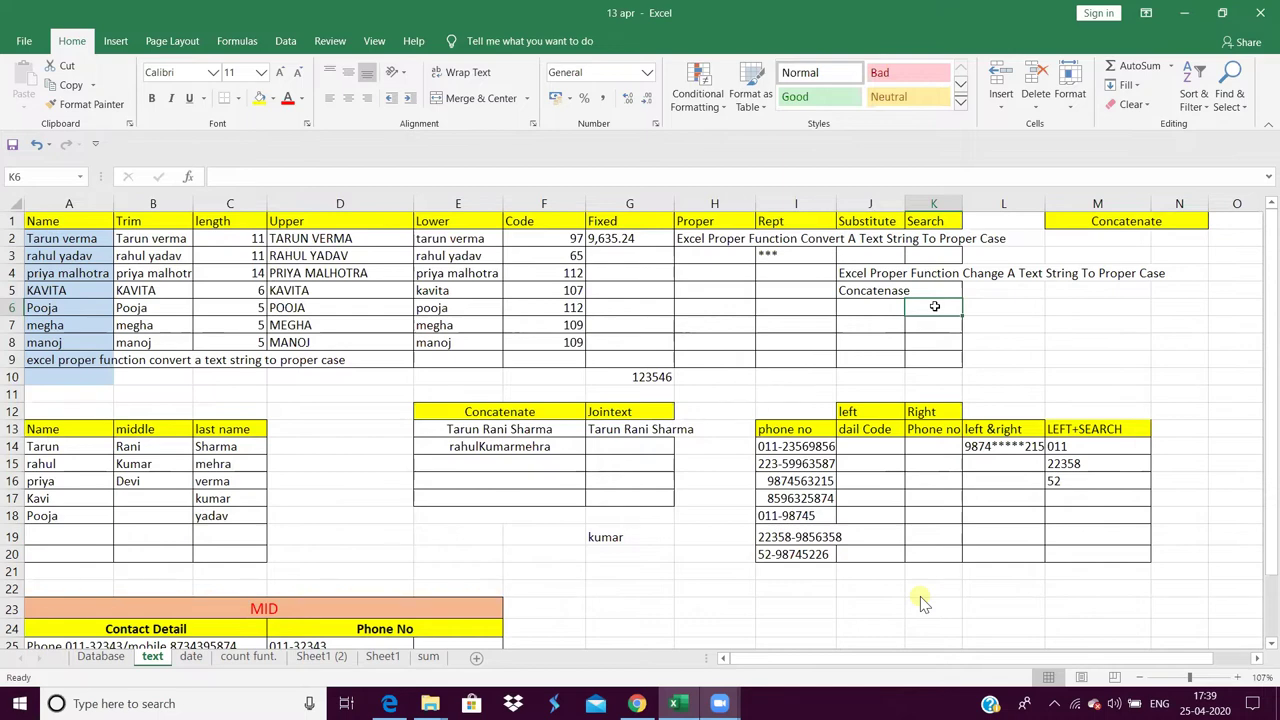
text(=)
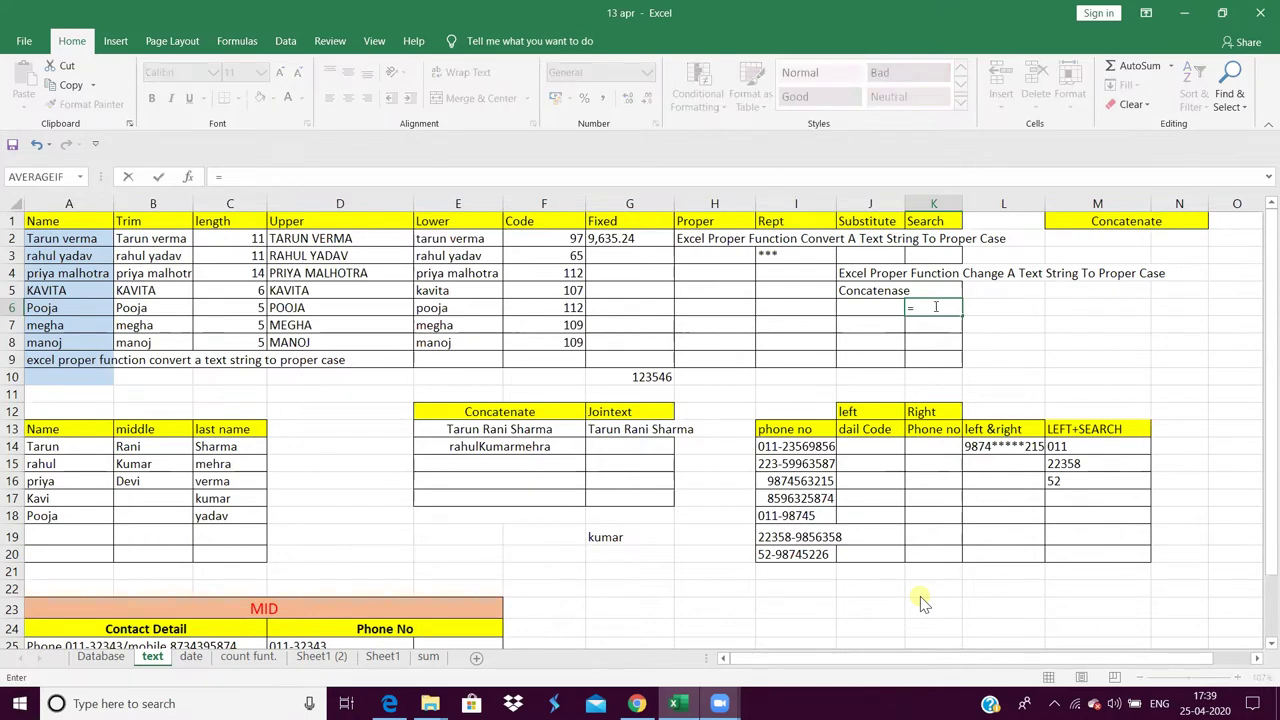
text(sear)
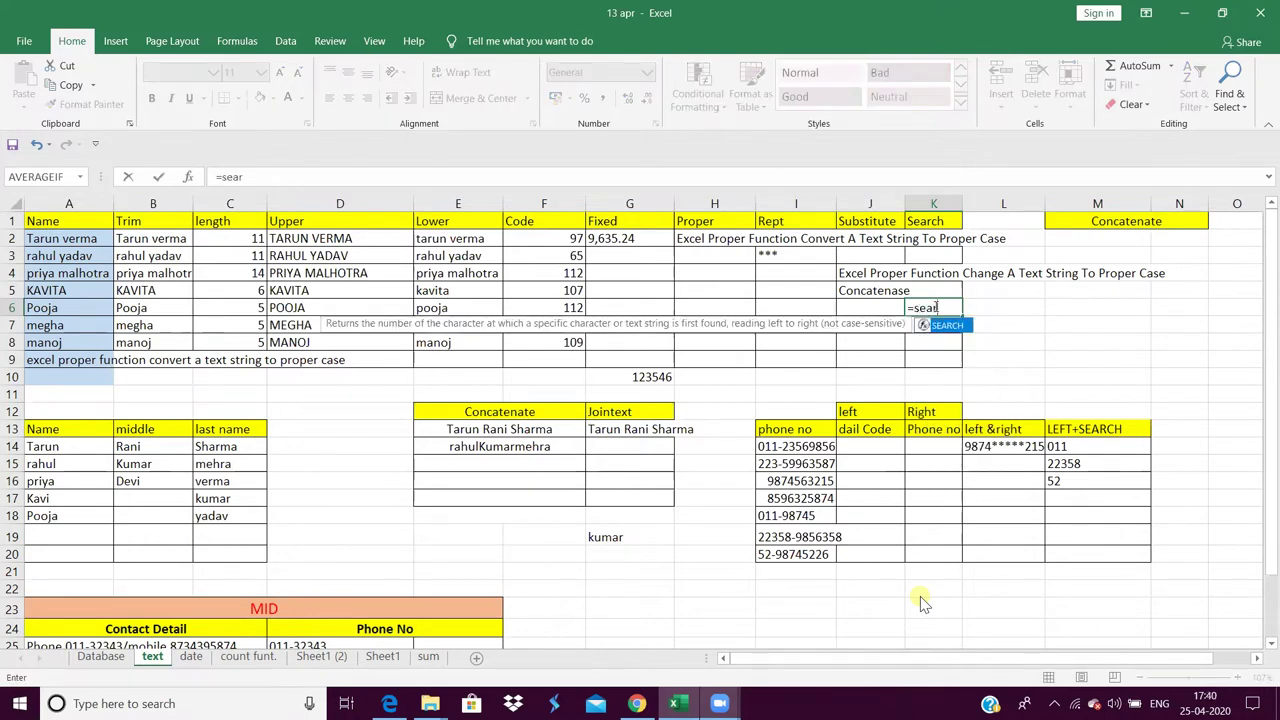
text(ch)
text(()
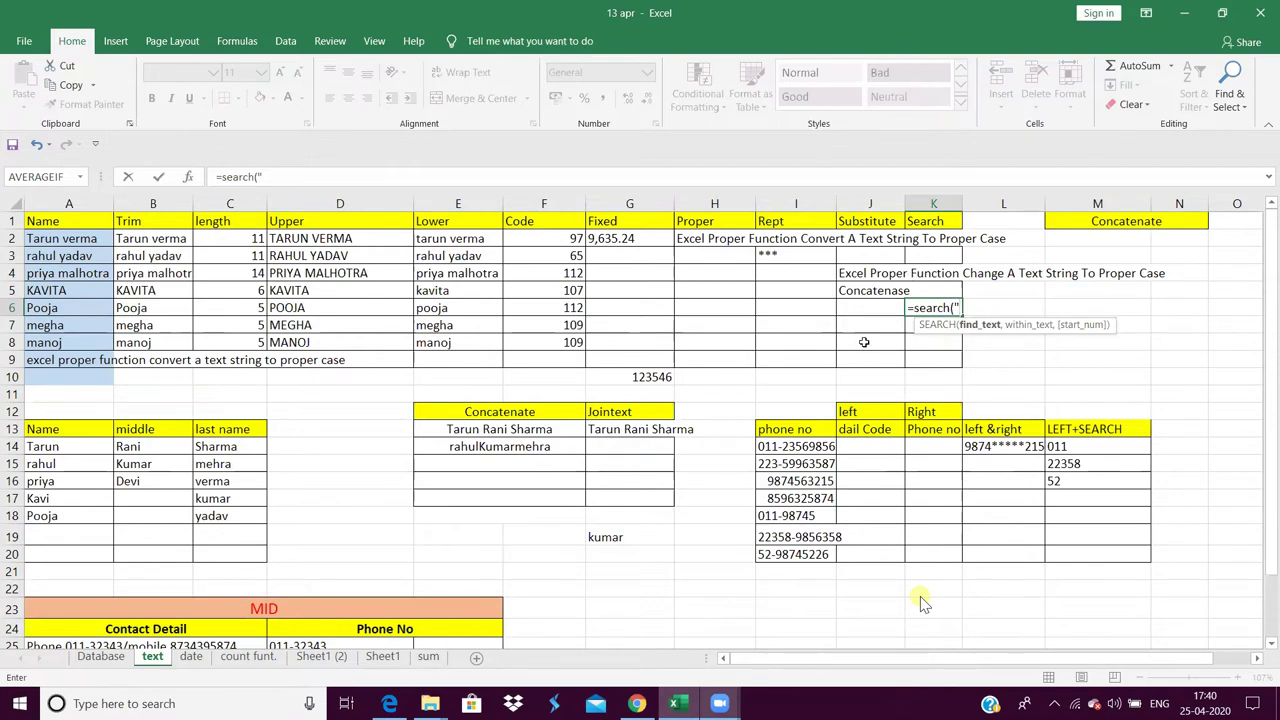
text(fu)
text(n)
key(BackSpace)
text(nc)
text(tio)
text(n",)
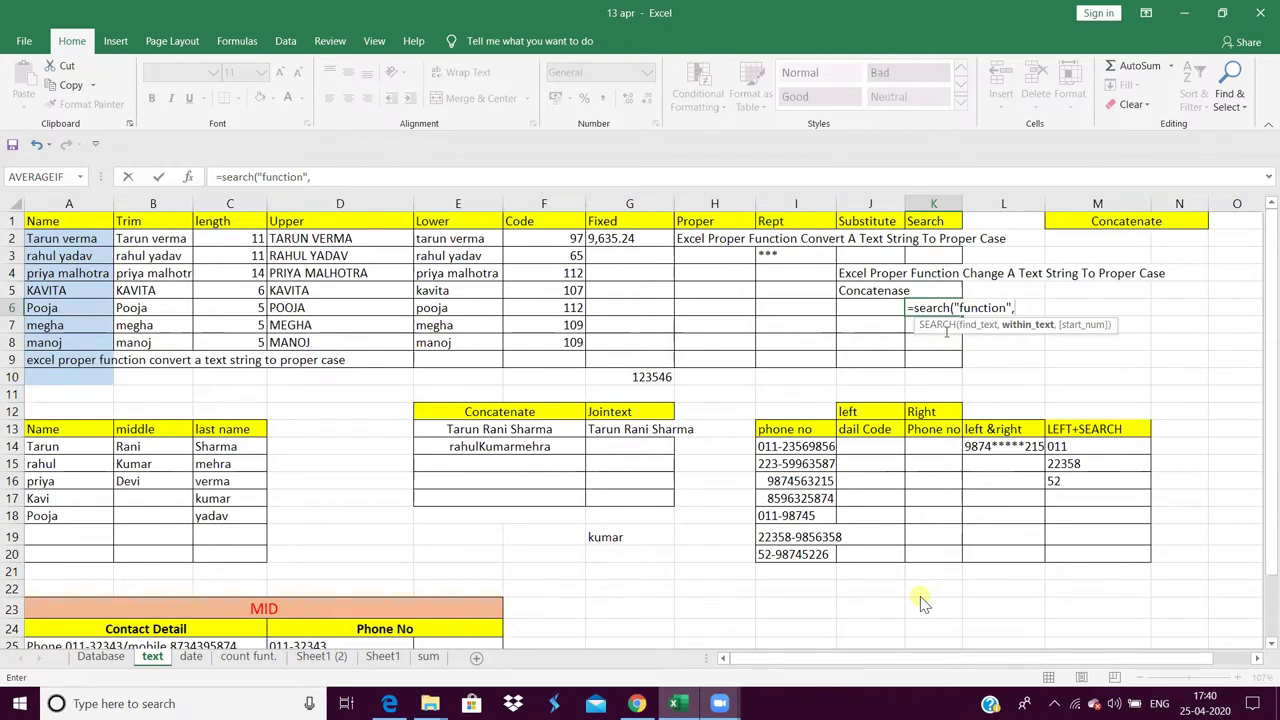
click(866, 272)
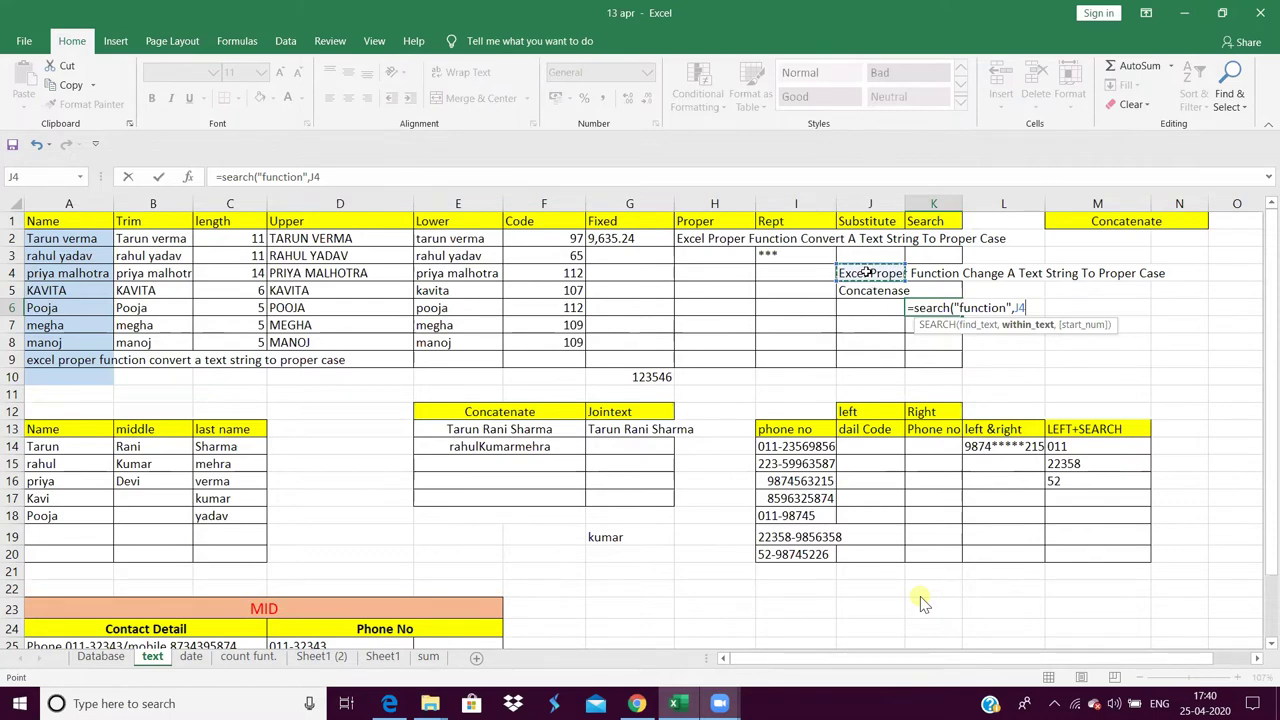
text())
key(Return)
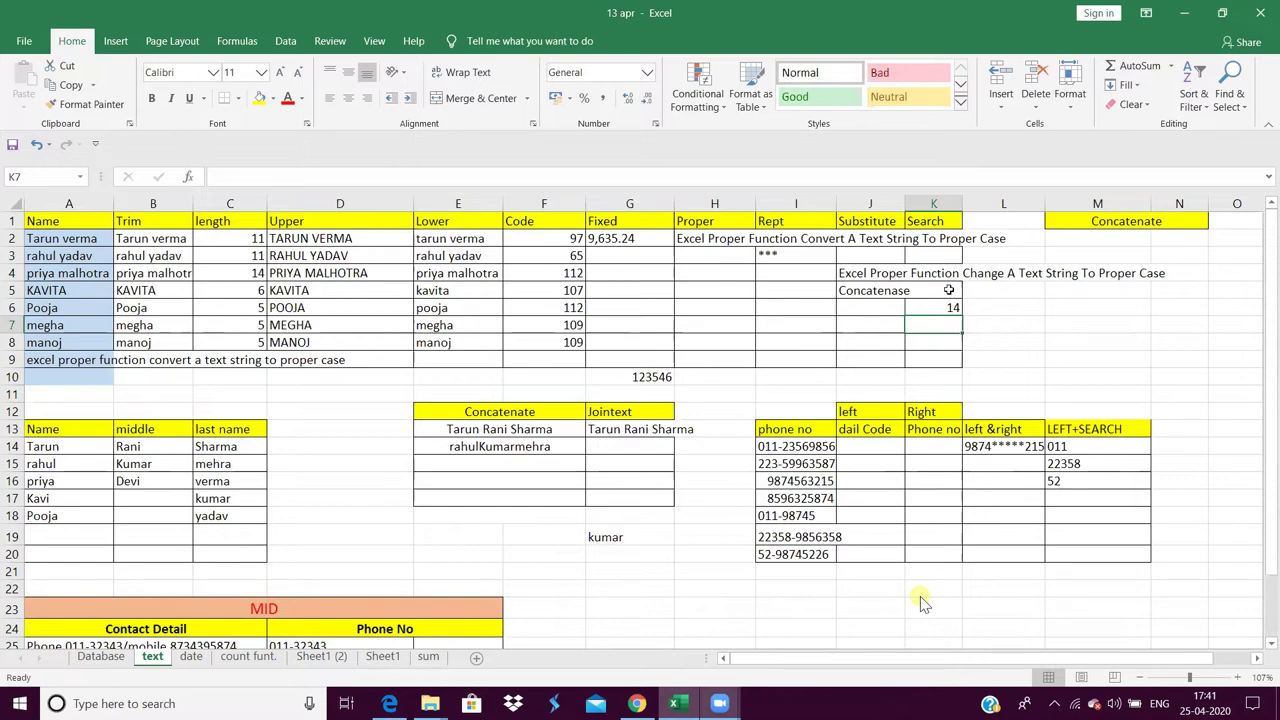
click(948, 307)
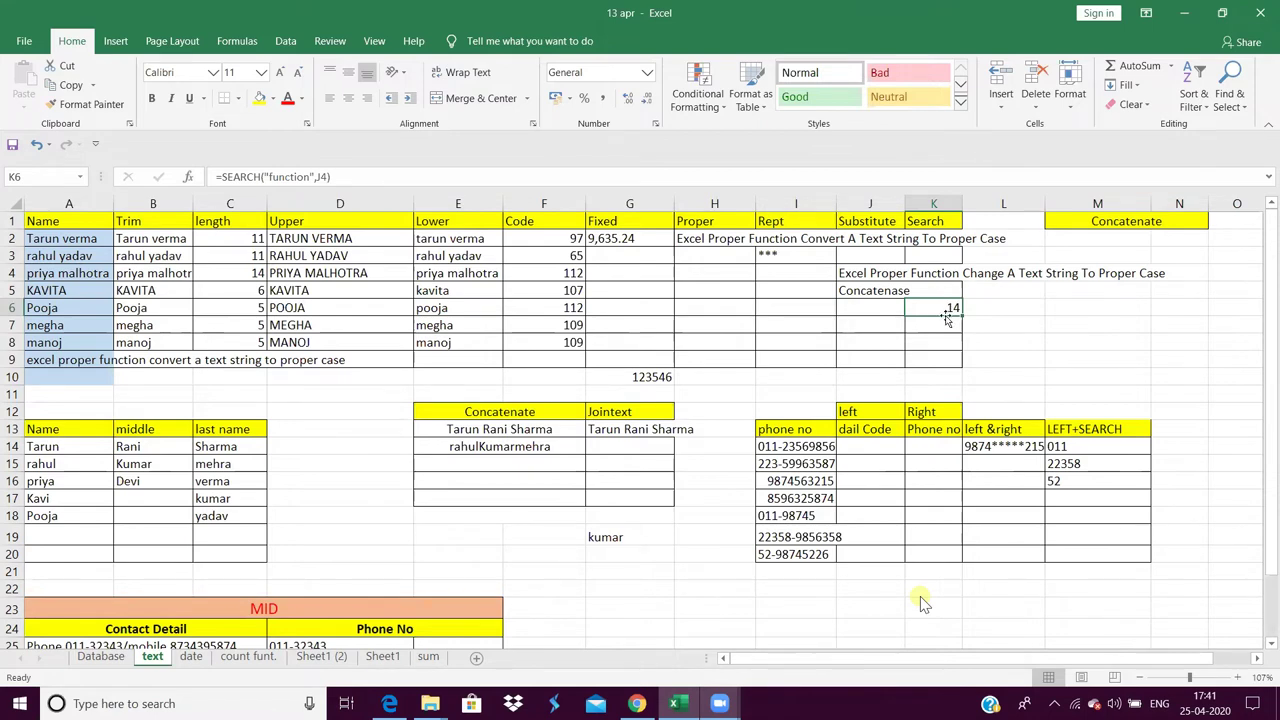
- Enter =SEARCH("a",M1) in K7 to find "a" in M1
click(940, 320)
text(=)
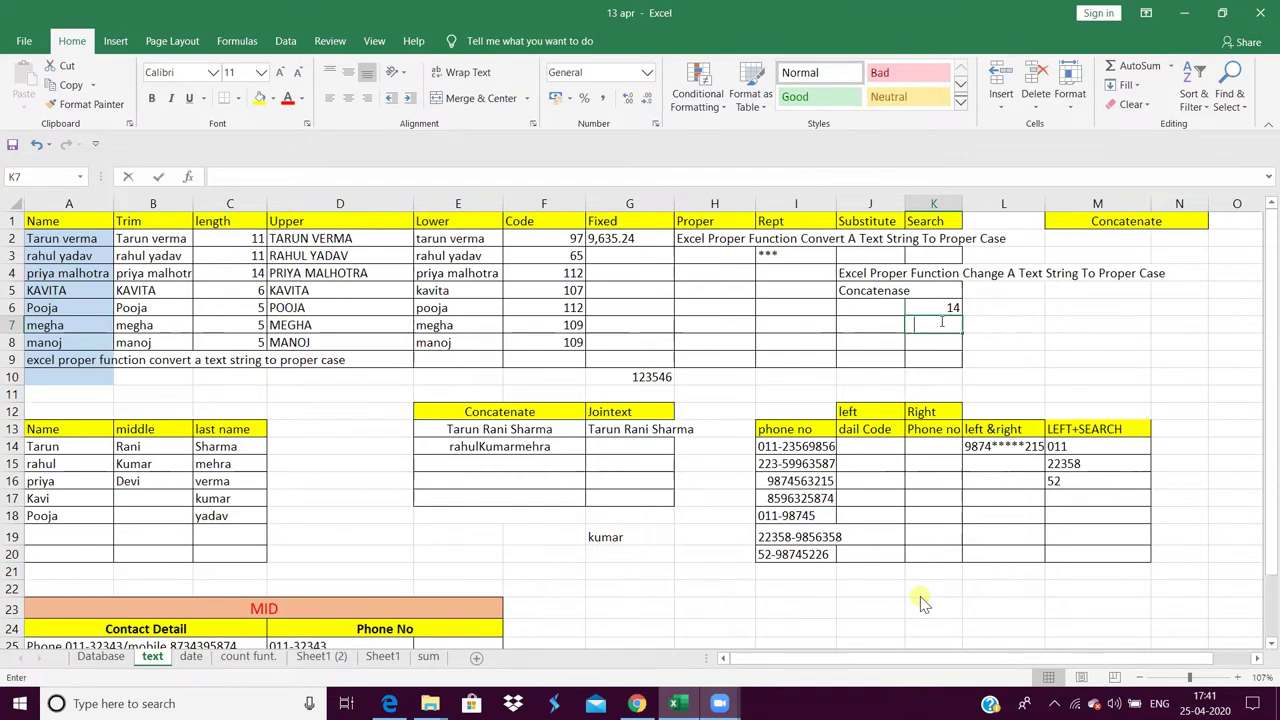
text(sea)
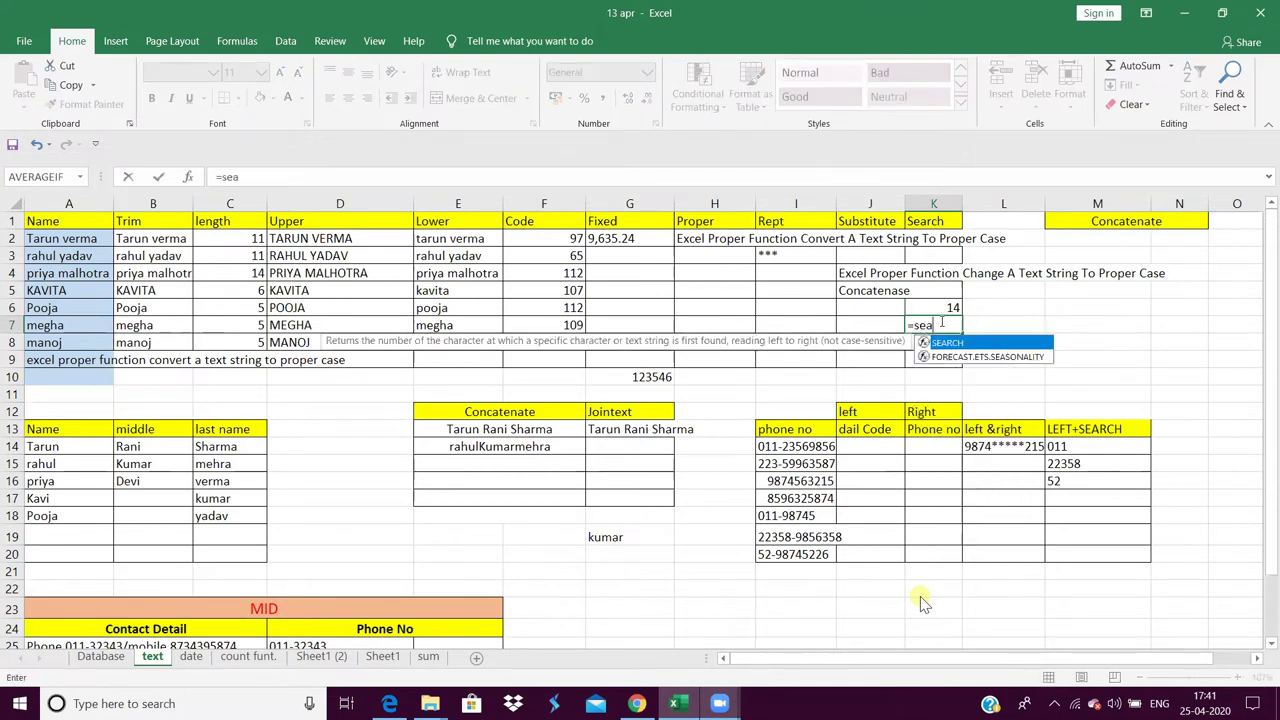
text(rch)
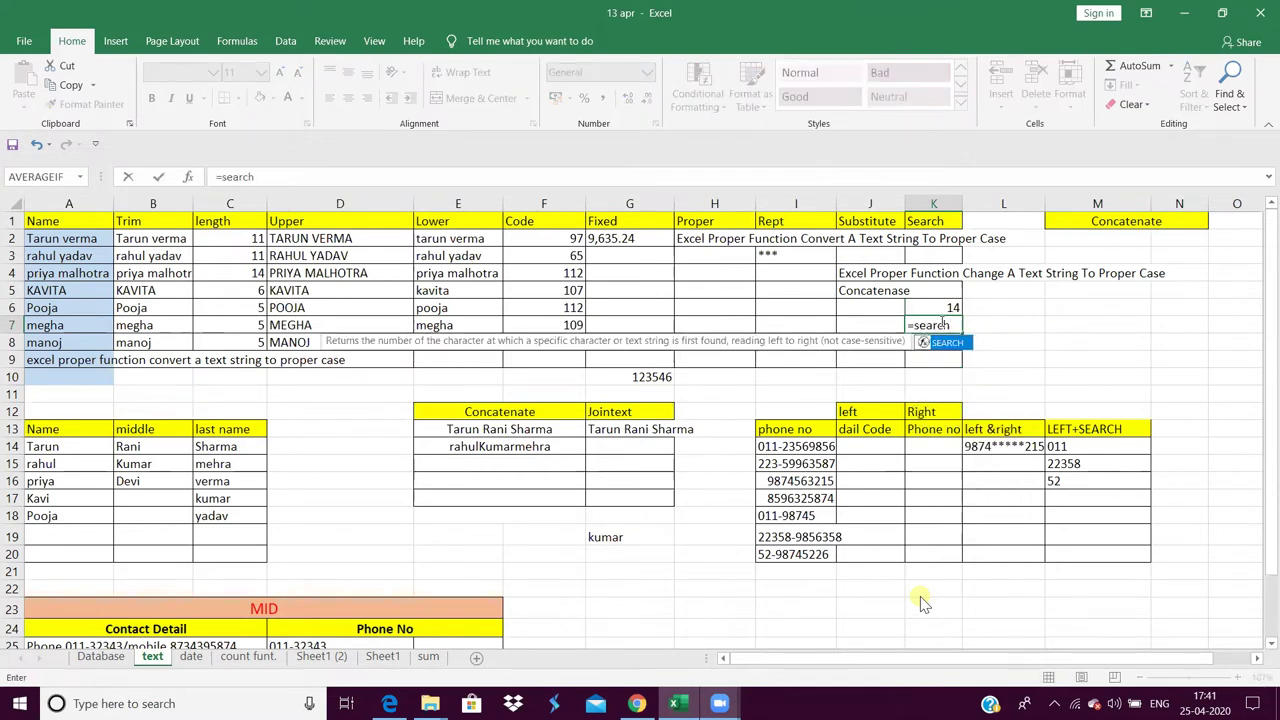
text(()
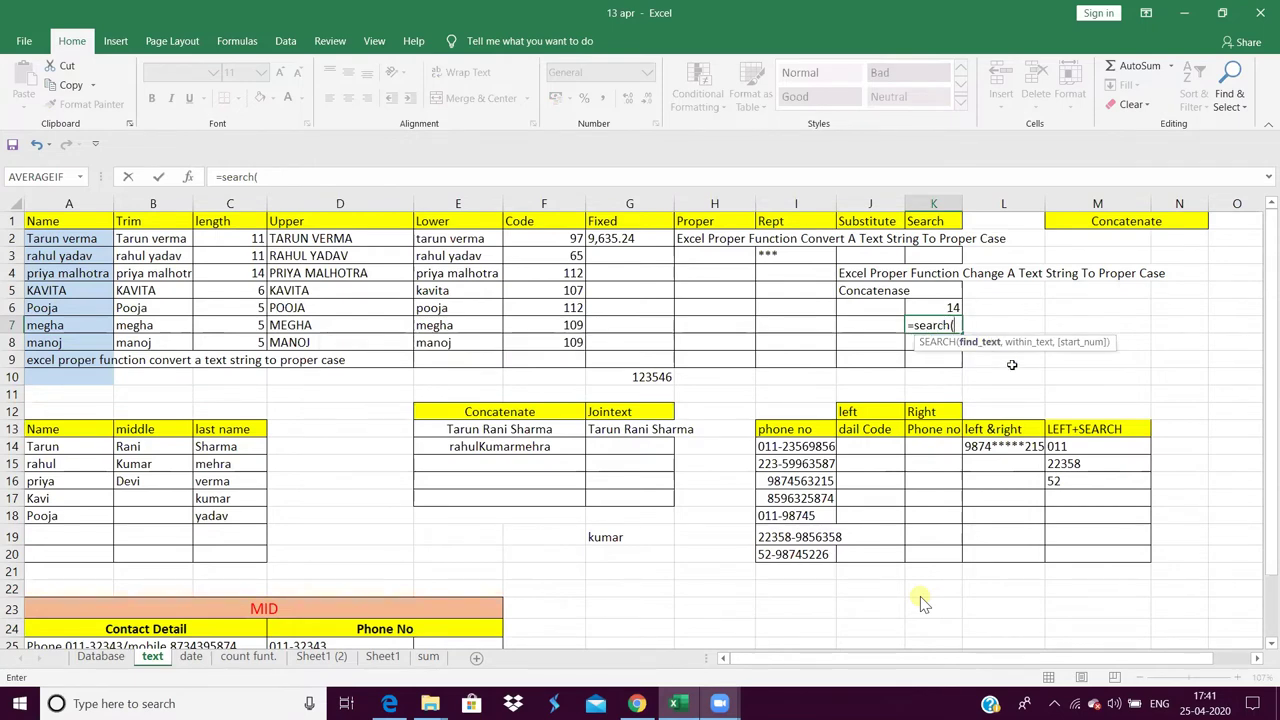
text(")
text(a)
text(",)
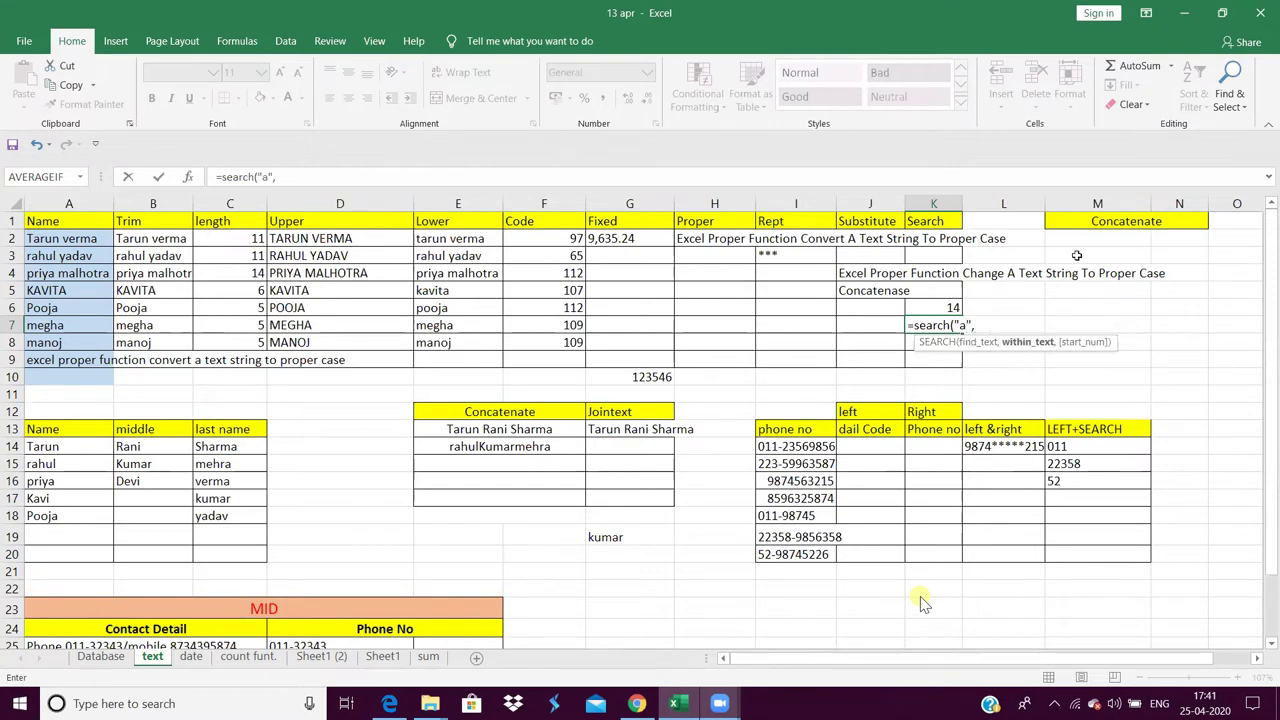
click(1154, 220)
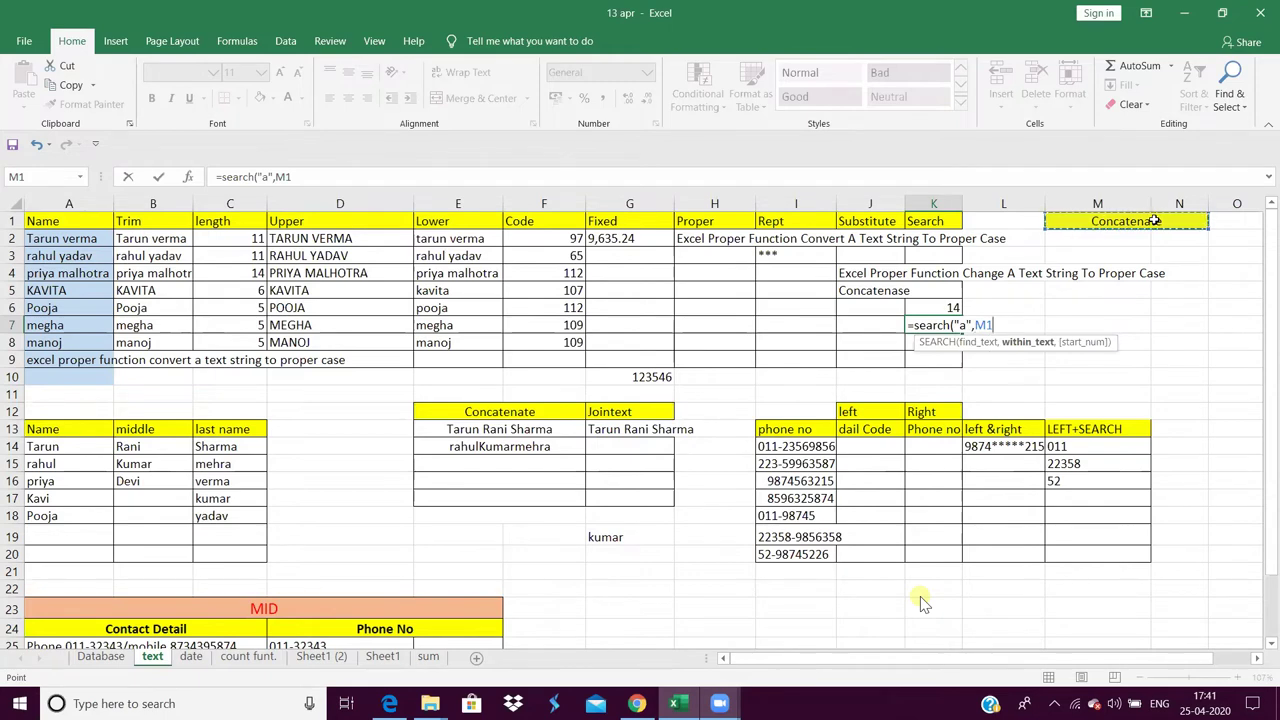
text(,)
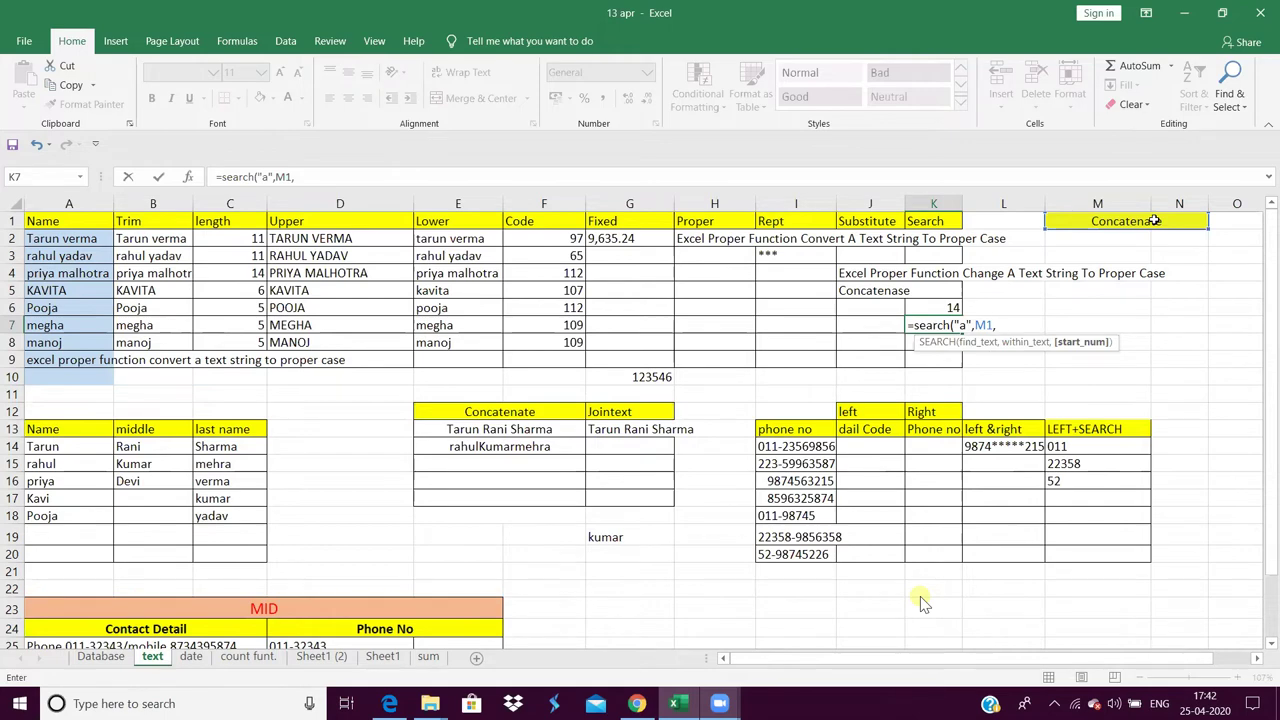
key(BackSpace)
text())
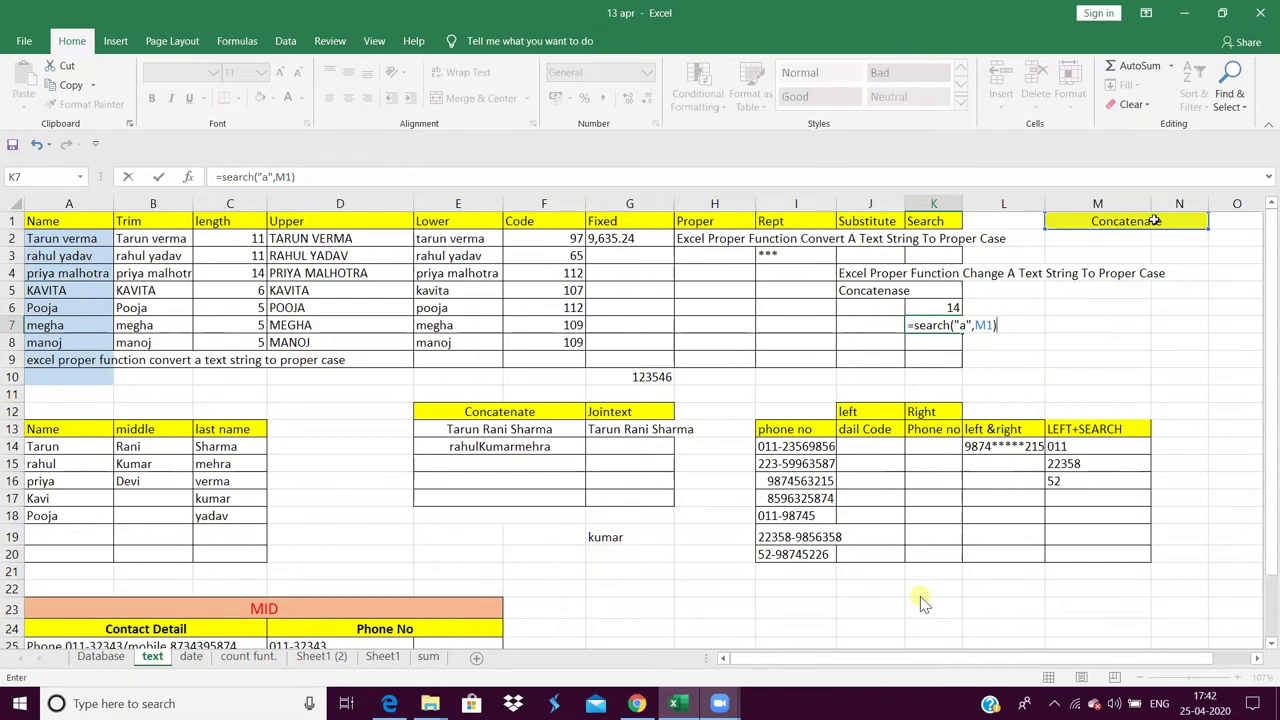
key(Return)
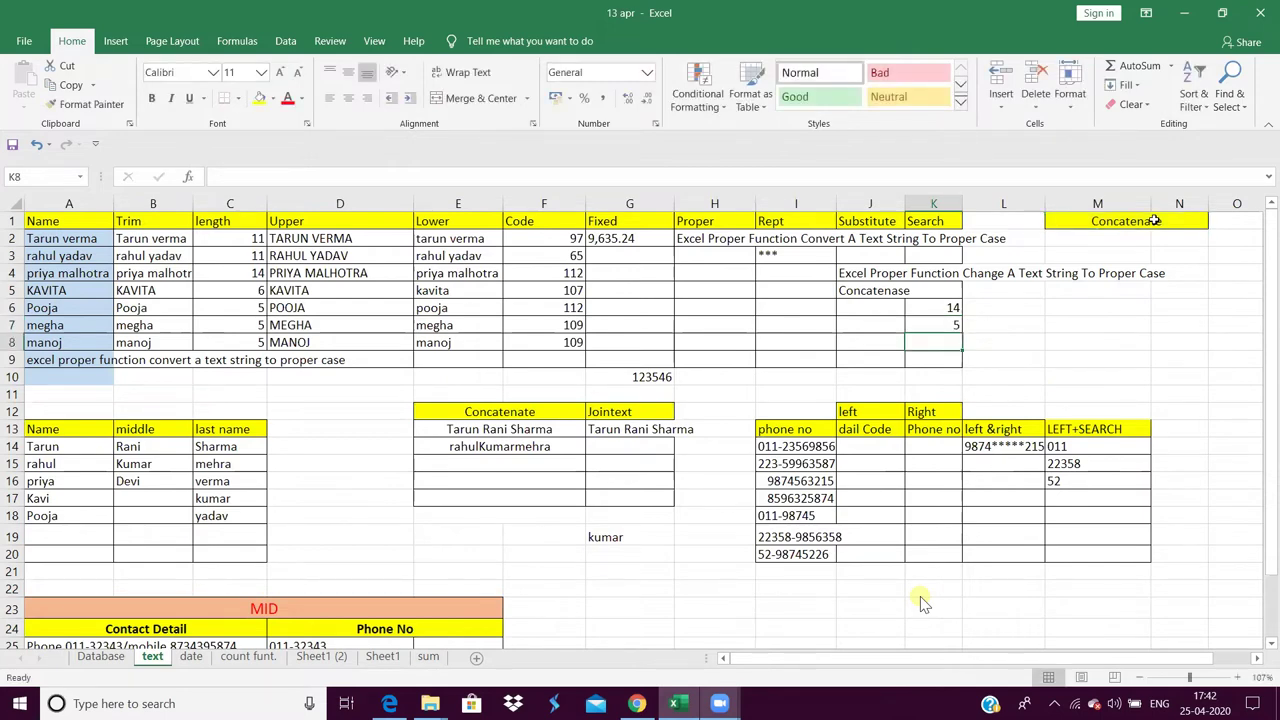
- Add start position 2 to the K7 SEARCH formula so it returns 5
key(Up)
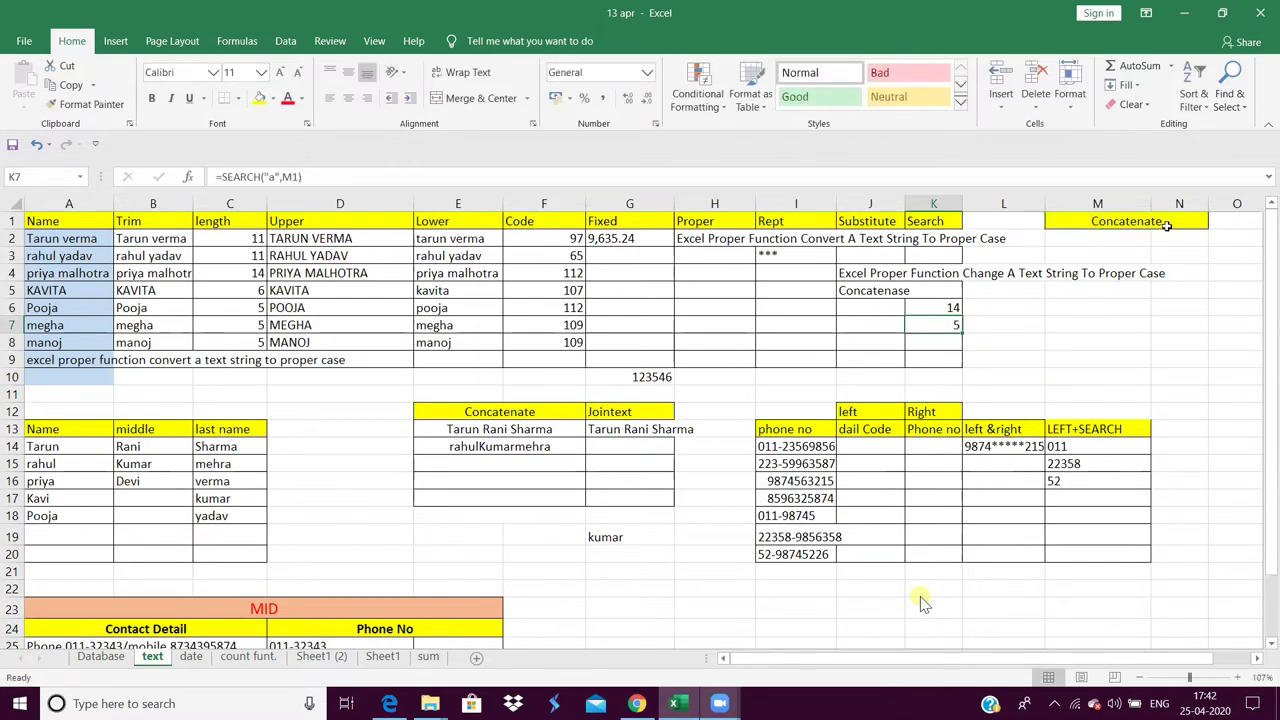
click(300, 176)
click(300, 176)
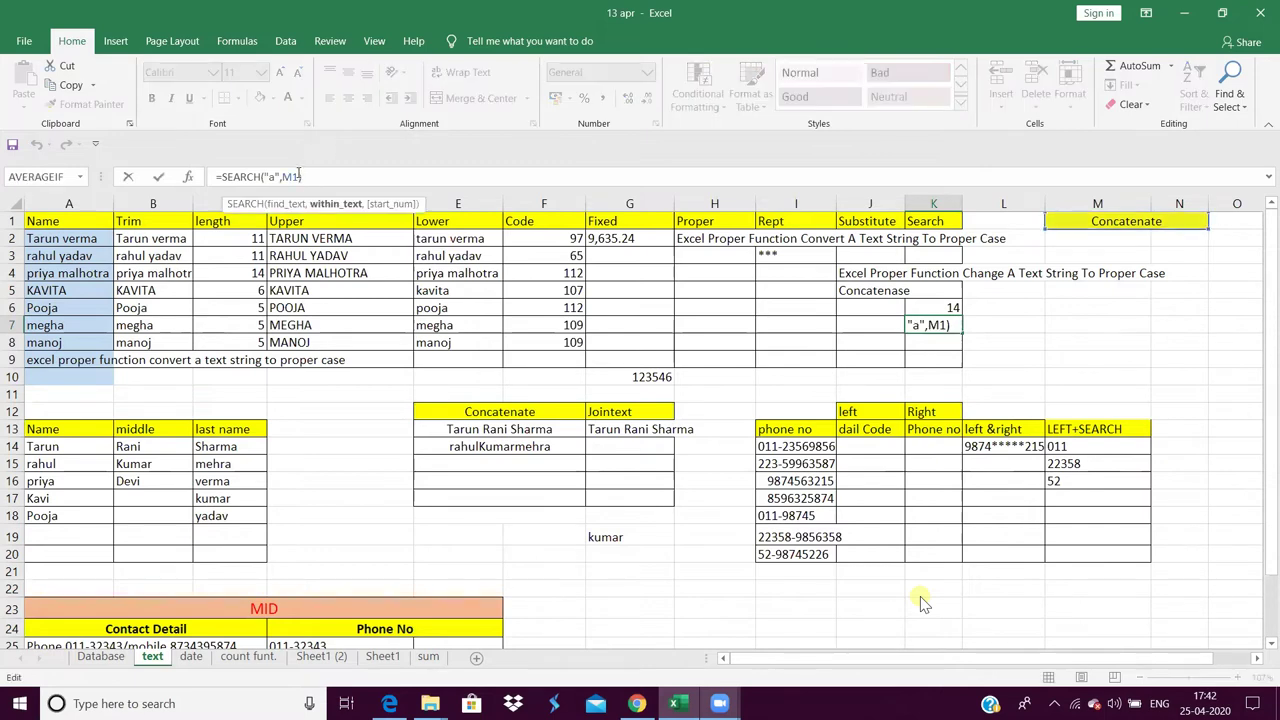
text(,)
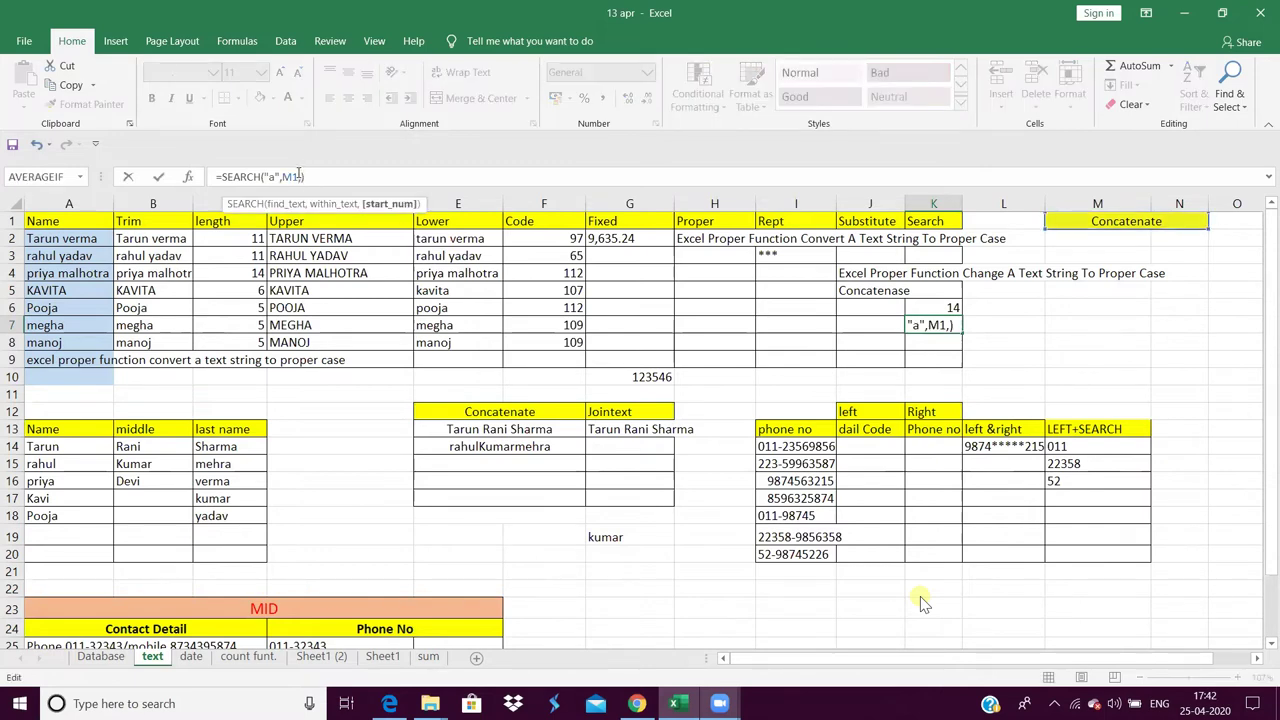
text(2)
key(Return)
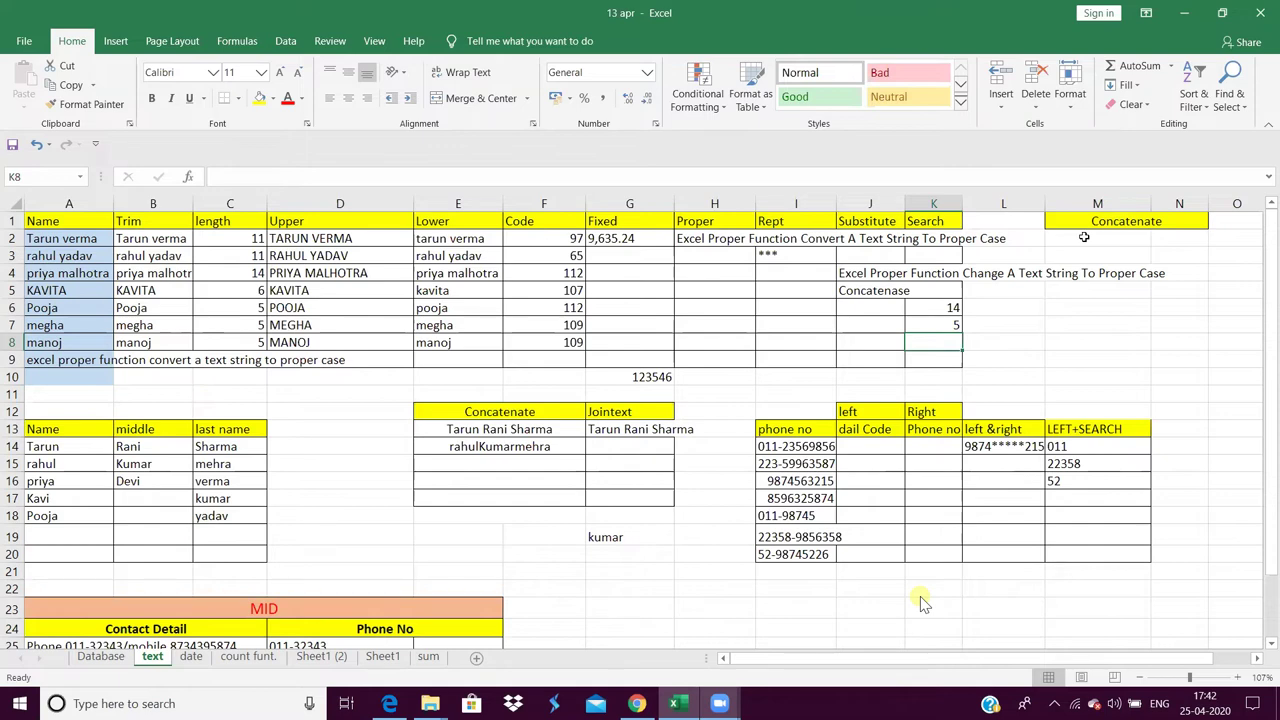
- Change K7's SEARCH start position from 2 to 6, making it return 9
click(943, 329)
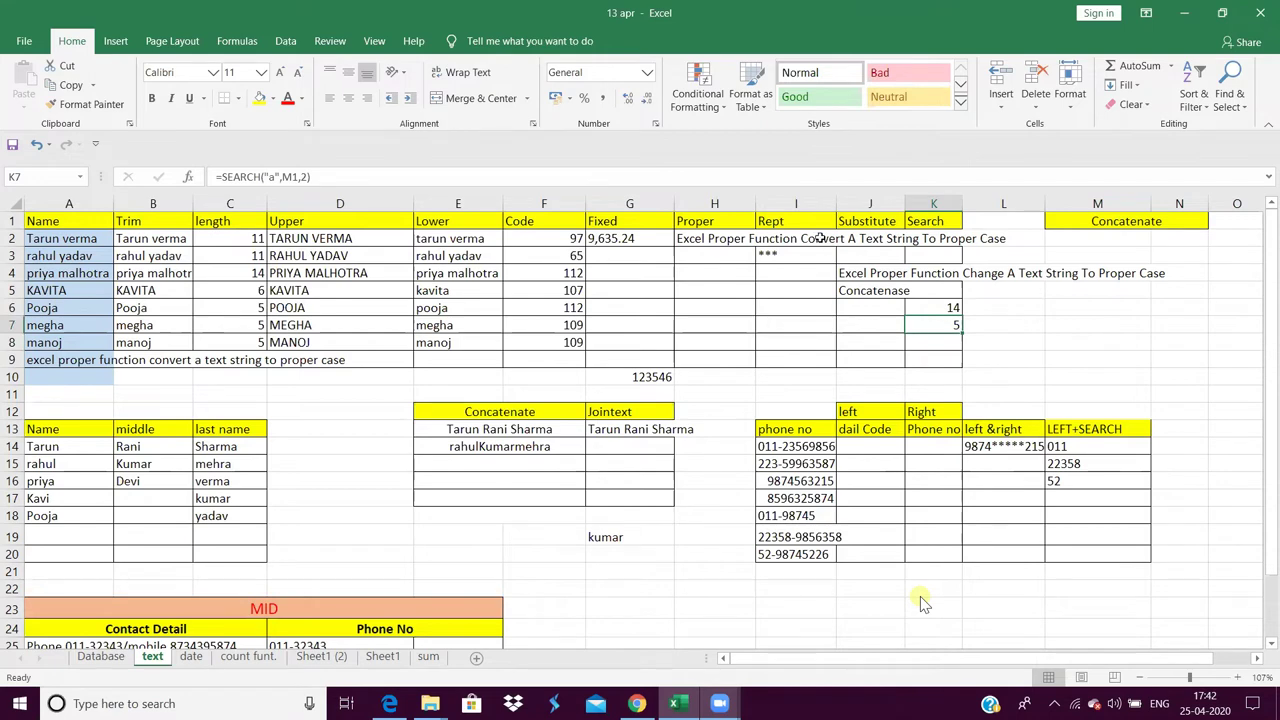
click(308, 176)
key(BackSpace)
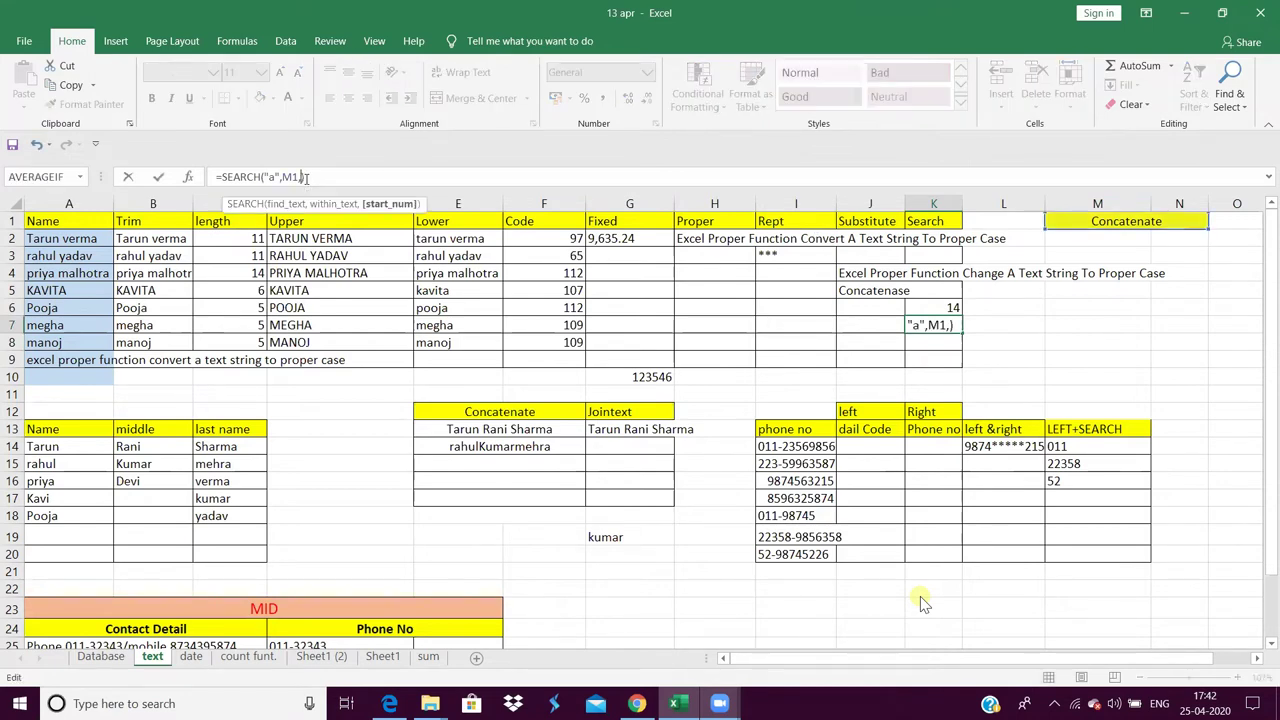
text(6)
key(Return)
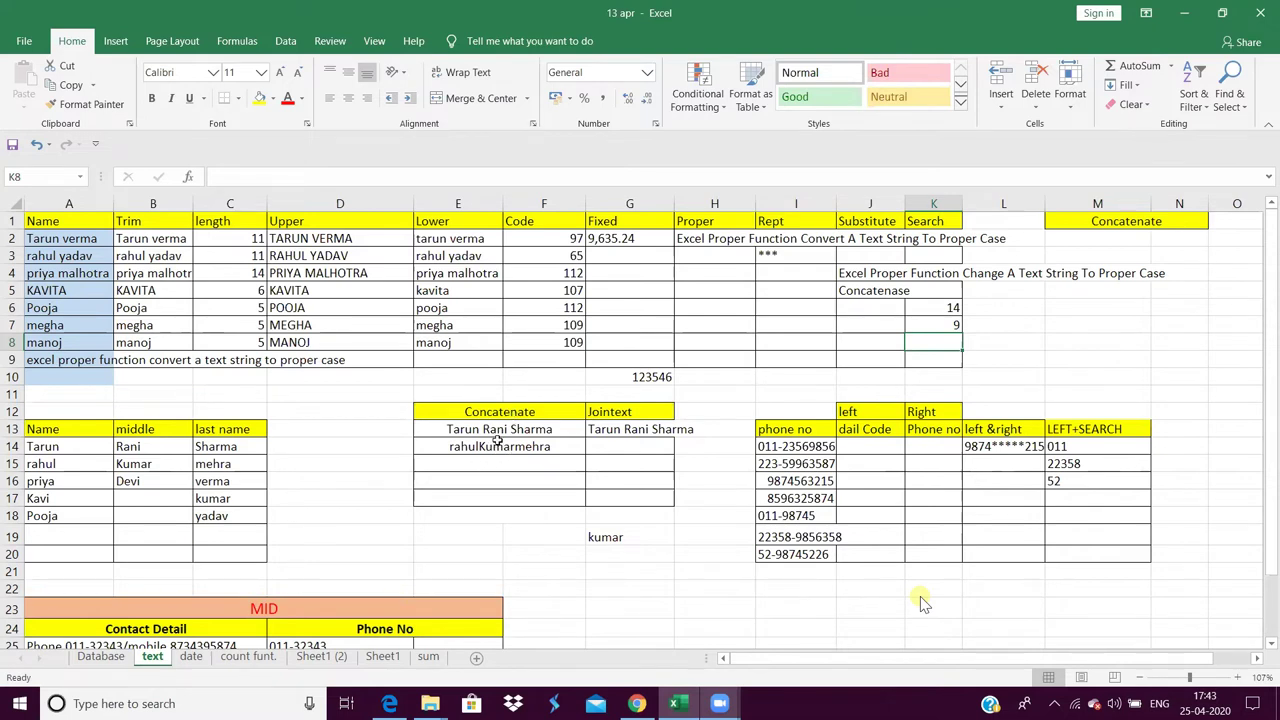
- Clear the old join formulas from E13 and E14
click(500, 428)
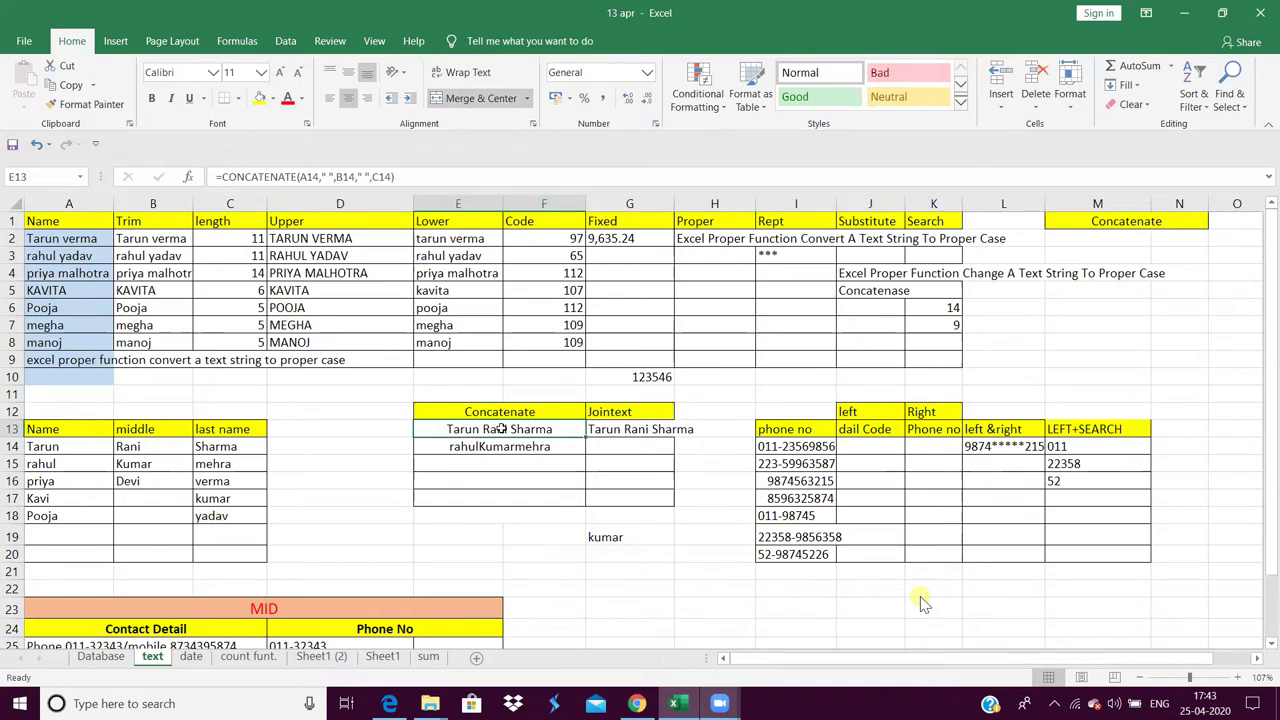
double_click(500, 428)
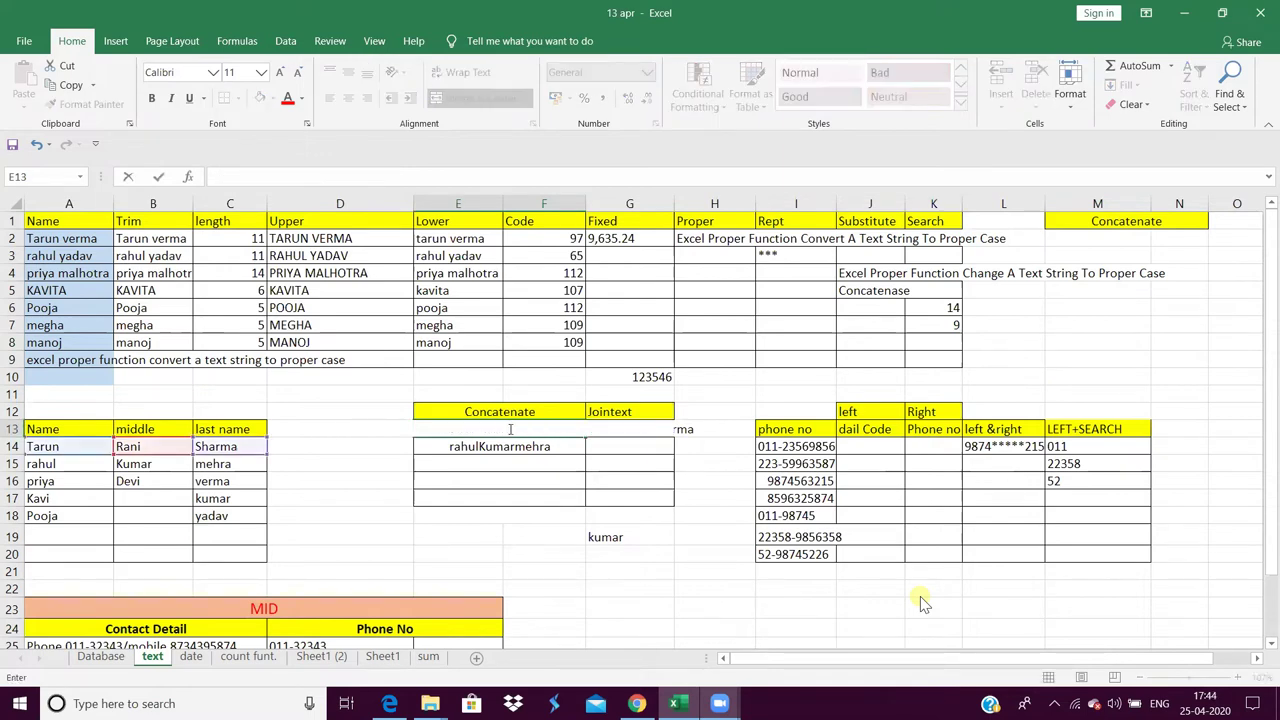
key(Return)
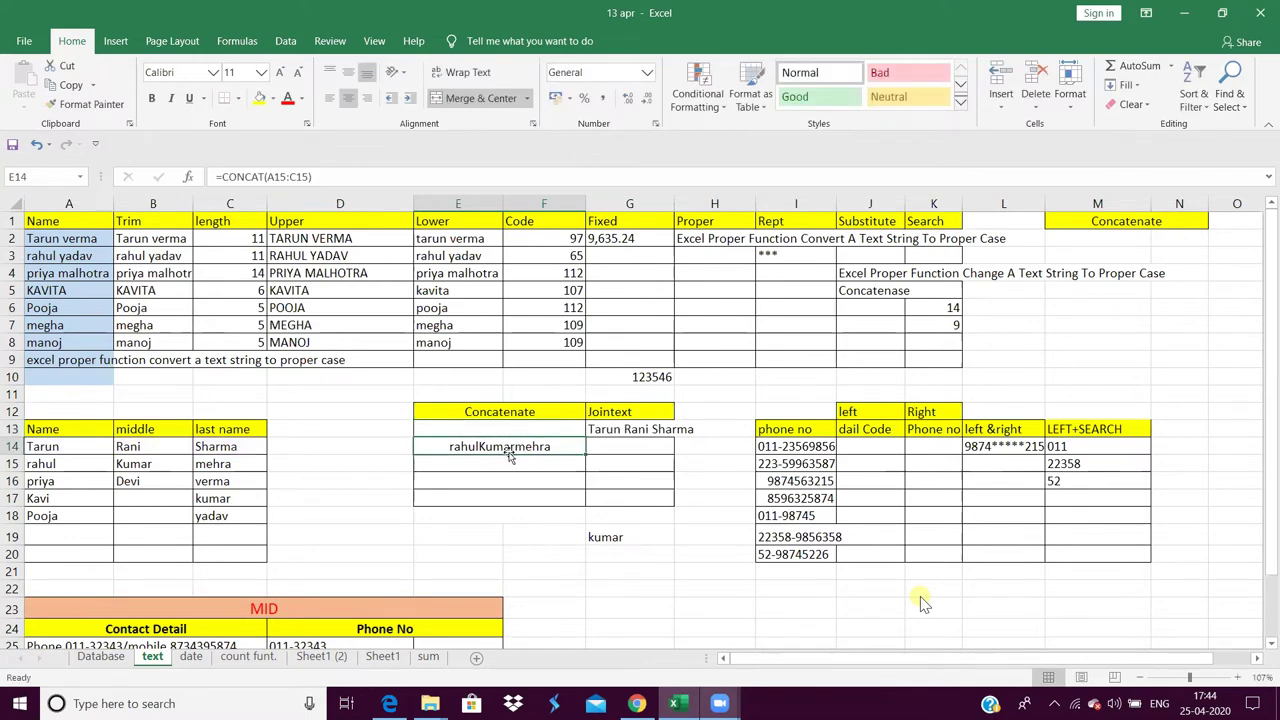
key(Delete)
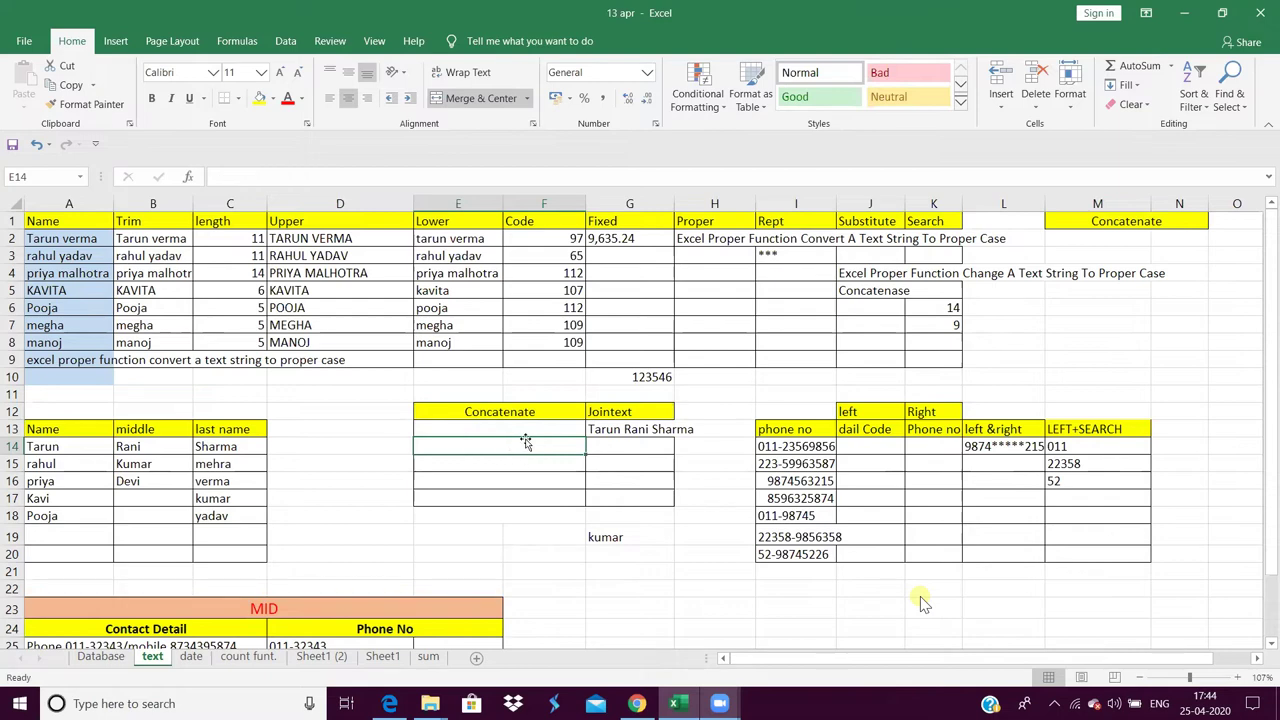
click(516, 429)
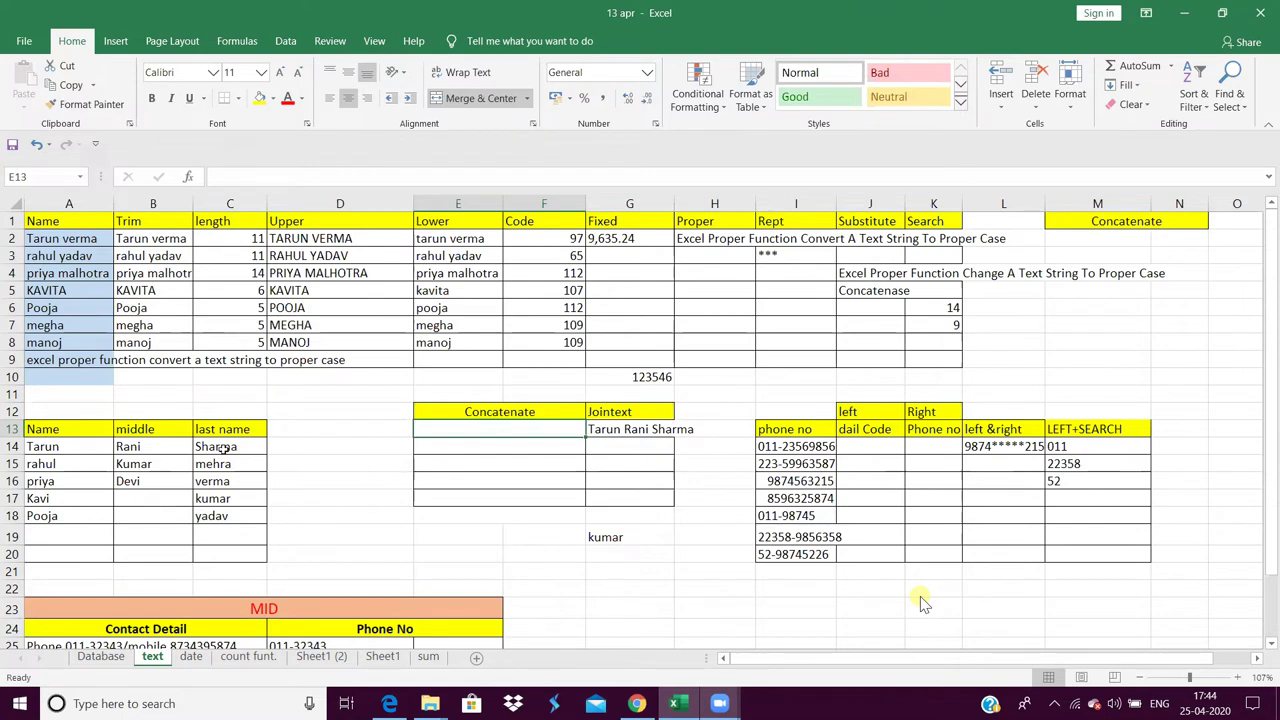
- Check the row 14 first, middle and last names in A14, B14 and C14, then reselect E13
click(97, 446)
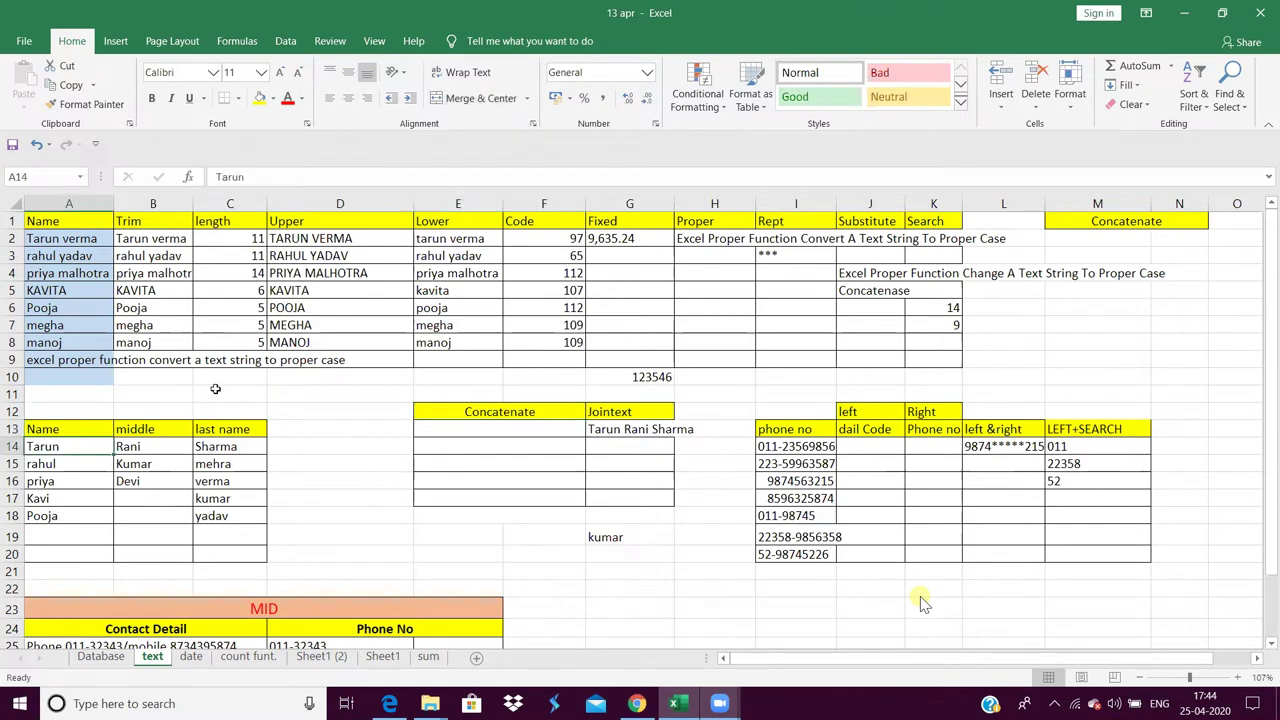
click(162, 446)
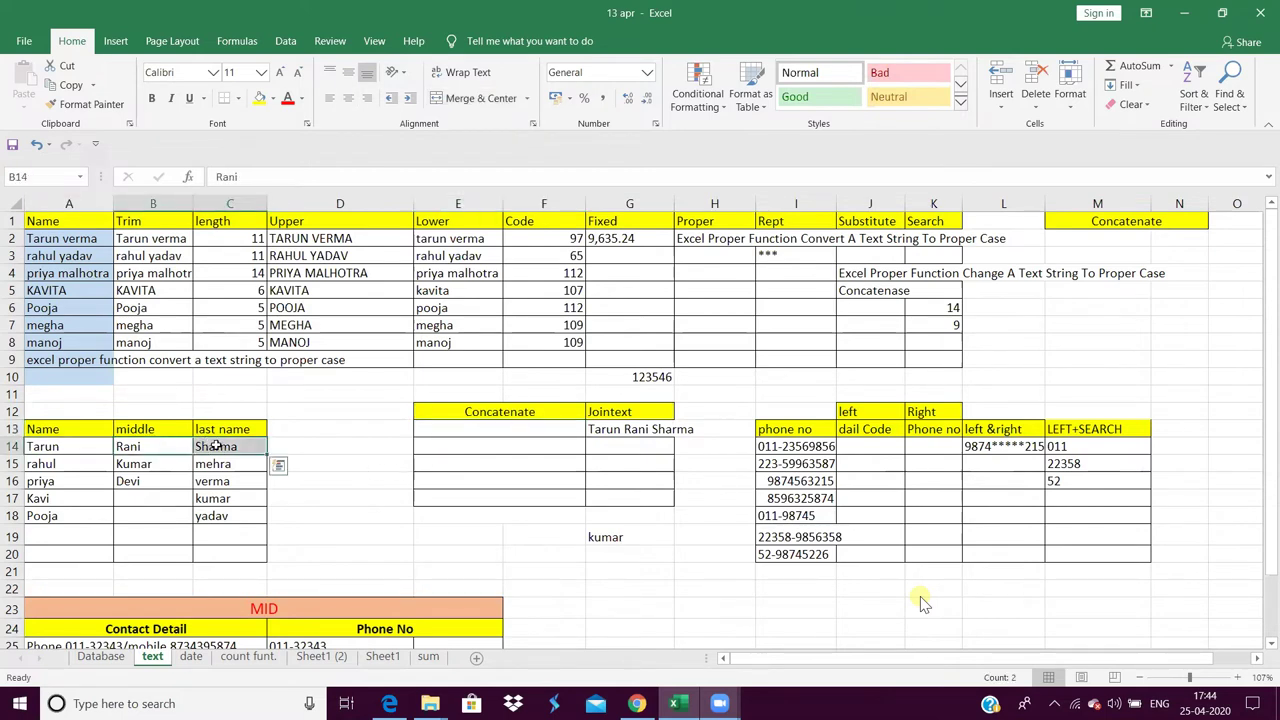
click(216, 446)
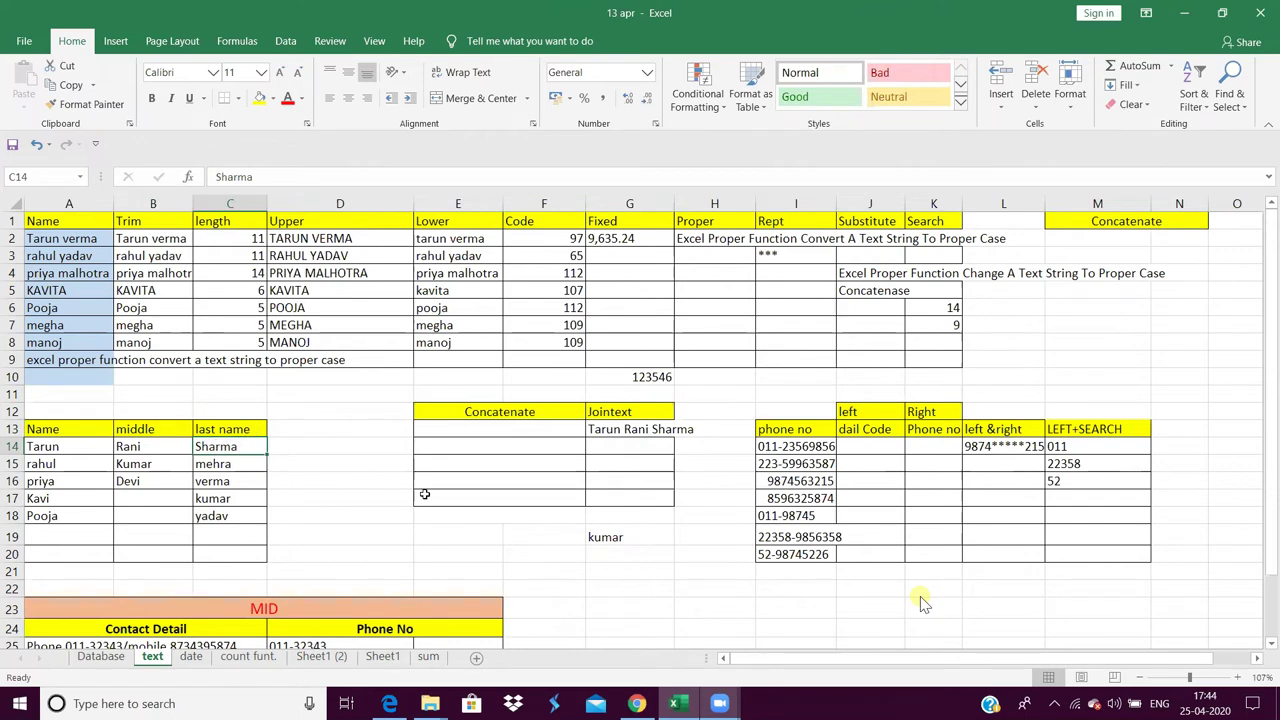
click(451, 430)
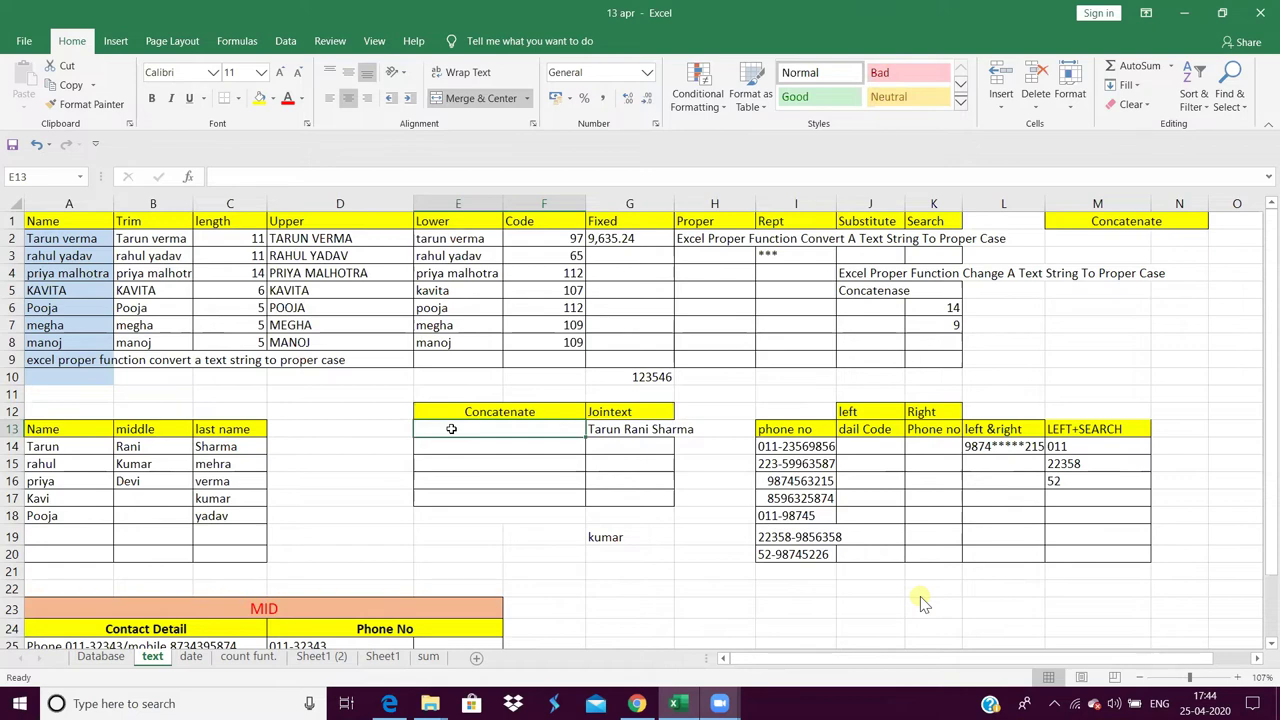
text(=)
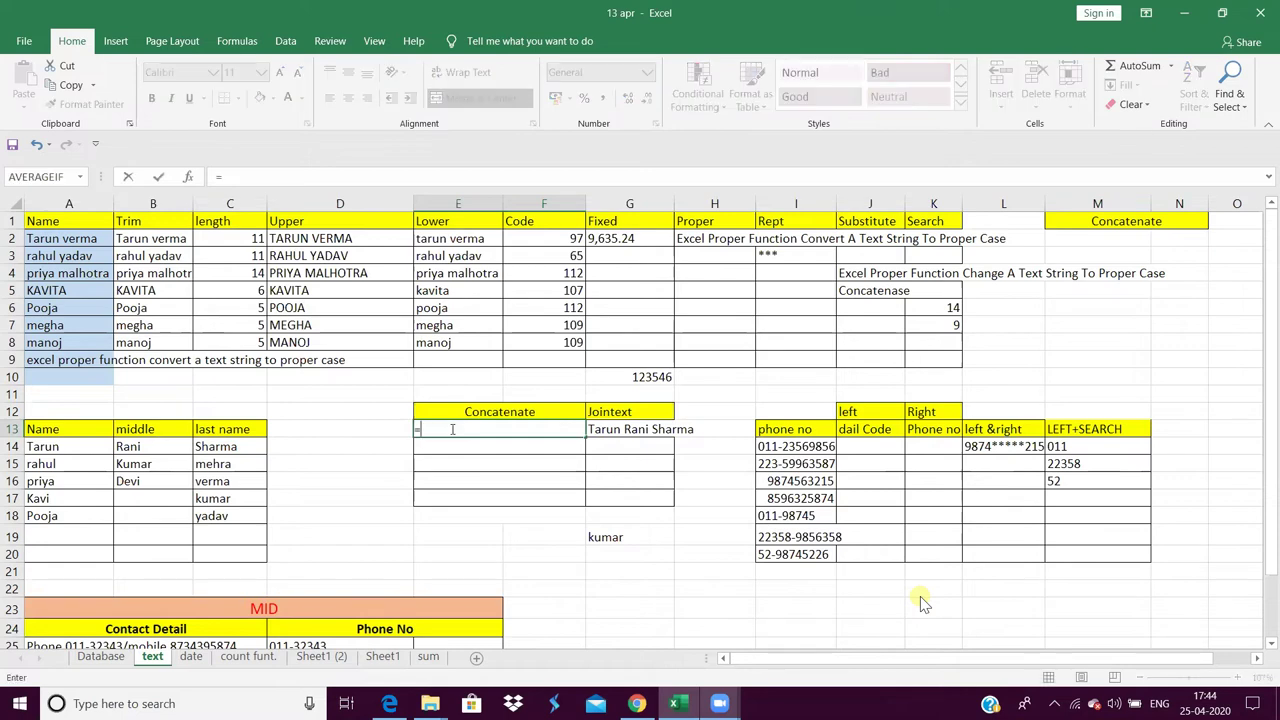
text(con)
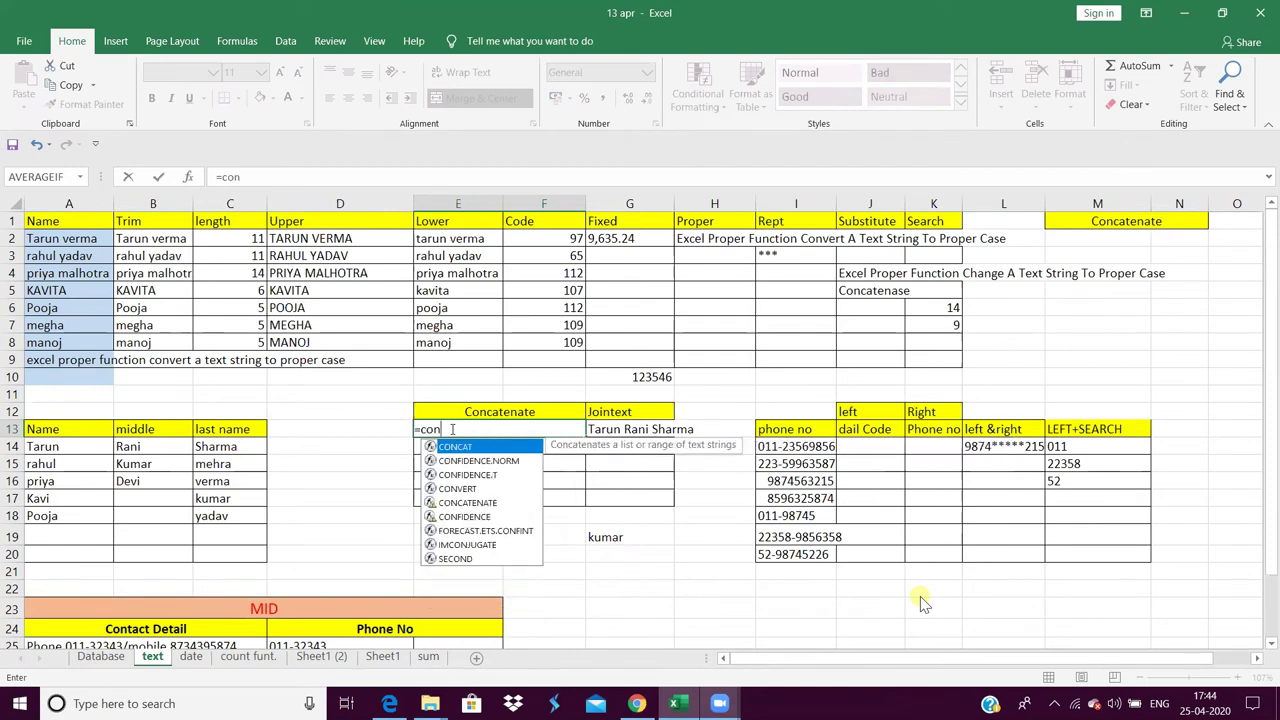
text(c)
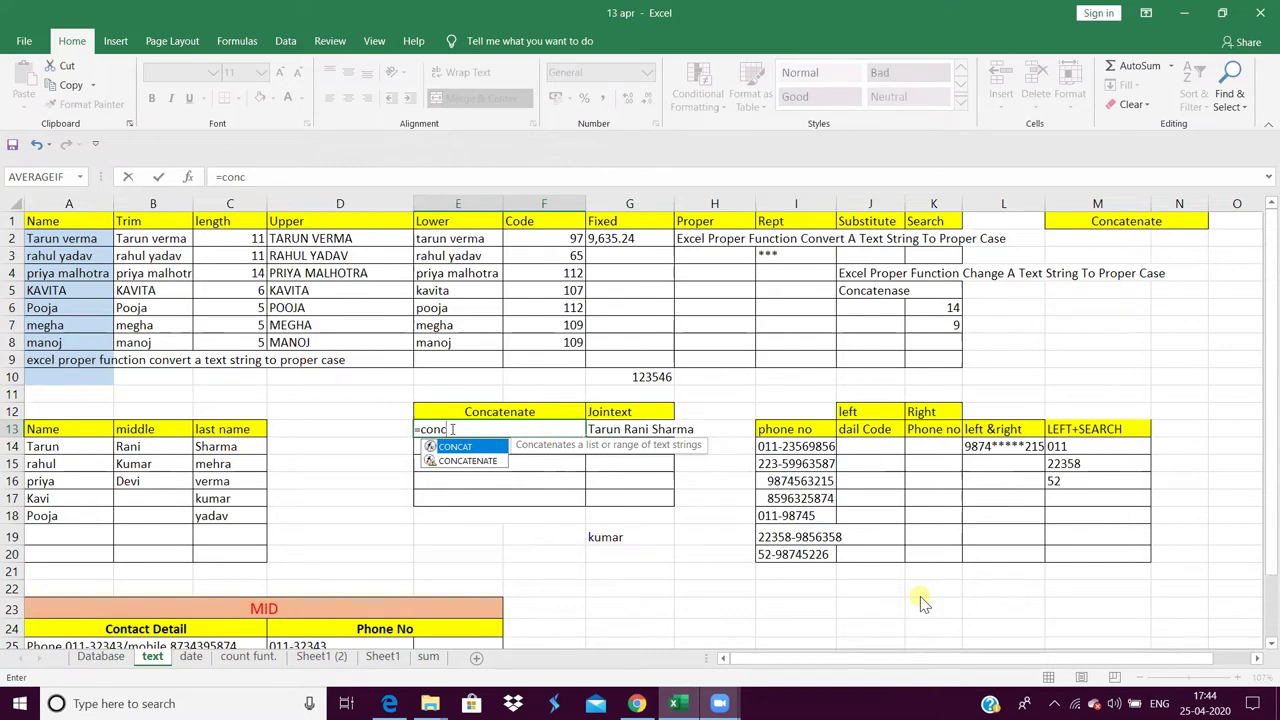
key(Down)
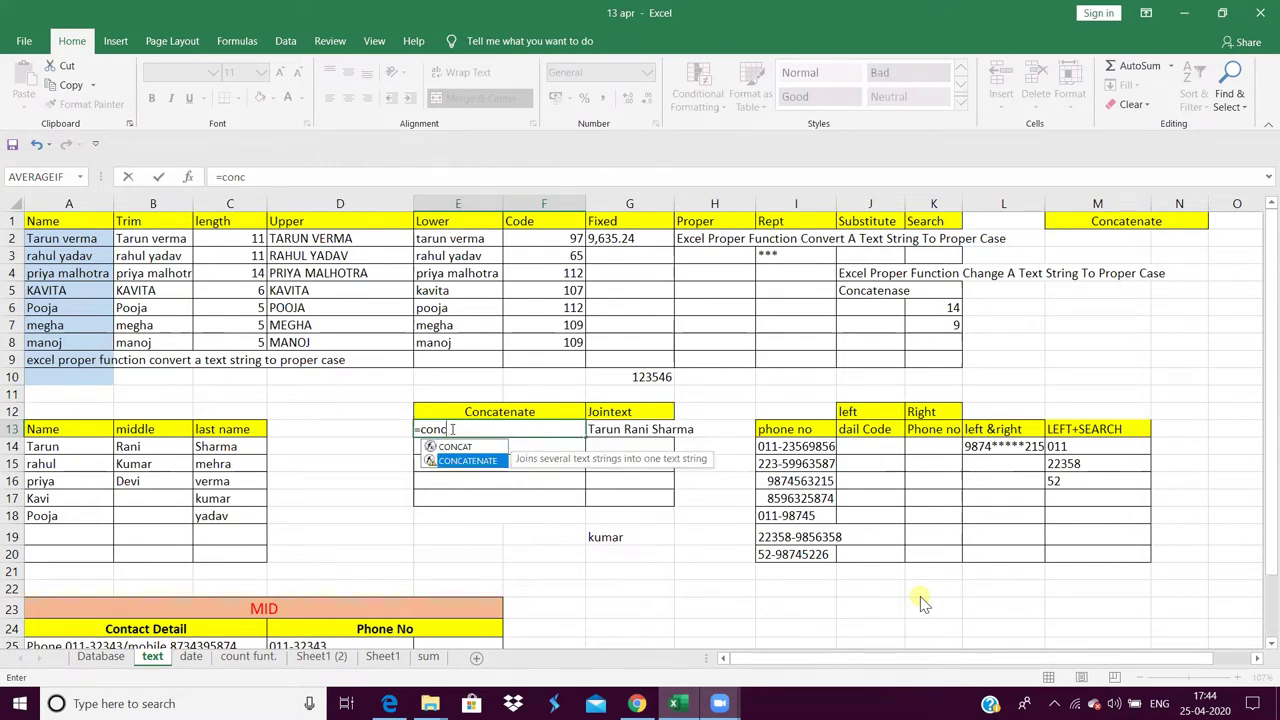
key(Tab)
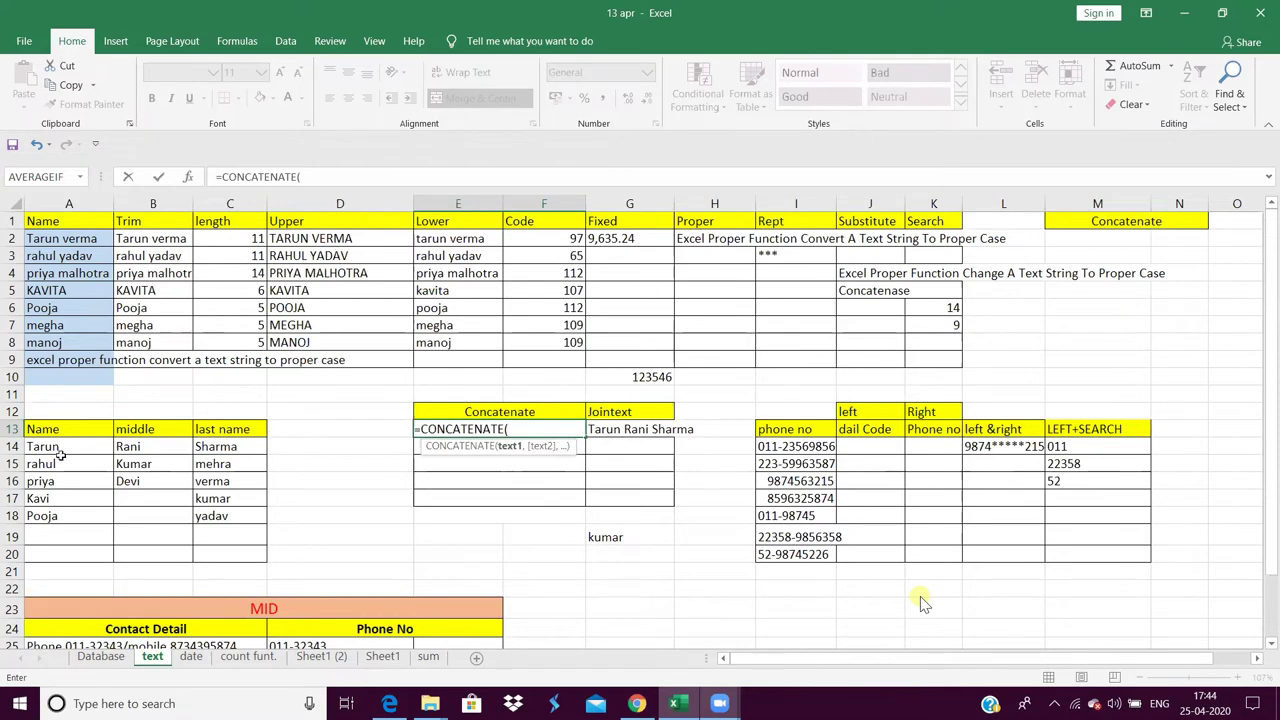
click(55, 448)
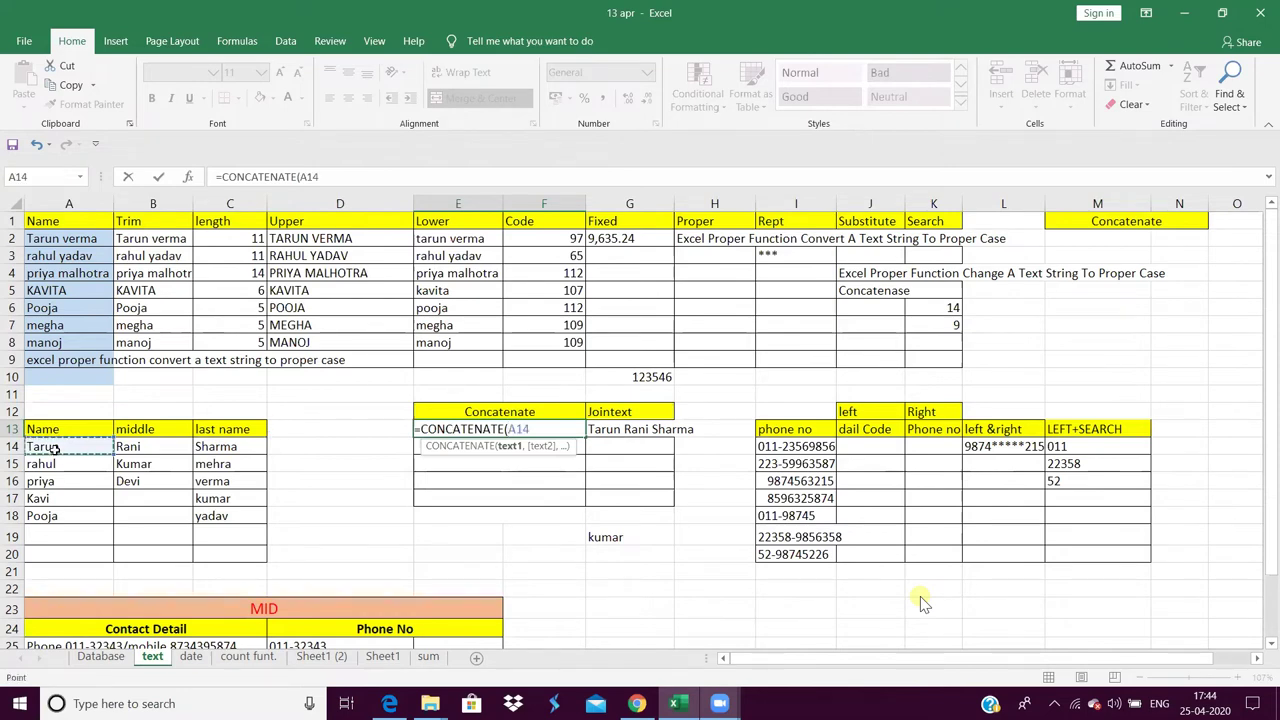
text(,)
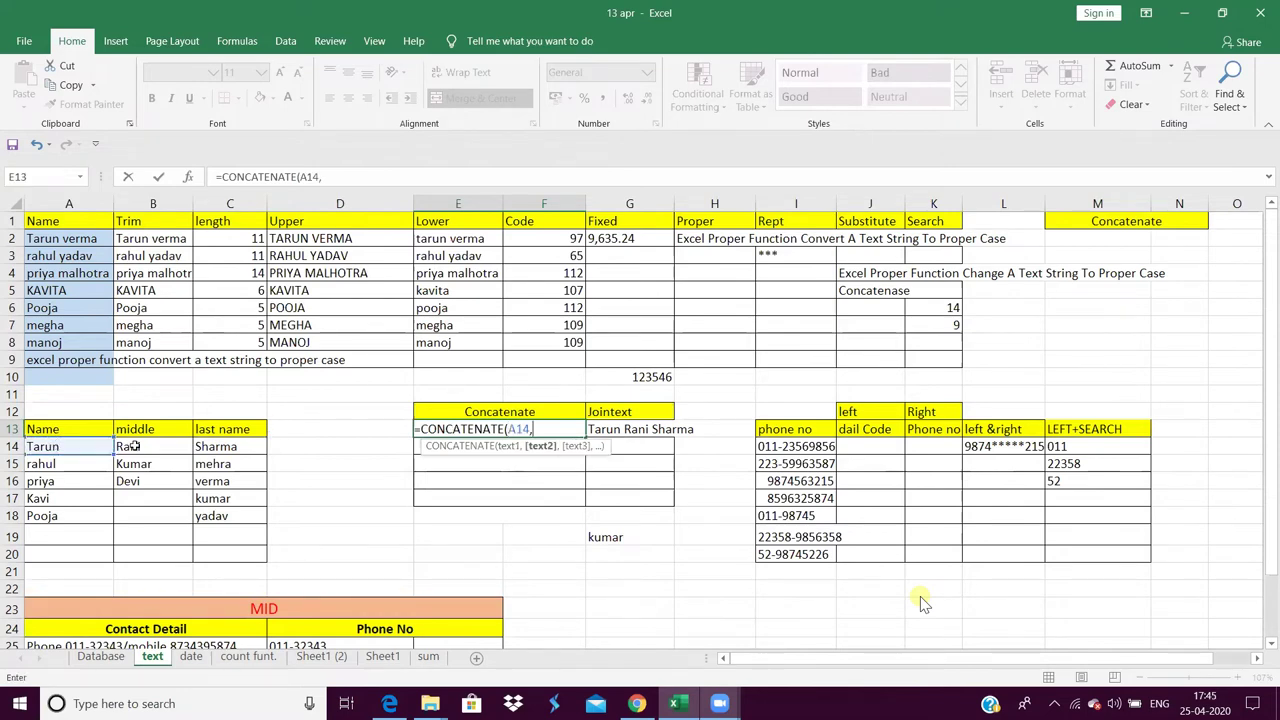
click(133, 447)
text(,)
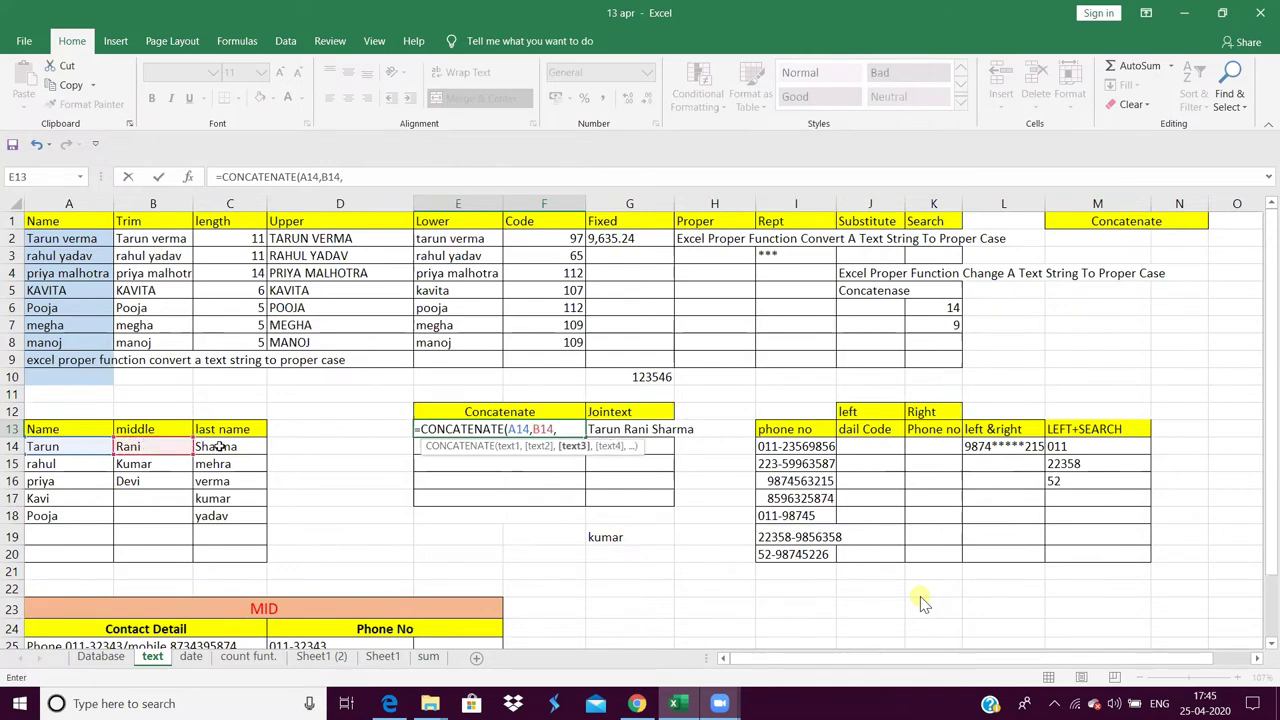
click(219, 447)
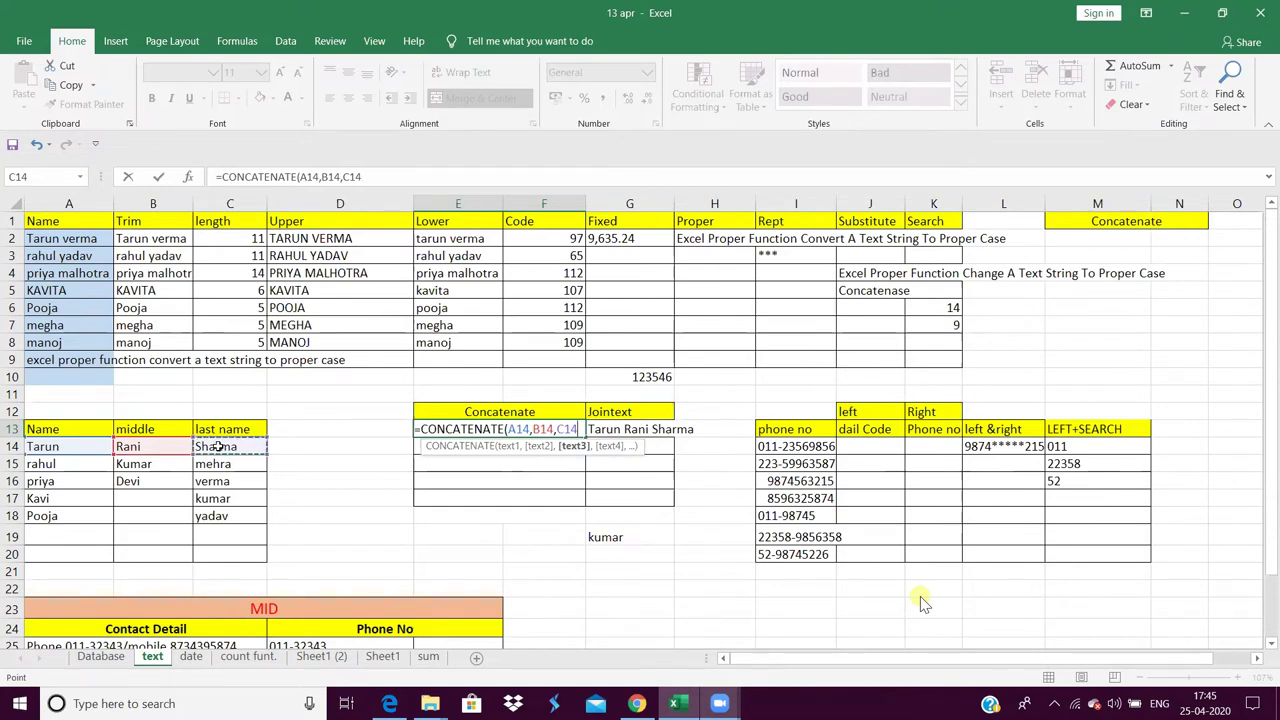
text())
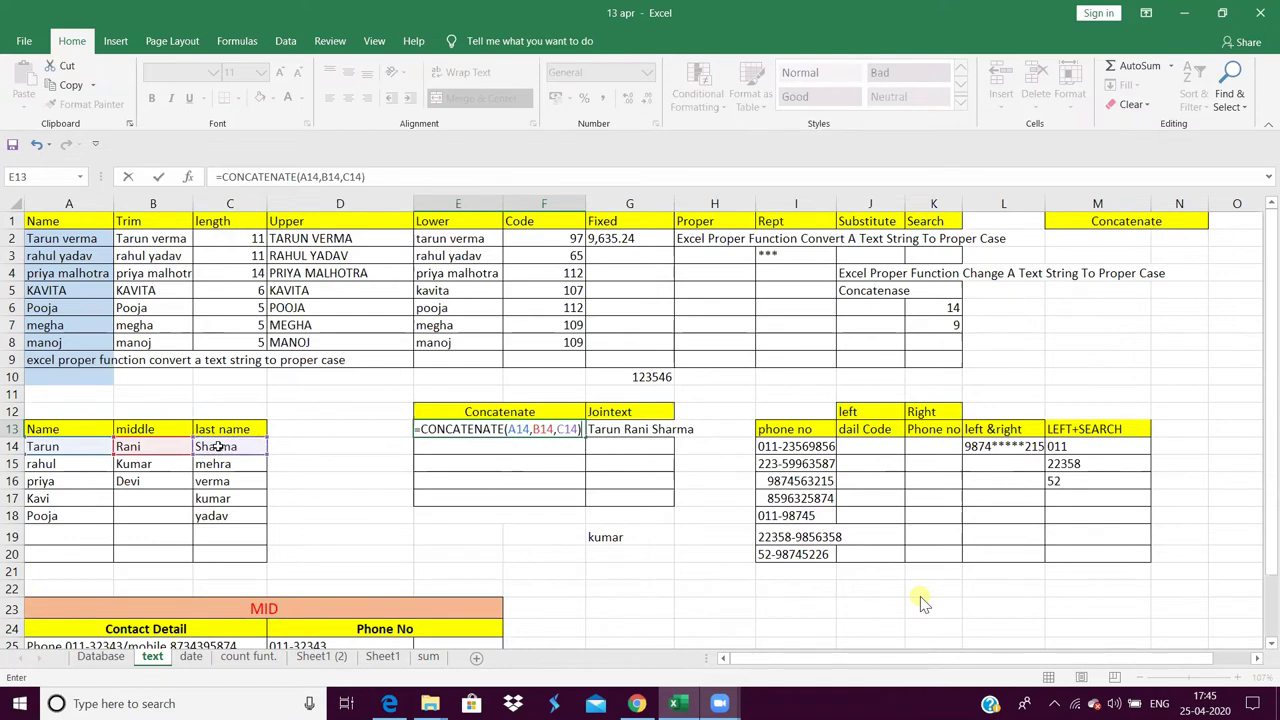
key(Return)
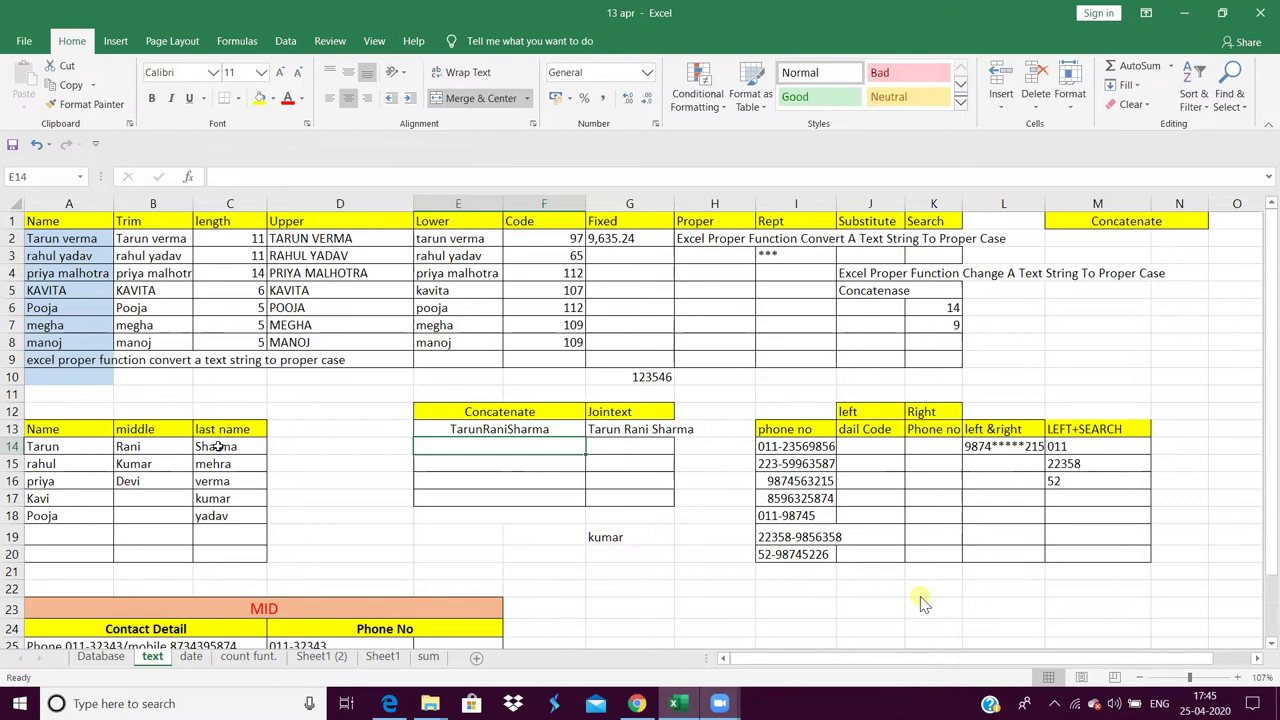
- Start a CONCATENATE formula in E14 referencing A14, B14 and C14
text(=)
text(co)
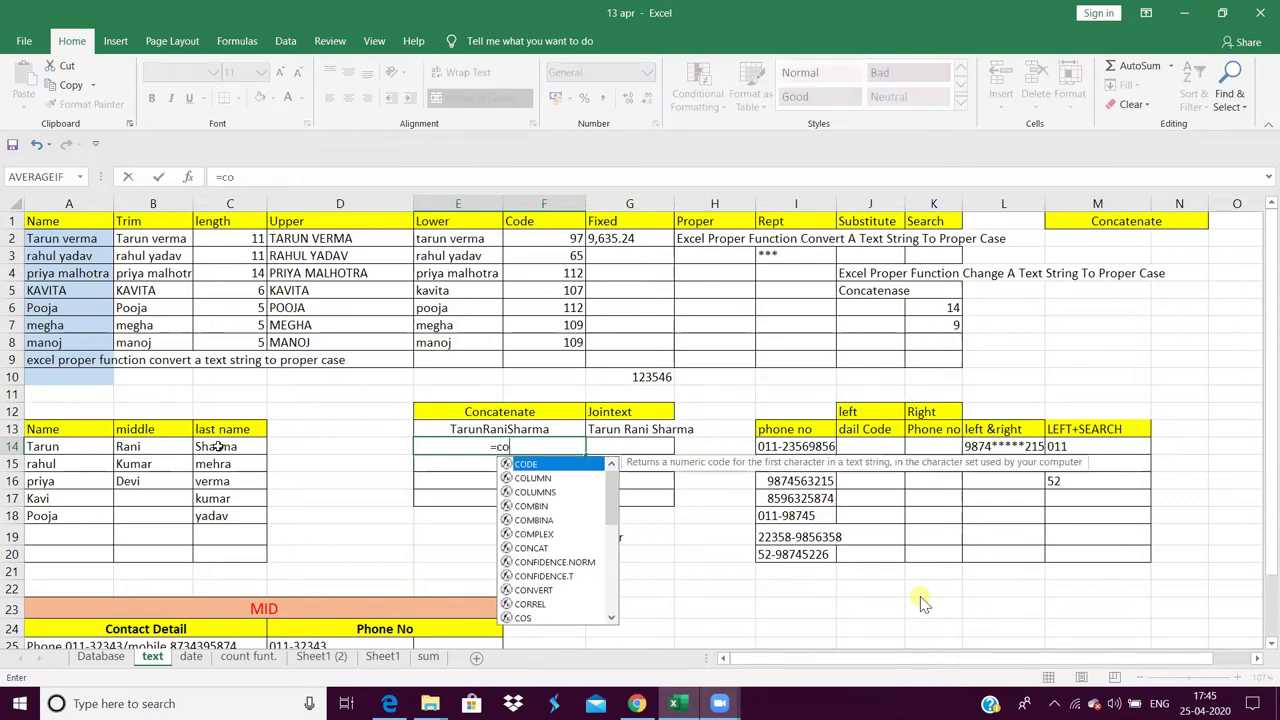
text(n)
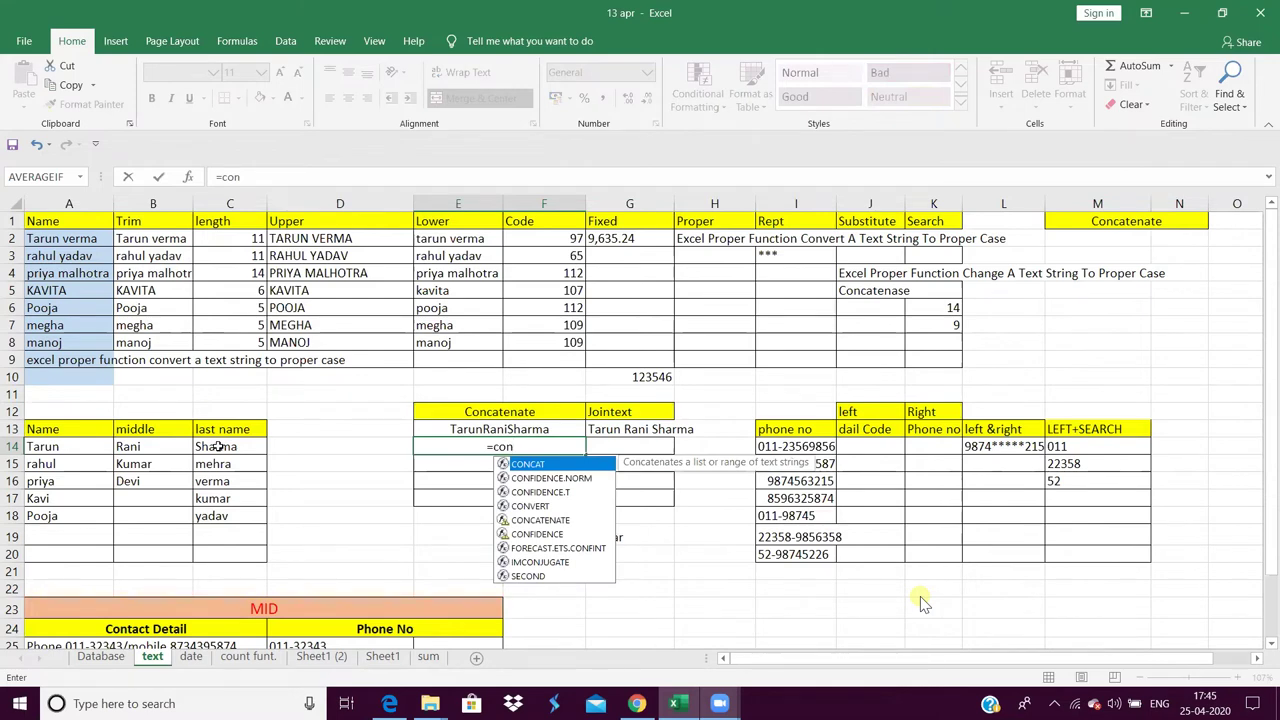
text(c)
key(Down)
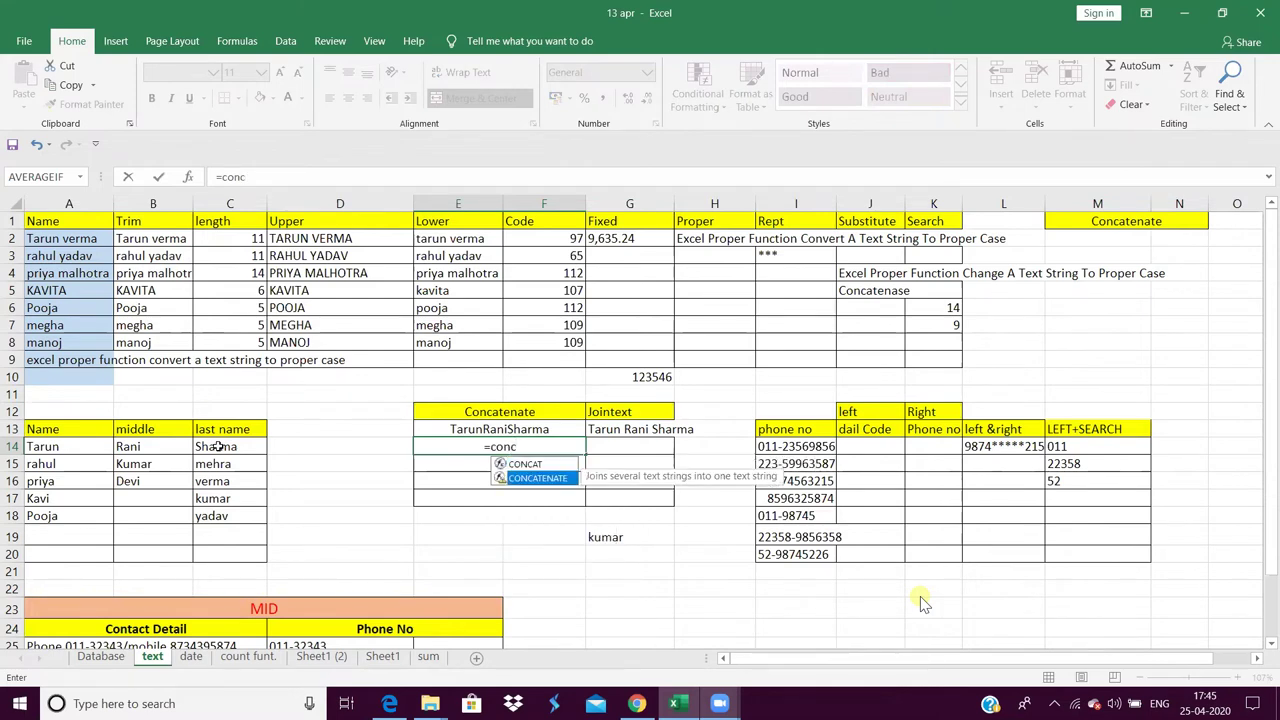
key(Tab)
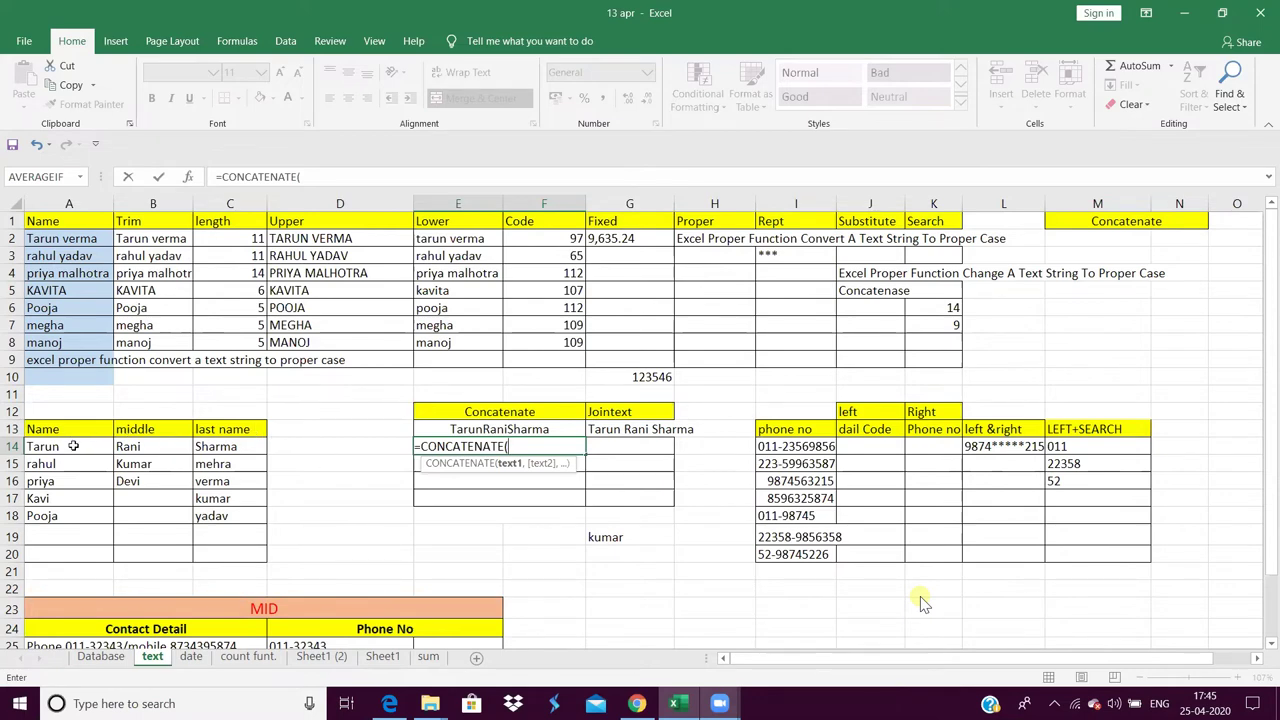
click(72, 446)
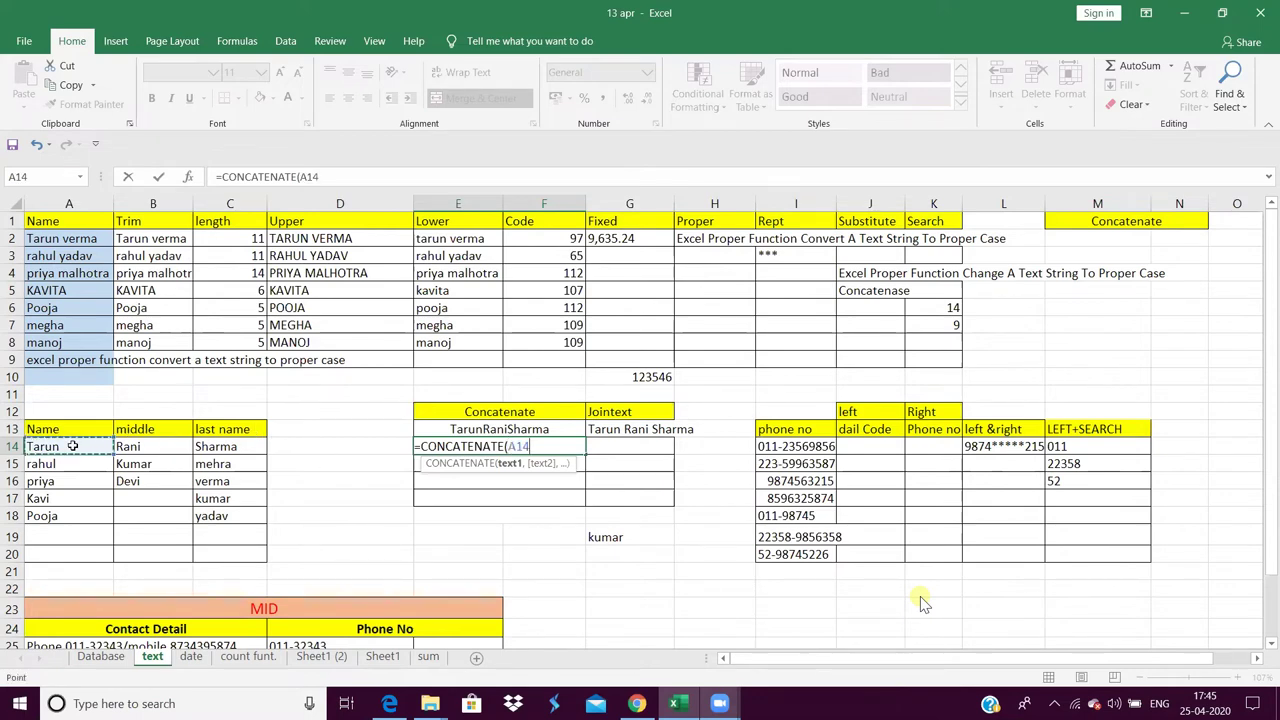
text(,)
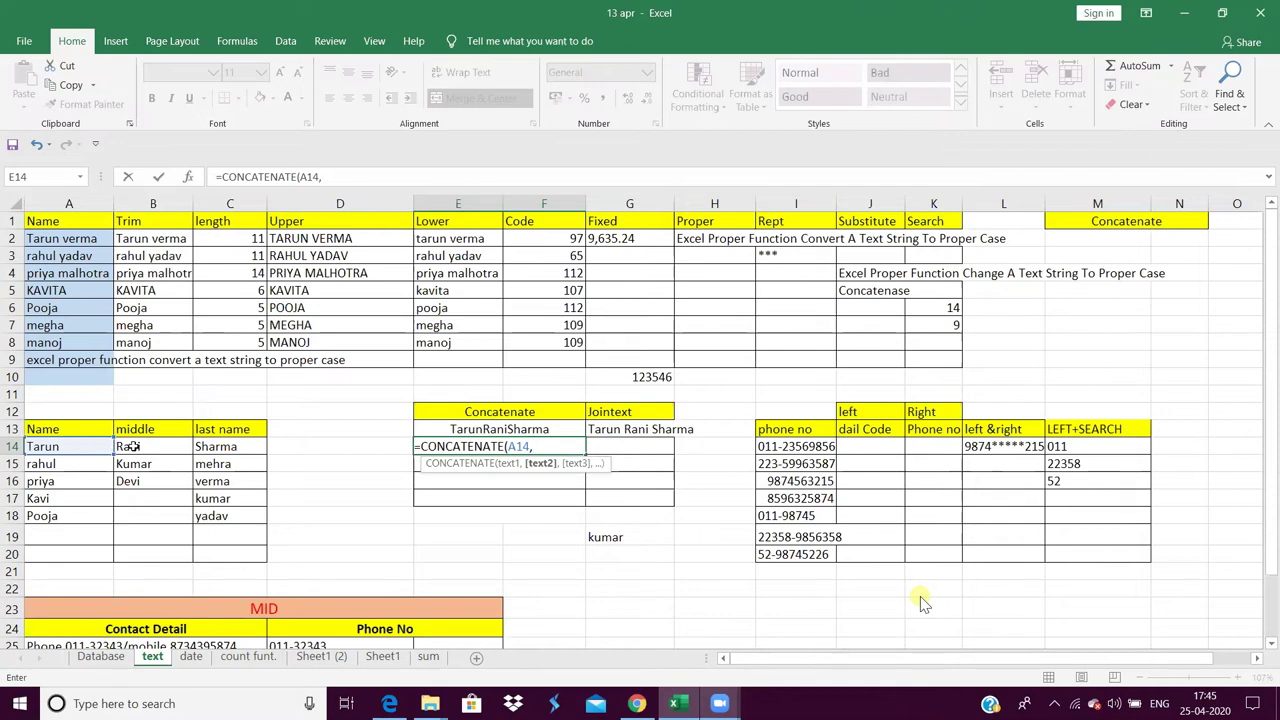
click(131, 447)
text(,)
click(220, 451)
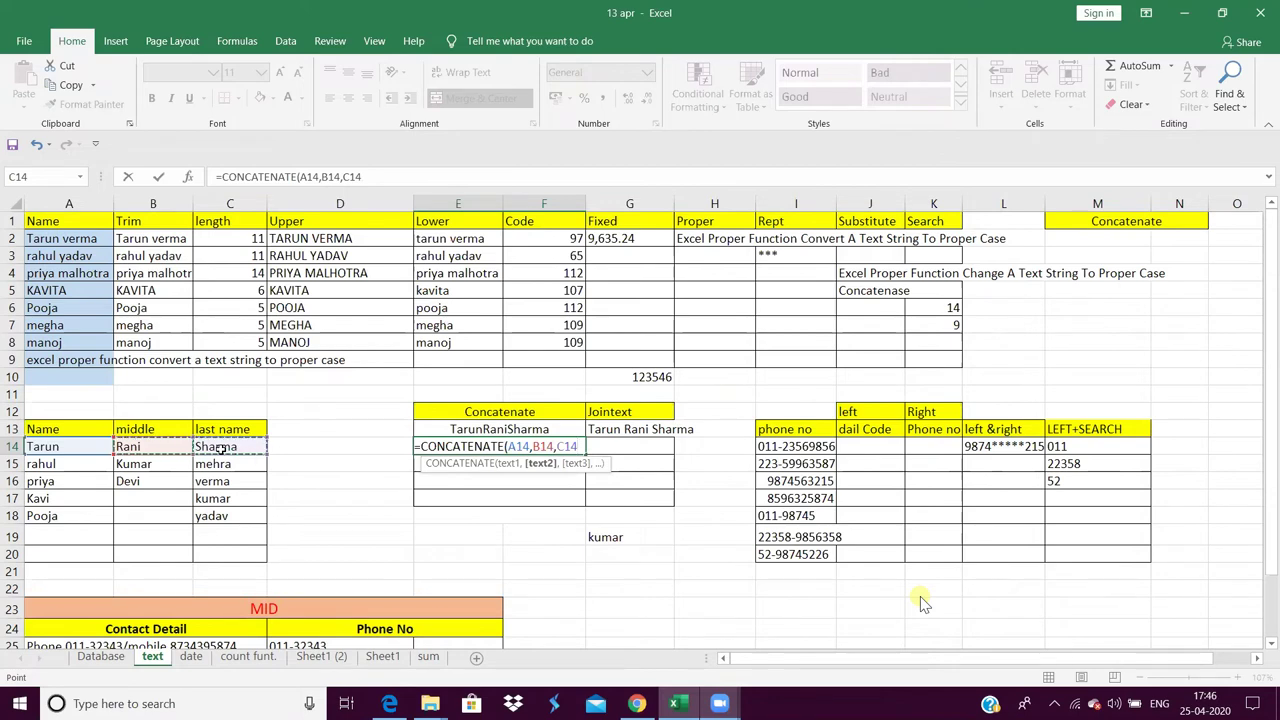
key(BackSpace)
key(BackSpace)
key(BackSpace)
key(BackSpace)
key(BackSpace)
key(BackSpace)
key(BackSpace)
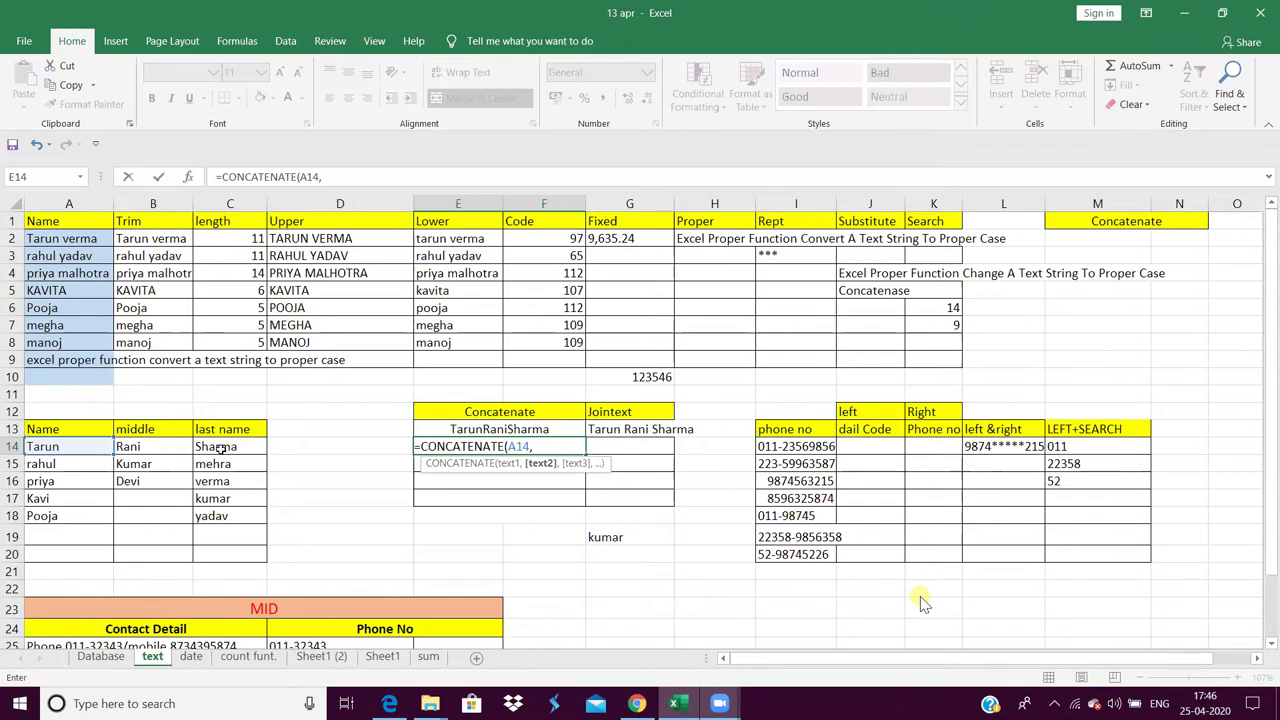
text(")
text( ")
text(,)
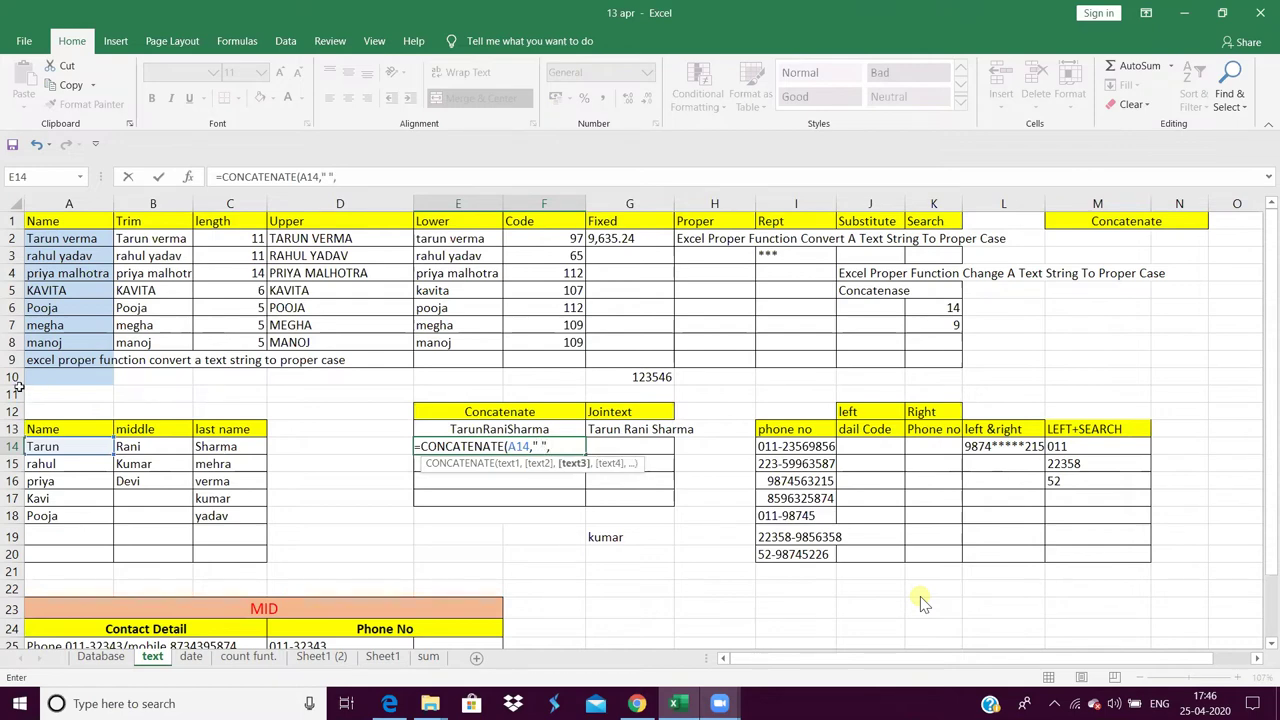
click(133, 446)
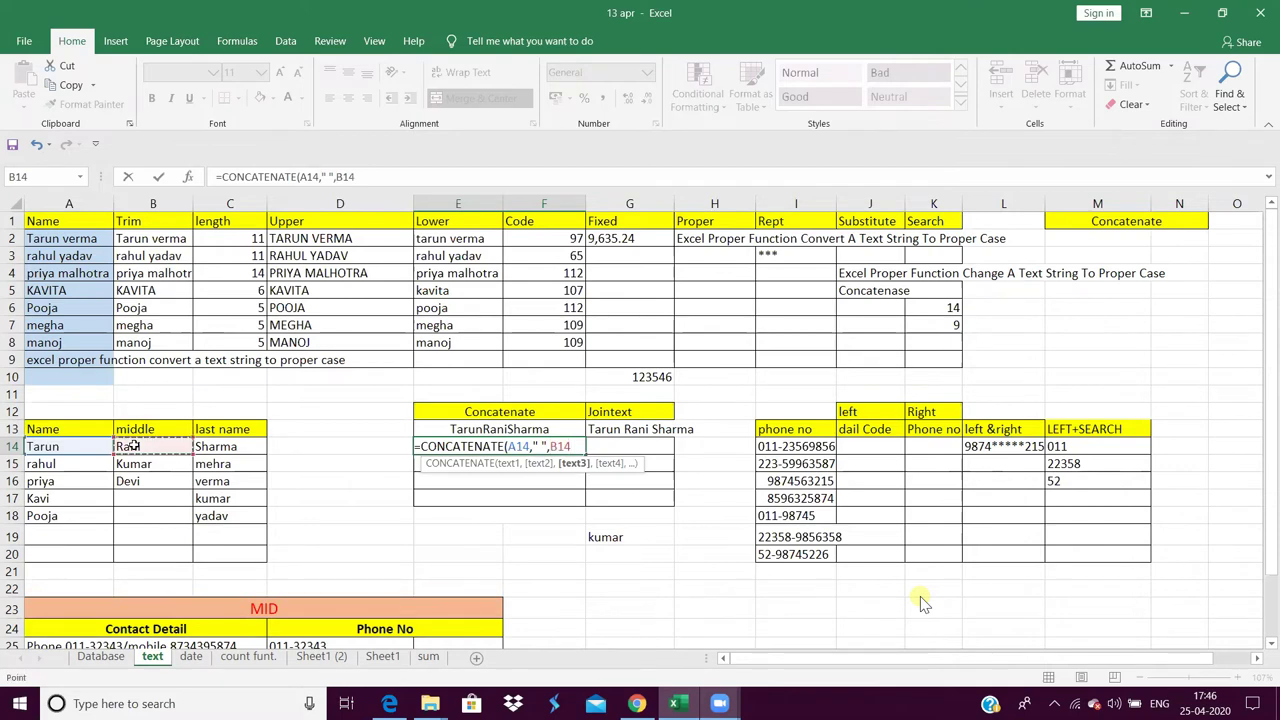
text(,)
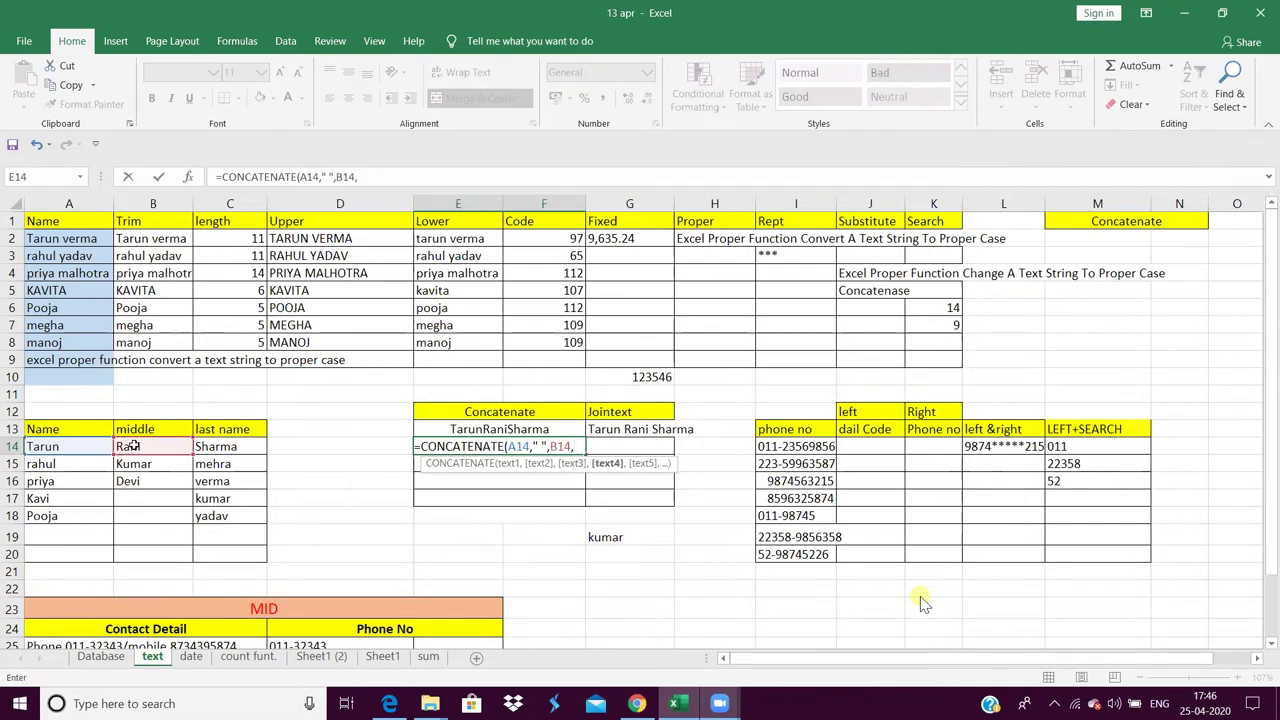
text(")
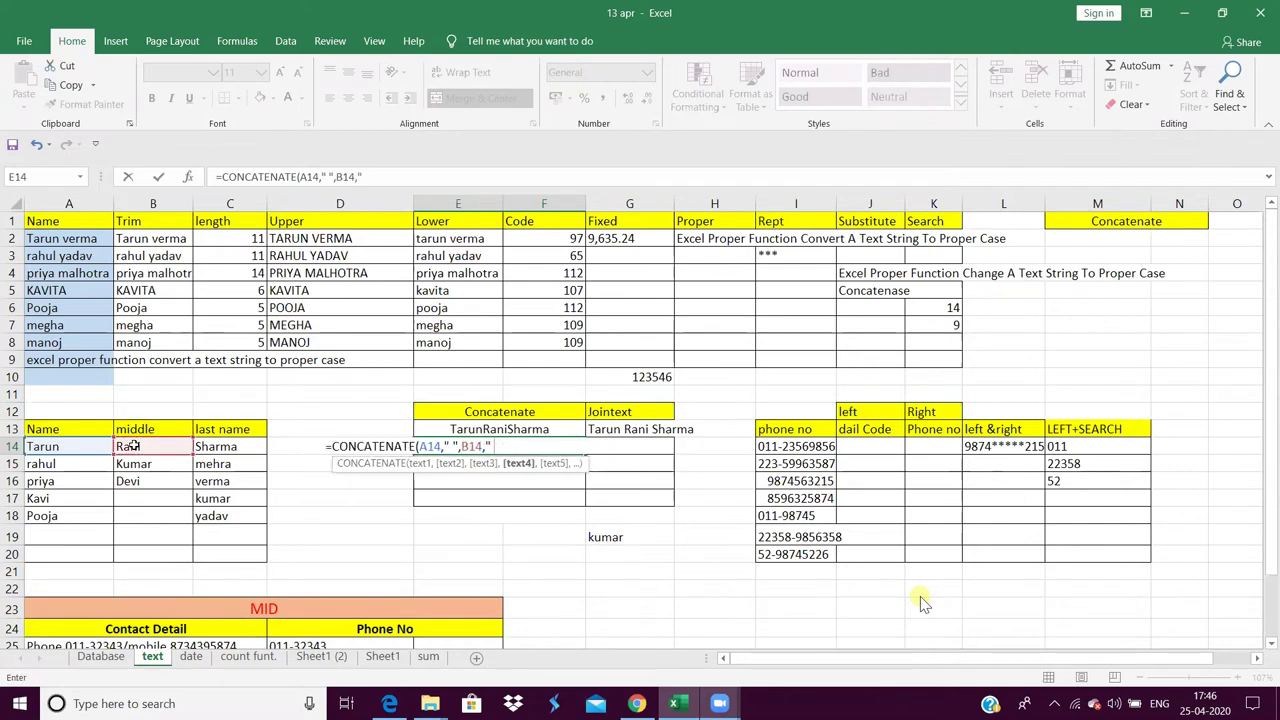
text( ")
text(,)
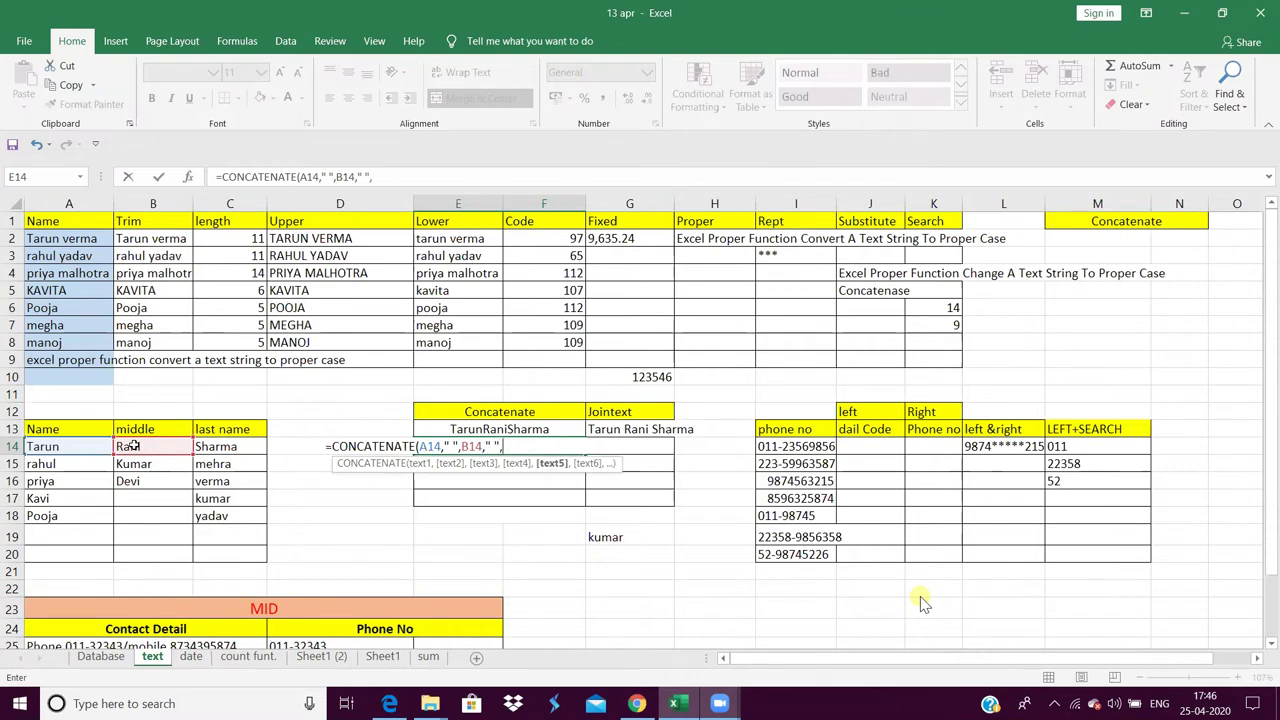
click(213, 446)
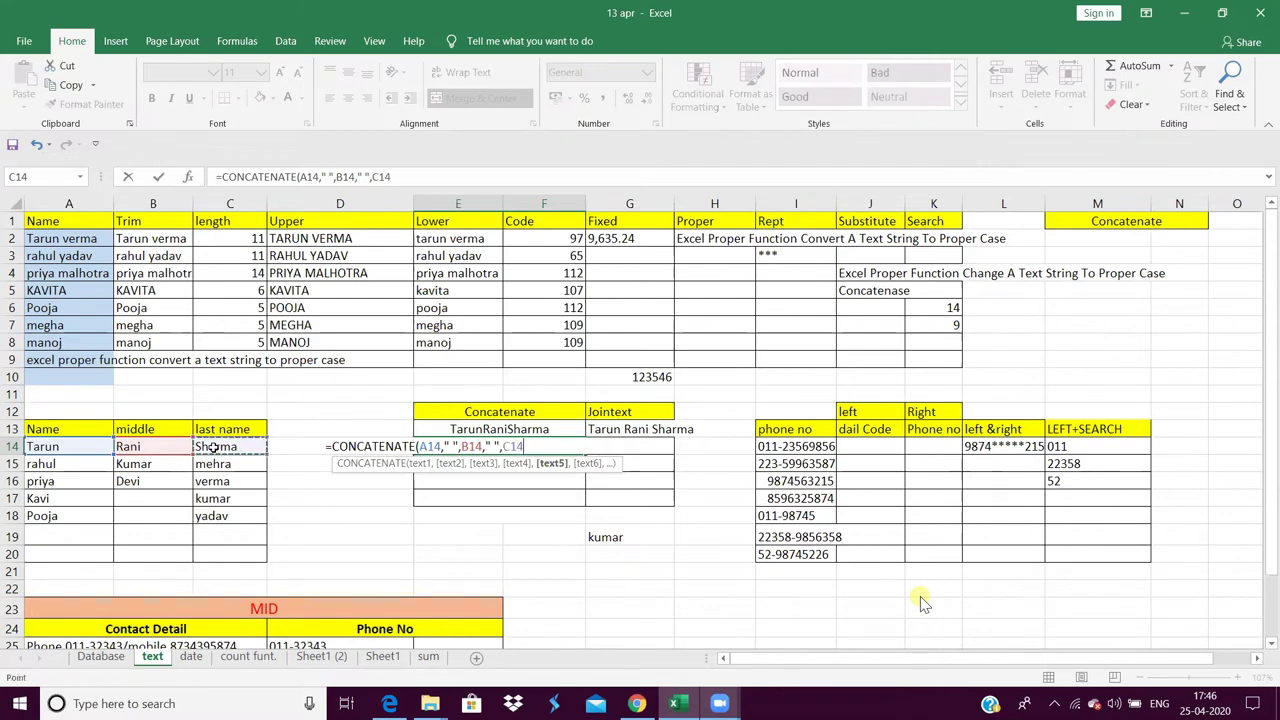
text(,)
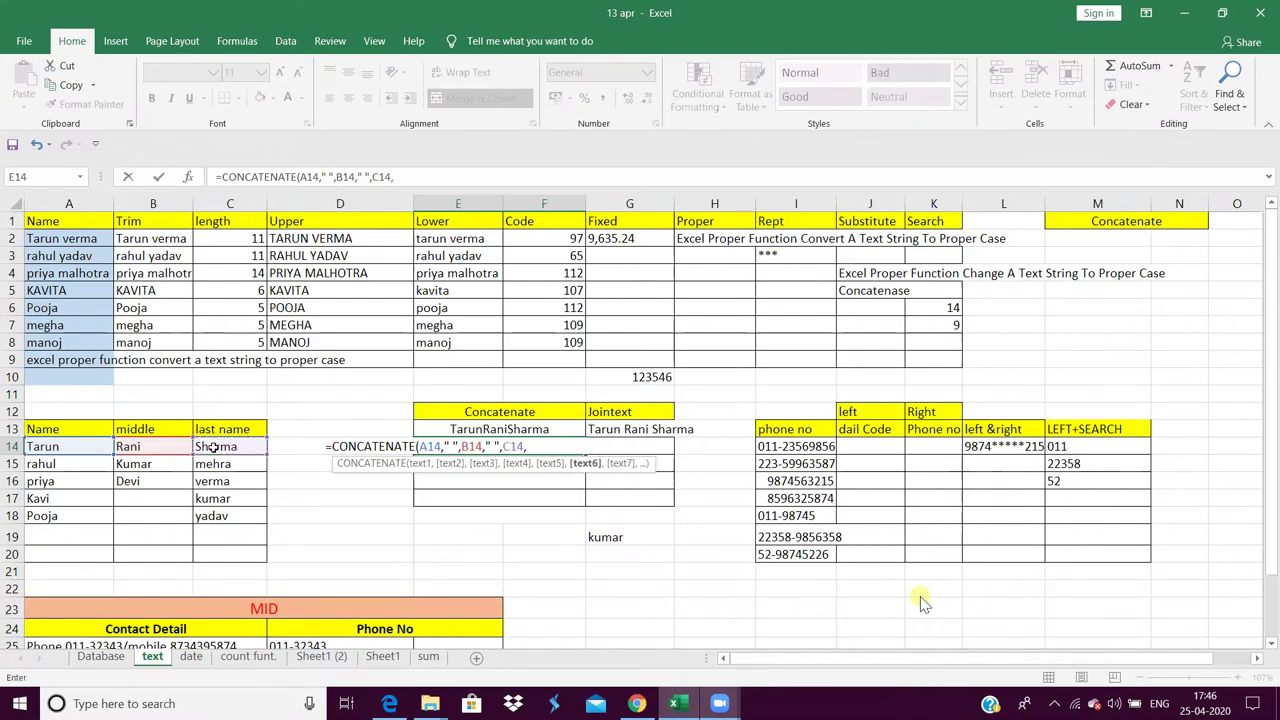
text(")
text( ")
text())
key(Return)
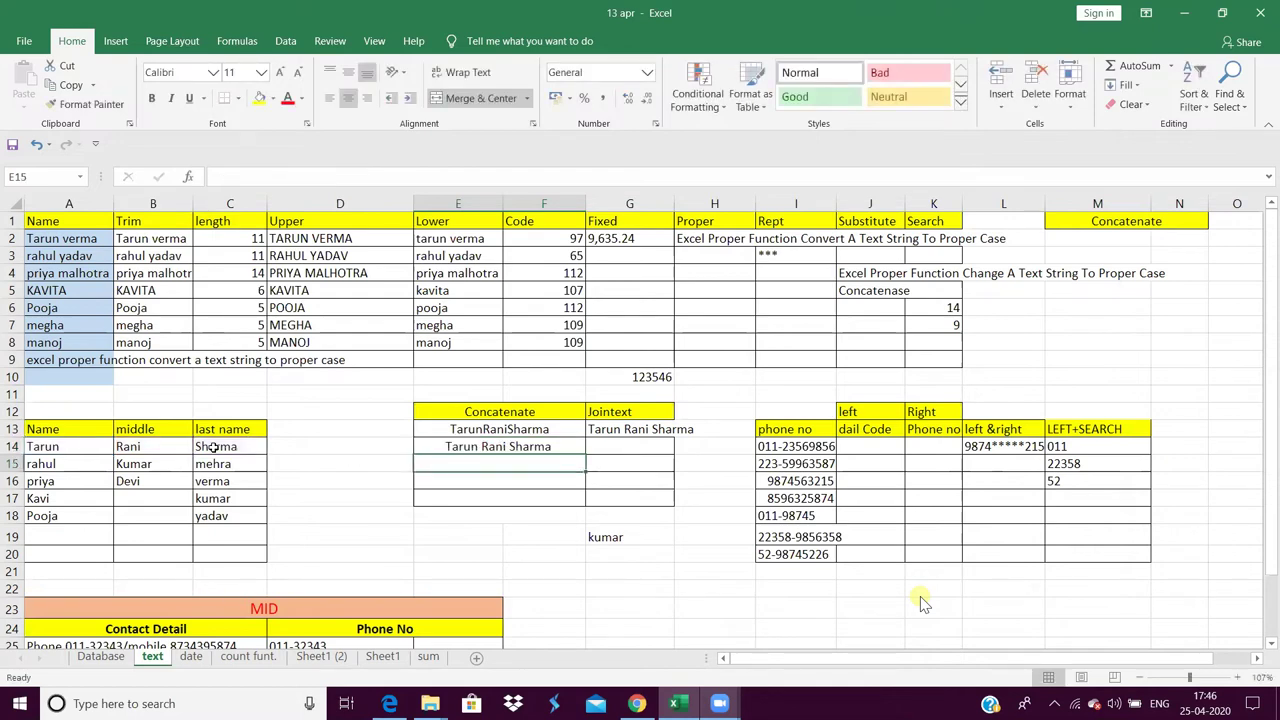
- Change the E14 CONCATENATE separators from spaces to hyphens "-"
click(458, 445)
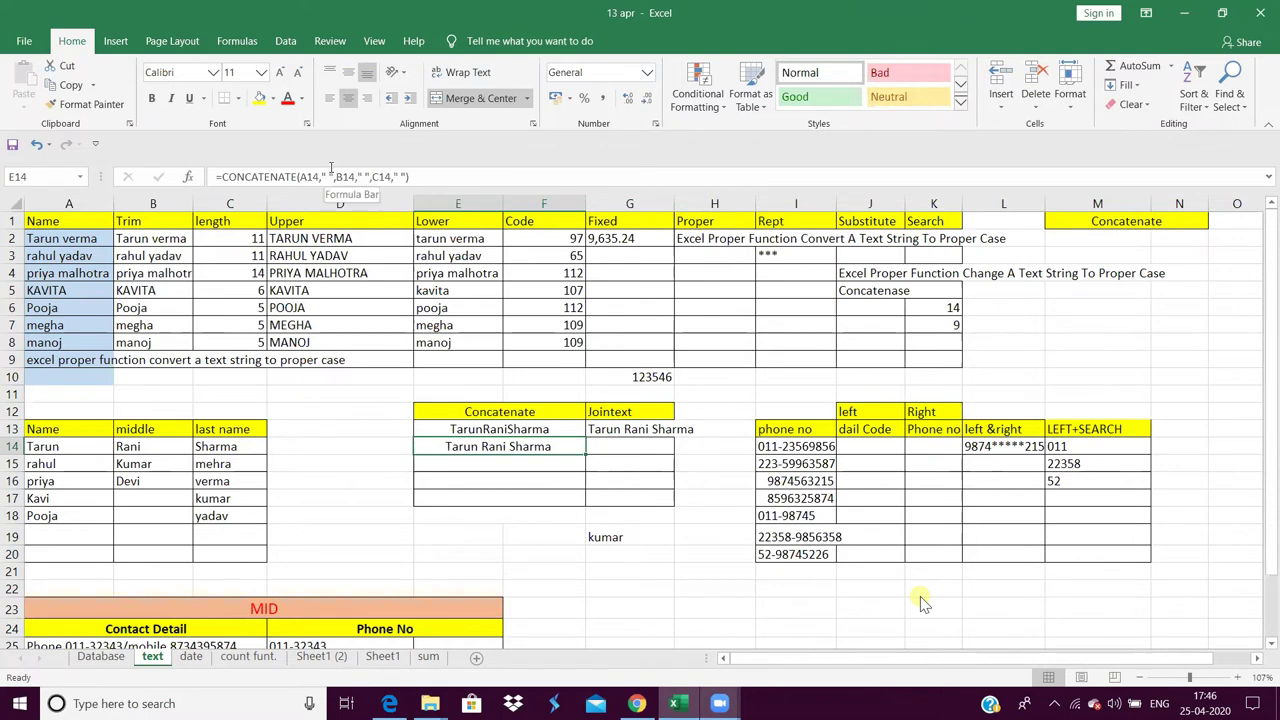
click(330, 176)
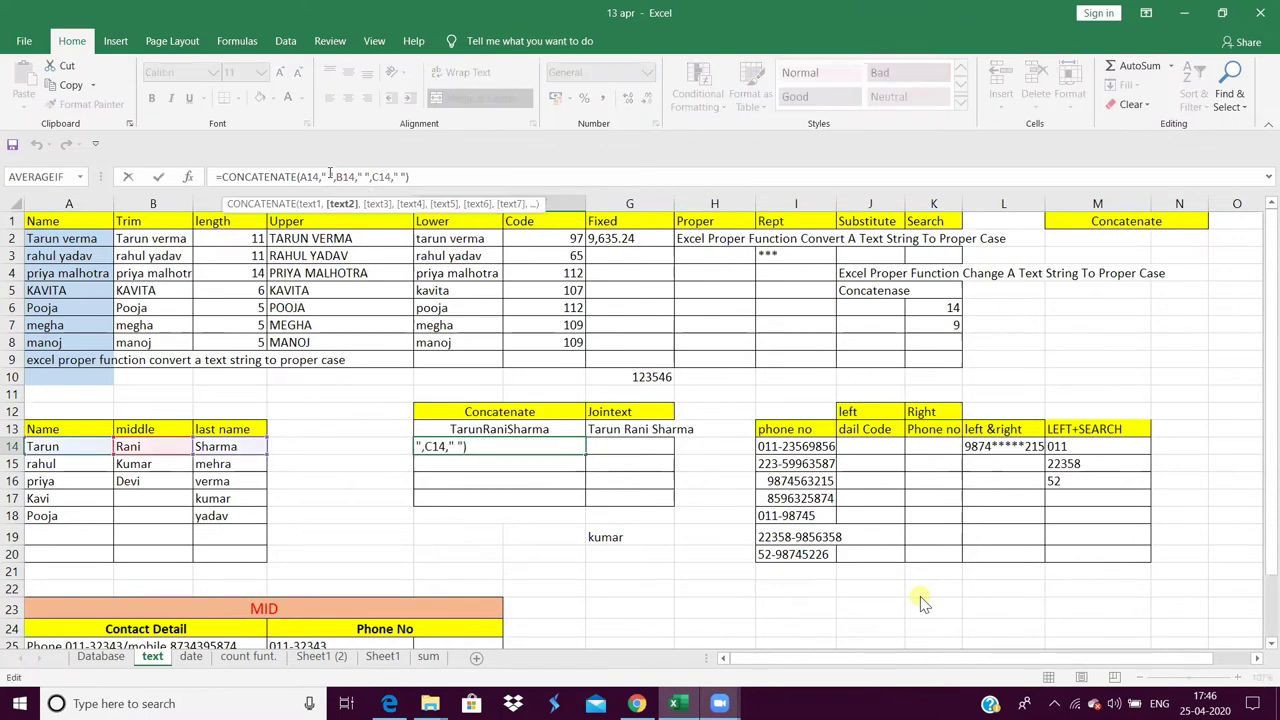
text(-)
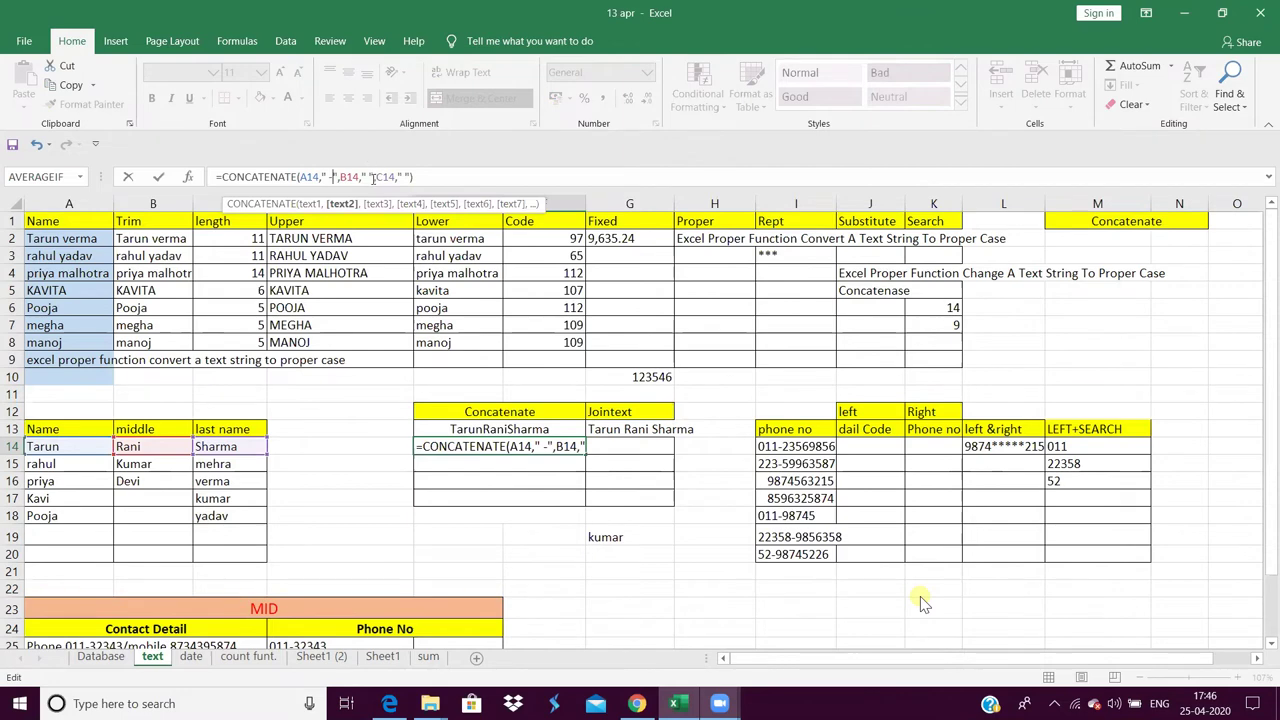
click(370, 176)
text(-)
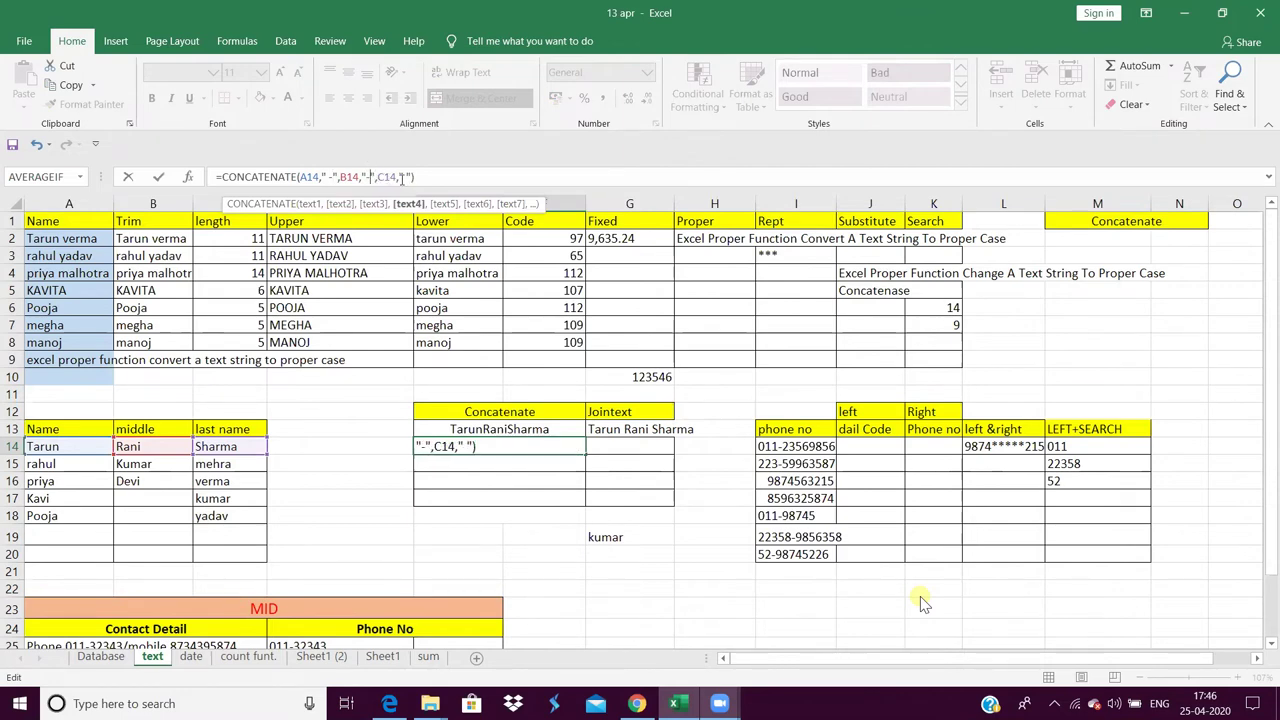
click(404, 177)
key(BackSpace)
text(-)
key(Return)
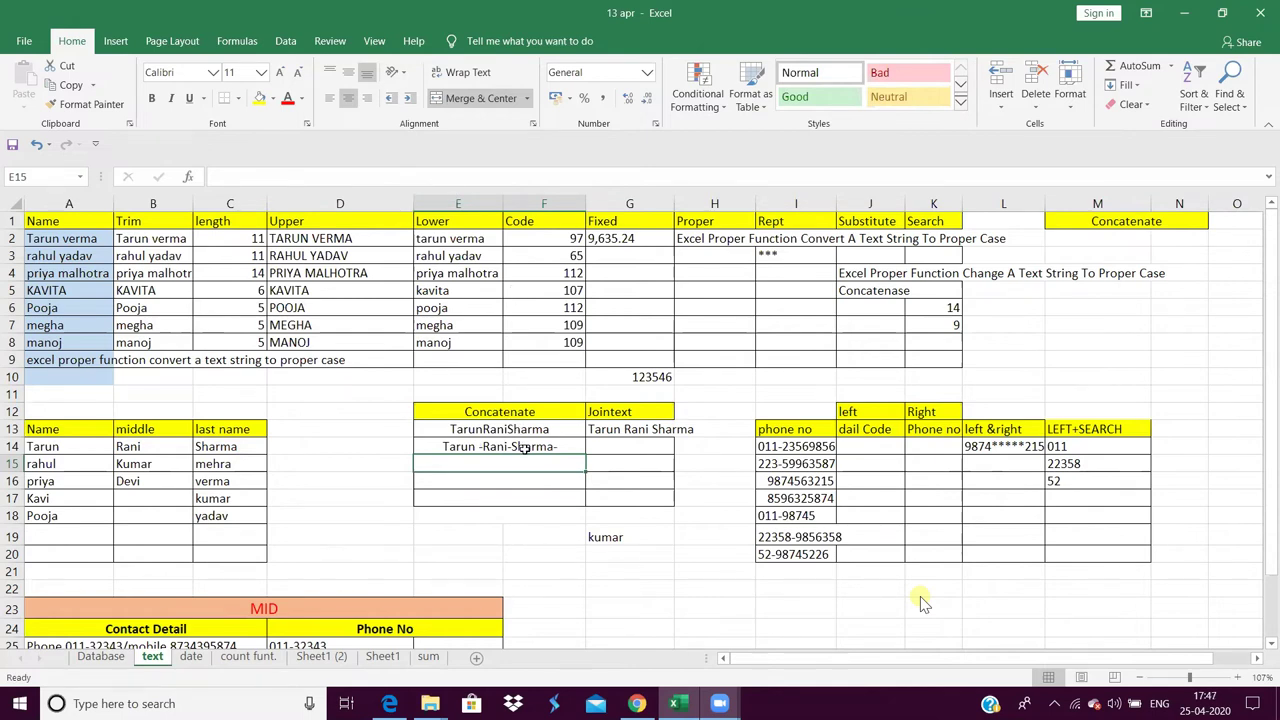
click(521, 449)
click(450, 166)
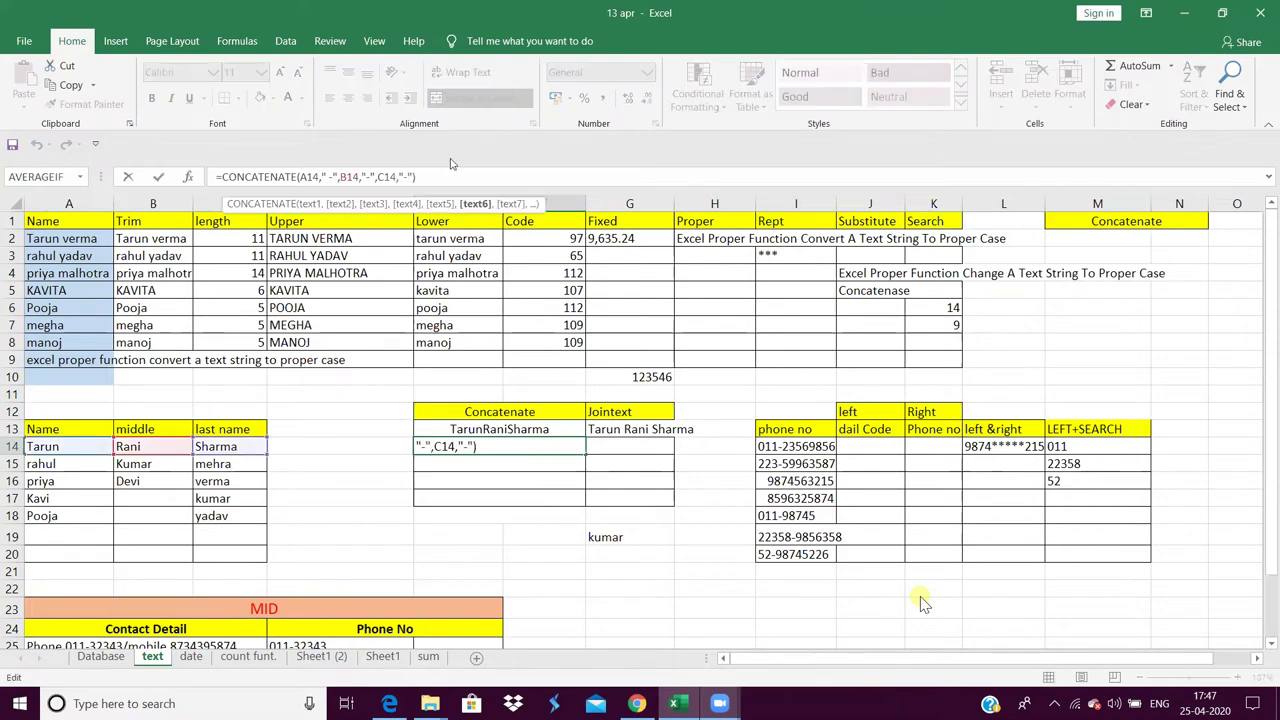
key(BackSpace)
key(BackSpace)
key(BackSpace)
key(BackSpace)
key(BackSpace)
text())
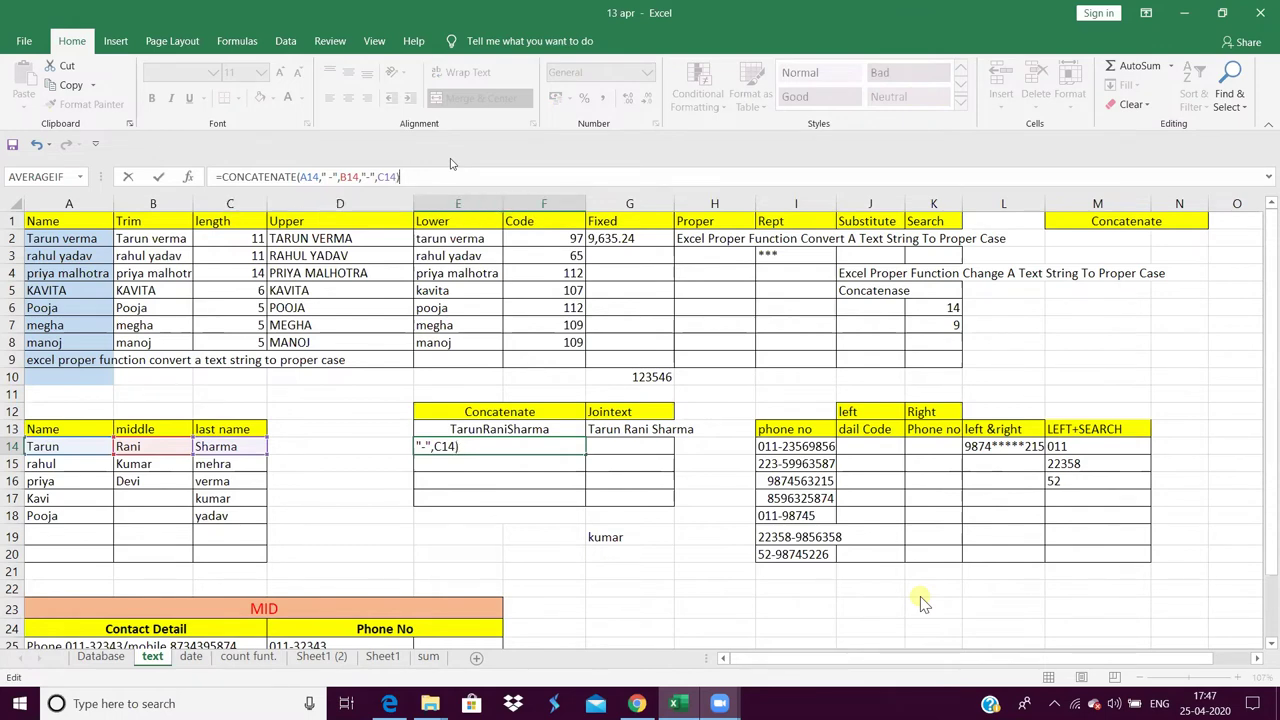
key(Return)
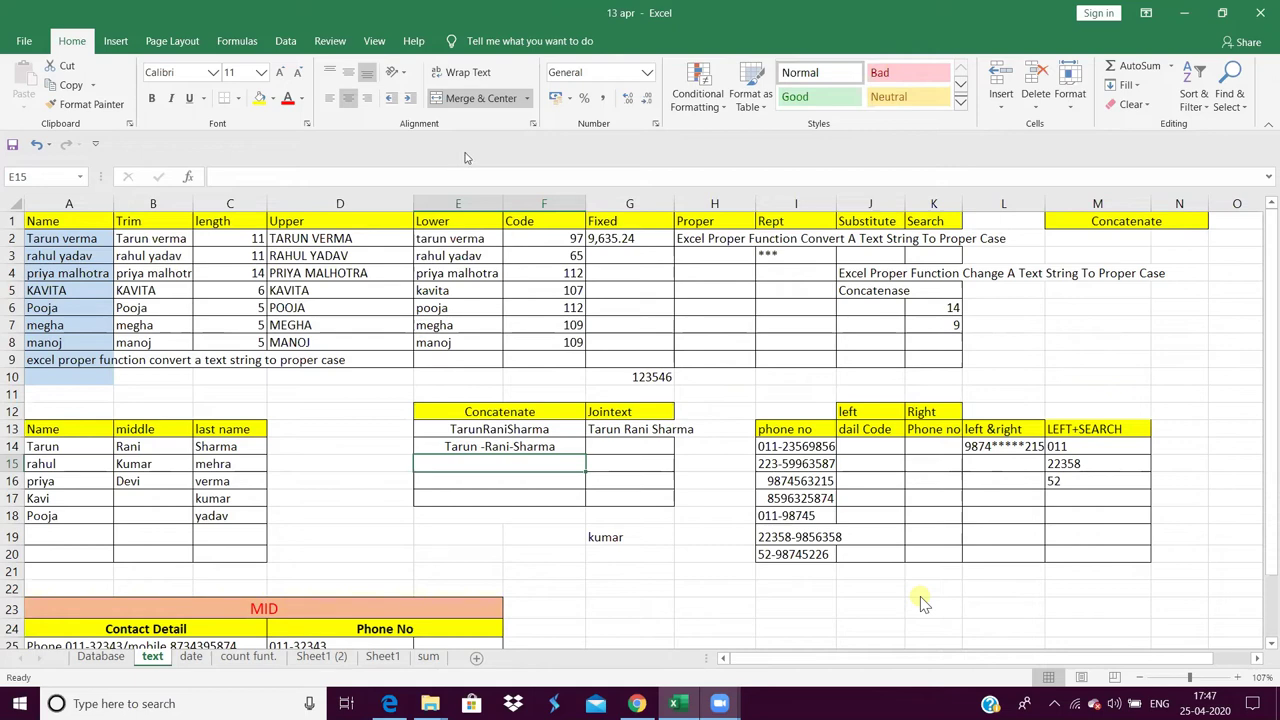
key(Up)
key(Up)
key(Right)
key(Right)
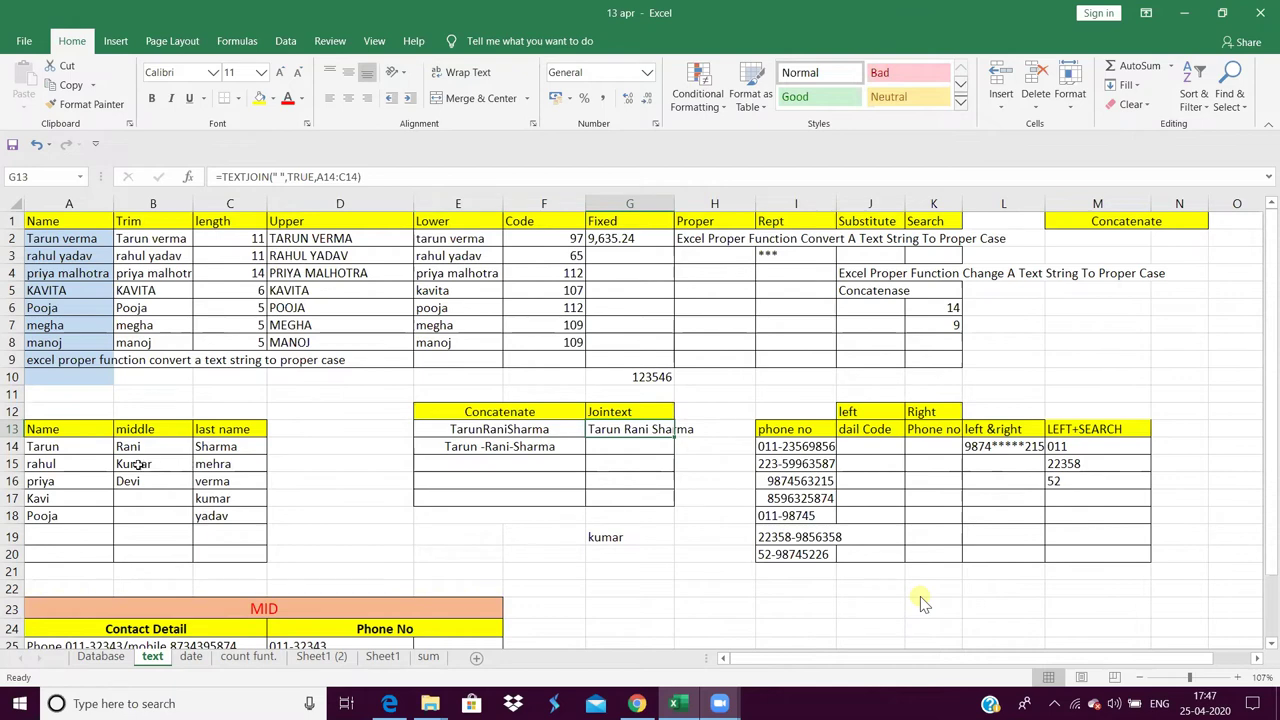
click(45, 446)
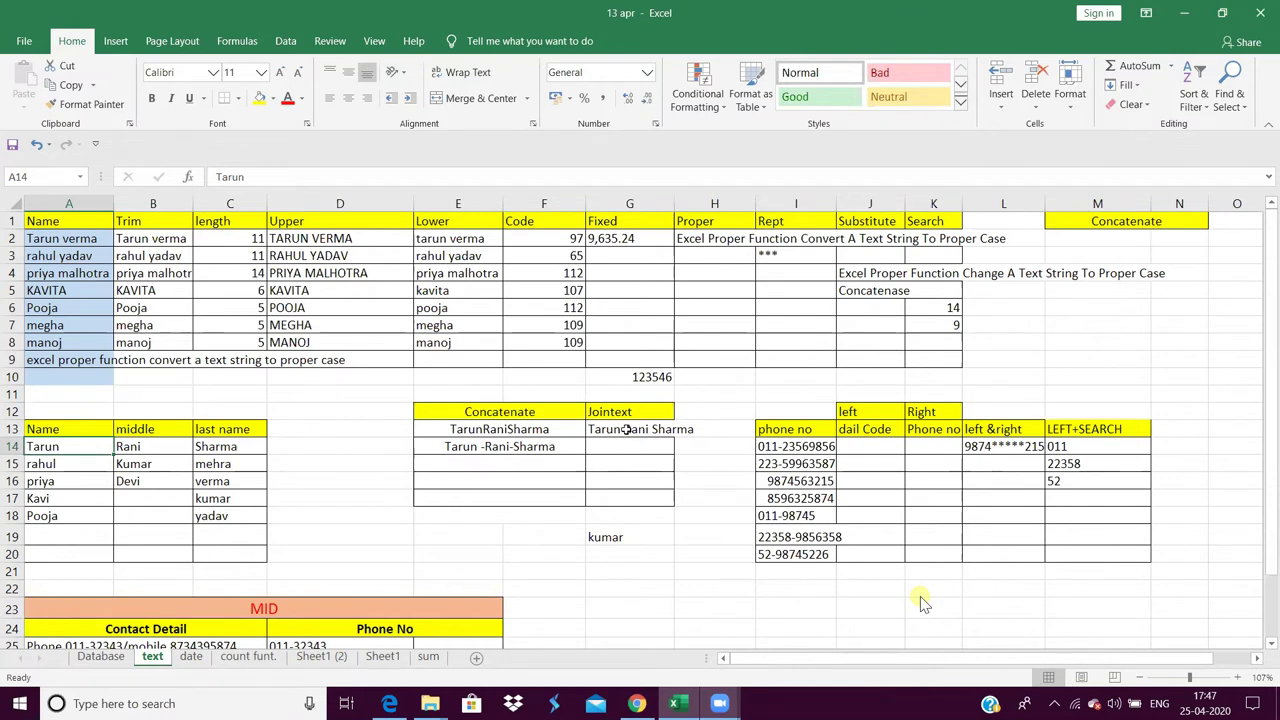
click(625, 429)
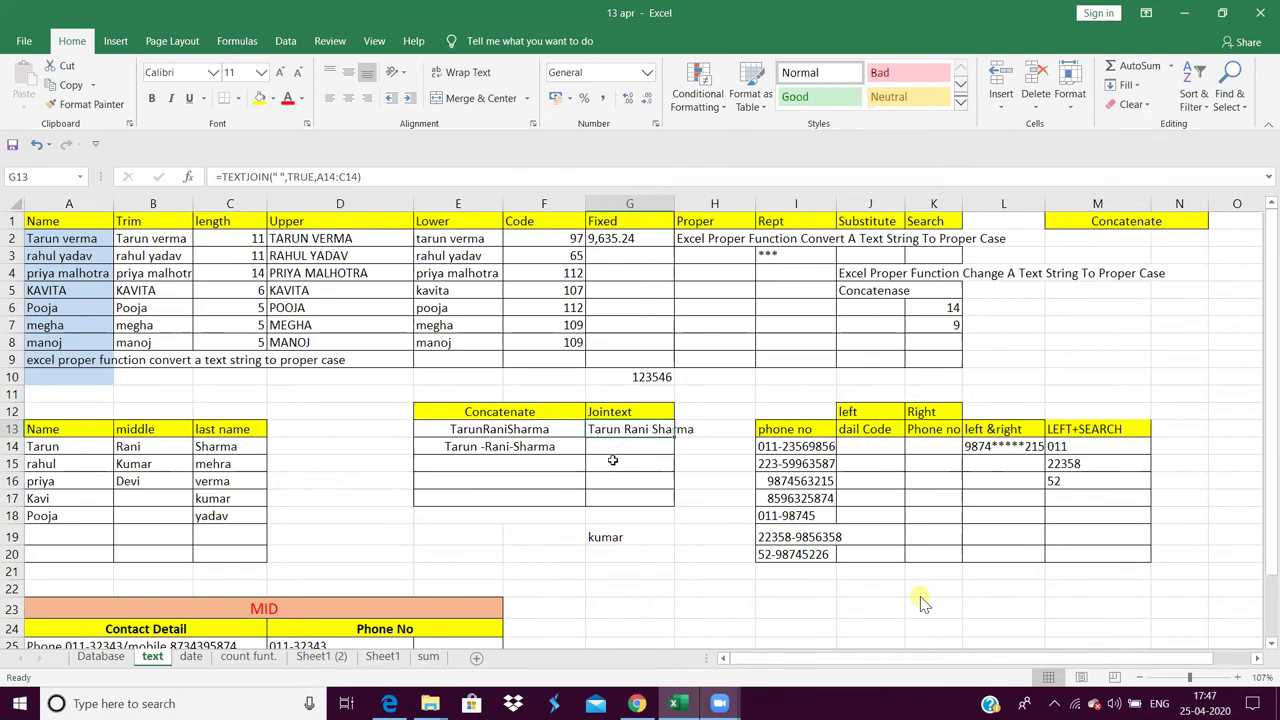
click(610, 447)
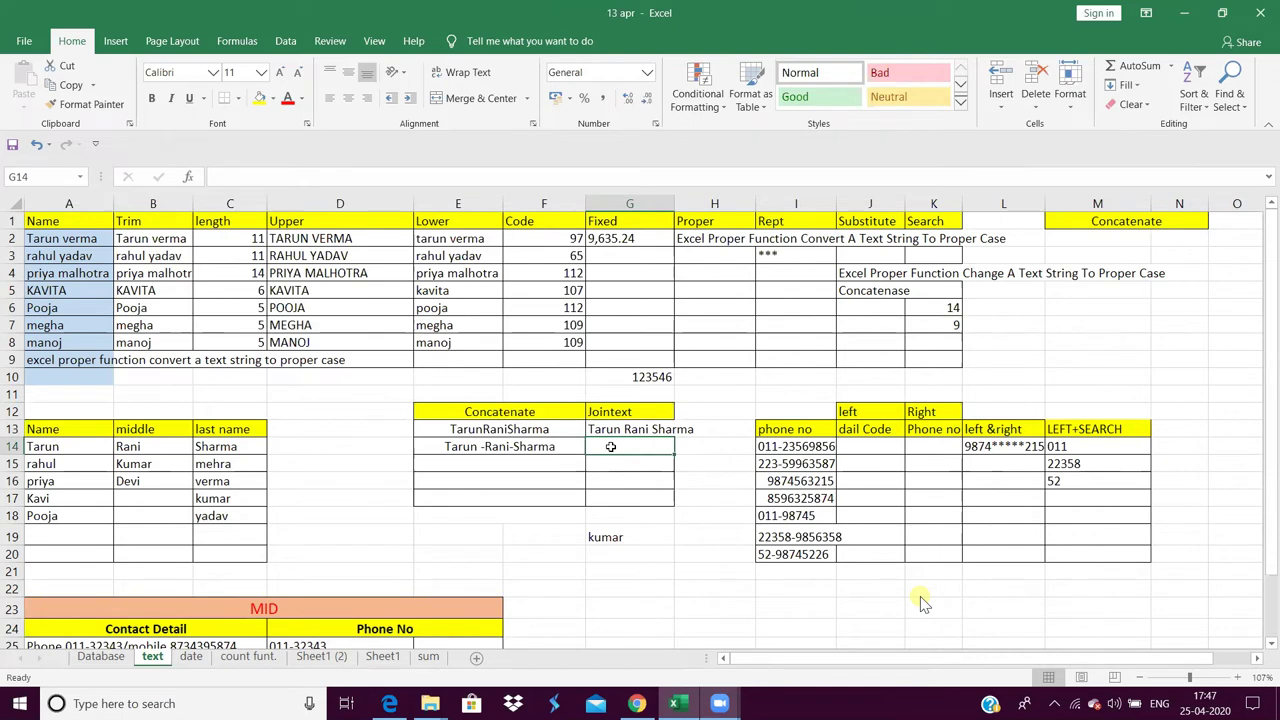
- Begin a TEXTJOIN formula in G14 with a space " " as the delimiter
text(=)
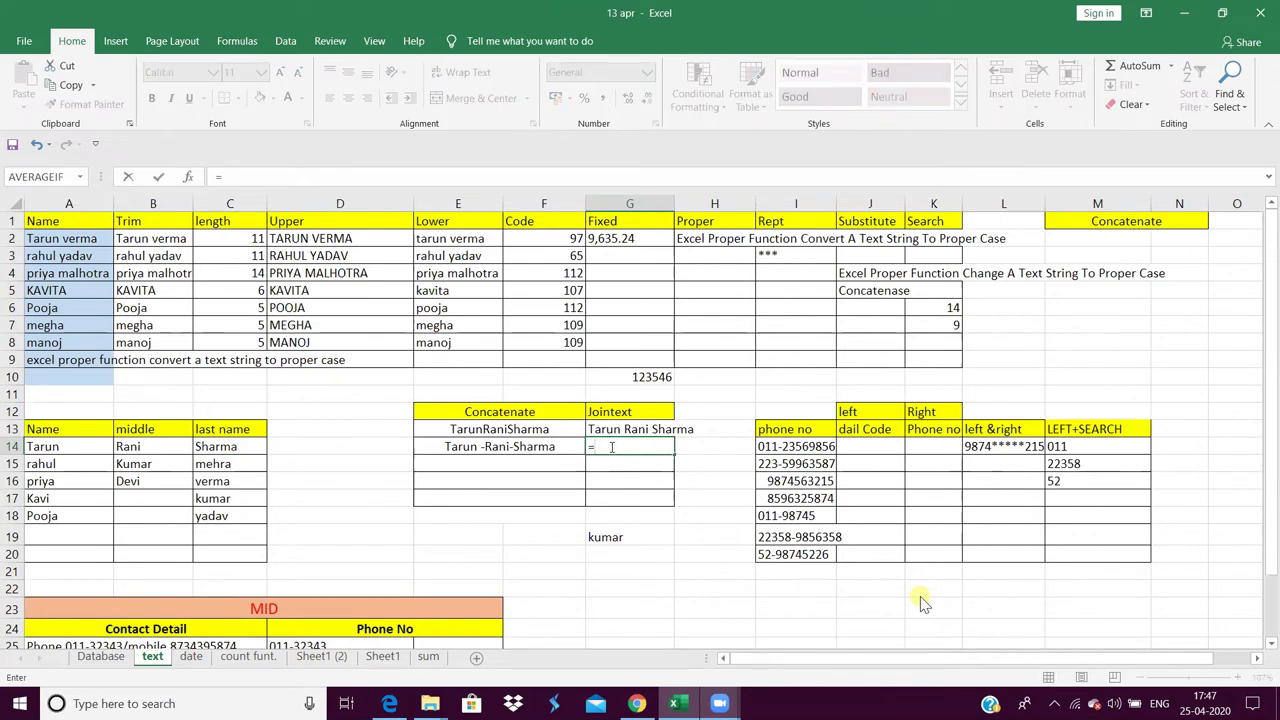
text(joi)
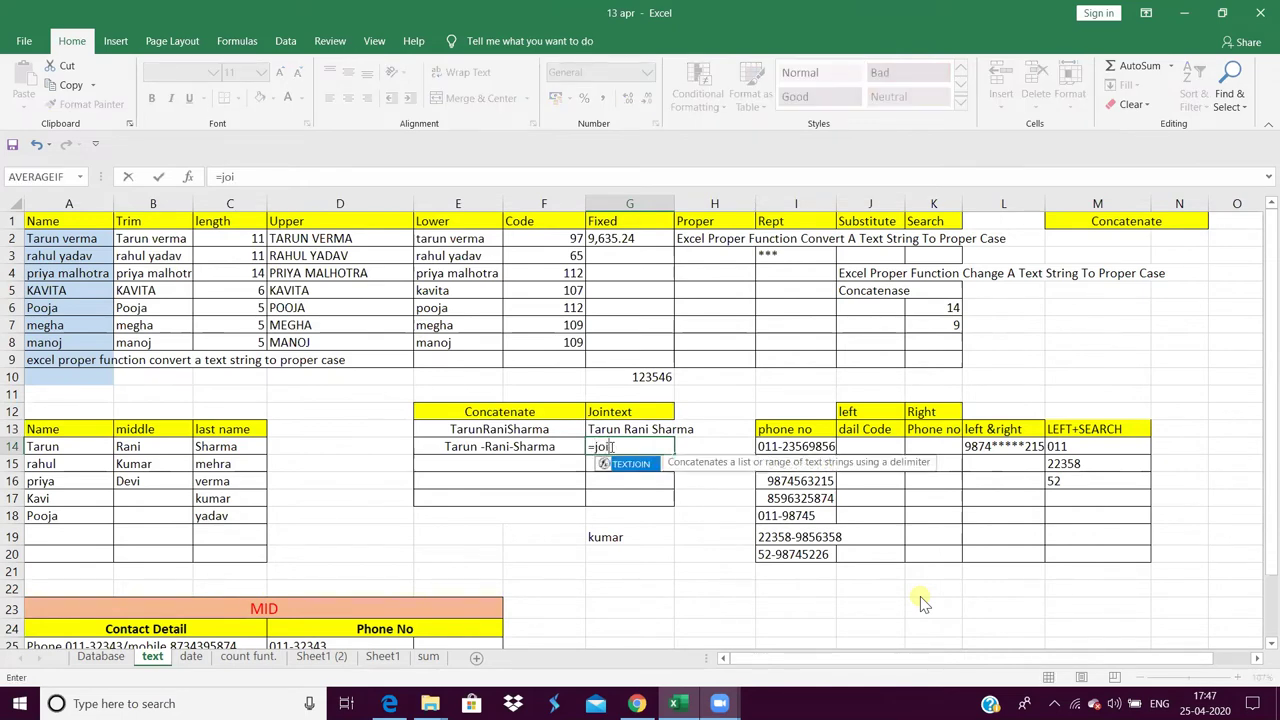
key(Tab)
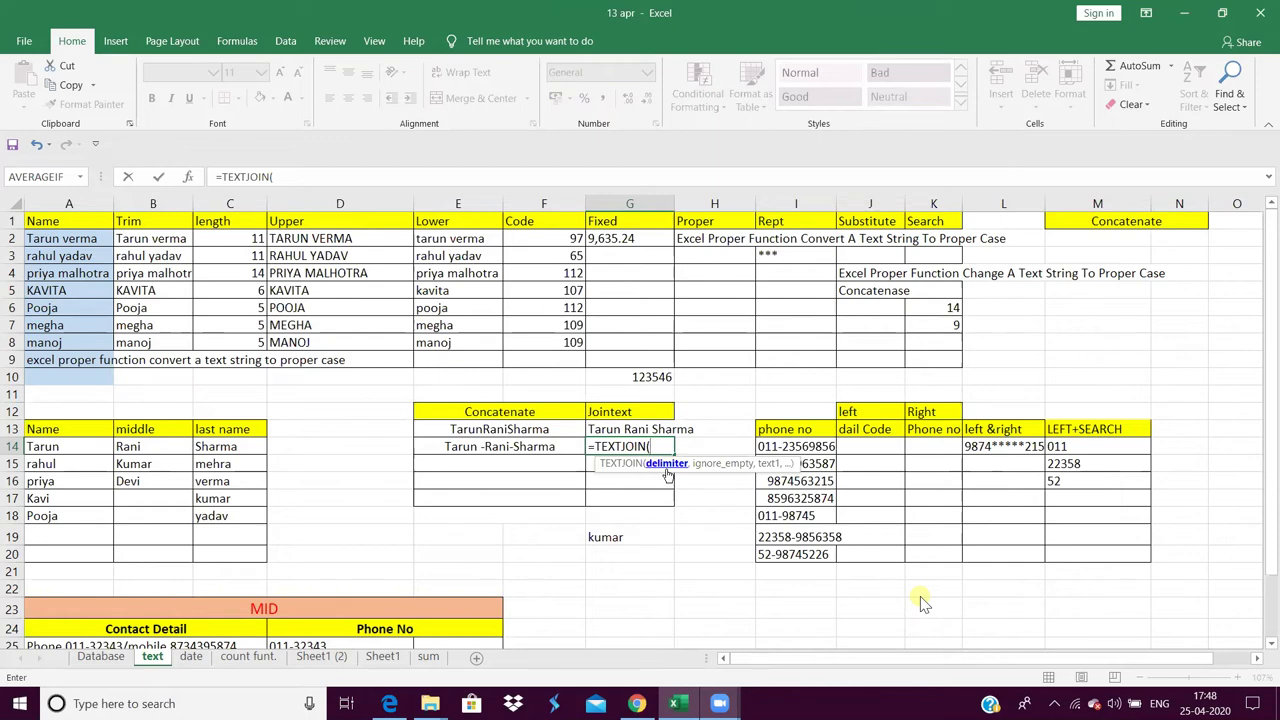
text(")
text(,)
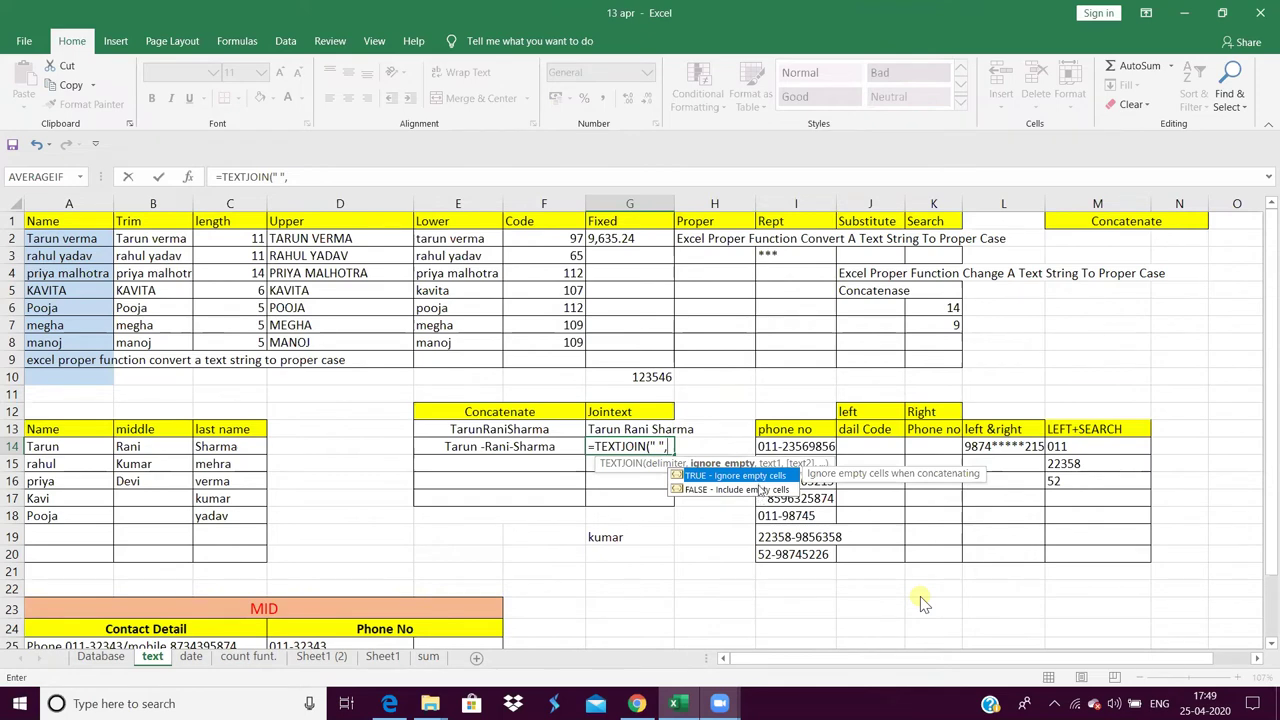
- Complete =TEXTJOIN(" ",TRUE,A14:C14) in G14 to join row 14's three name parts with spaces
double_click(750, 476)
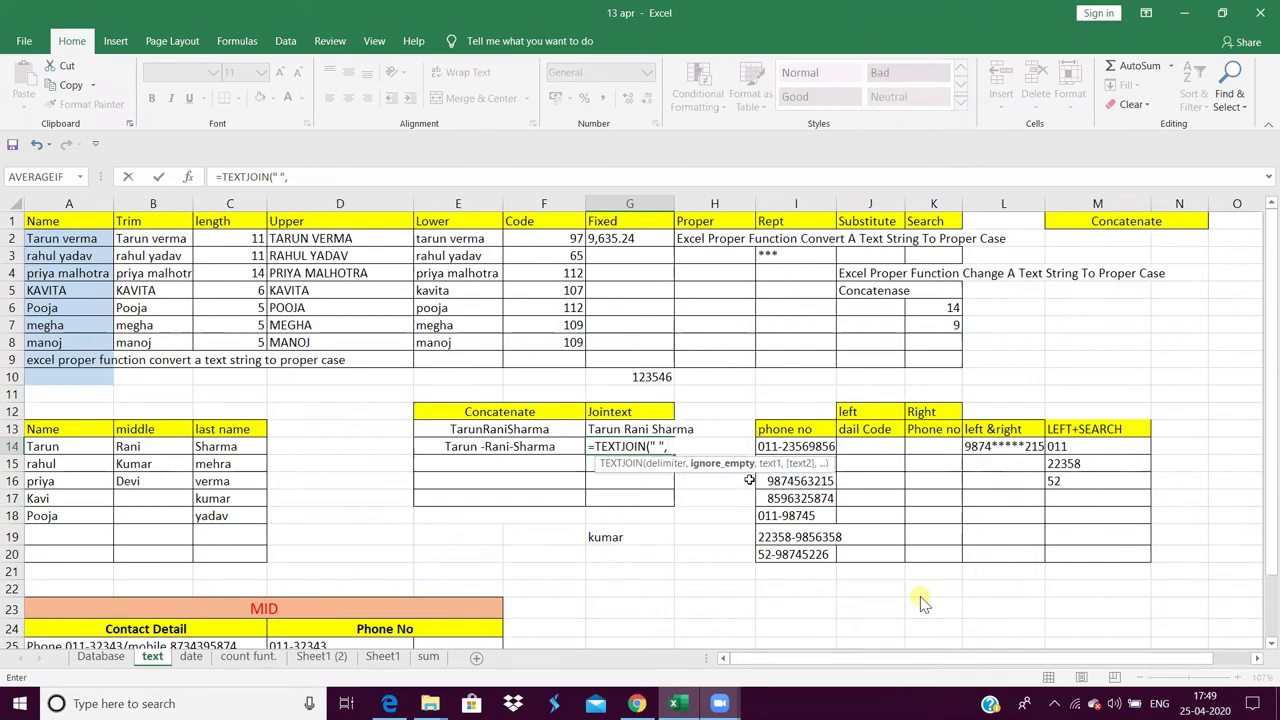
text(TRUE,)
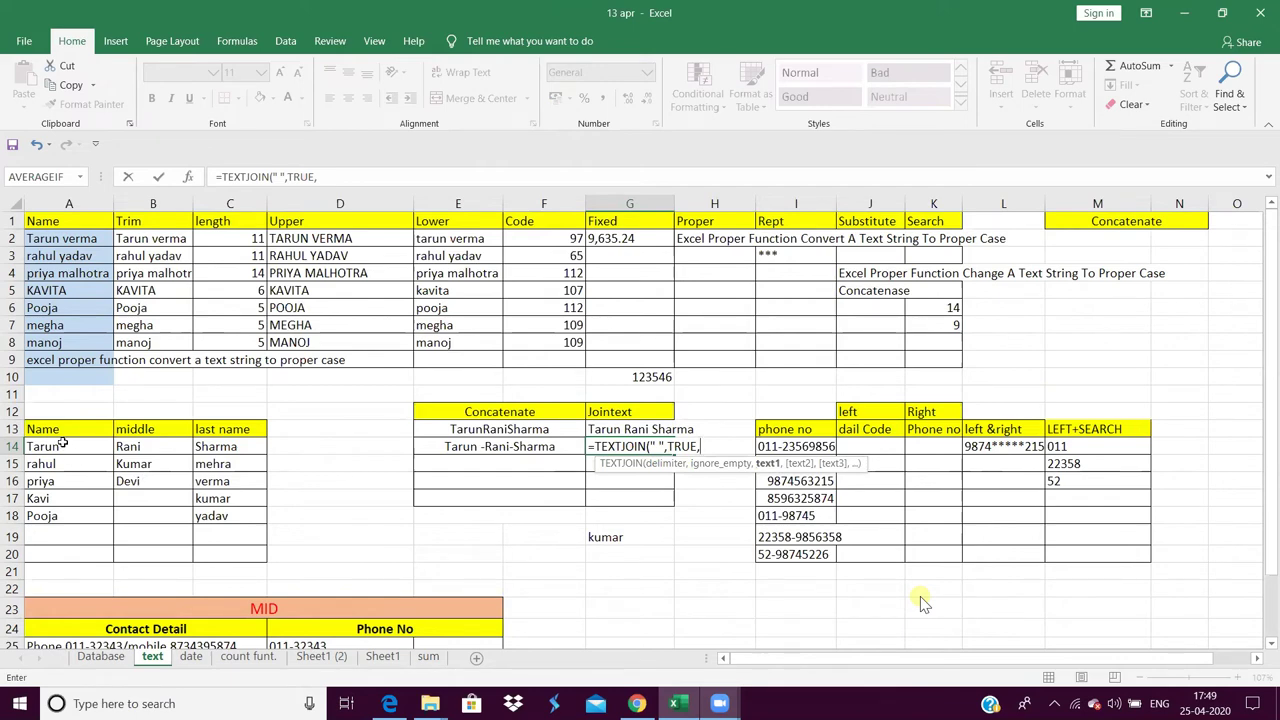
drag(64, 447, 207, 455)
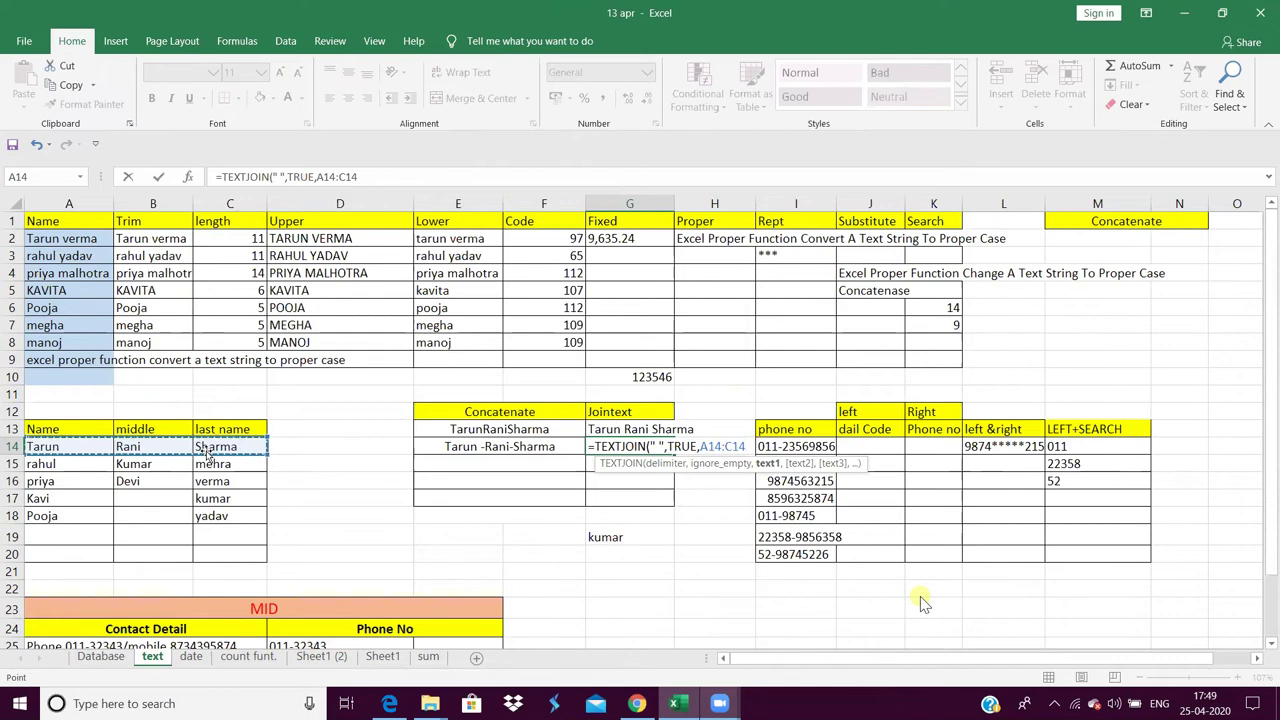
text())
key(Return)
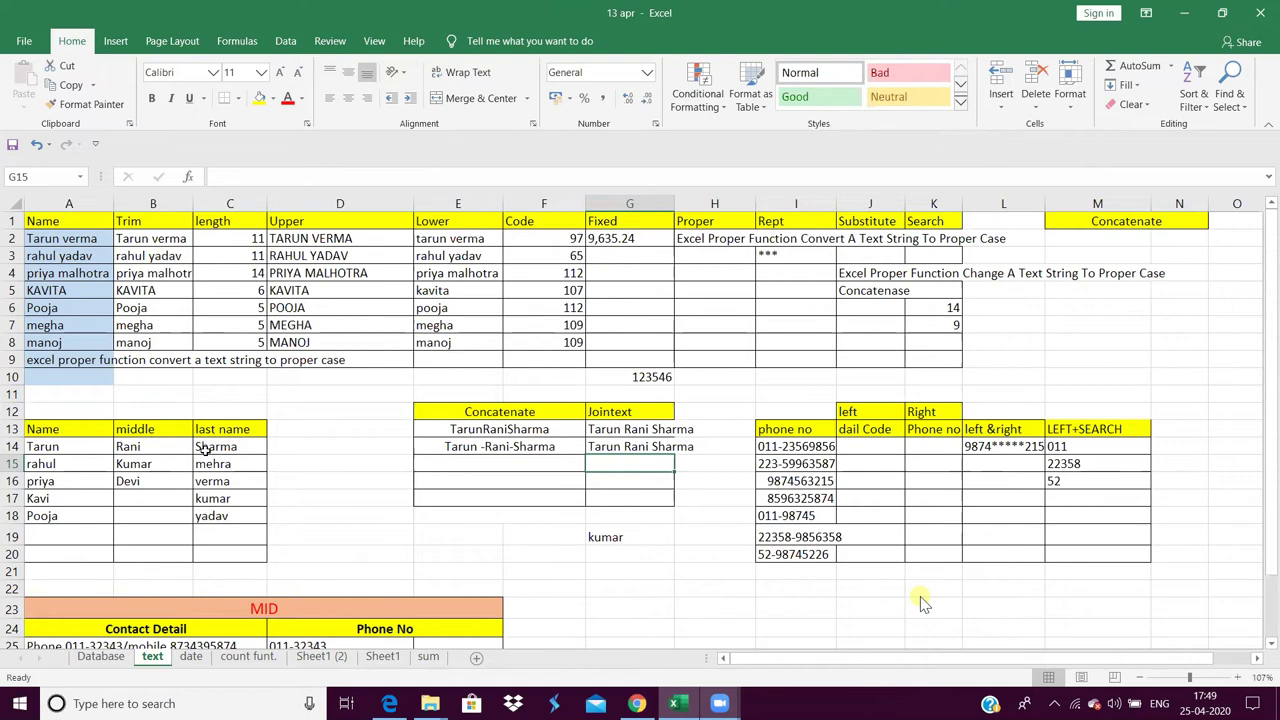
key(Up)
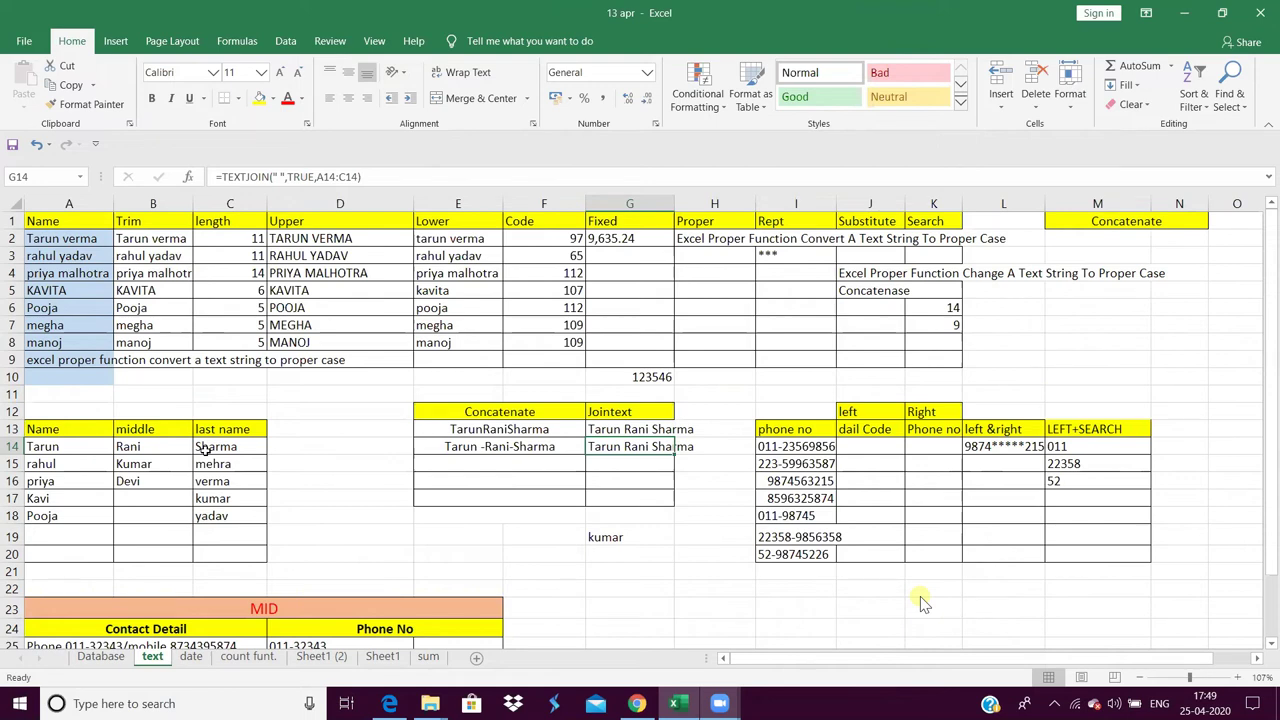
click(632, 463)
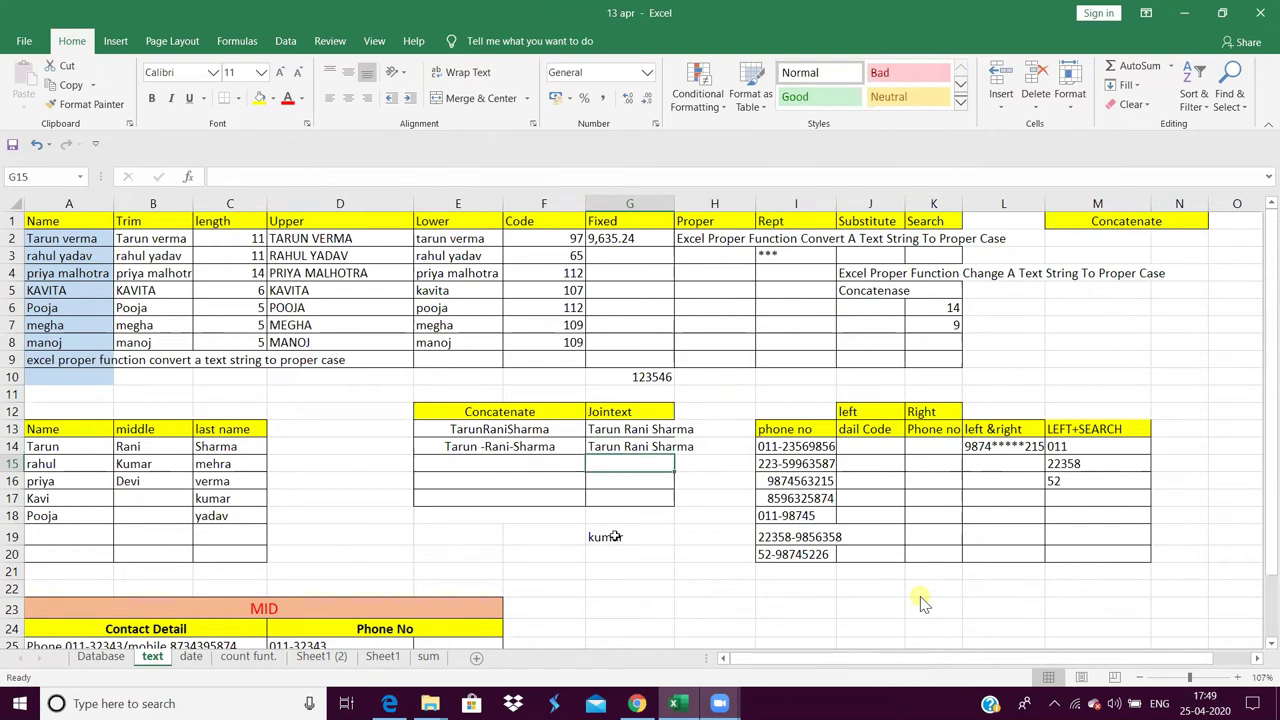
click(612, 537)
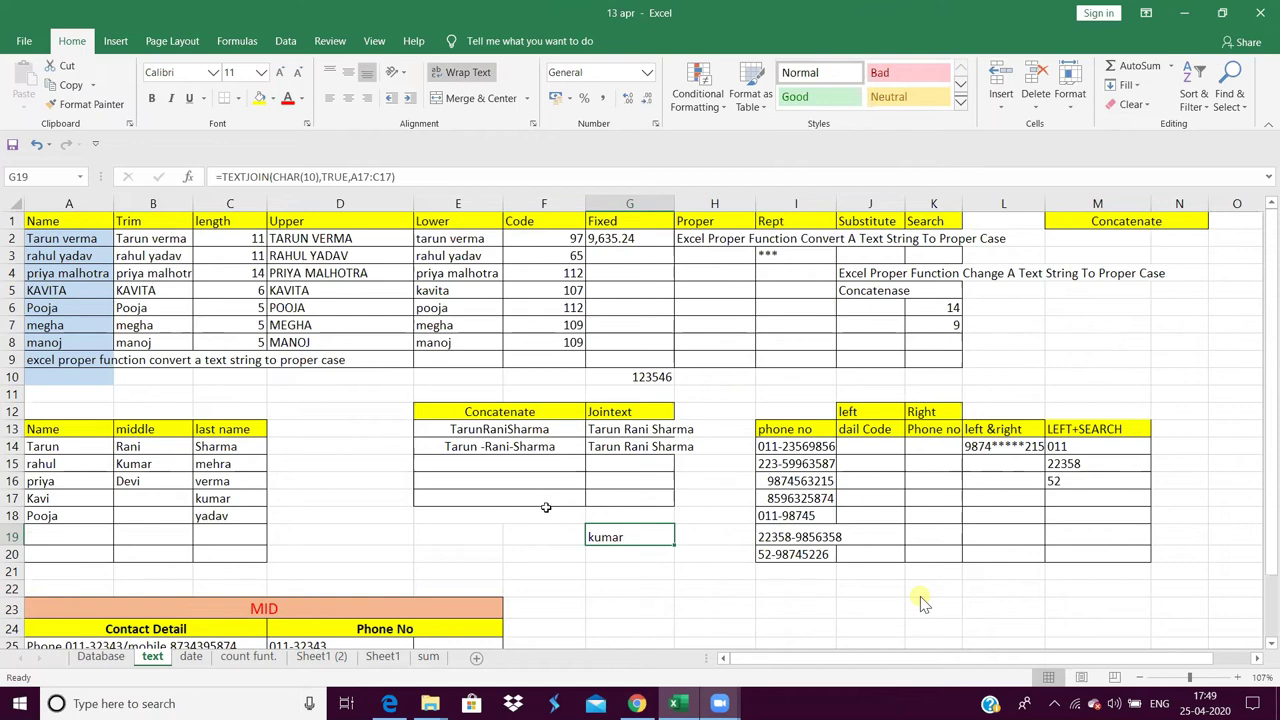
click(546, 511)
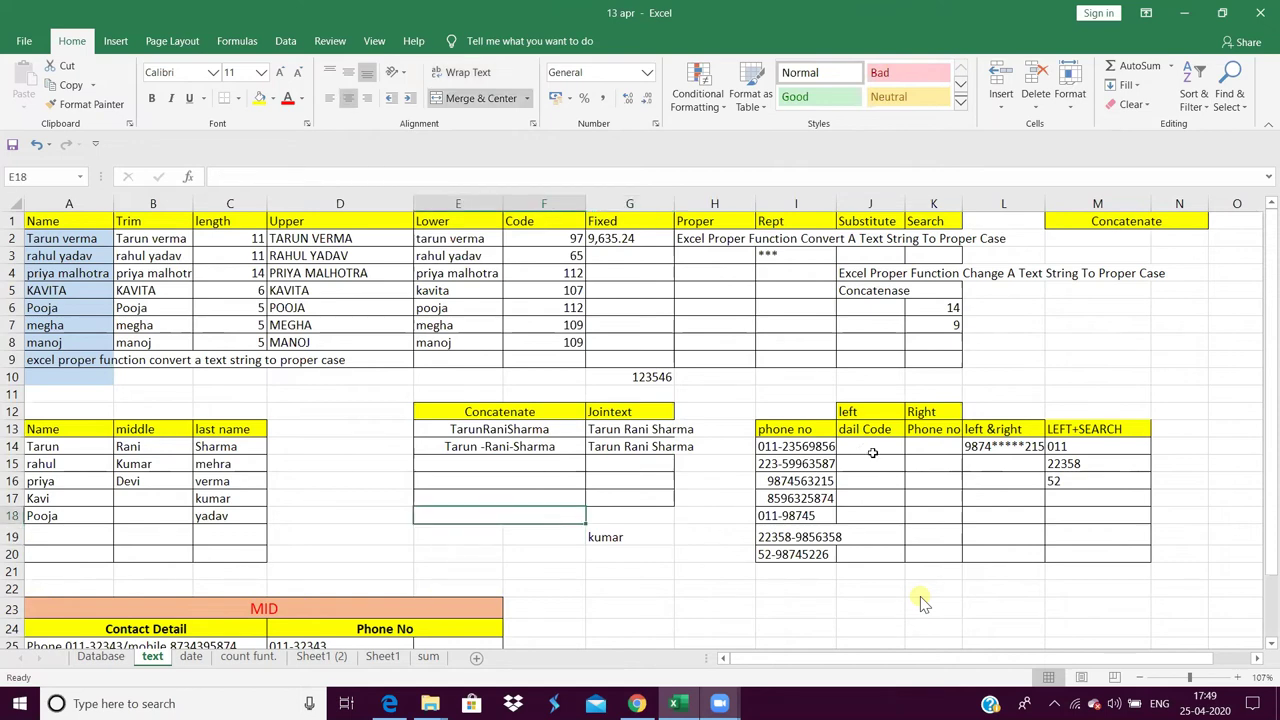
click(872, 453)
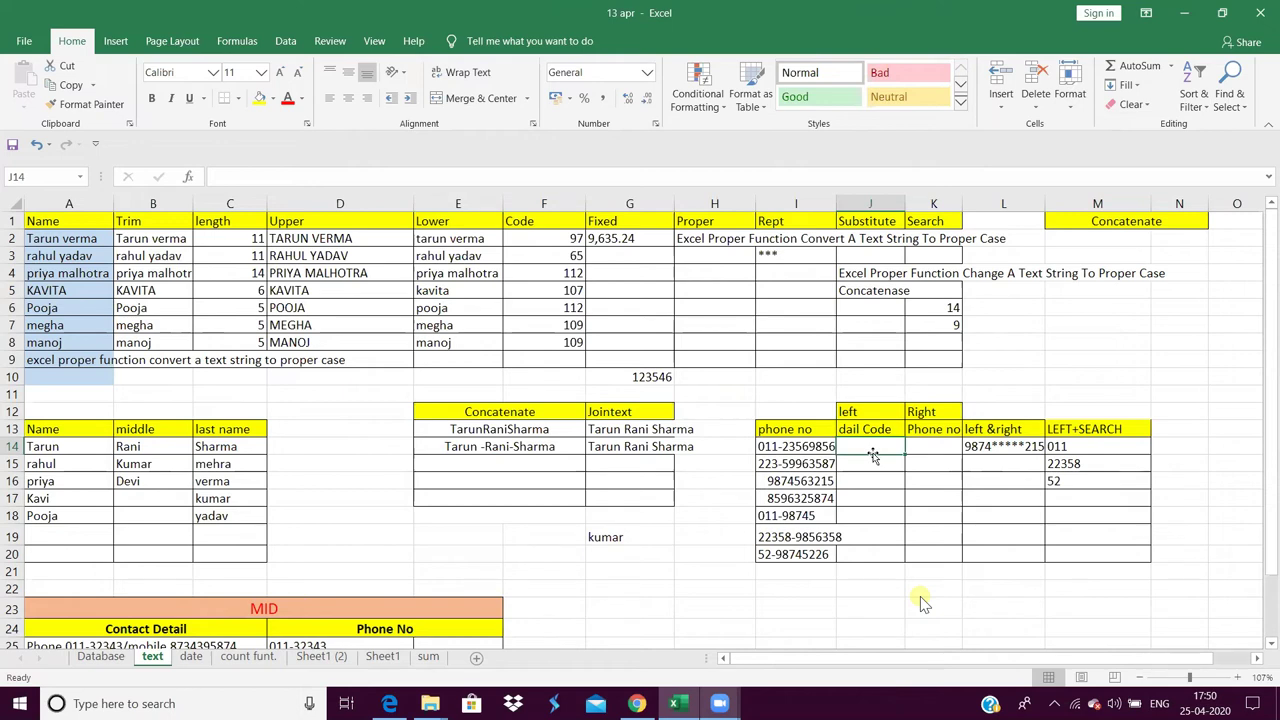
- Look over the phone numbers in column I, then start a formula in J14 under dail Code
click(785, 447)
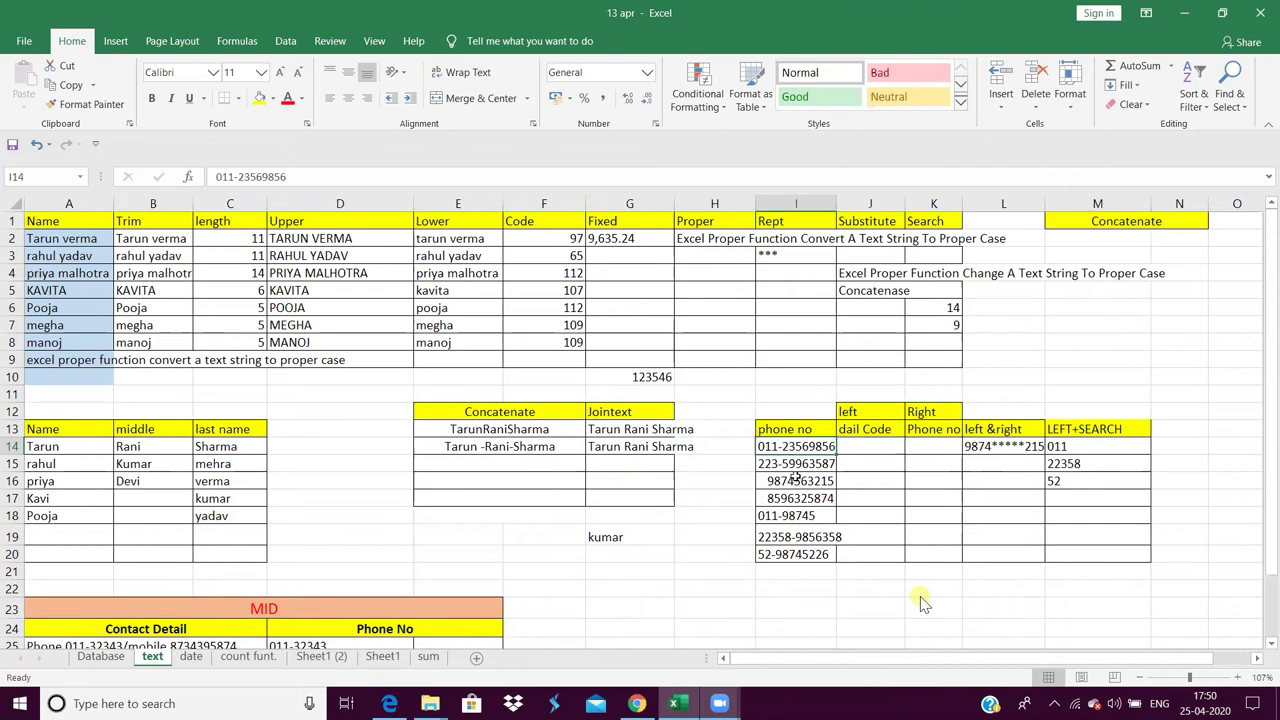
drag(796, 479, 790, 516)
drag(786, 438, 817, 464)
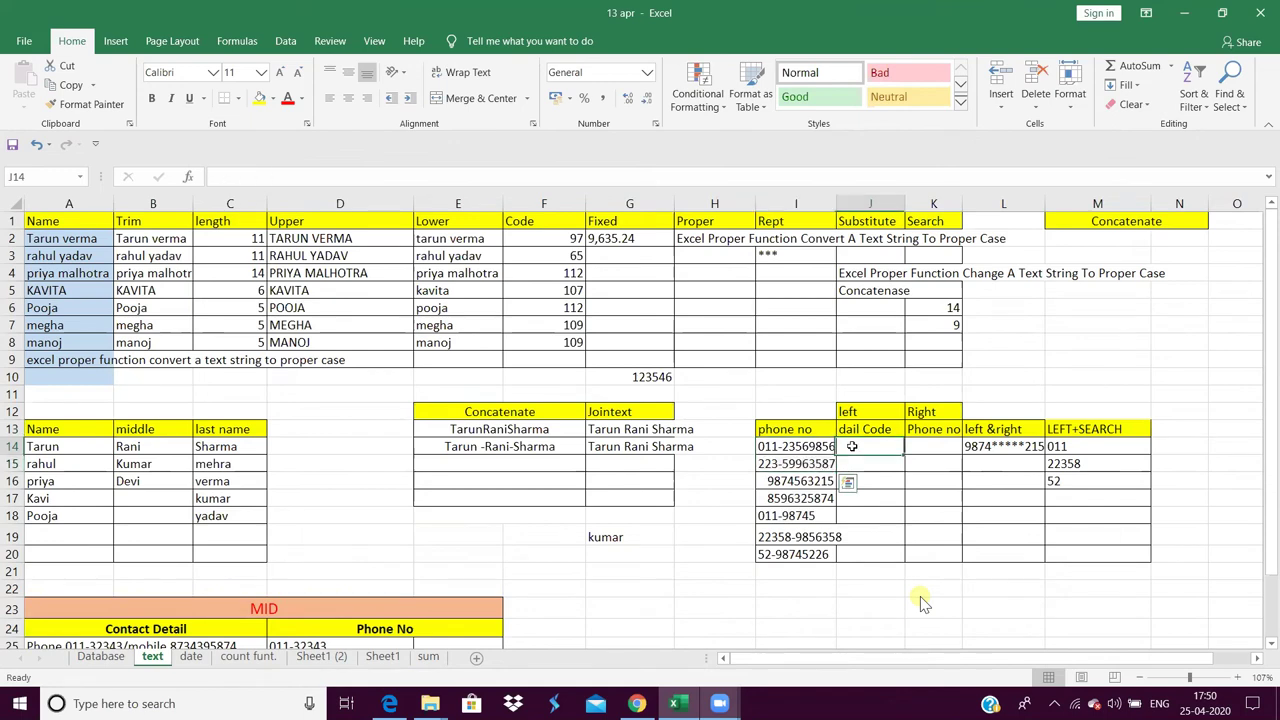
click(852, 446)
text(=)
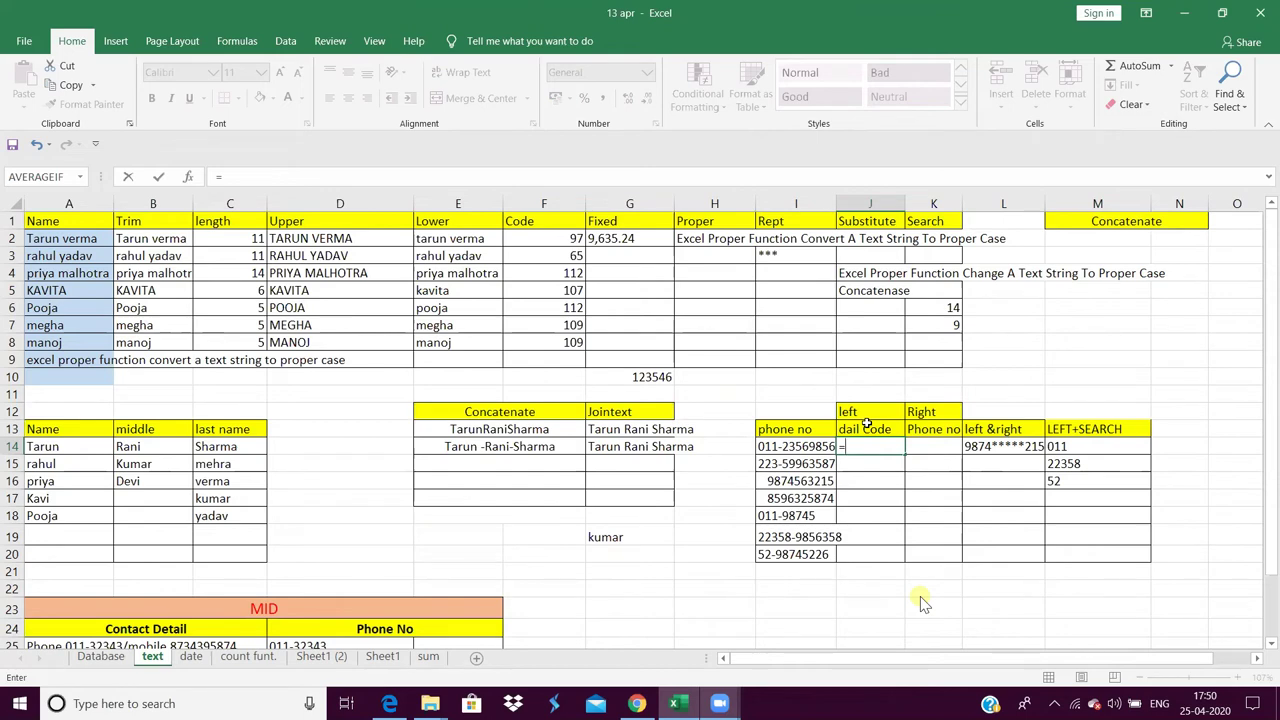
- Enter =LEFT(I14,3) in J14 and copy it down to J20 for three-character dial codes like 011
text(l)
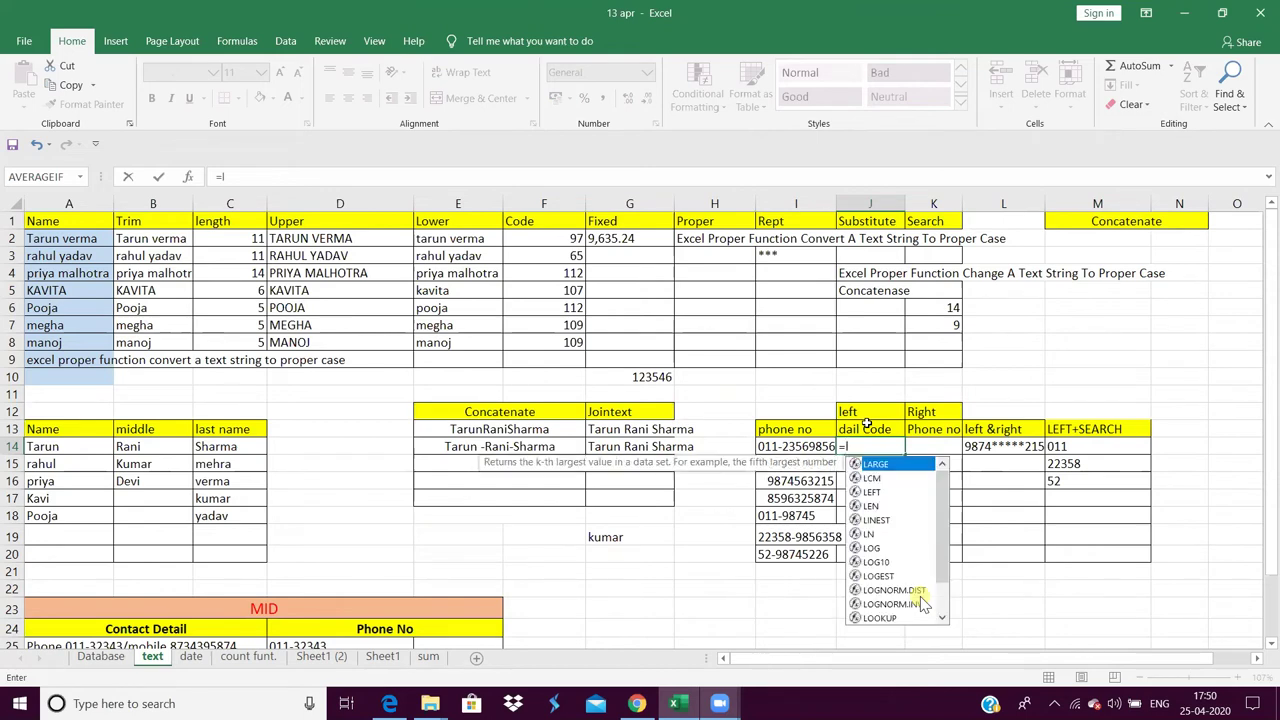
text(f)
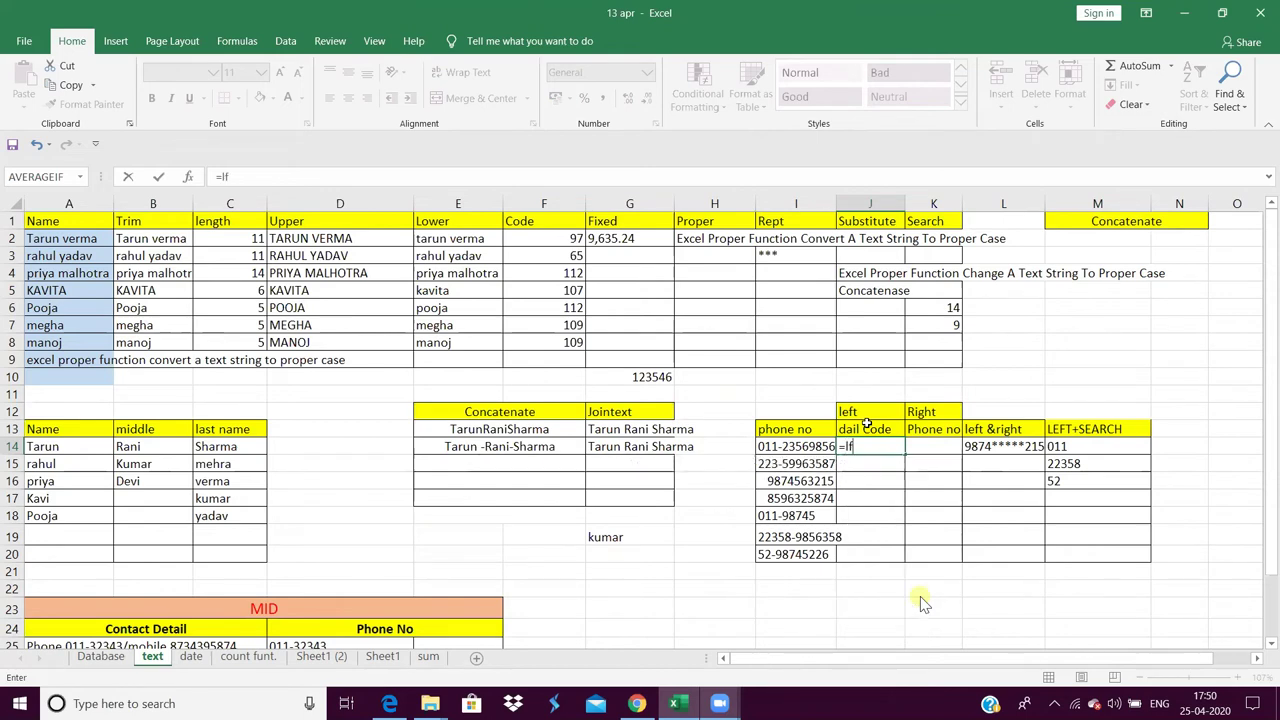
key(BackSpace)
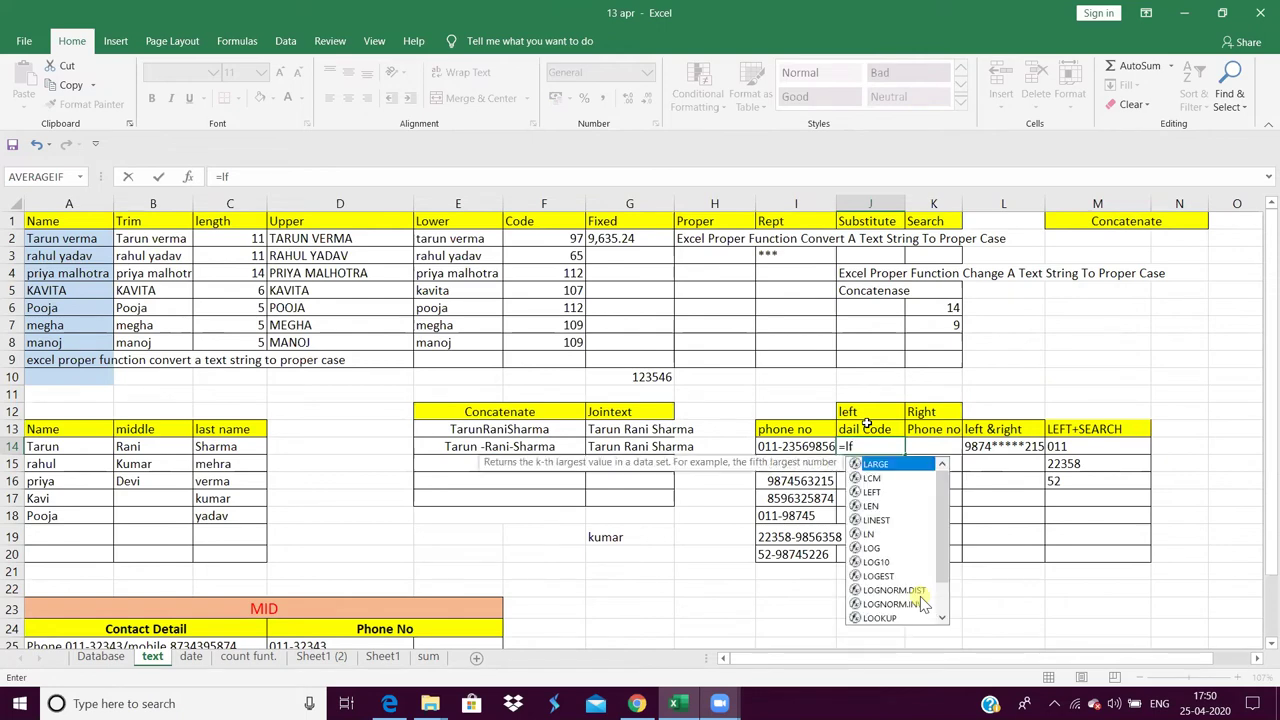
text(eft)
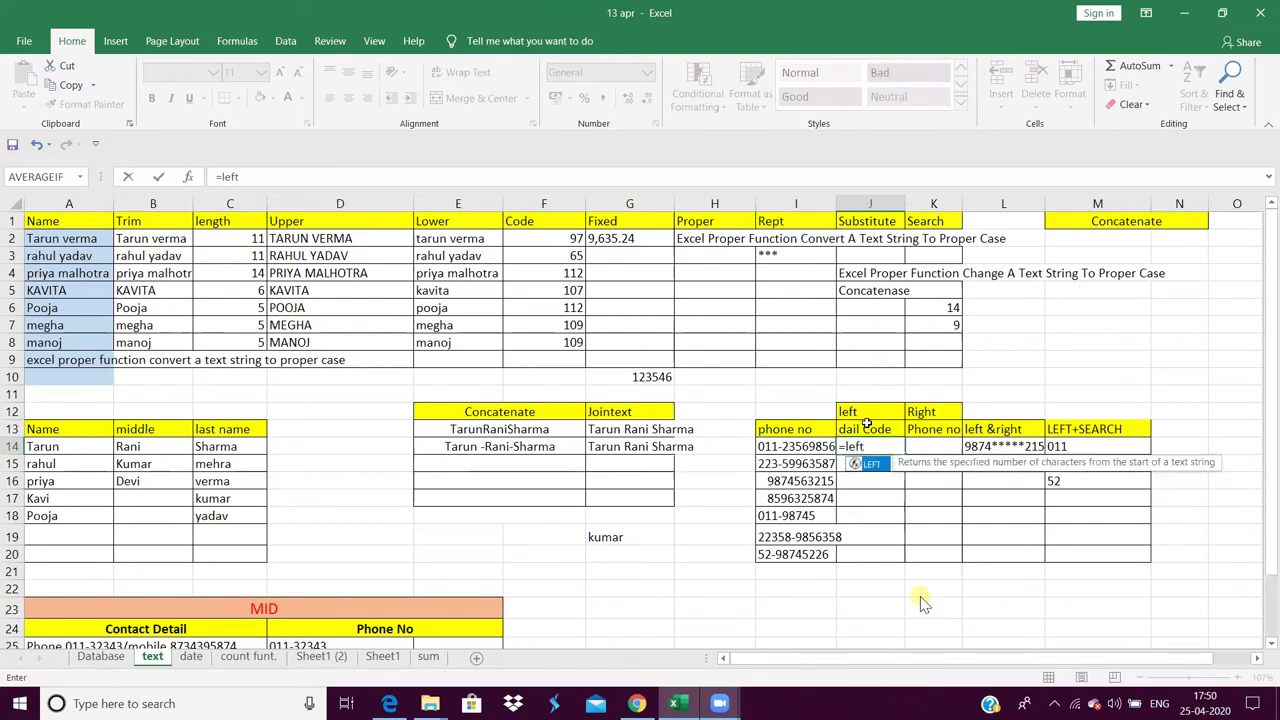
text(()
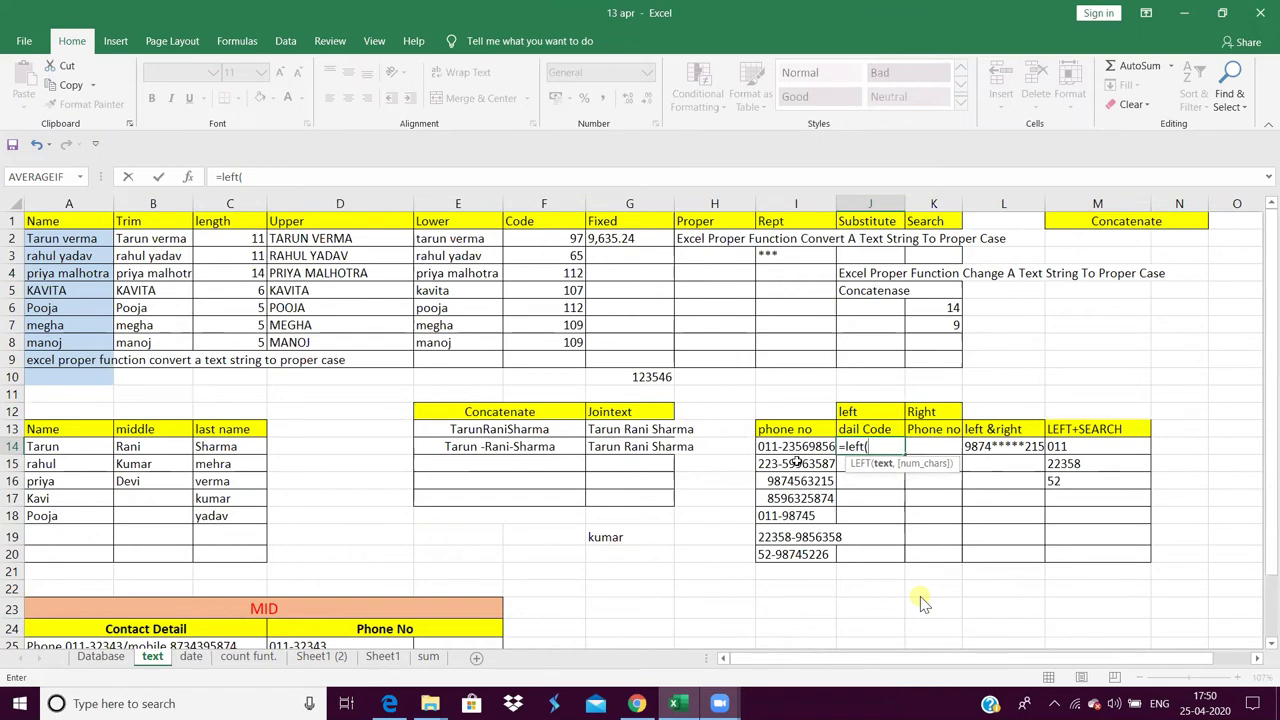
key(Left)
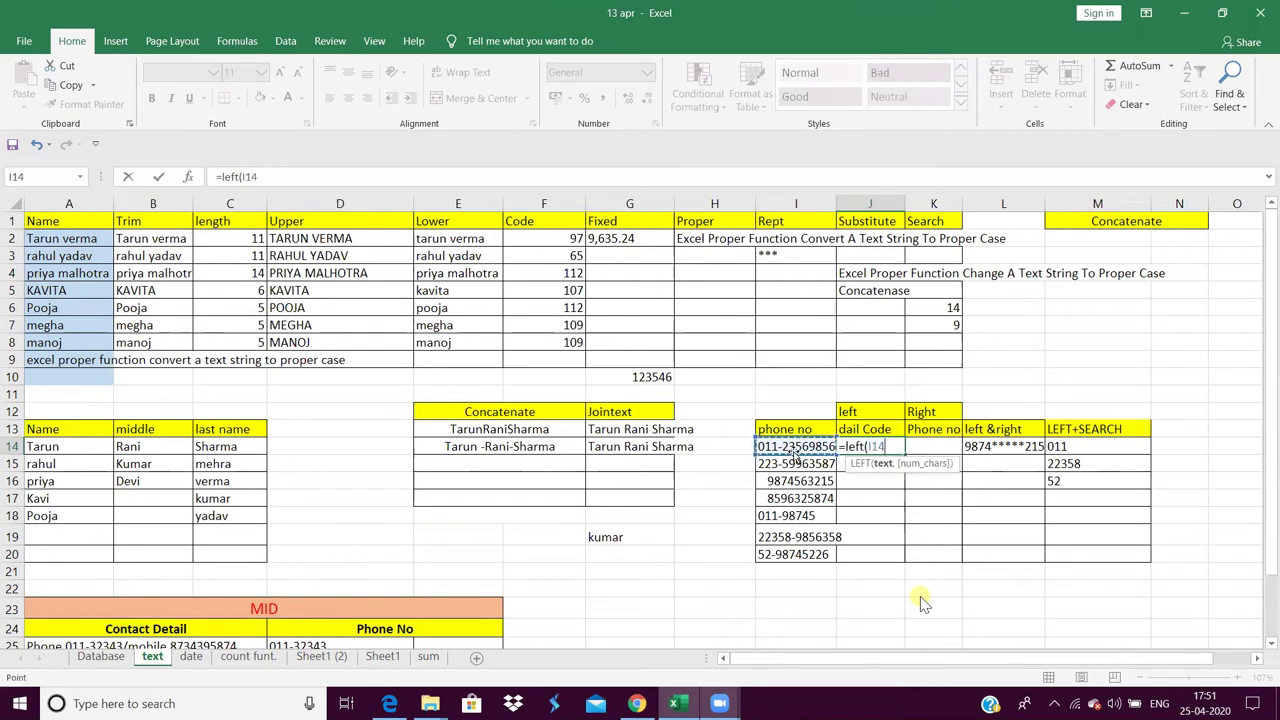
text(,)
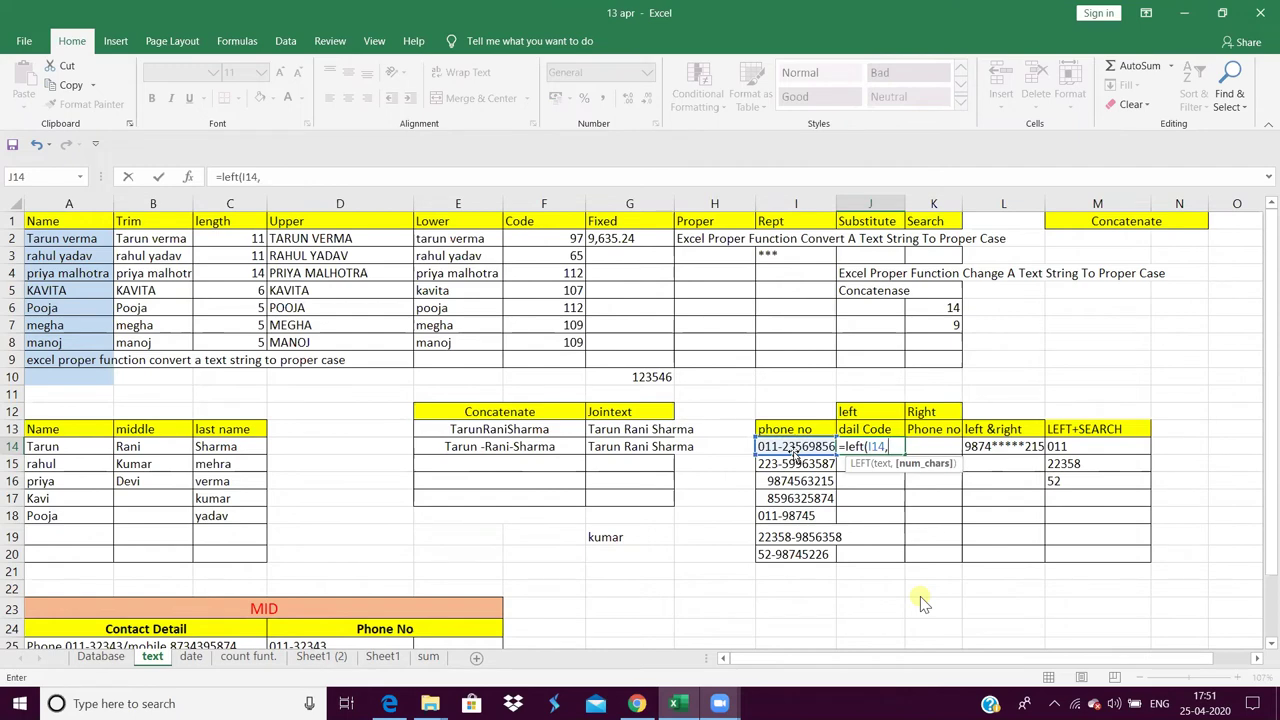
text(3)
text())
key(Return)
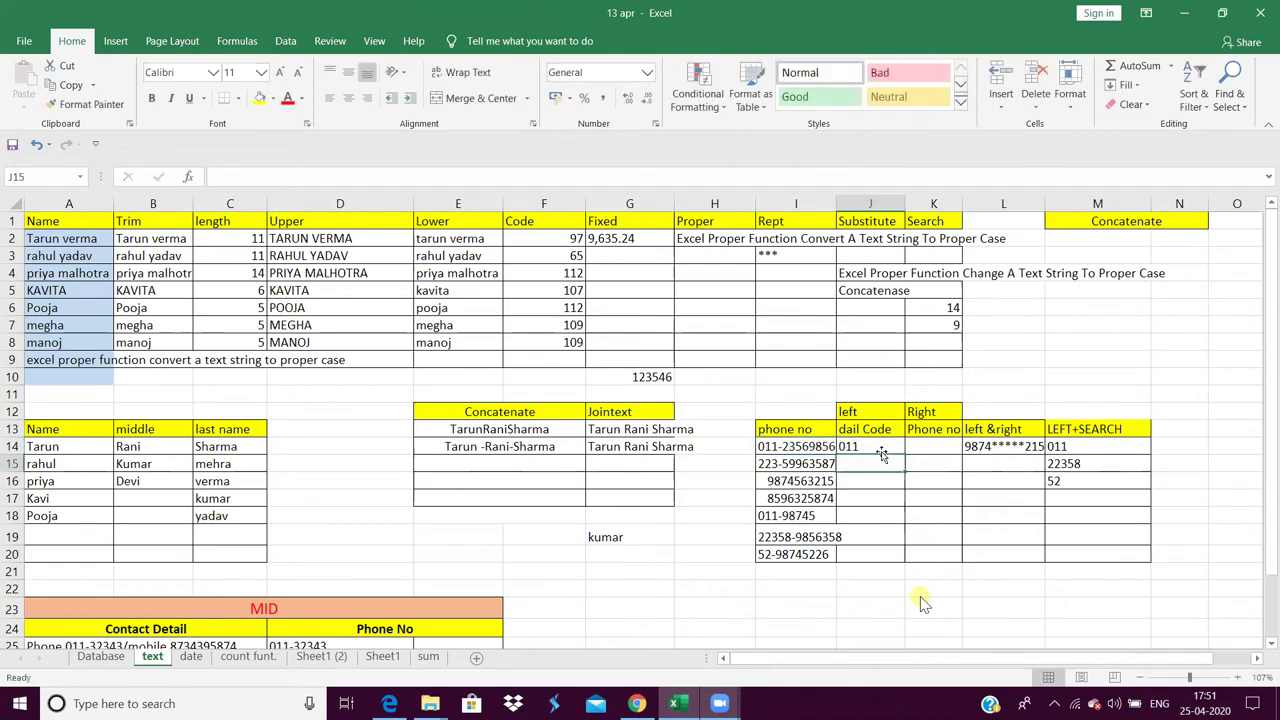
click(880, 446)
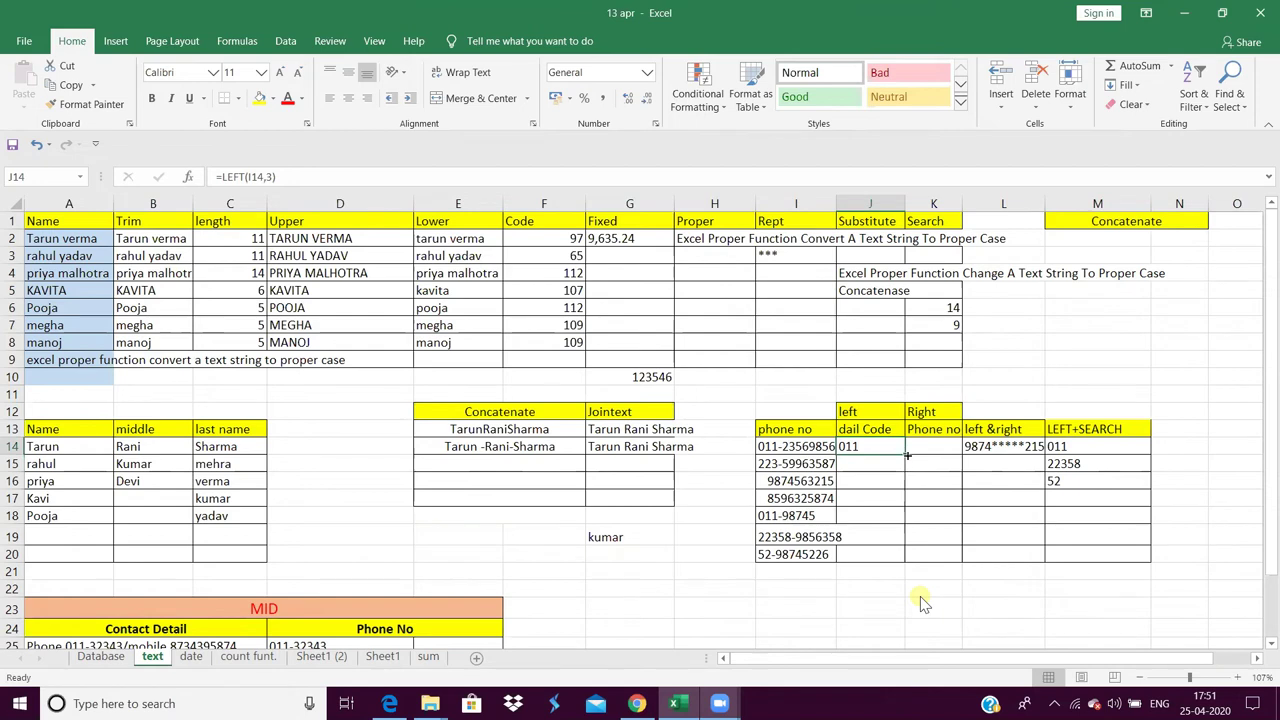
drag(907, 456, 900, 558)
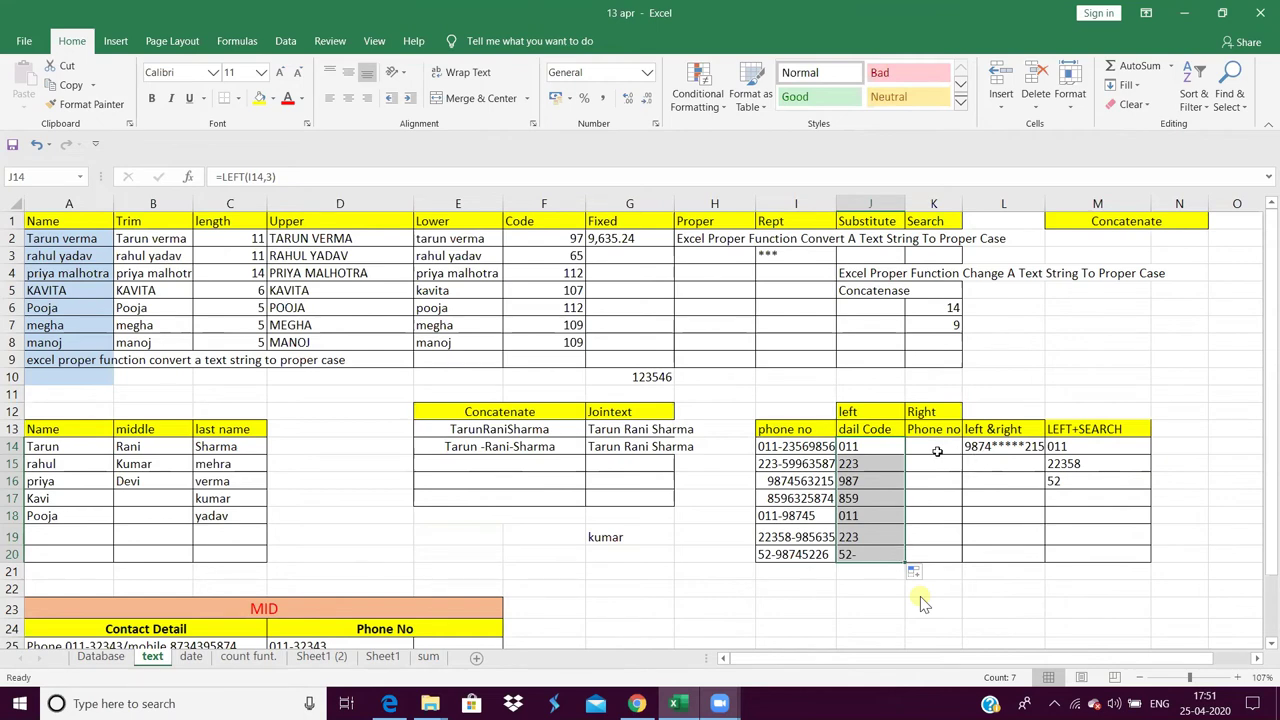
click(933, 451)
- Enter =RIGHT(I14,4) in K14 and fill it down to K20, giving last four digits like 9856
text(=)
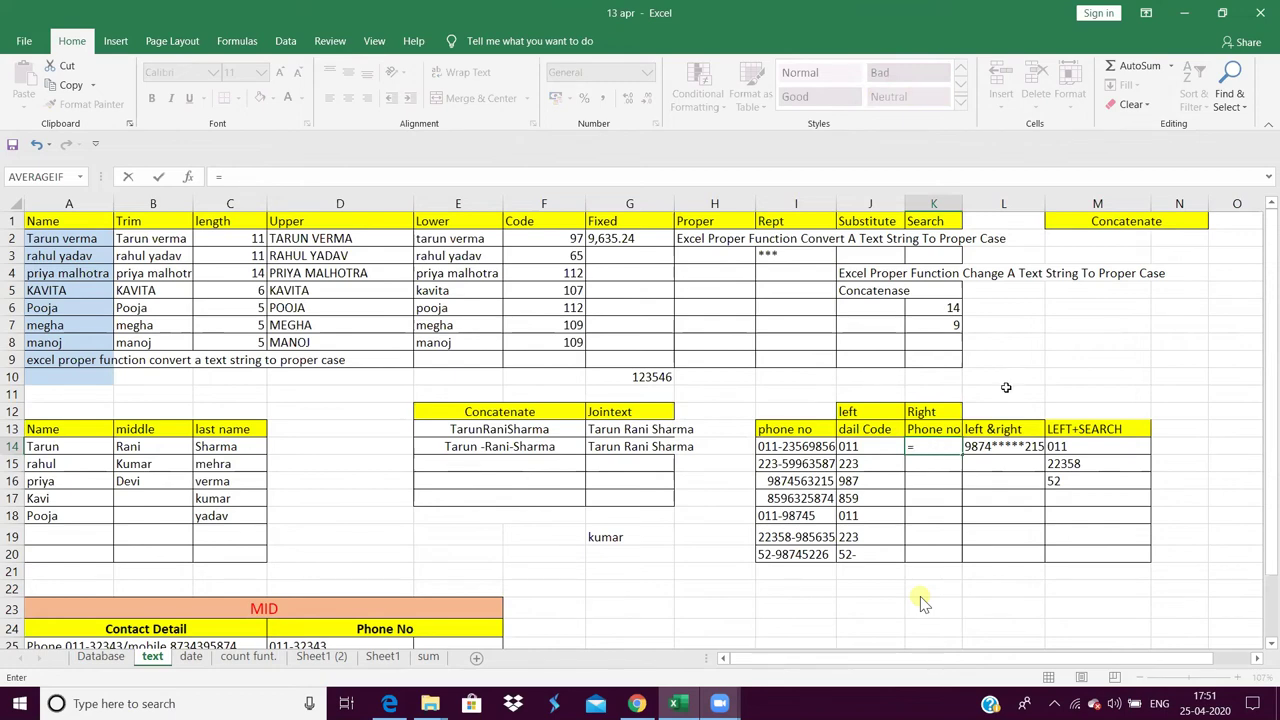
text(right)
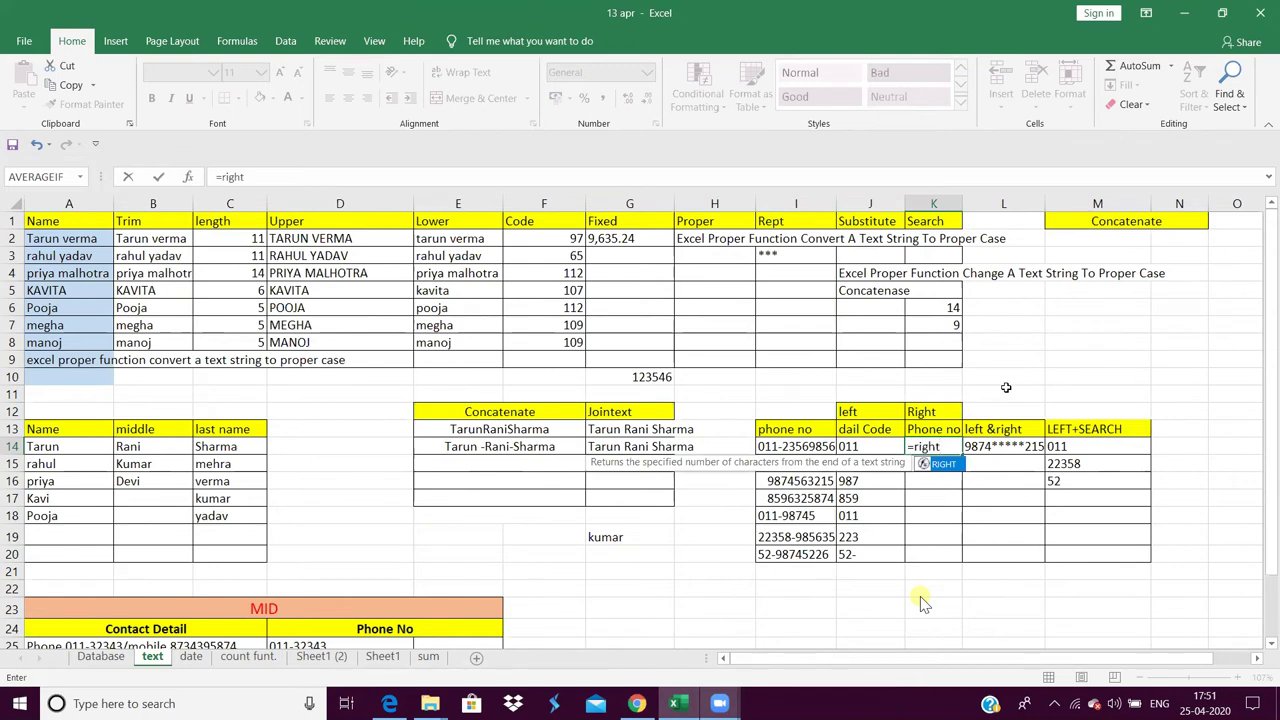
text(()
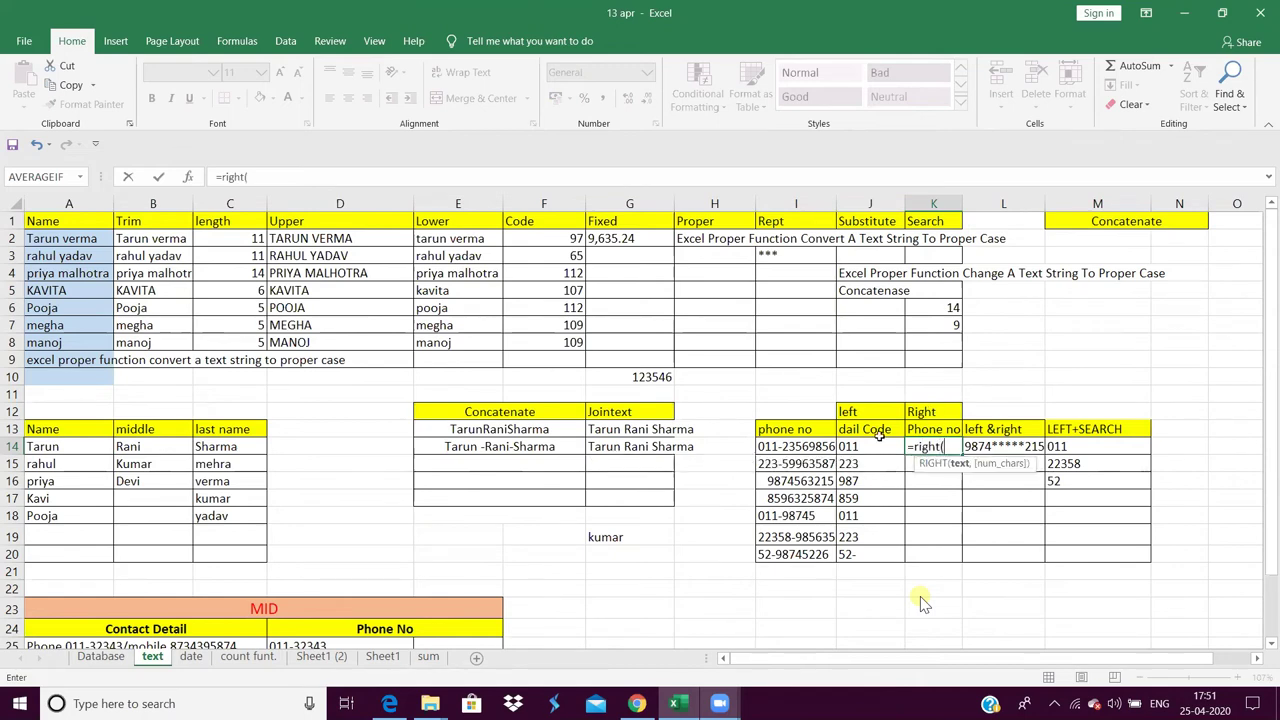
click(815, 450)
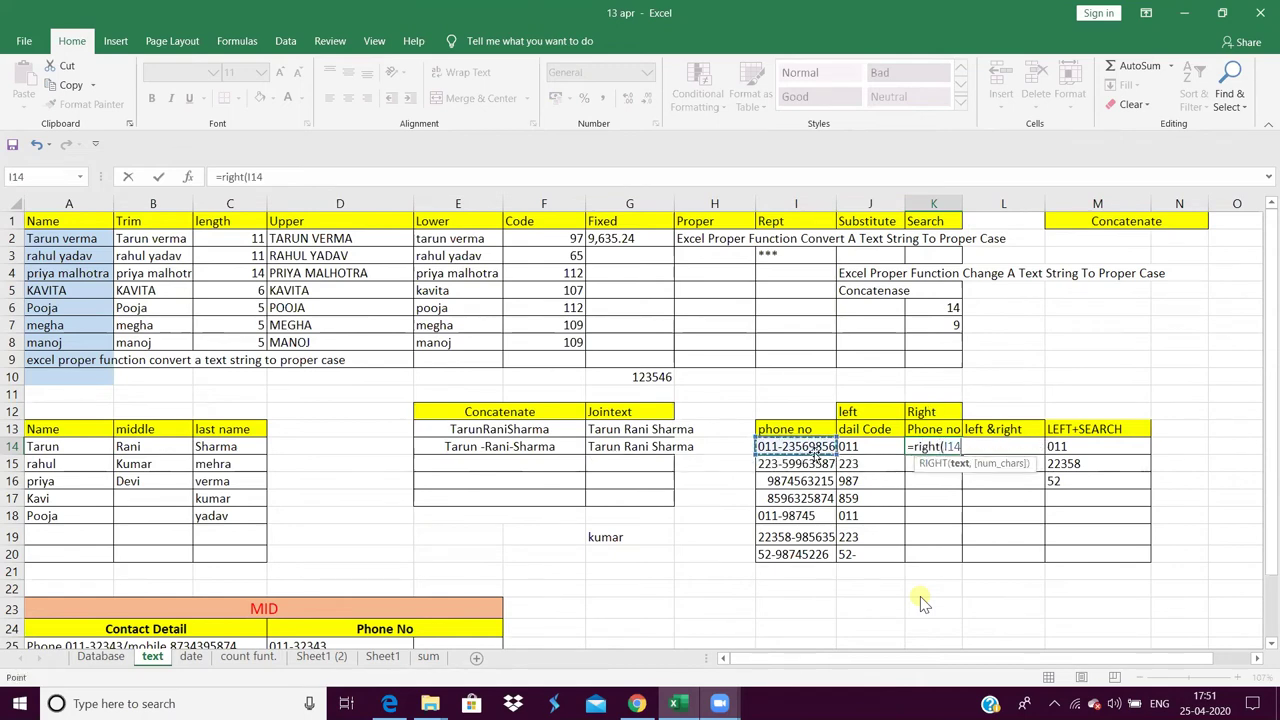
text(,4)
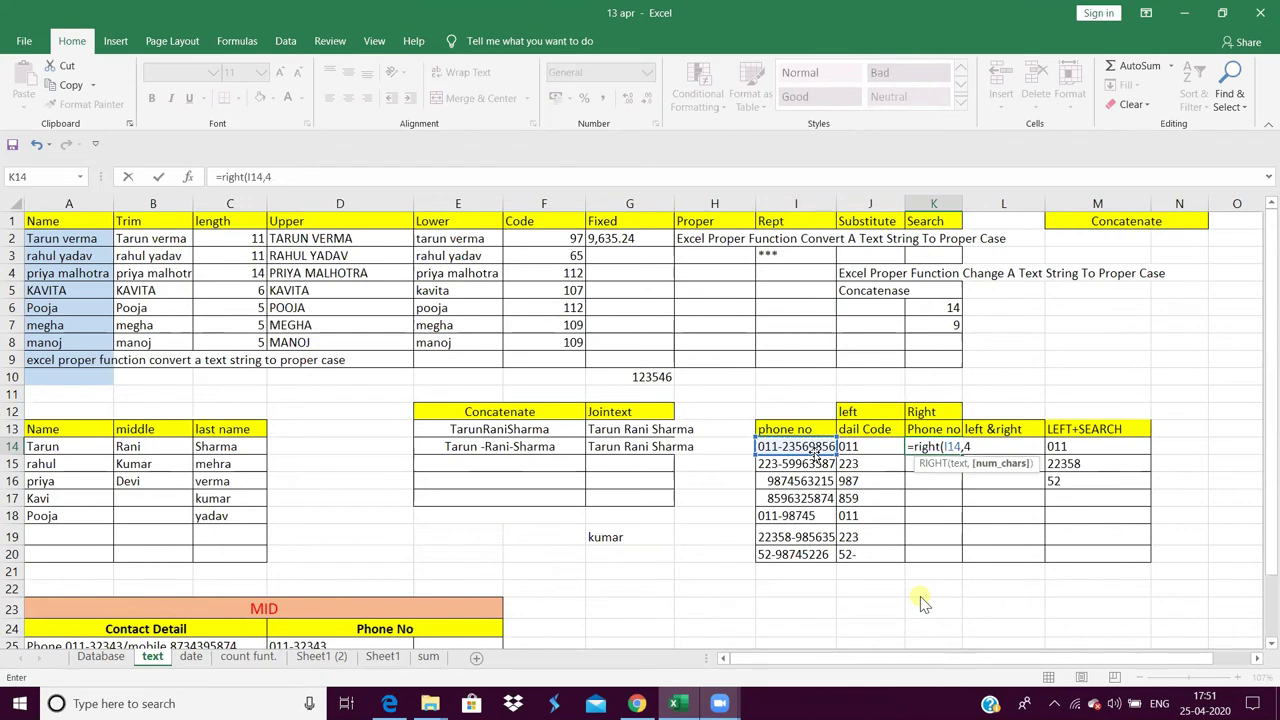
text())
key(Return)
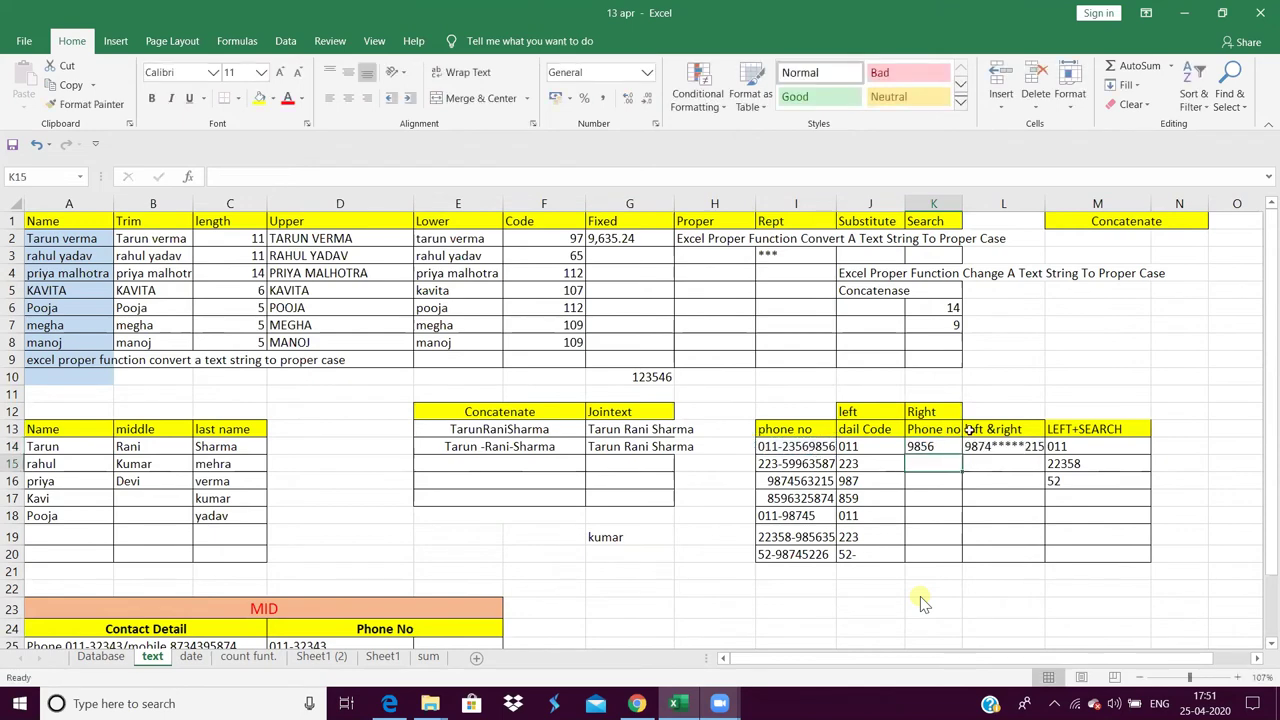
click(950, 446)
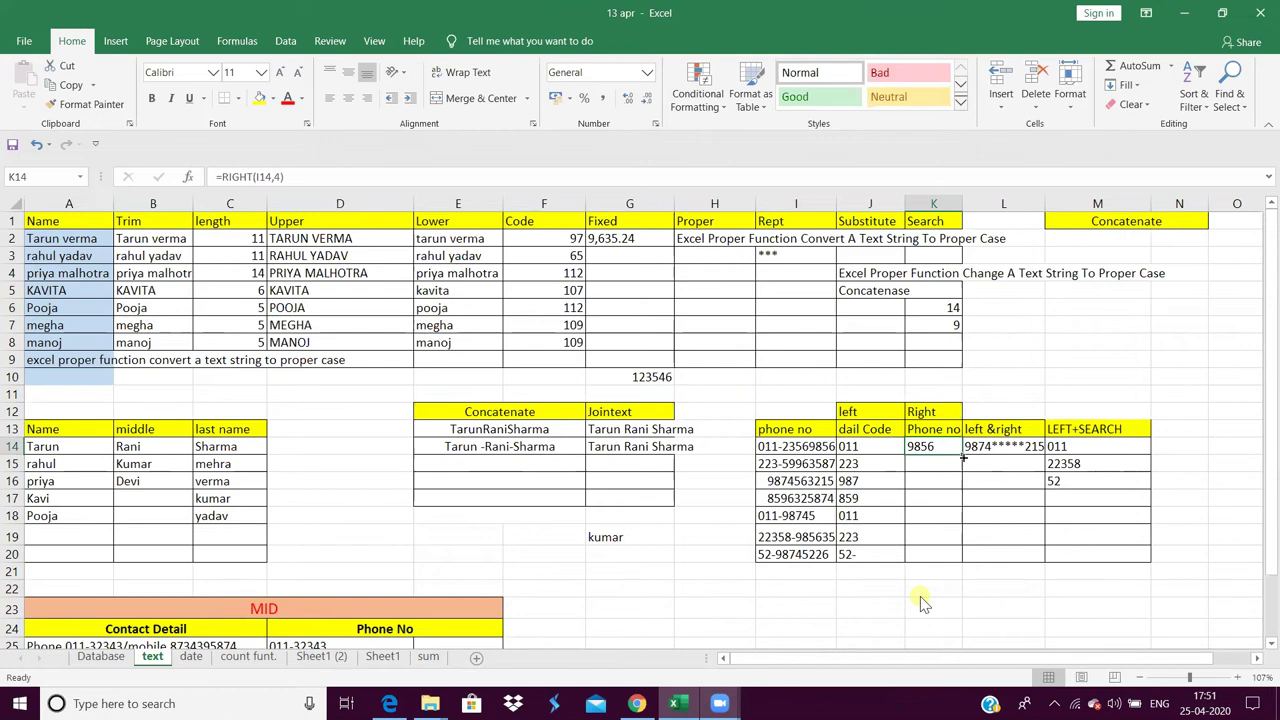
drag(962, 458, 960, 557)
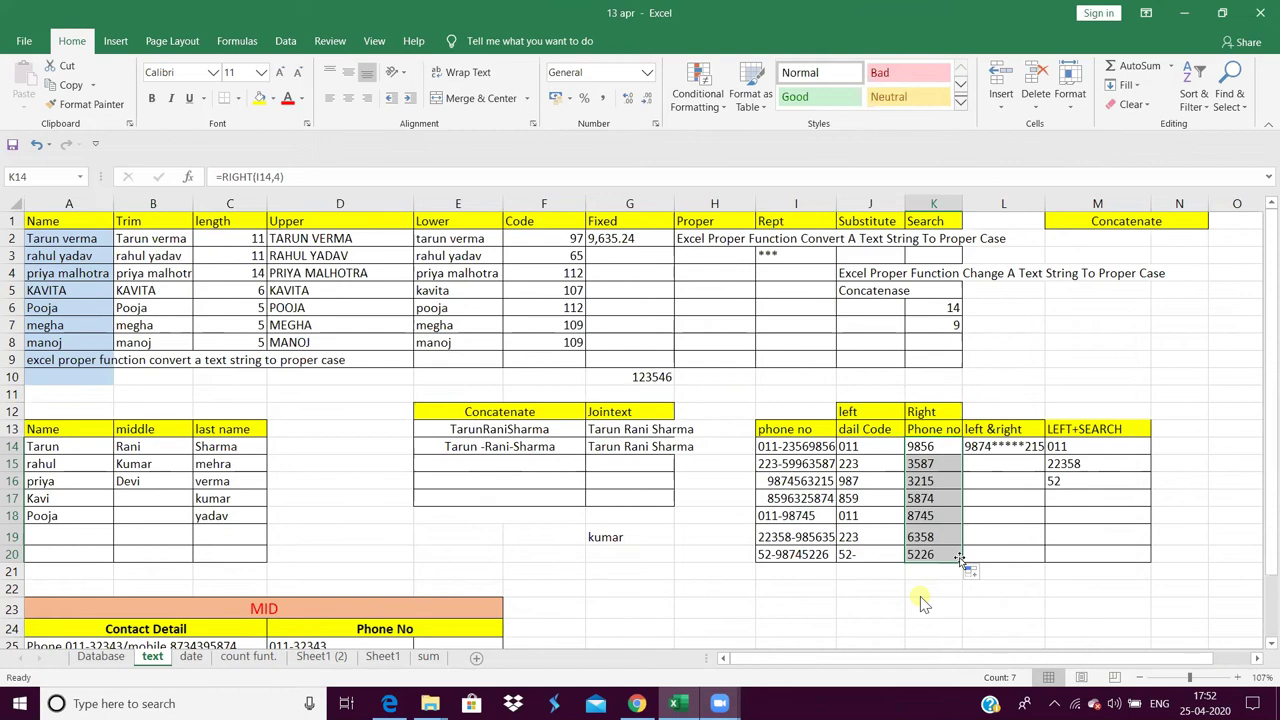
click(977, 465)
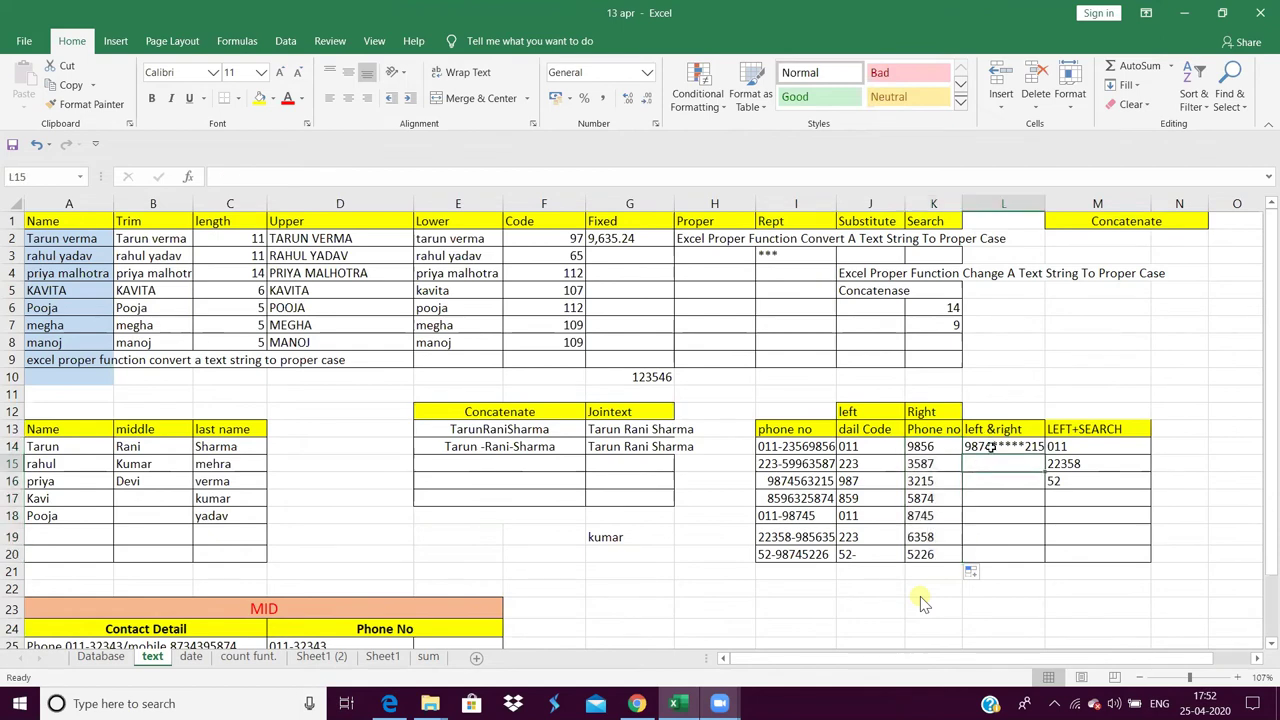
- Begin L15's formula with LEFT(I16,3) joined by an ampersand
click(990, 447)
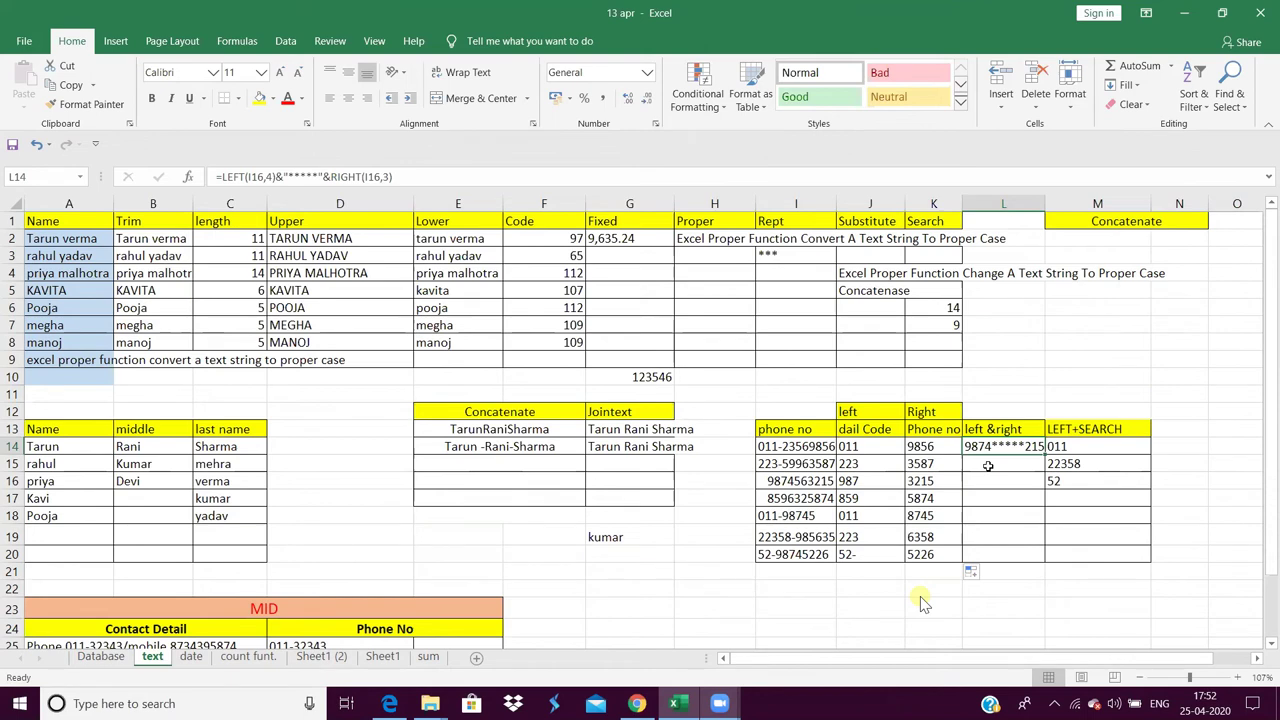
click(988, 466)
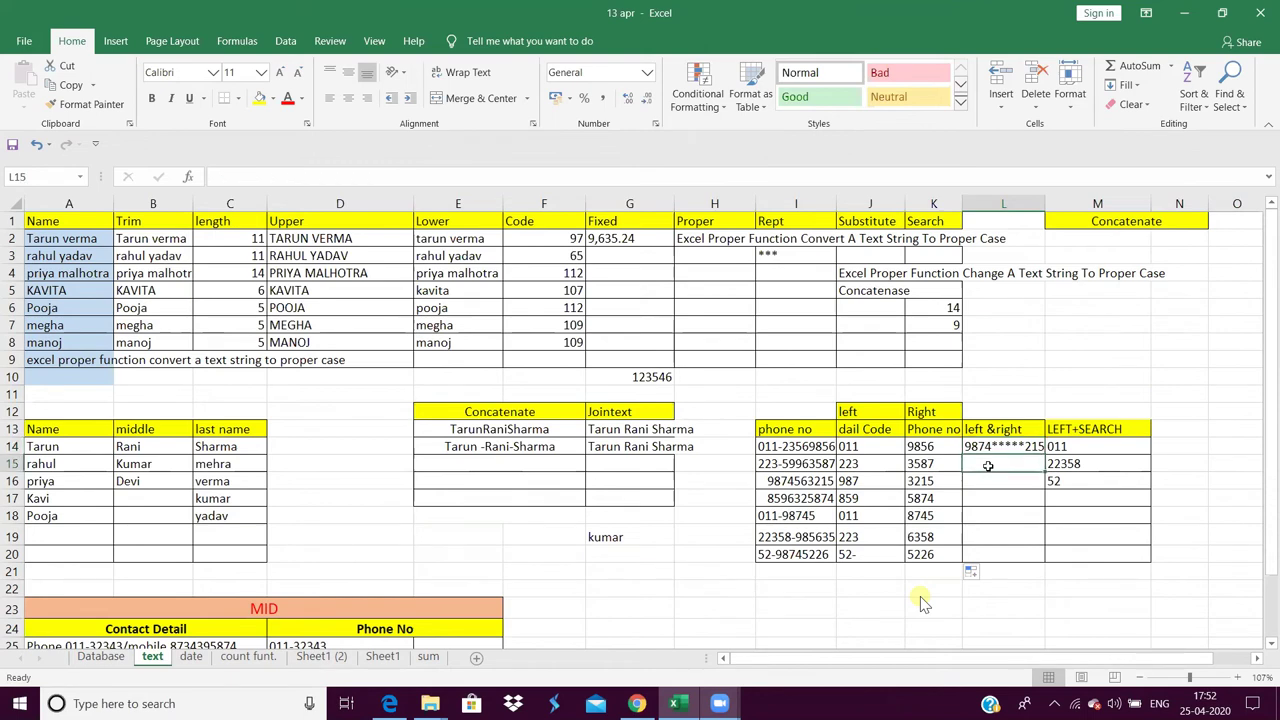
text(=)
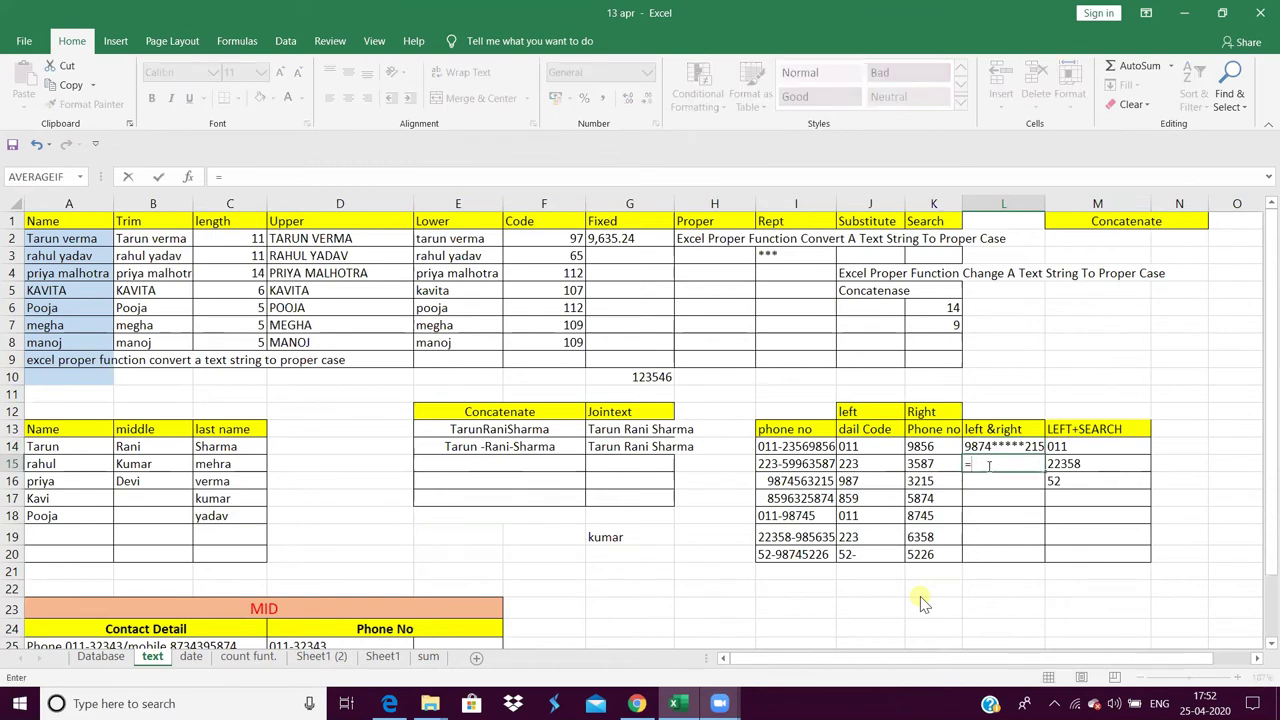
text(l)
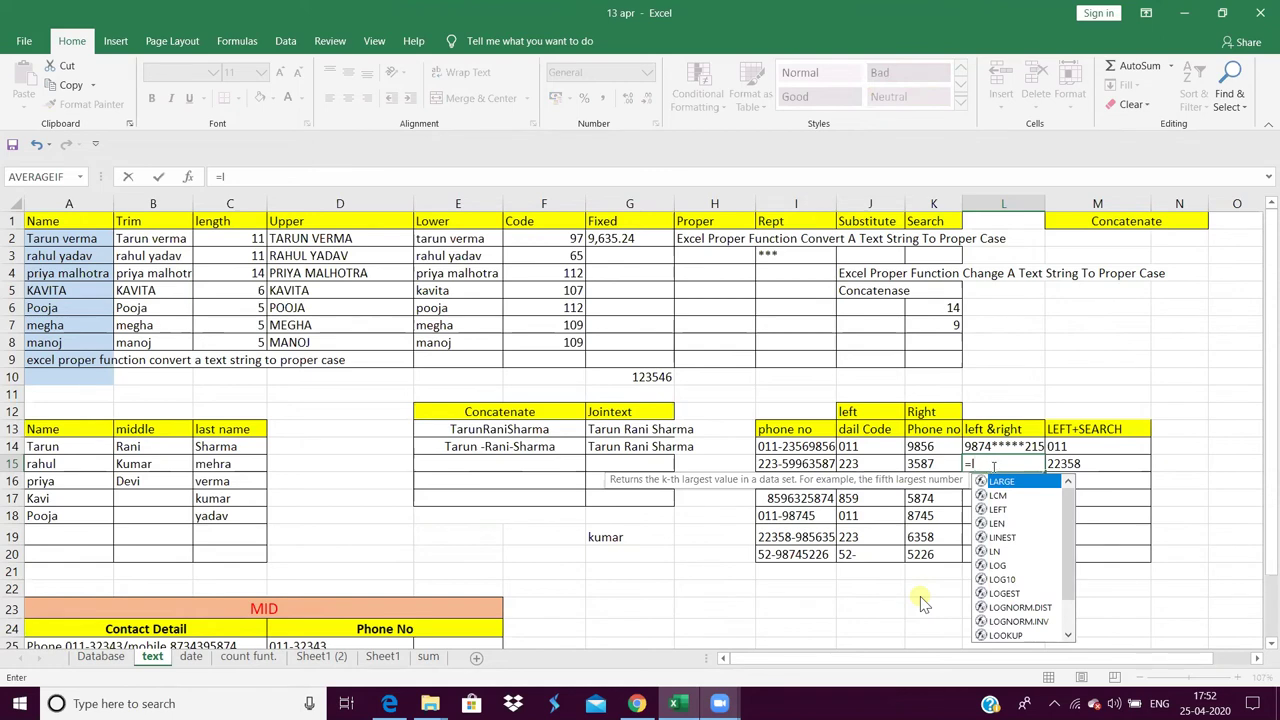
text(e)
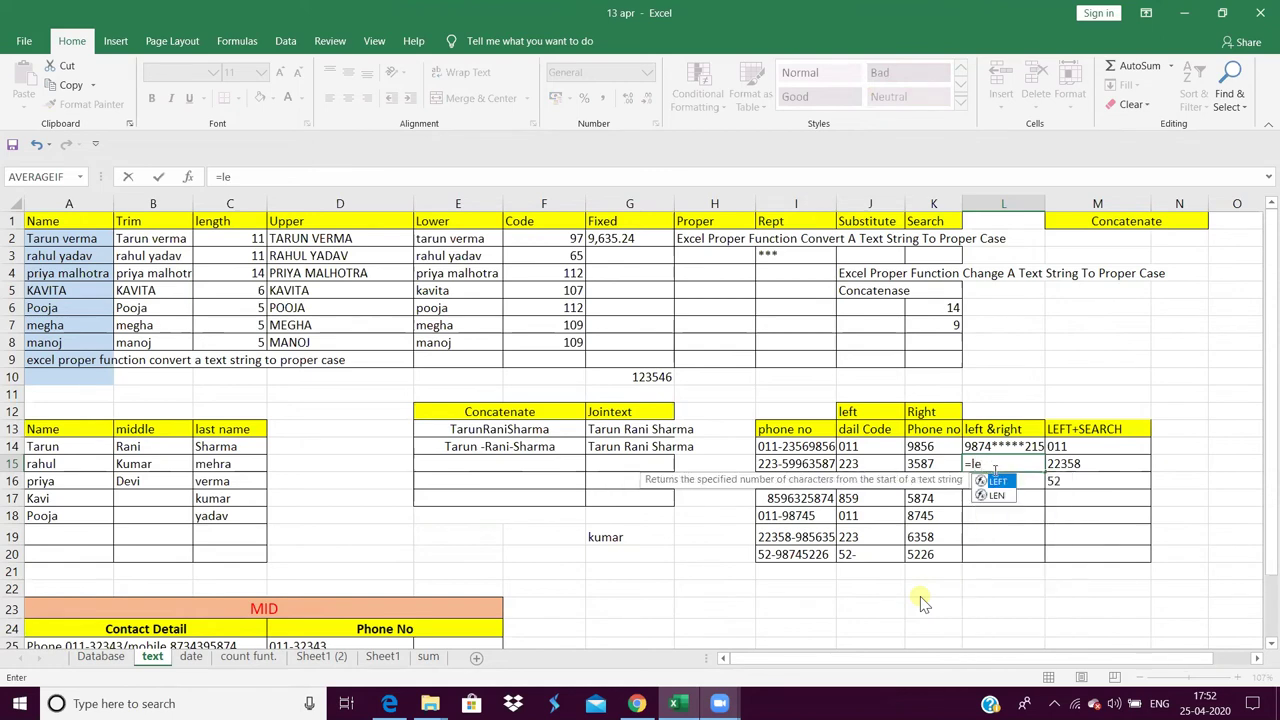
key(Tab)
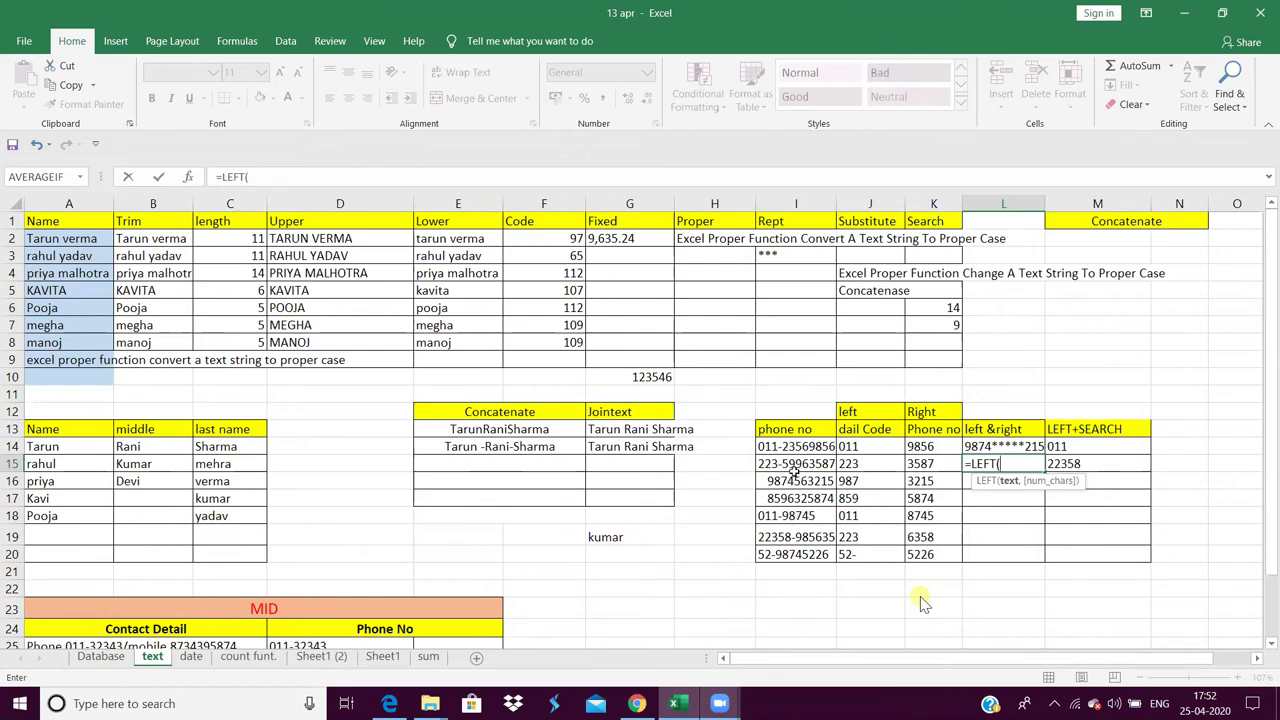
click(790, 481)
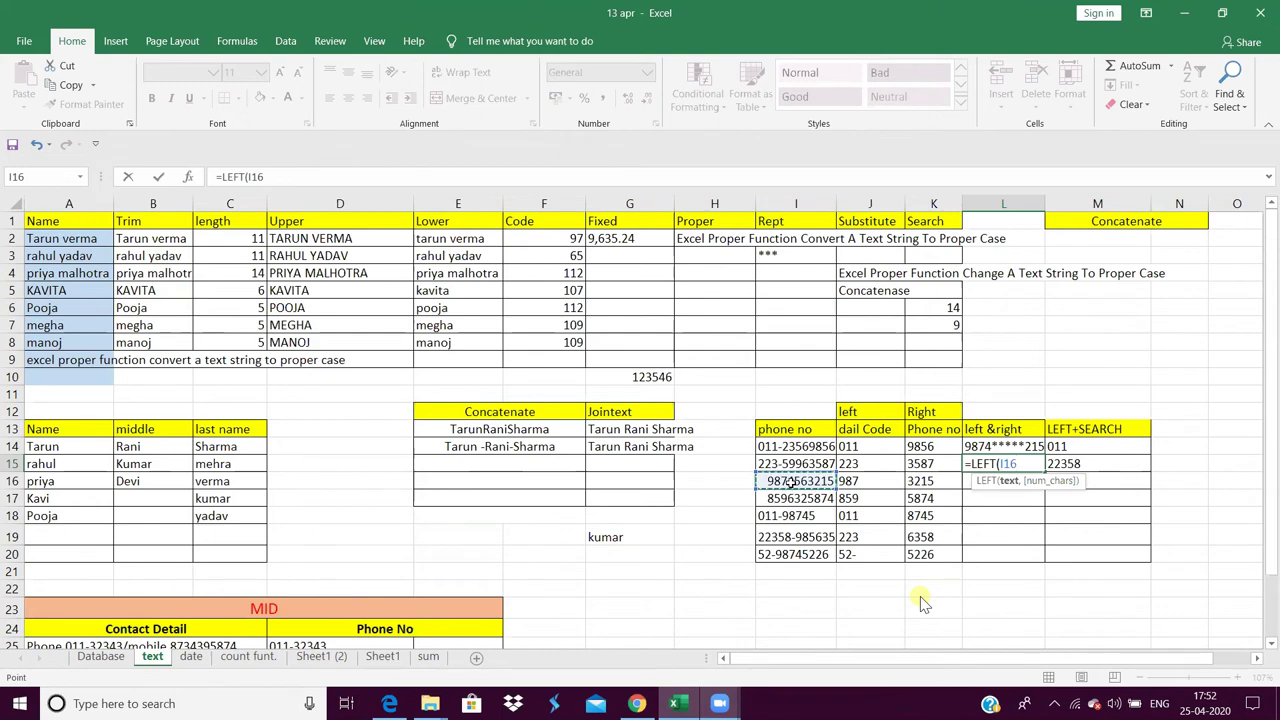
text(,)
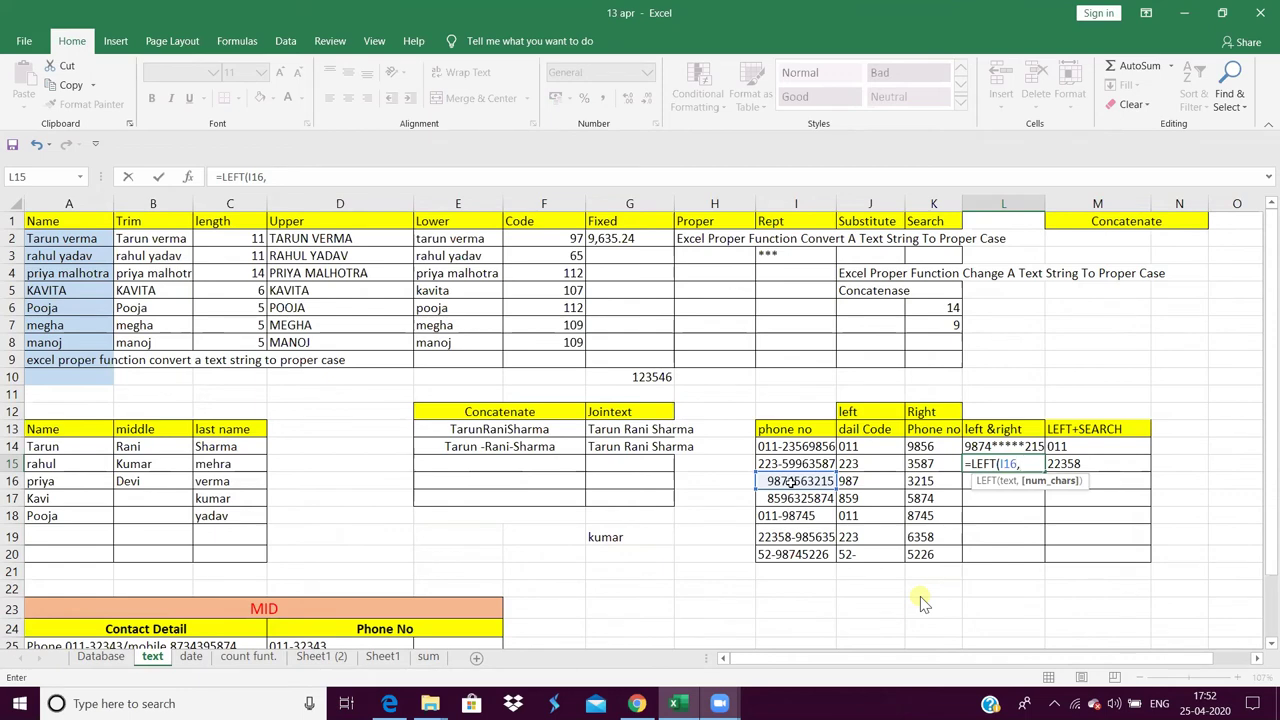
text(3)
text())
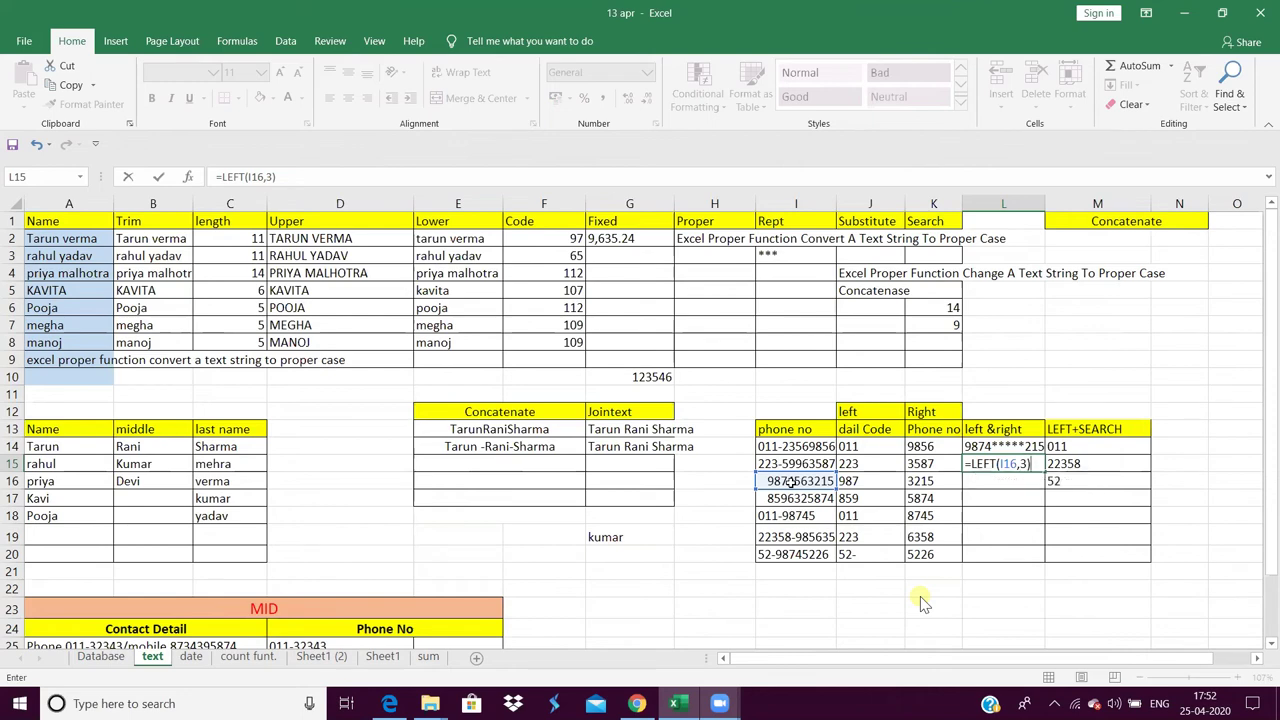
text(&)
text(I16ri)
text(ght)
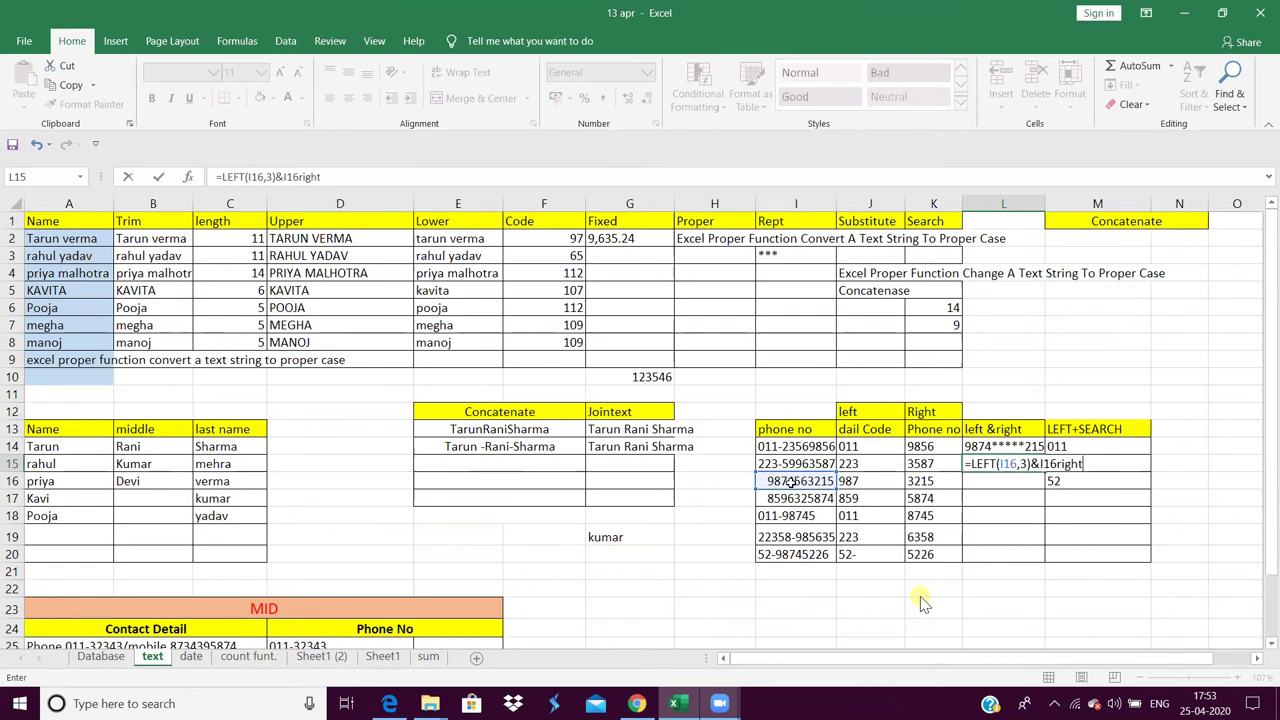
- Finish L15's formula with RIGHT(I16,2) and enter it, giving 98715
key(BackSpace)
key(BackSpace)
key(BackSpace)
key(BackSpace)
key(BackSpace)
key(BackSpace)
key(BackSpace)
key(BackSpace)
text(ri)
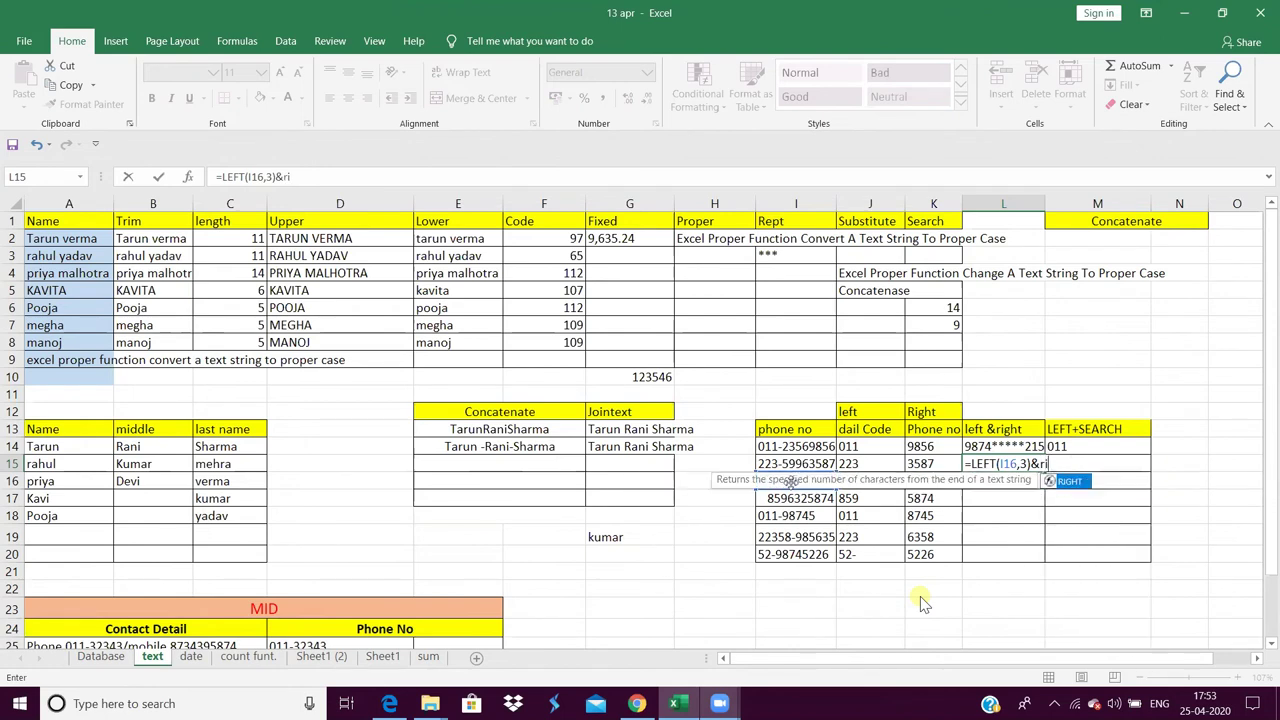
text(ght)
text(()
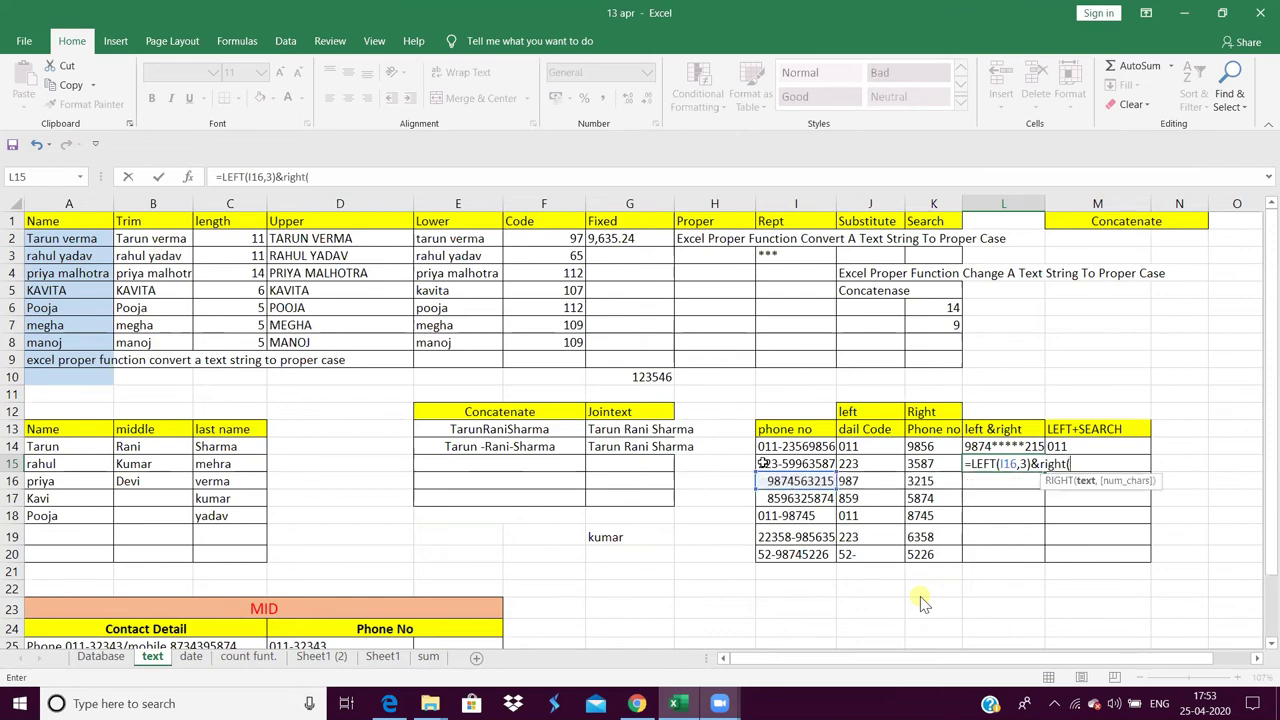
click(800, 482)
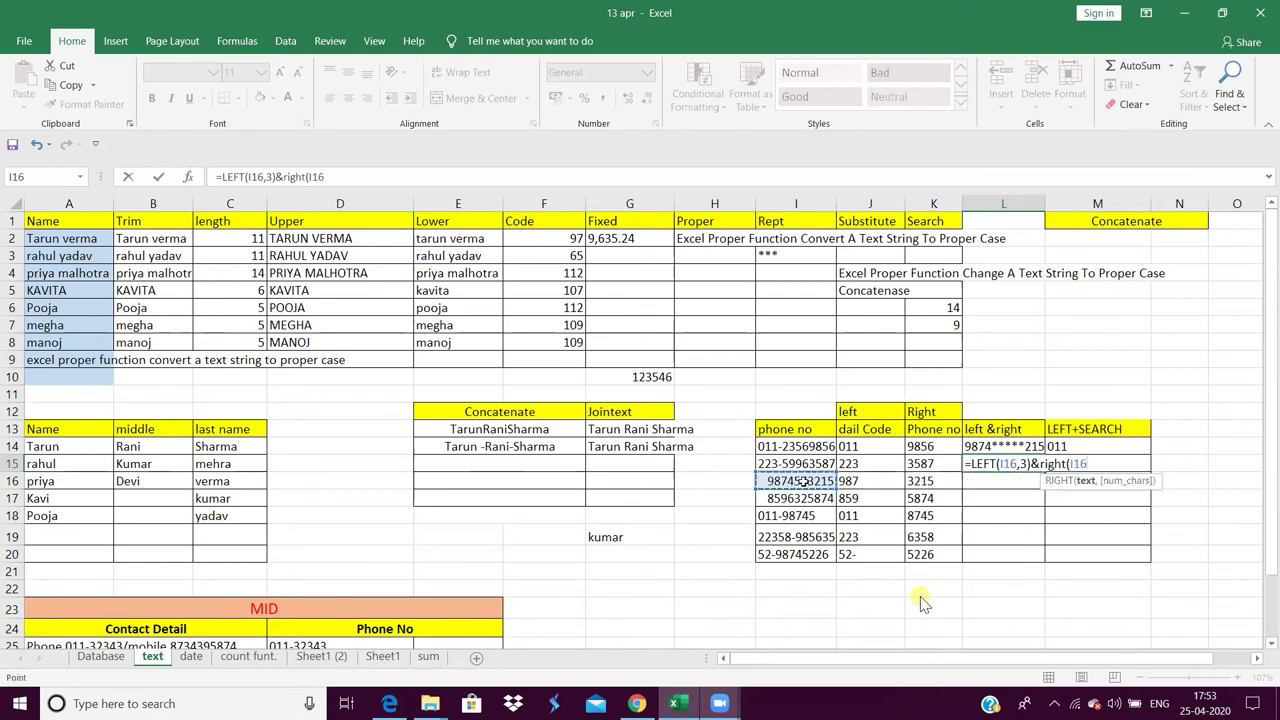
text(,)
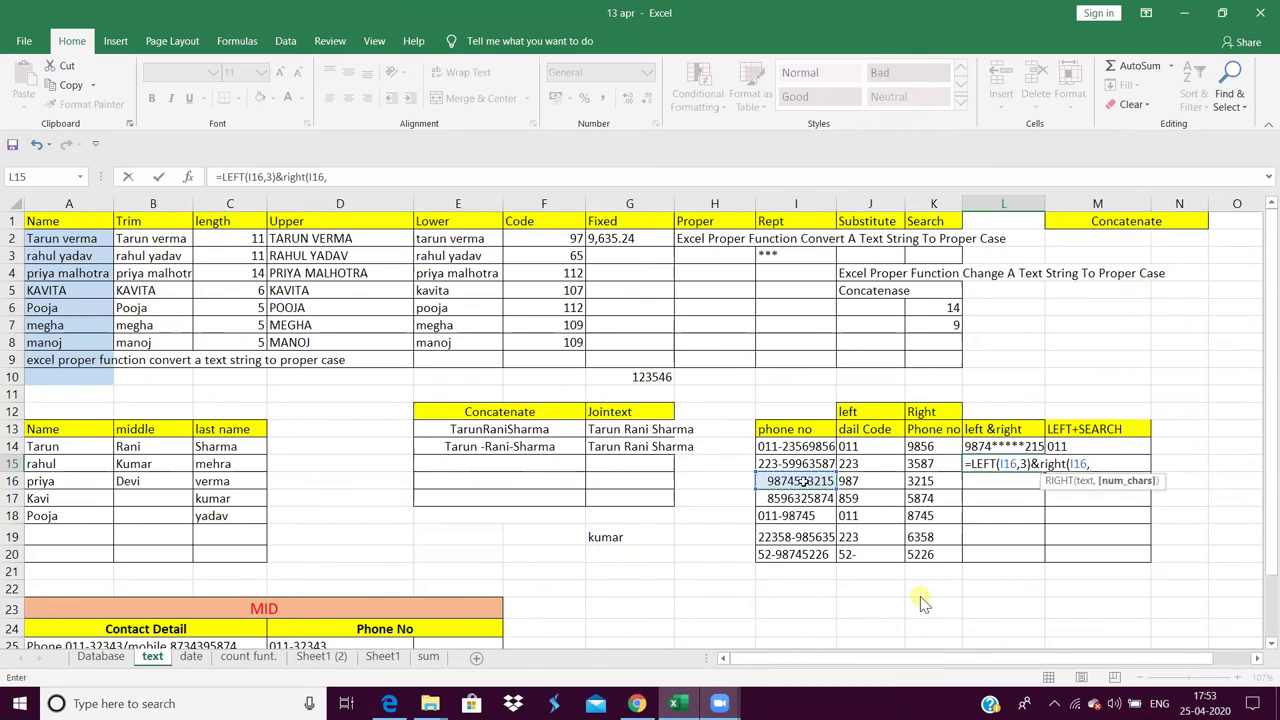
text(4)
key(BackSpace)
text(2)
text())
key(Return)
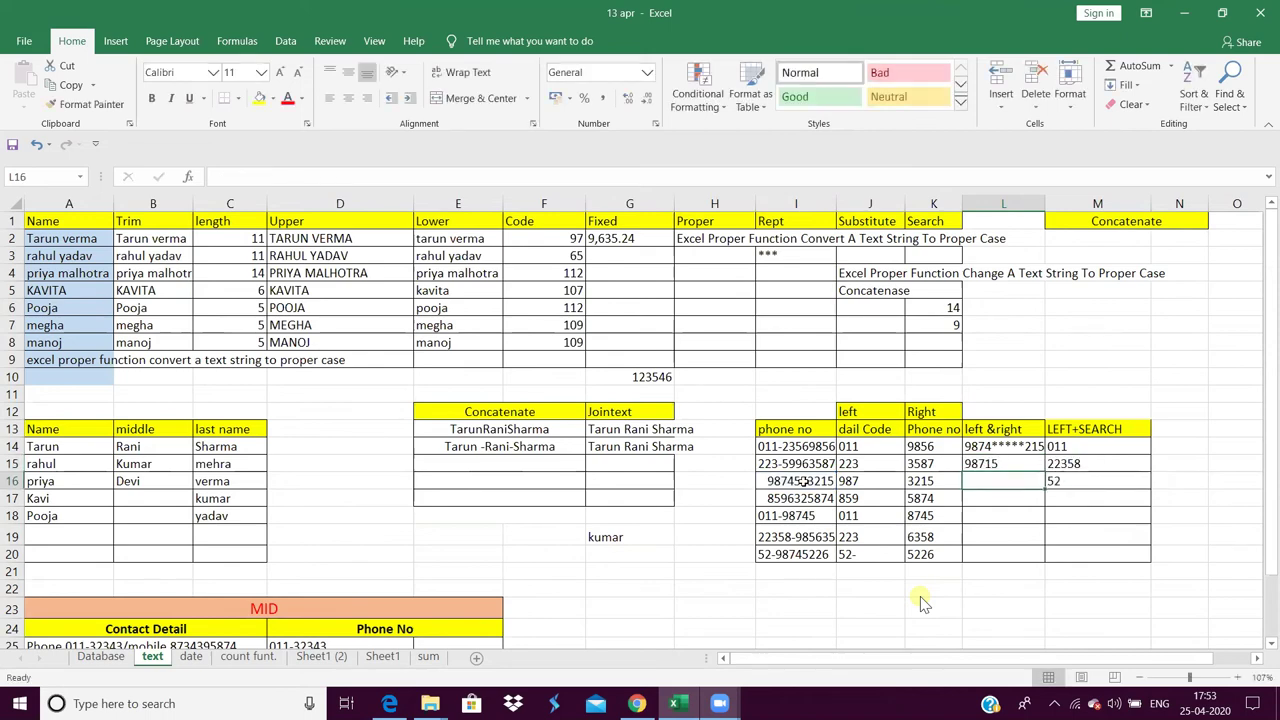
- Review L15's formula and cancel a stray asterisk entry in L19
click(985, 463)
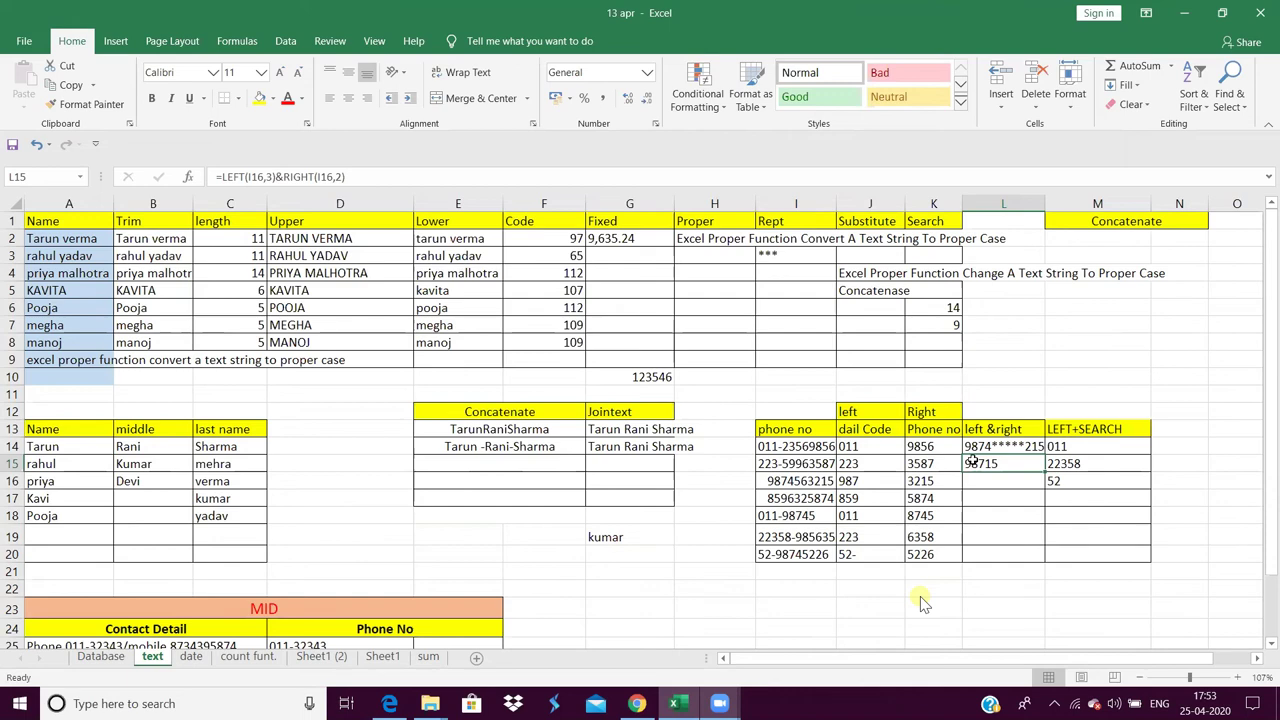
click(282, 176)
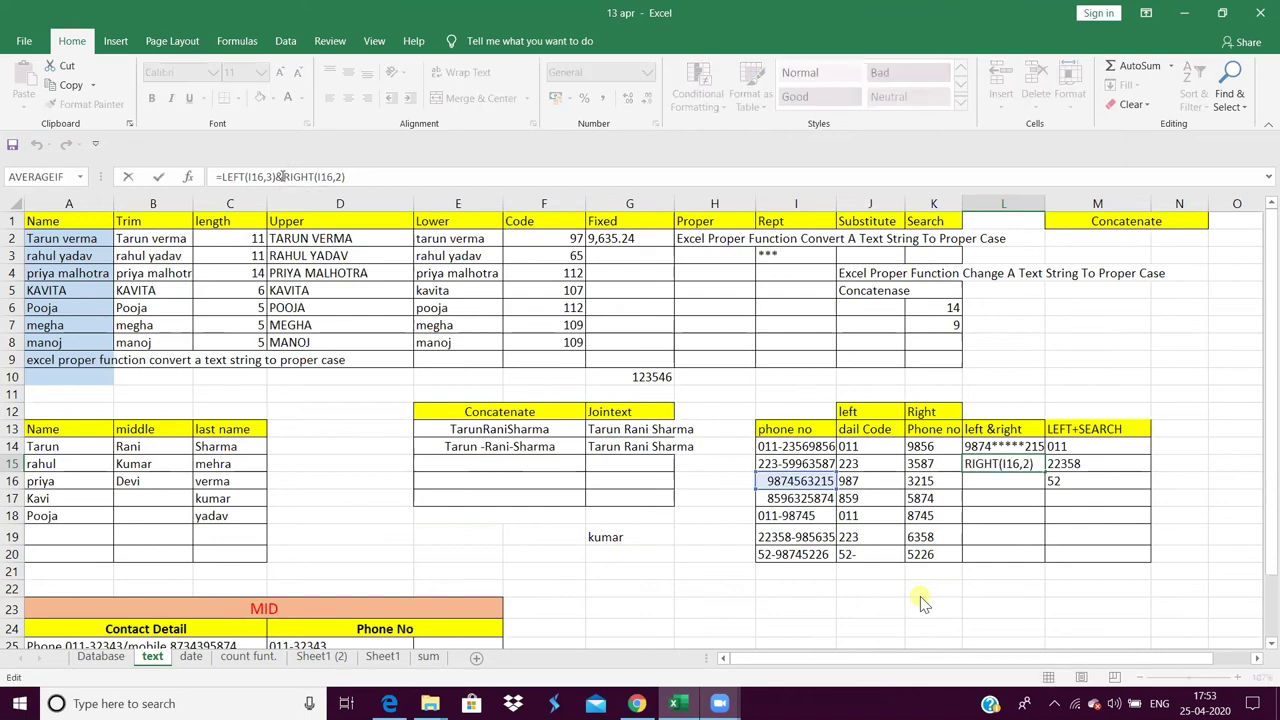
key(Return)
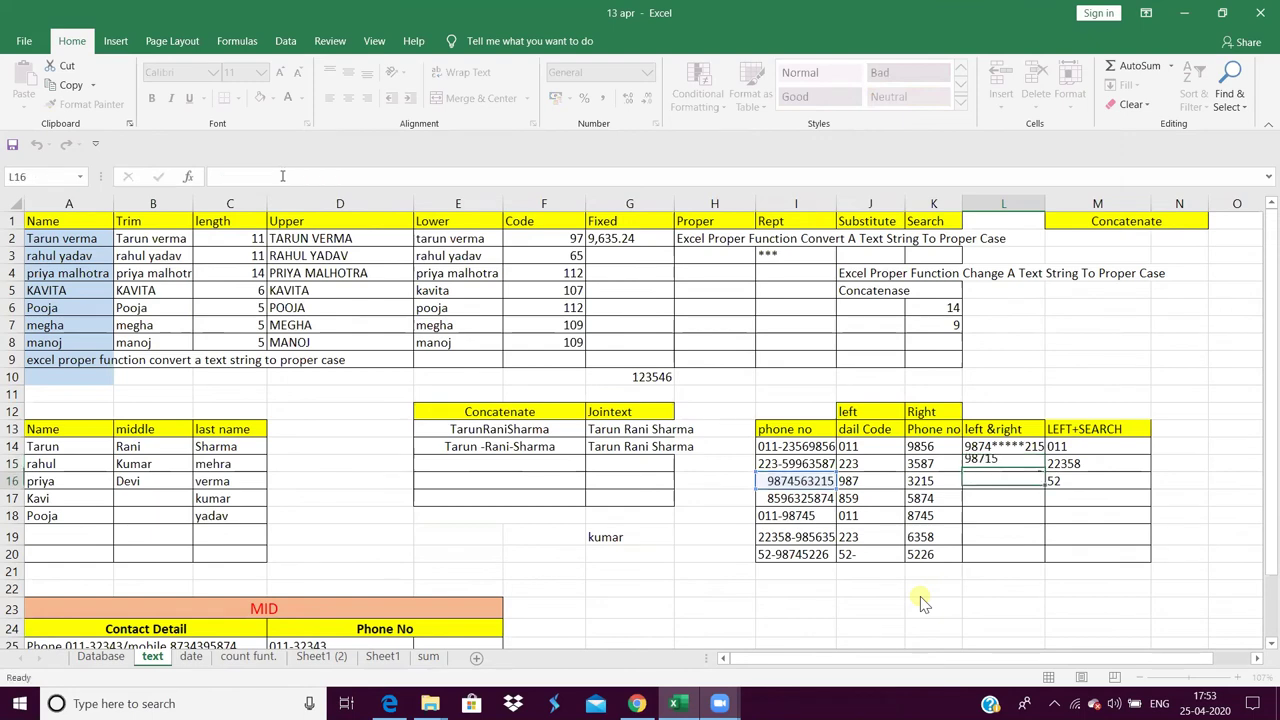
key(Down)
key(Down)
key(Down)
text(*)
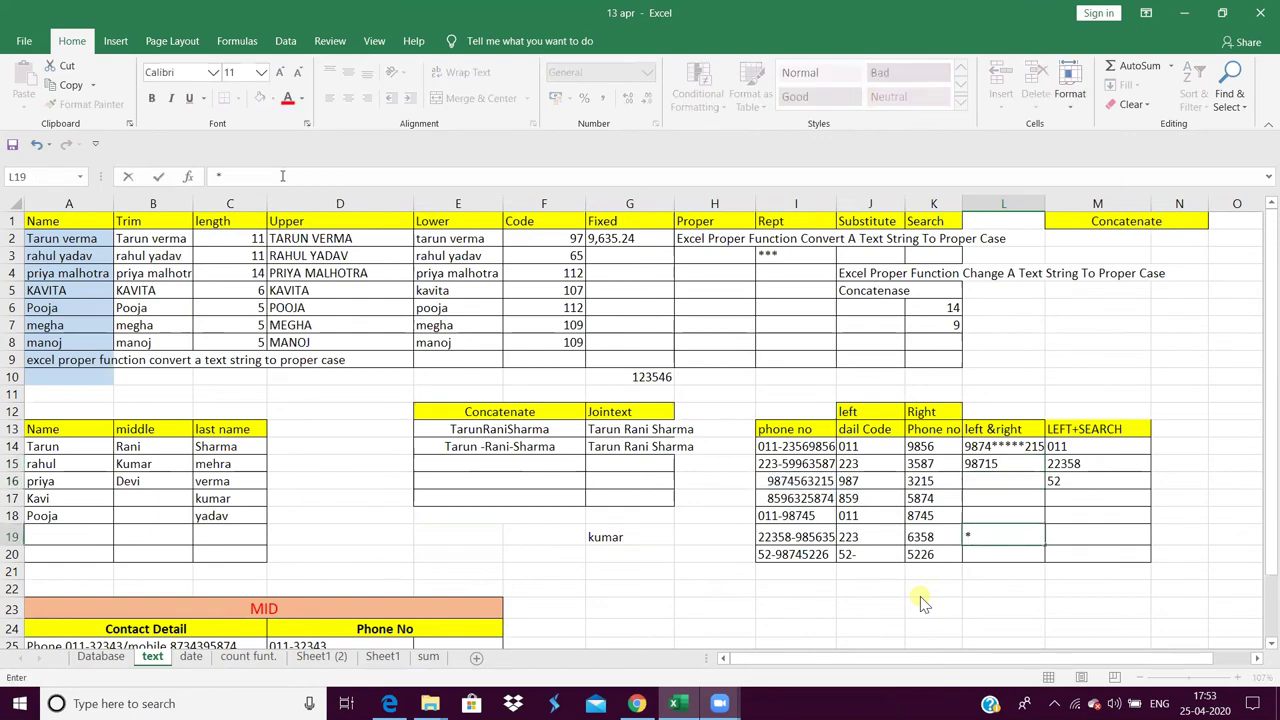
key(Escape)
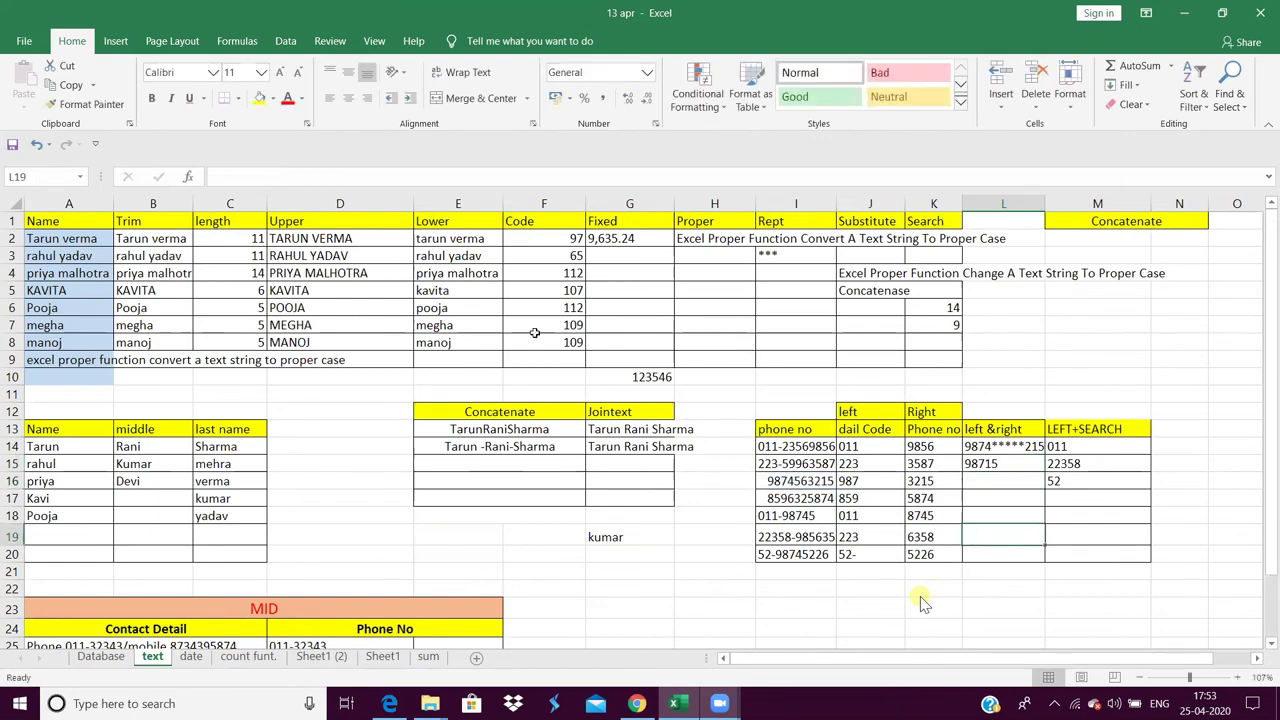
- Insert "*****"& into L15's formula and accept Excel's suggested formula correction
click(972, 457)
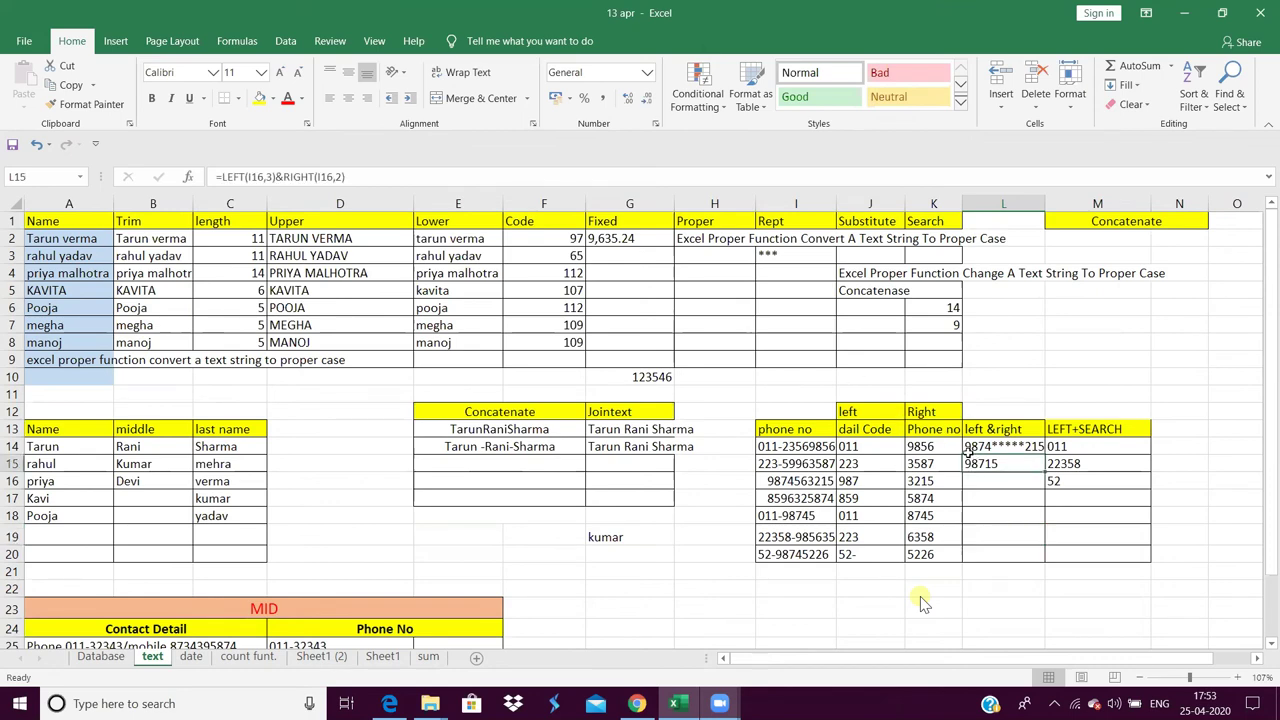
click(284, 176)
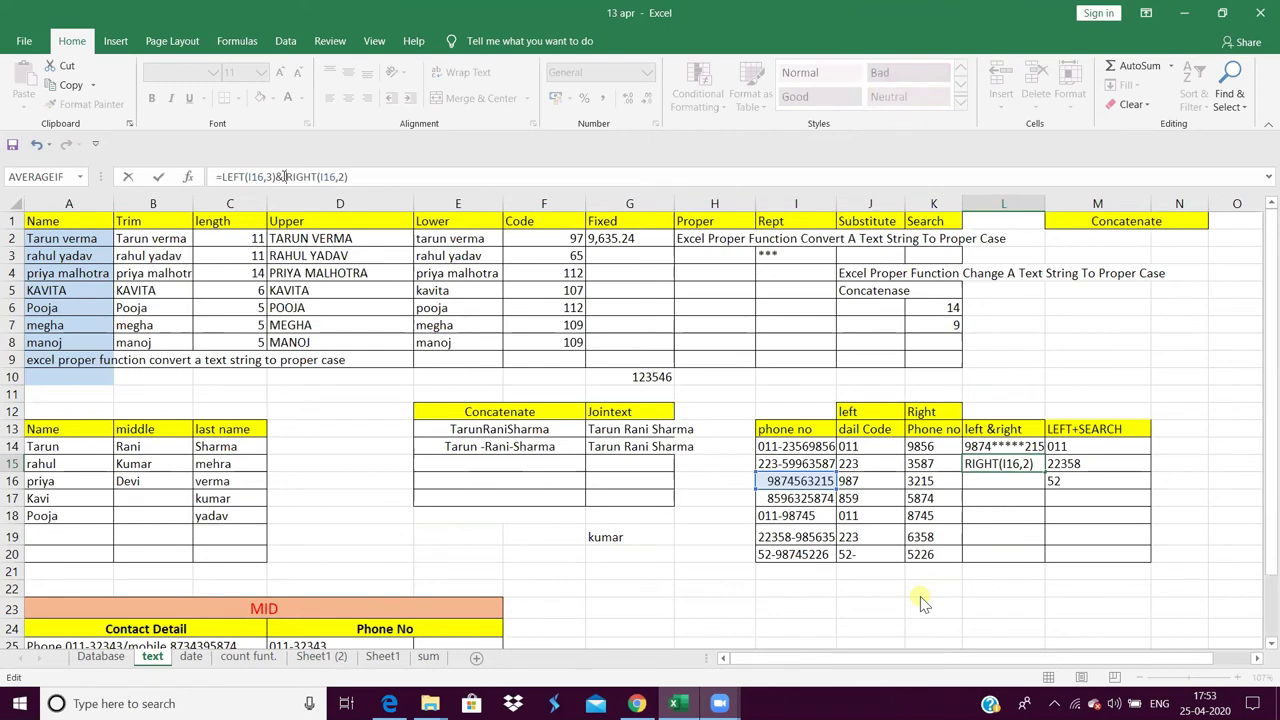
text("*****)
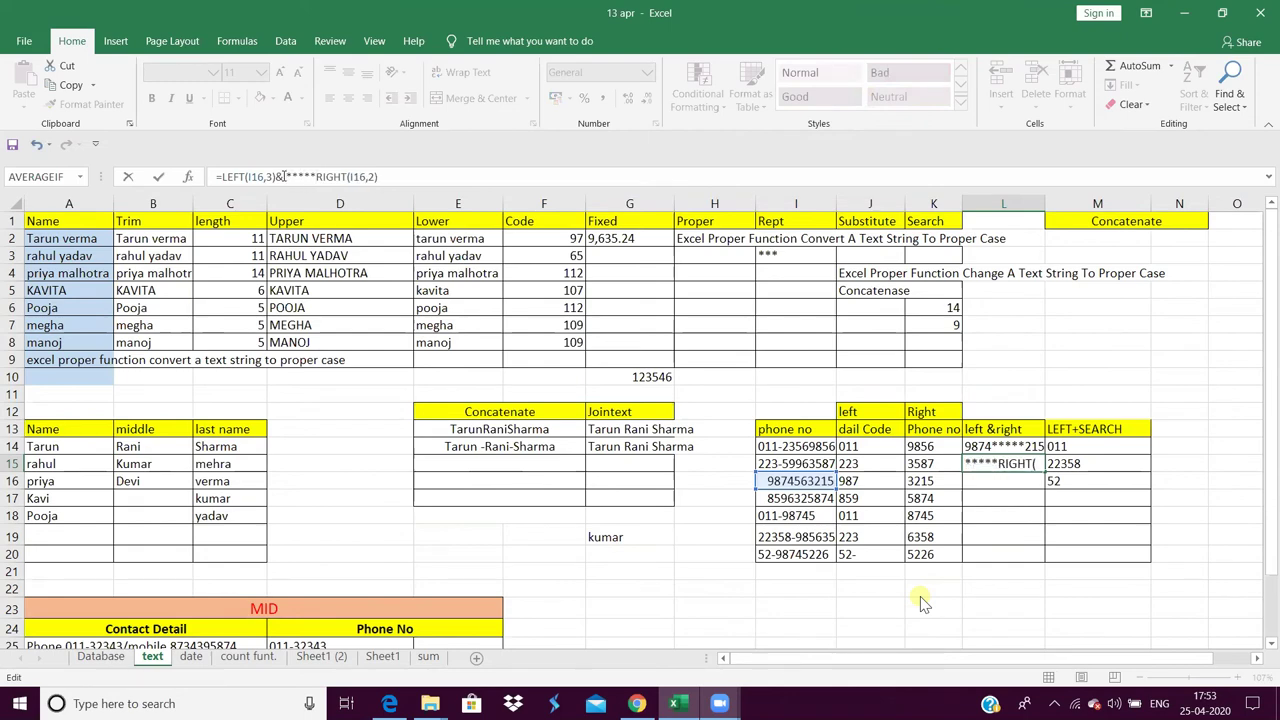
text("&)
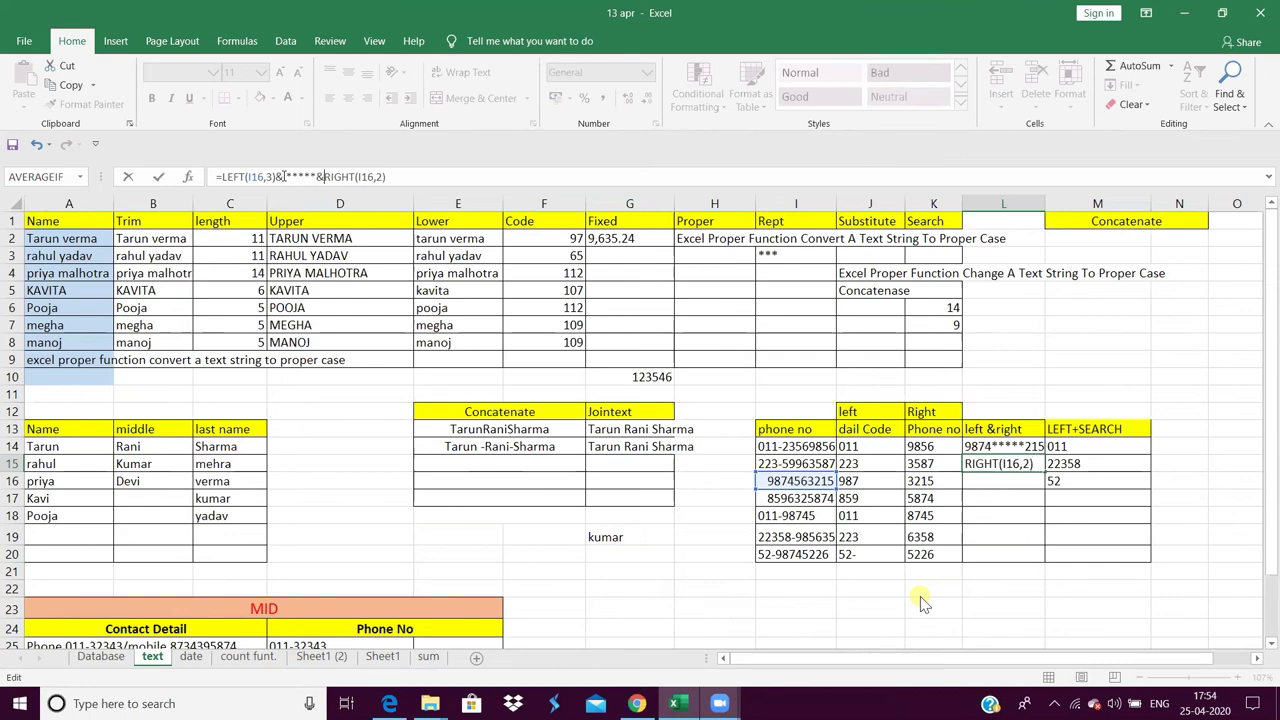
key(Return)
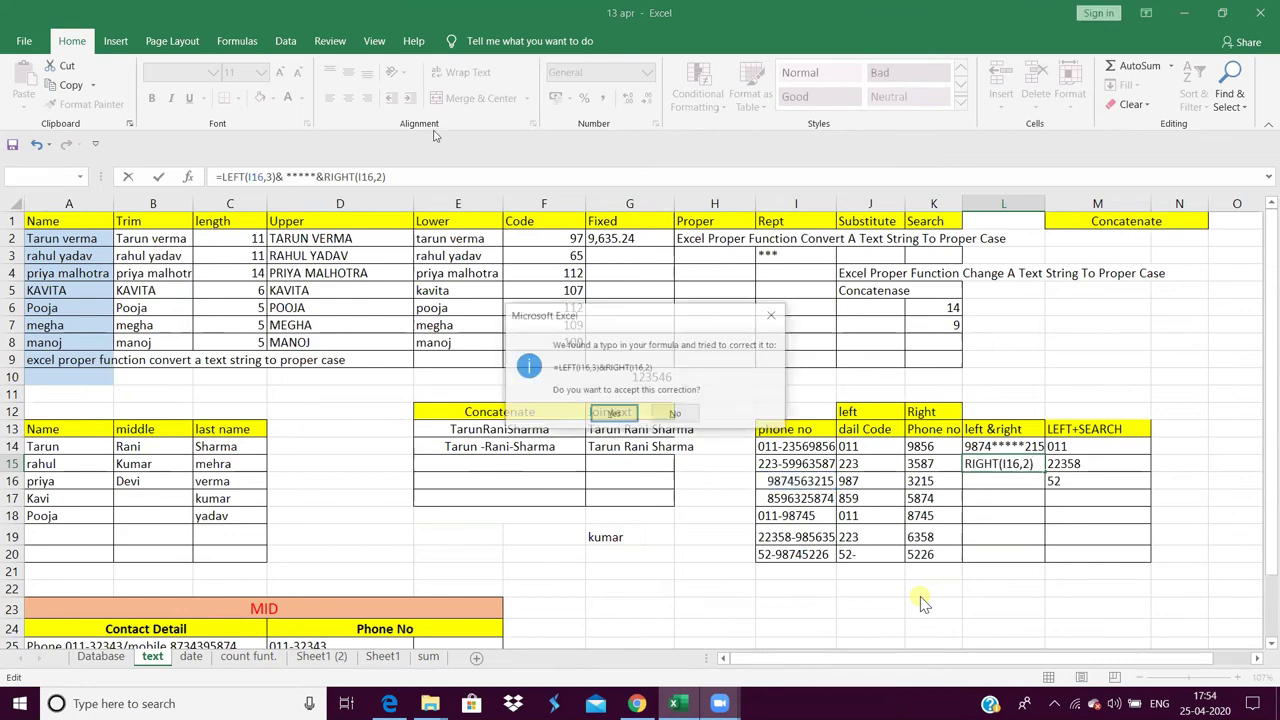
key(Return)
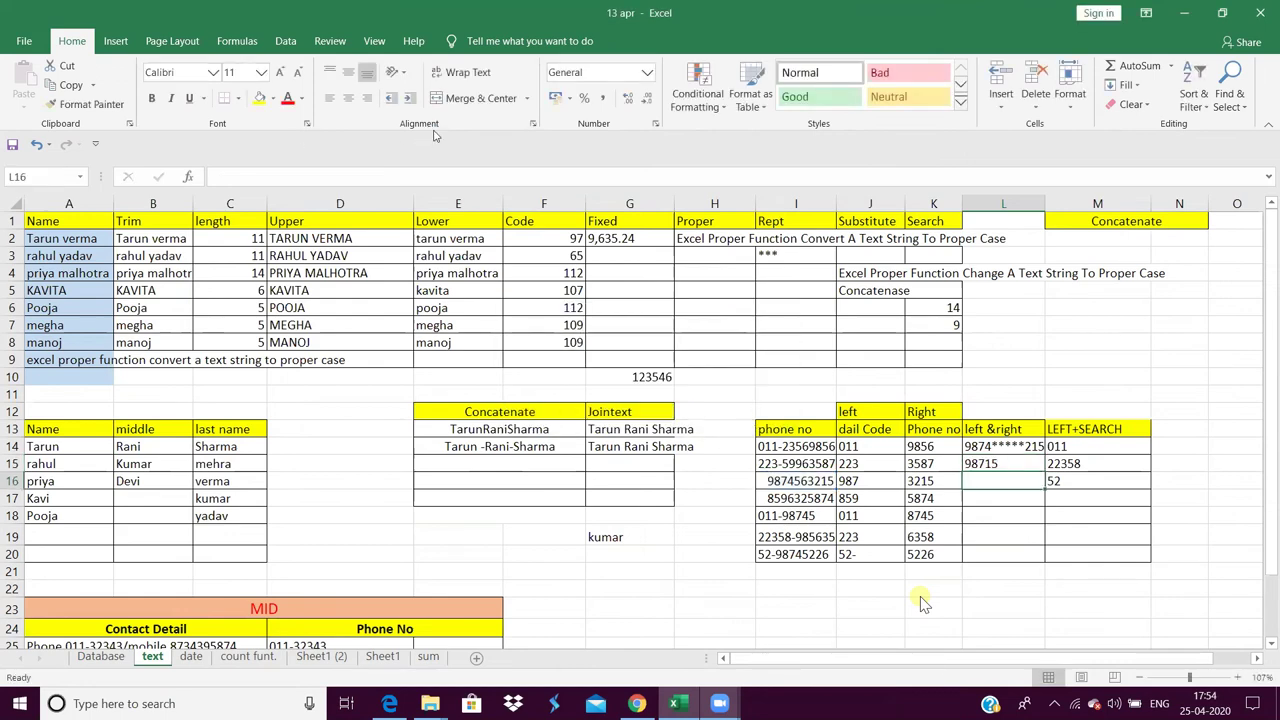
key(Up)
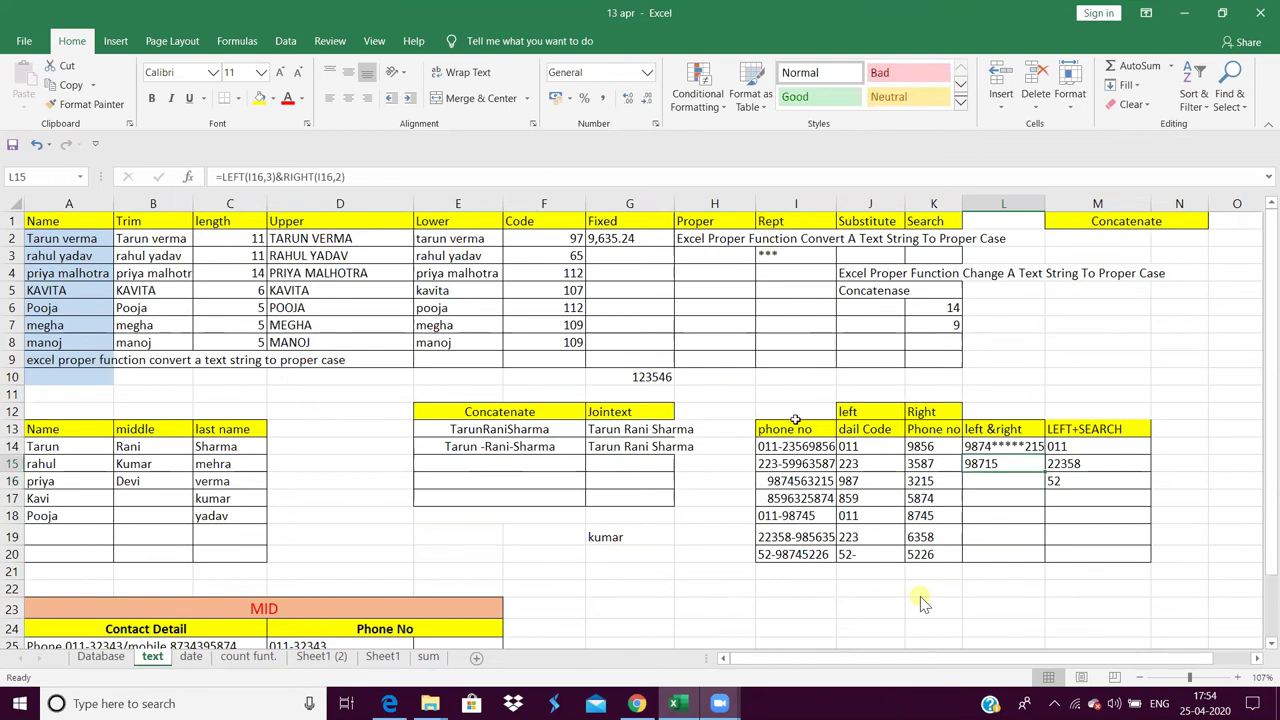
- Insert &"*****"& between LEFT and RIGHT in L15's formula so it shows 987*****15
click(996, 446)
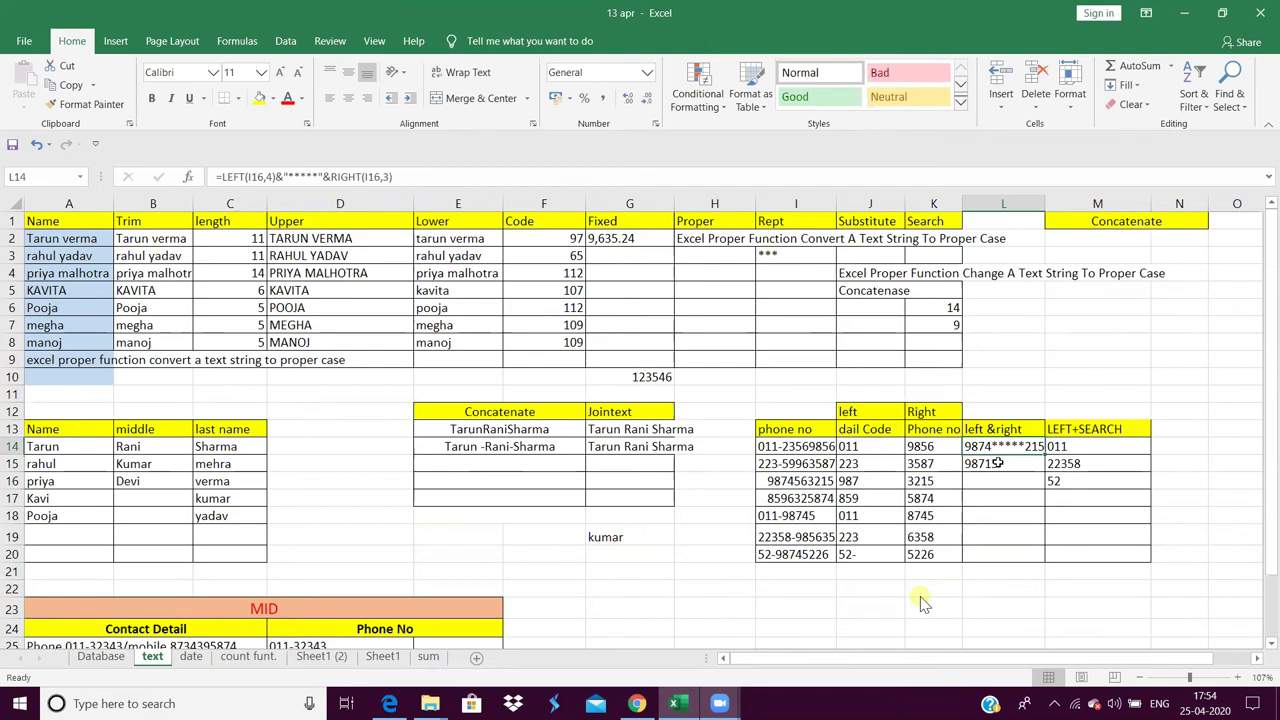
click(997, 463)
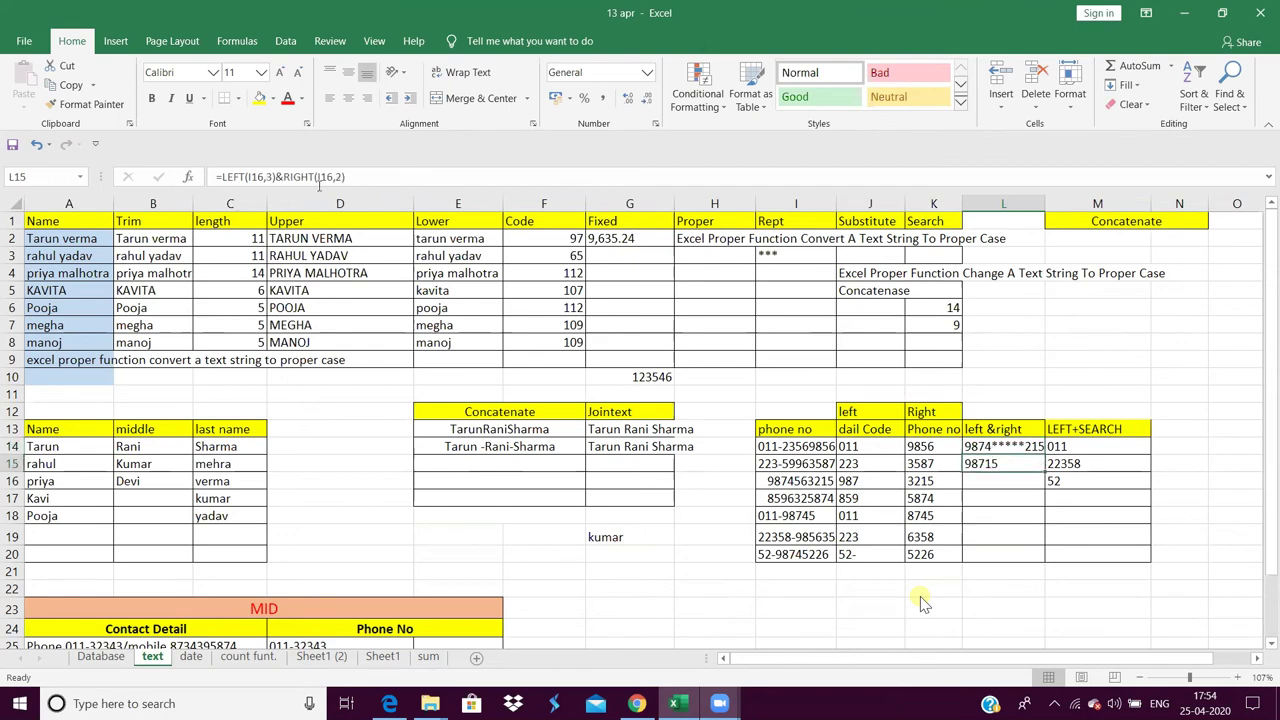
click(282, 176)
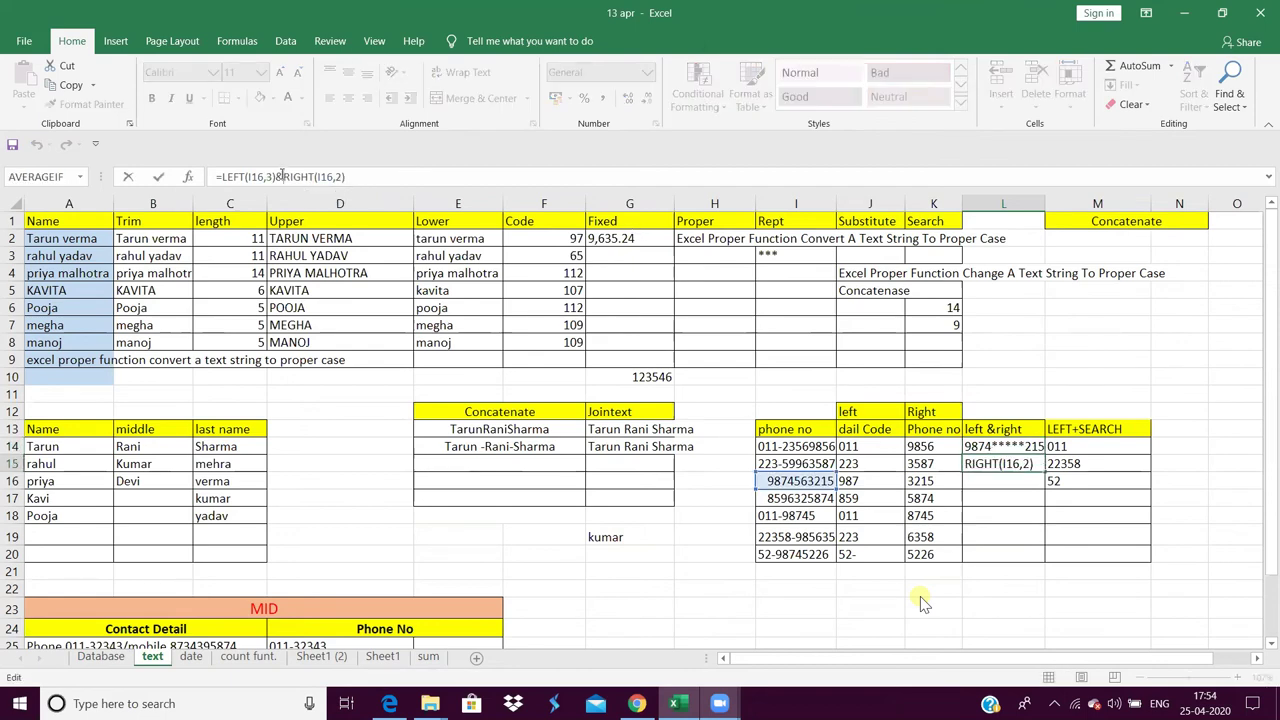
text(")
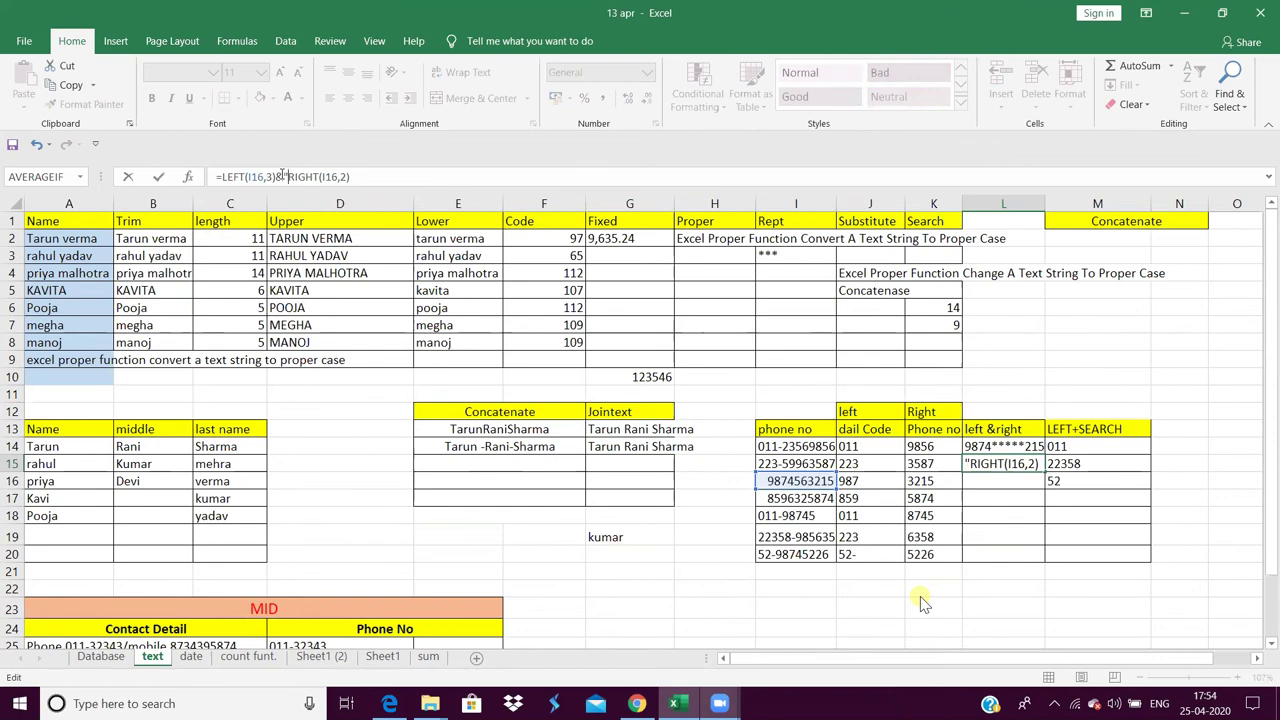
text(*****")
text(&)
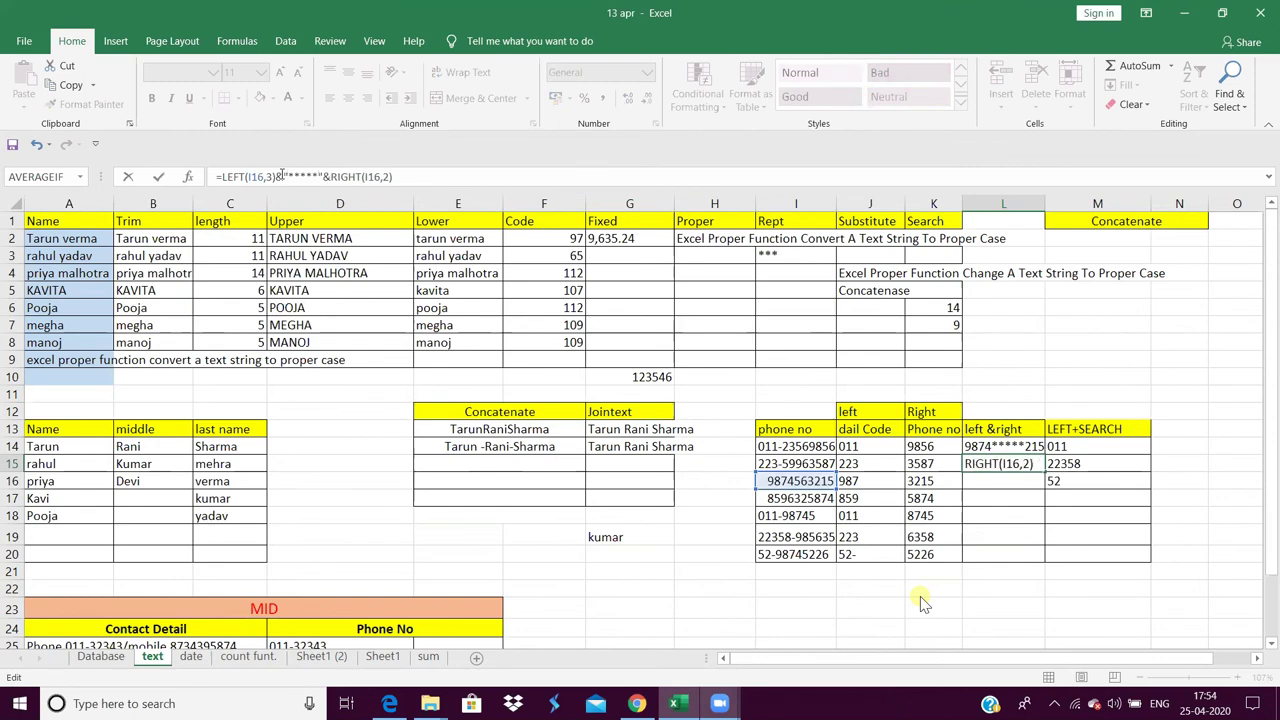
key(Return)
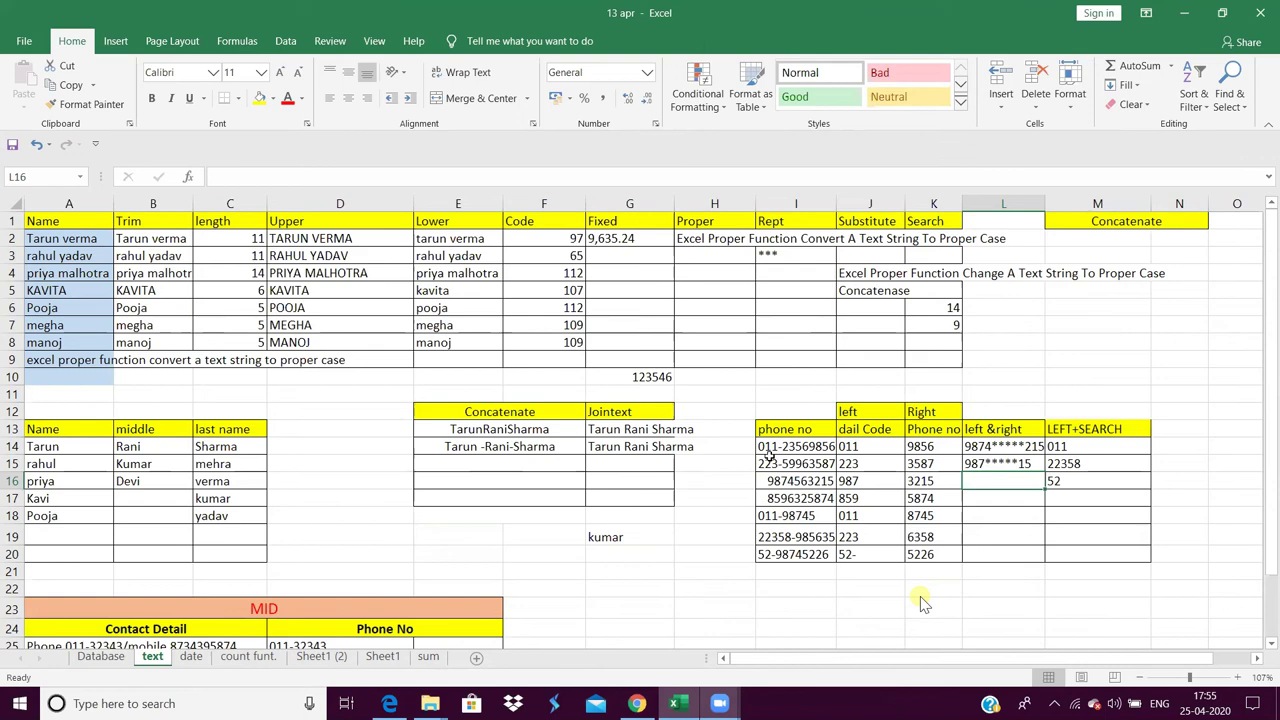
click(870, 458)
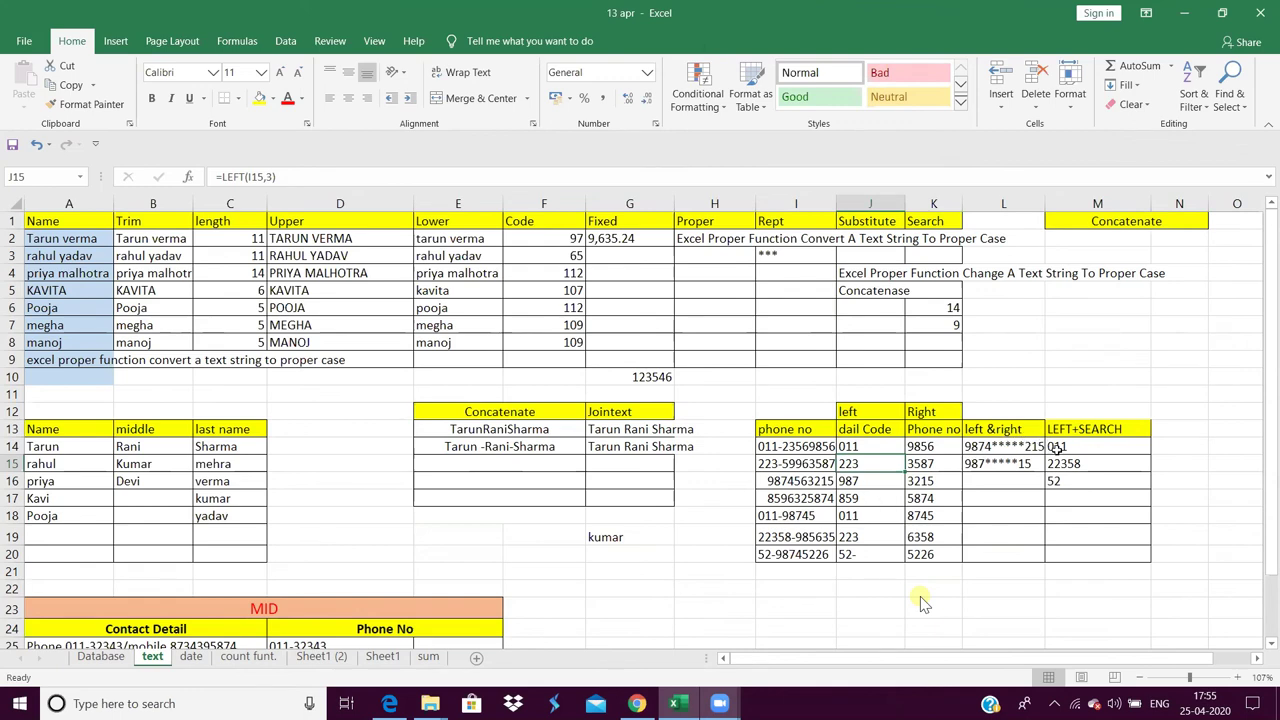
click(1057, 449)
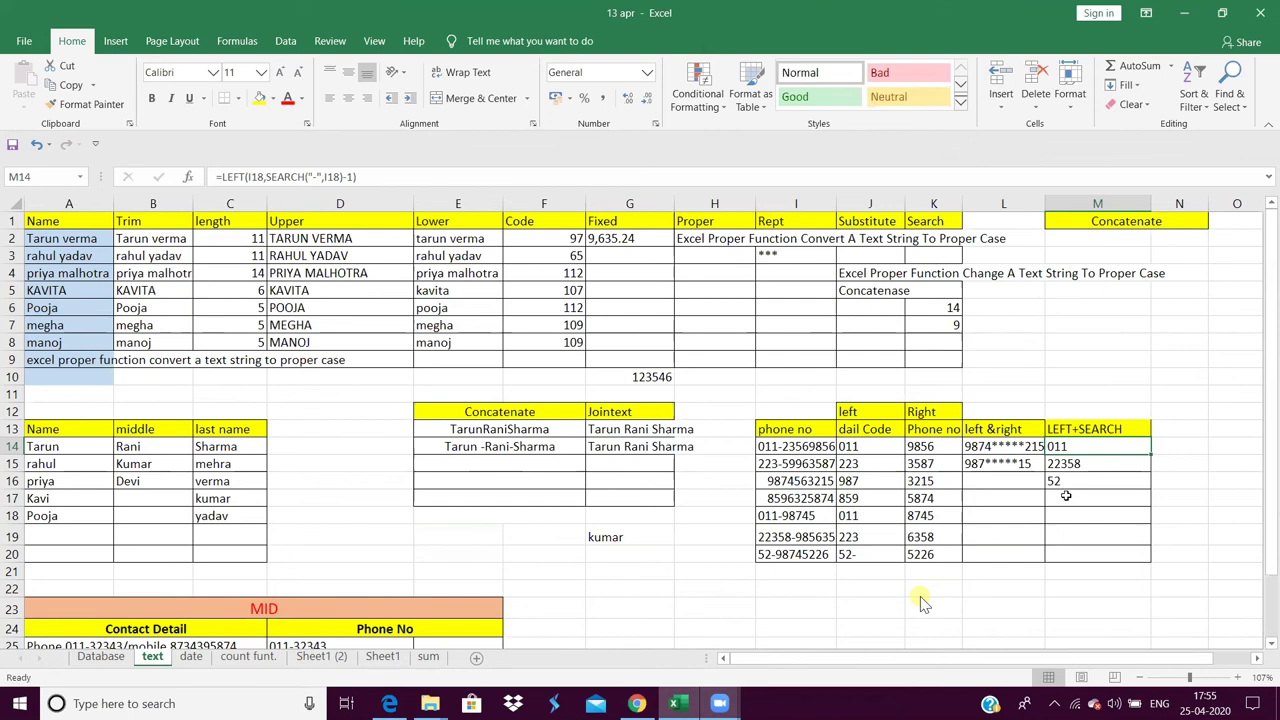
click(1066, 495)
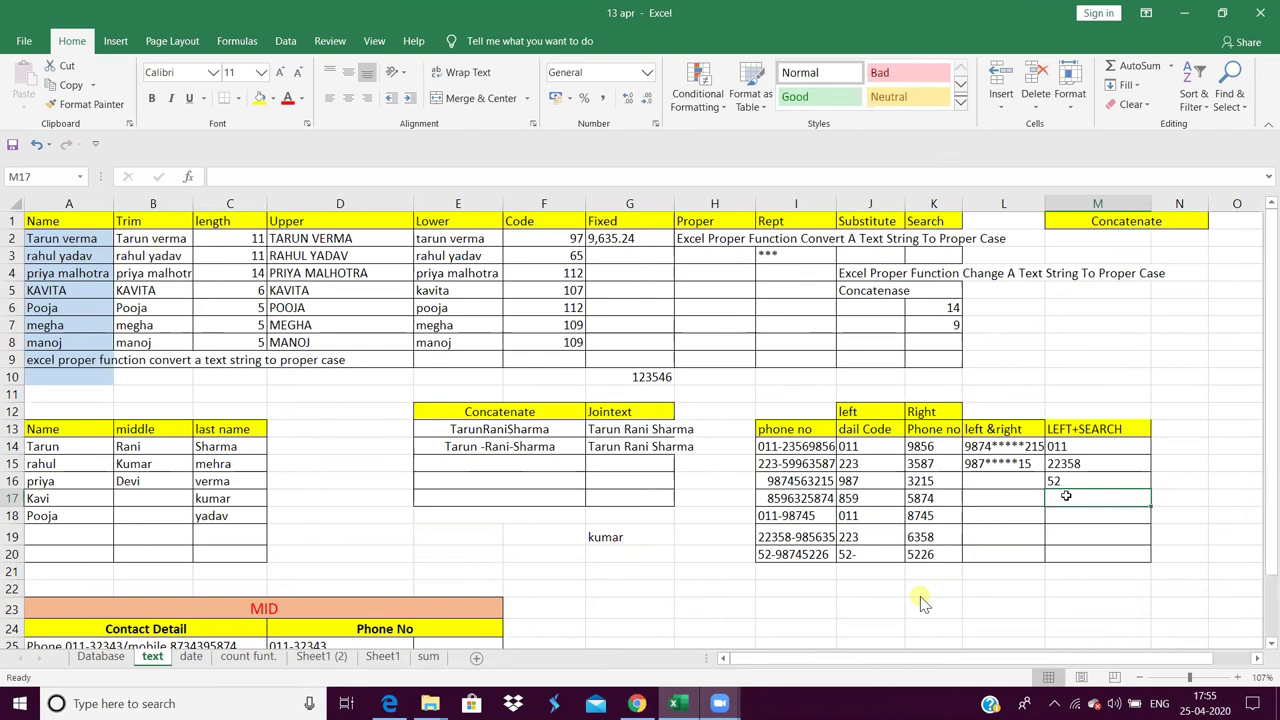
- Start M17's formula as =LEFT(I18, followed by the SEARCH function
text(=l)
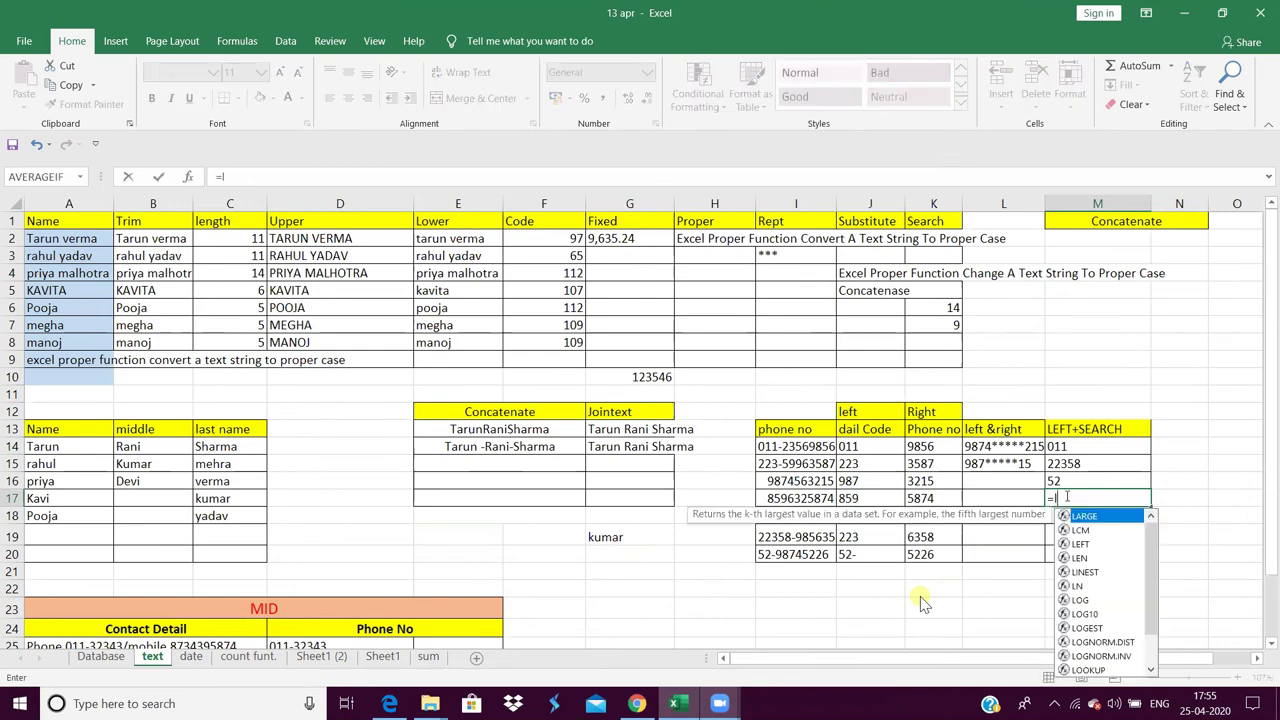
text(ef)
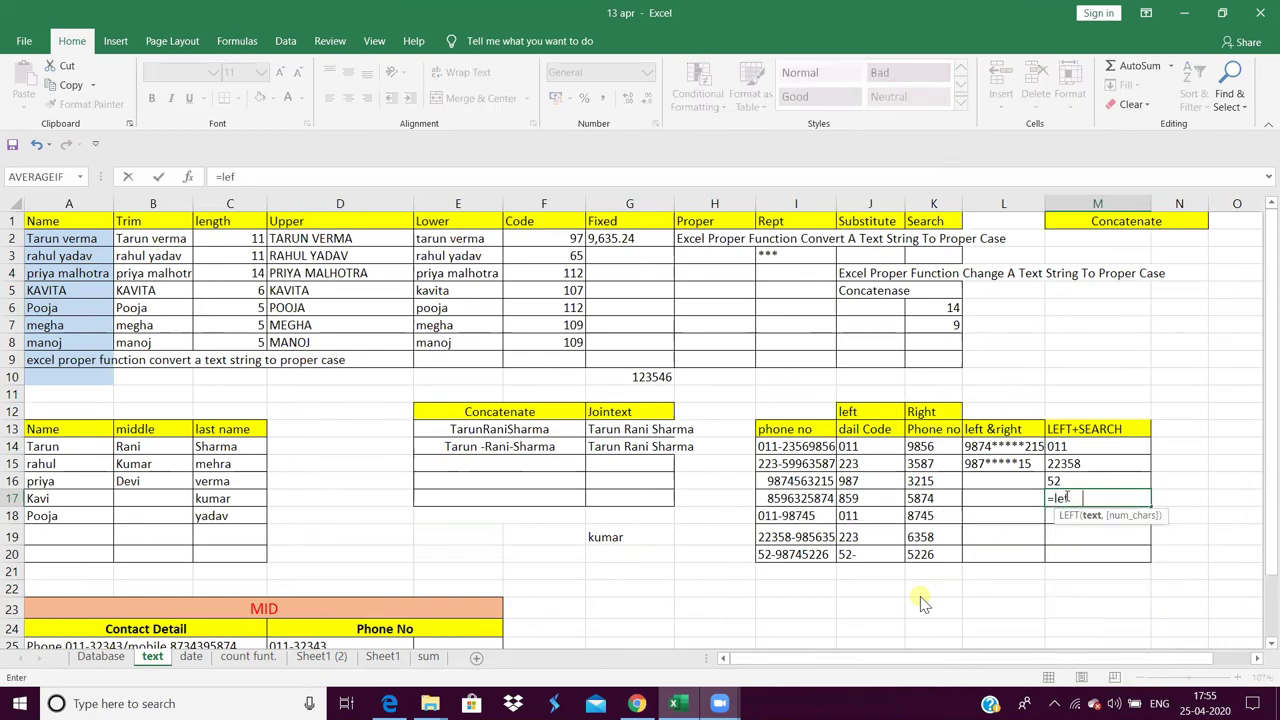
key(Tab)
click(787, 515)
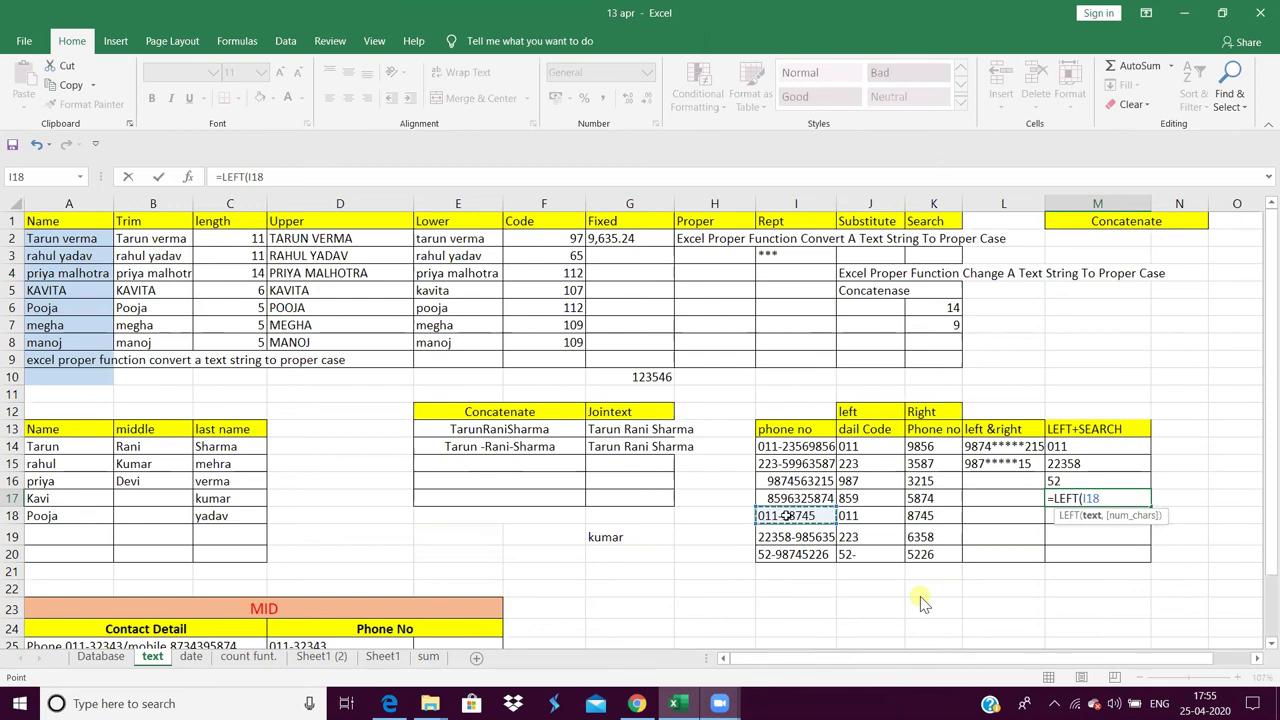
text(,)
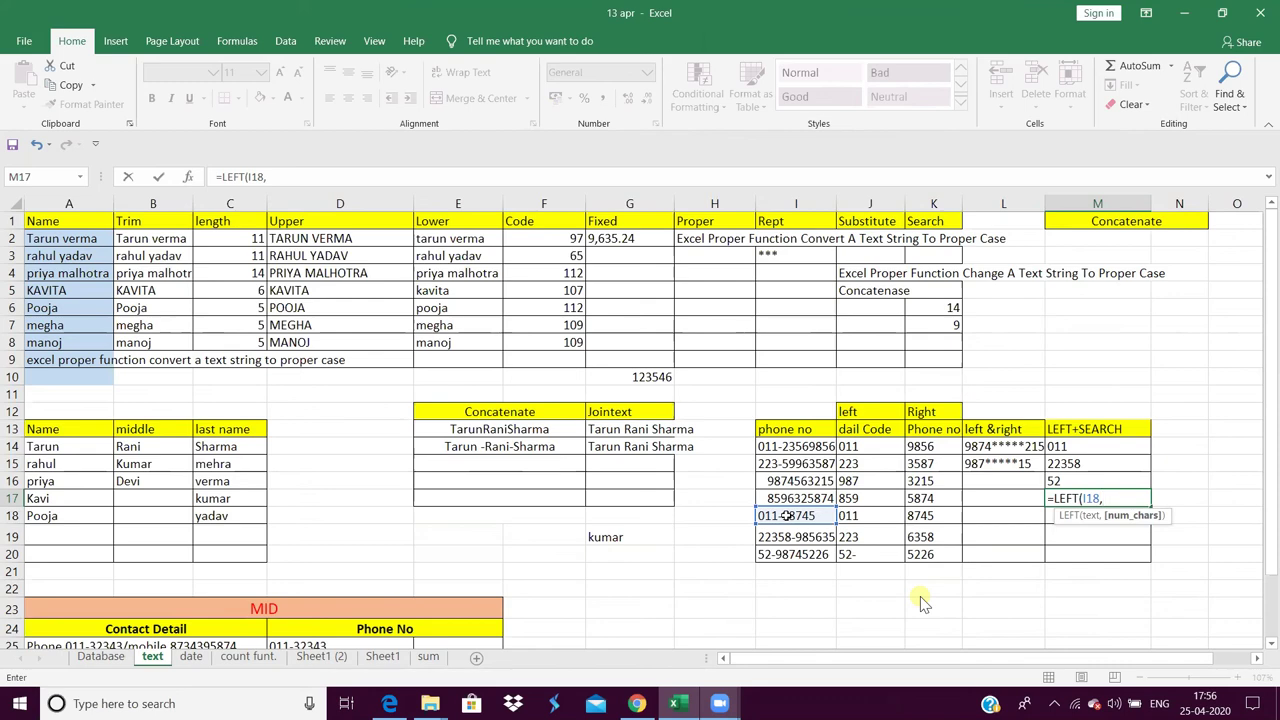
text(s)
text(re)
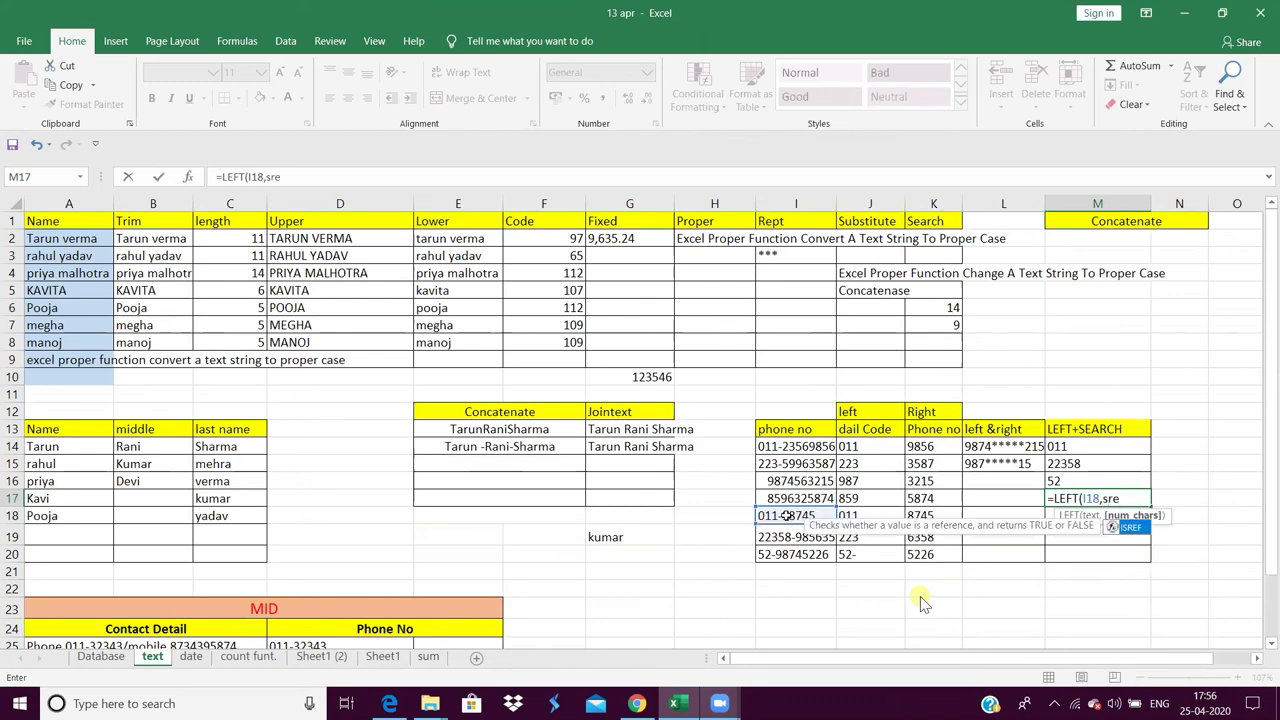
key(BackSpace)
key(BackSpace)
text(ea)
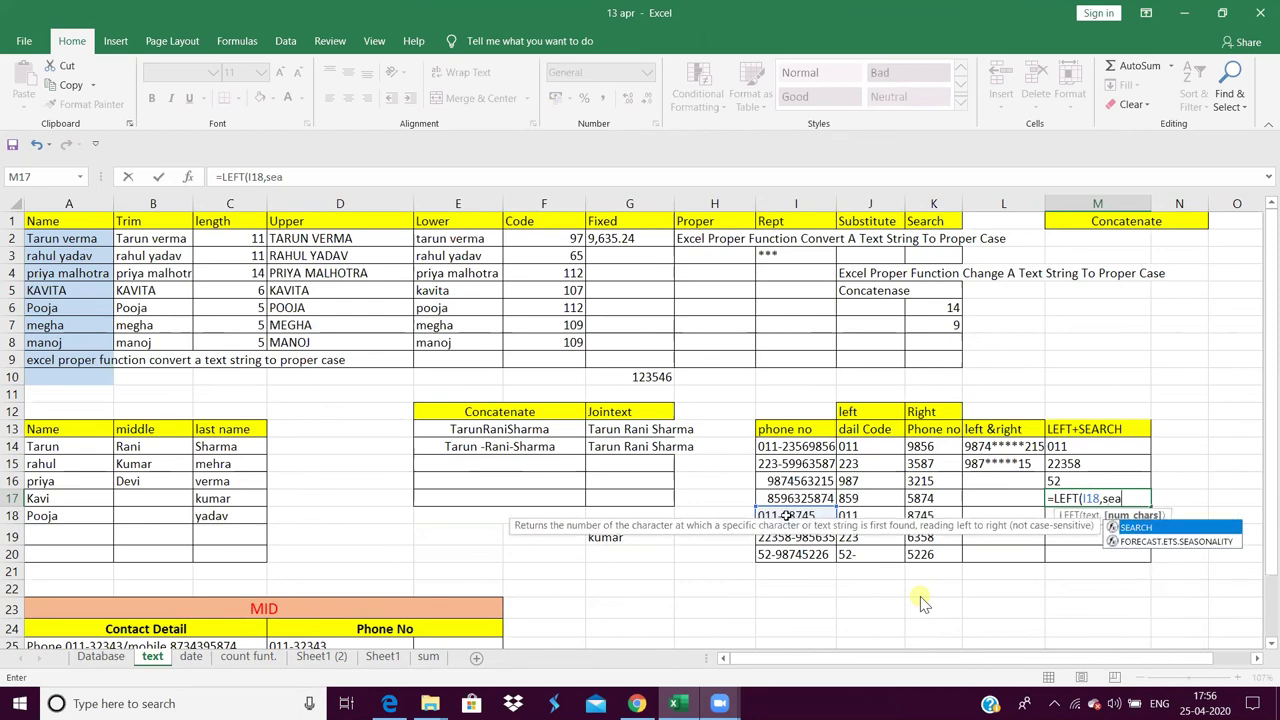
key(Tab)
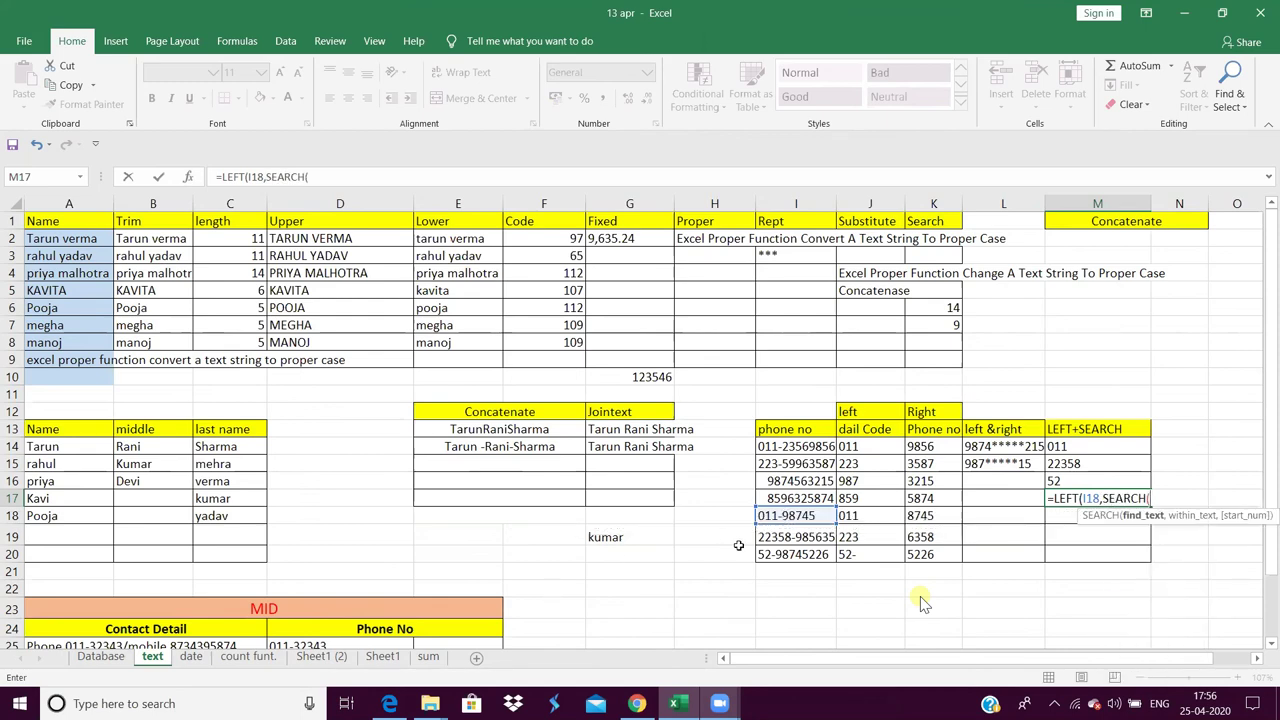
- Complete the formula with SEARCH("-",I18) and enter it, returning 011-
click(789, 516)
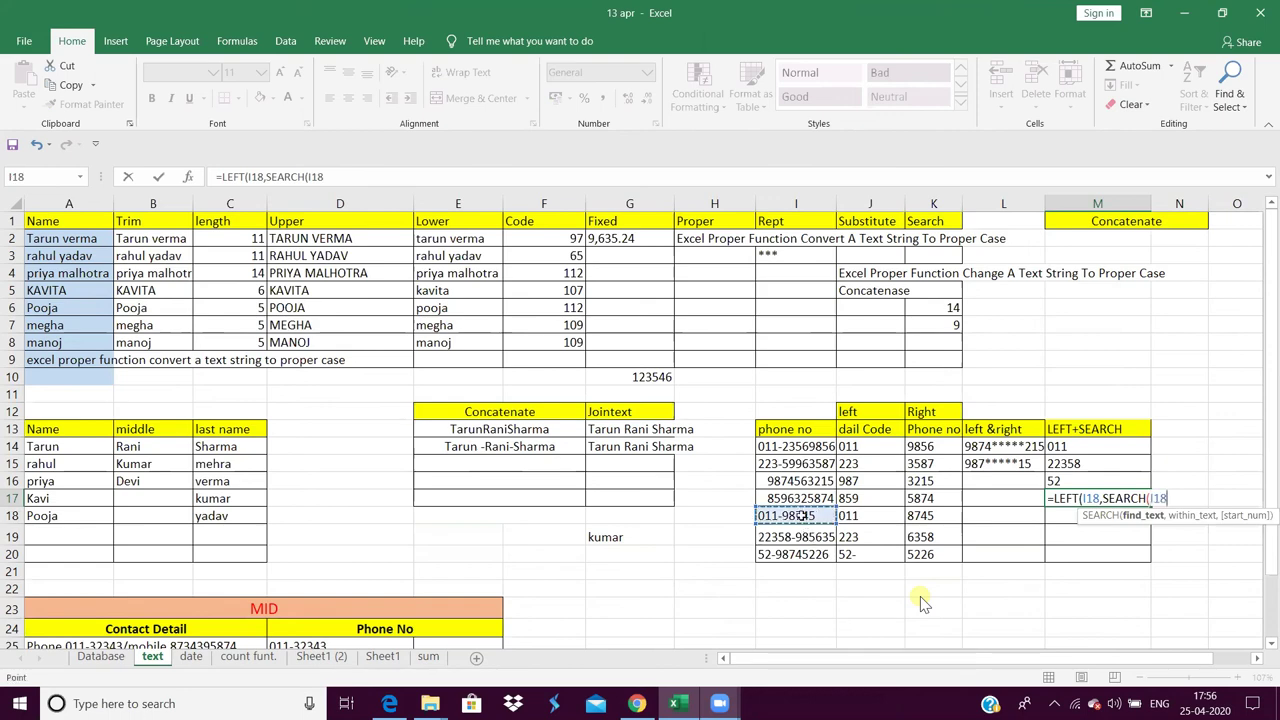
text(,")
key(BackSpace)
key(BackSpace)
key(BackSpace)
key(BackSpace)
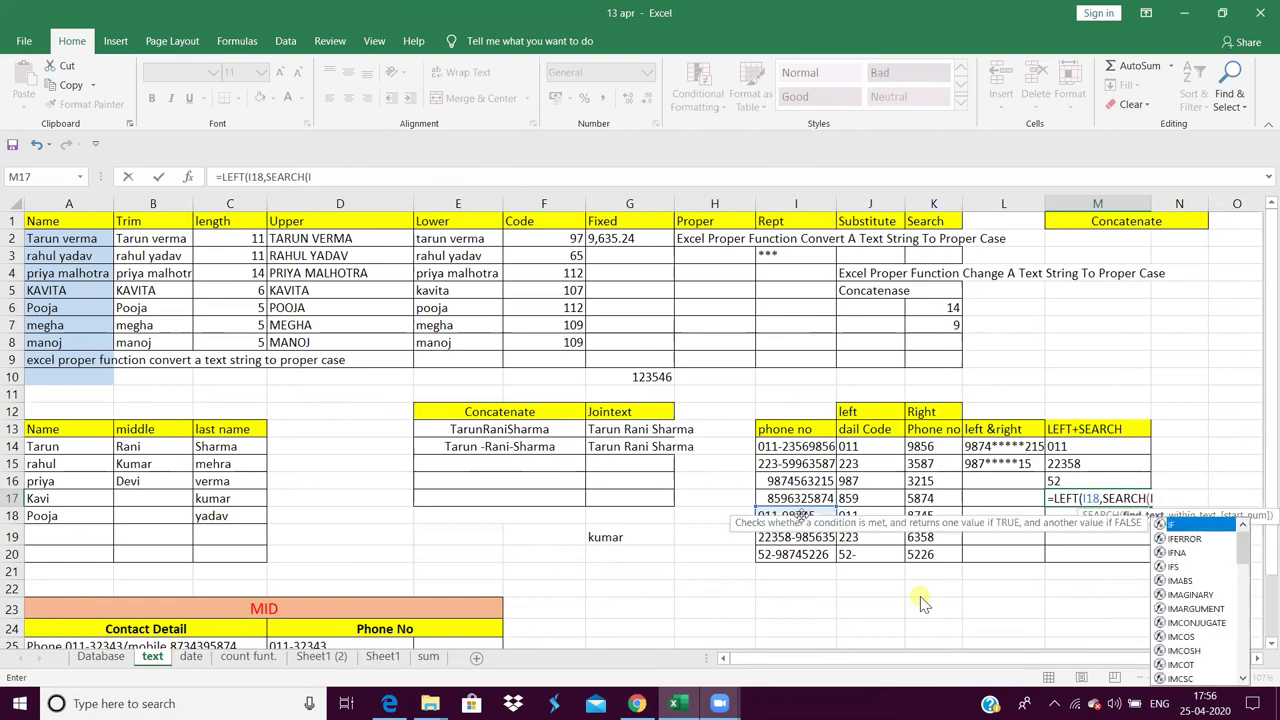
key(BackSpace)
text(")
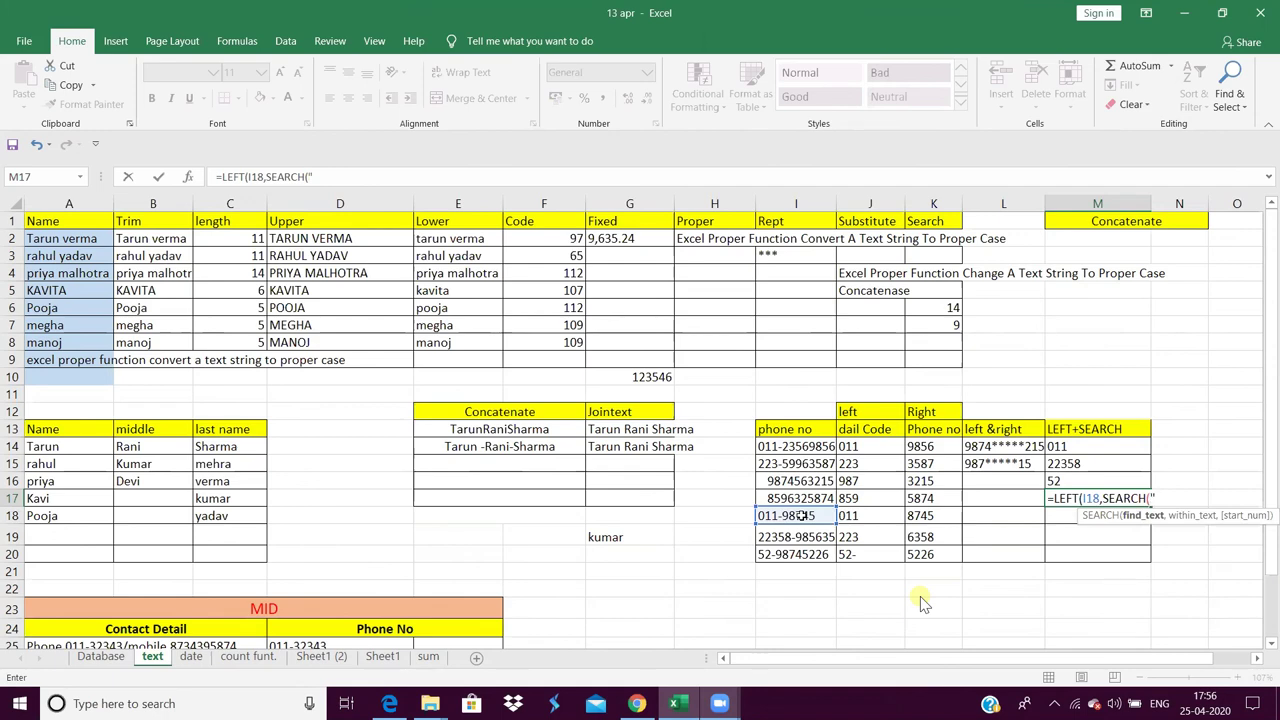
text(-)
text(")
text(,)
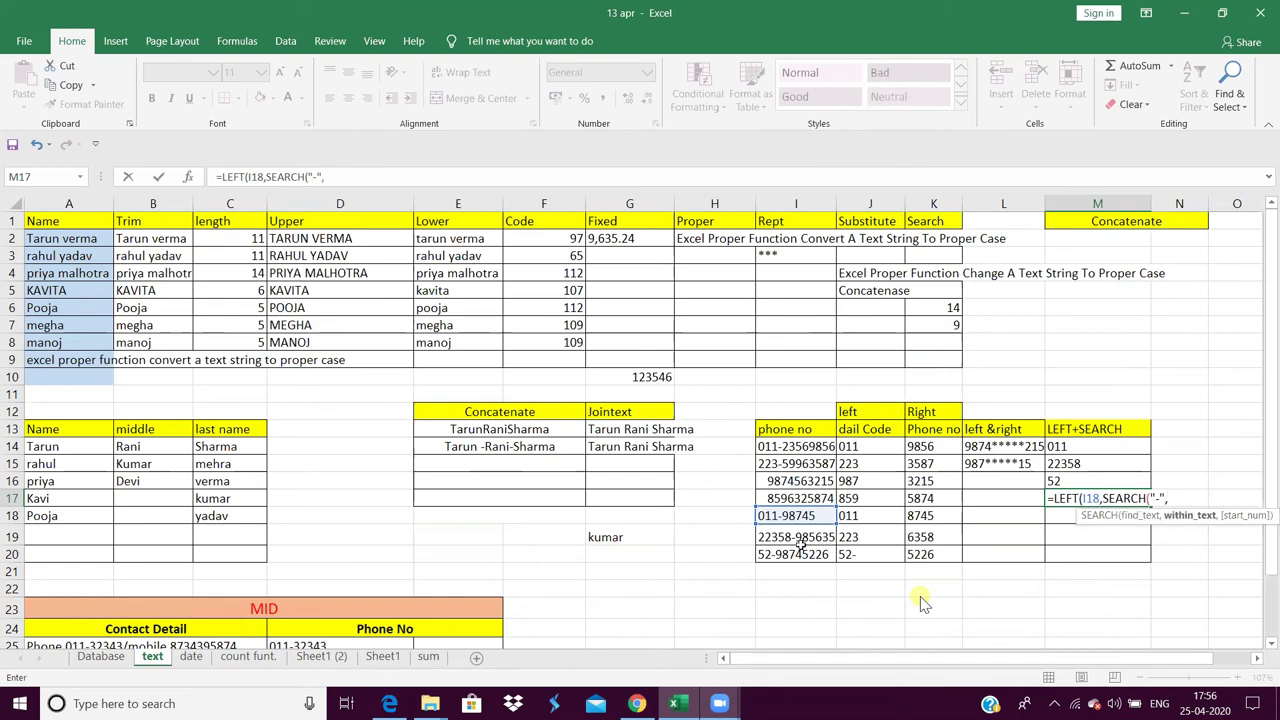
click(792, 514)
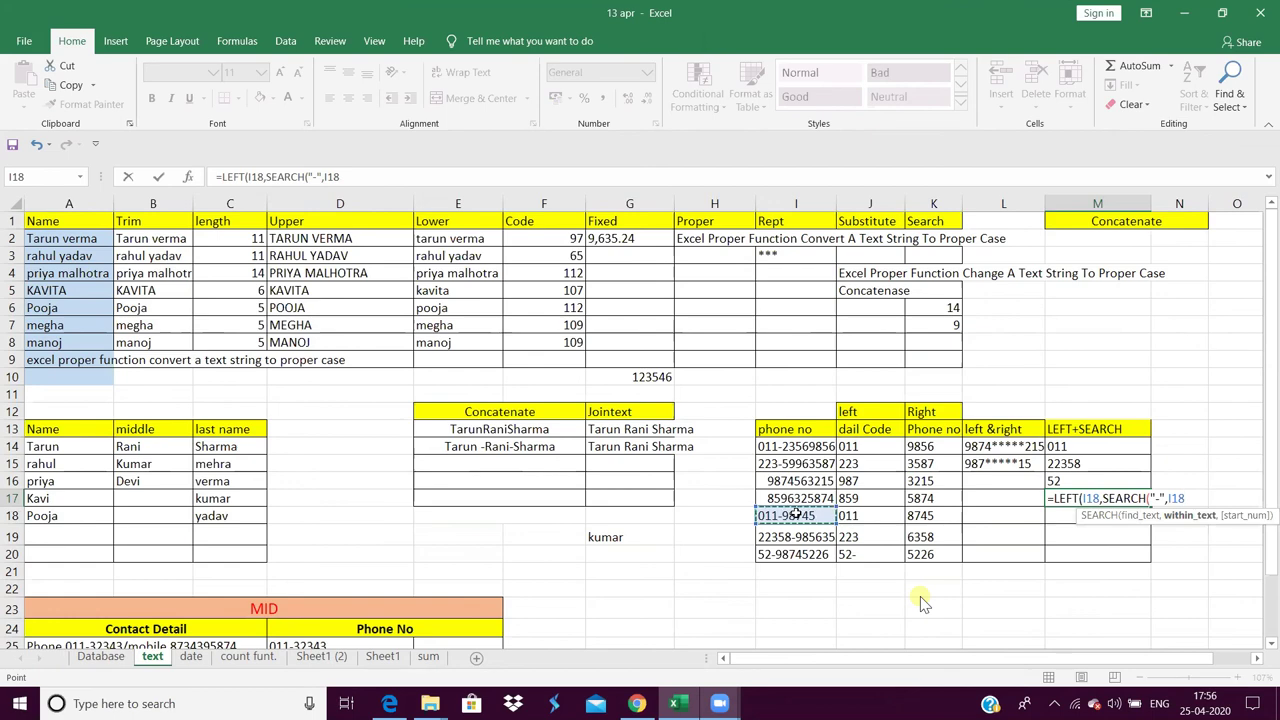
text())
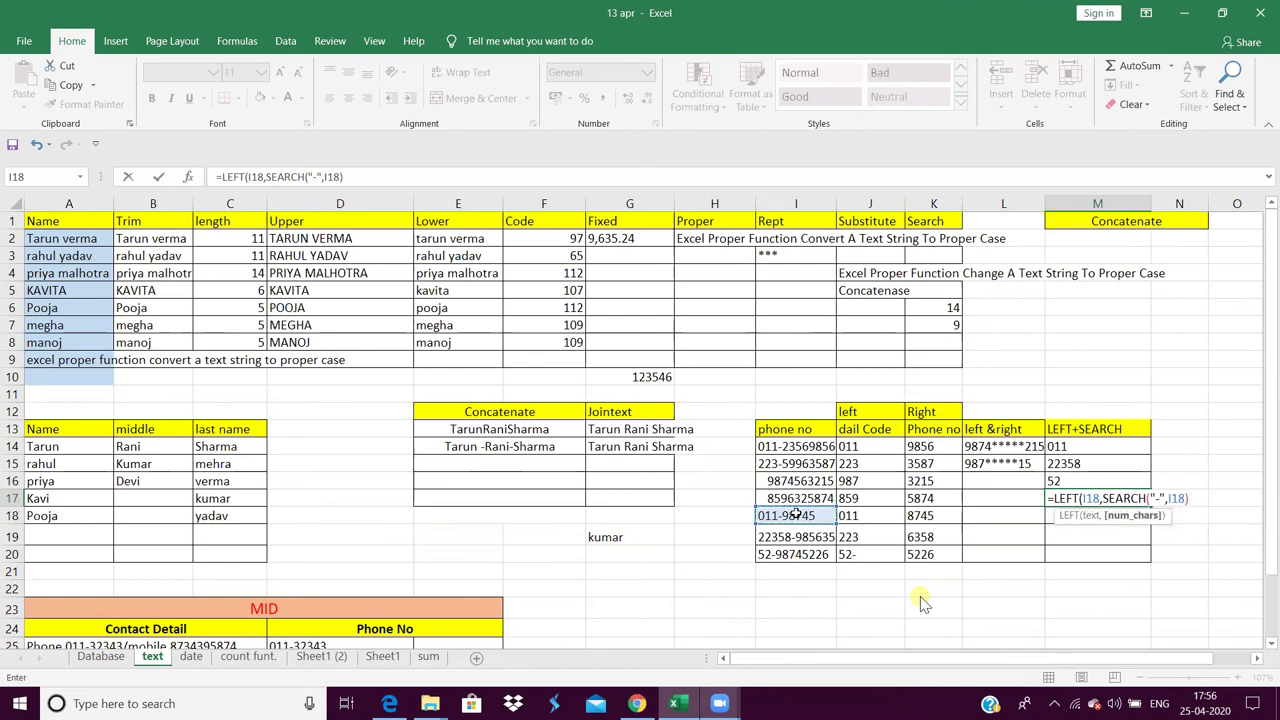
text())
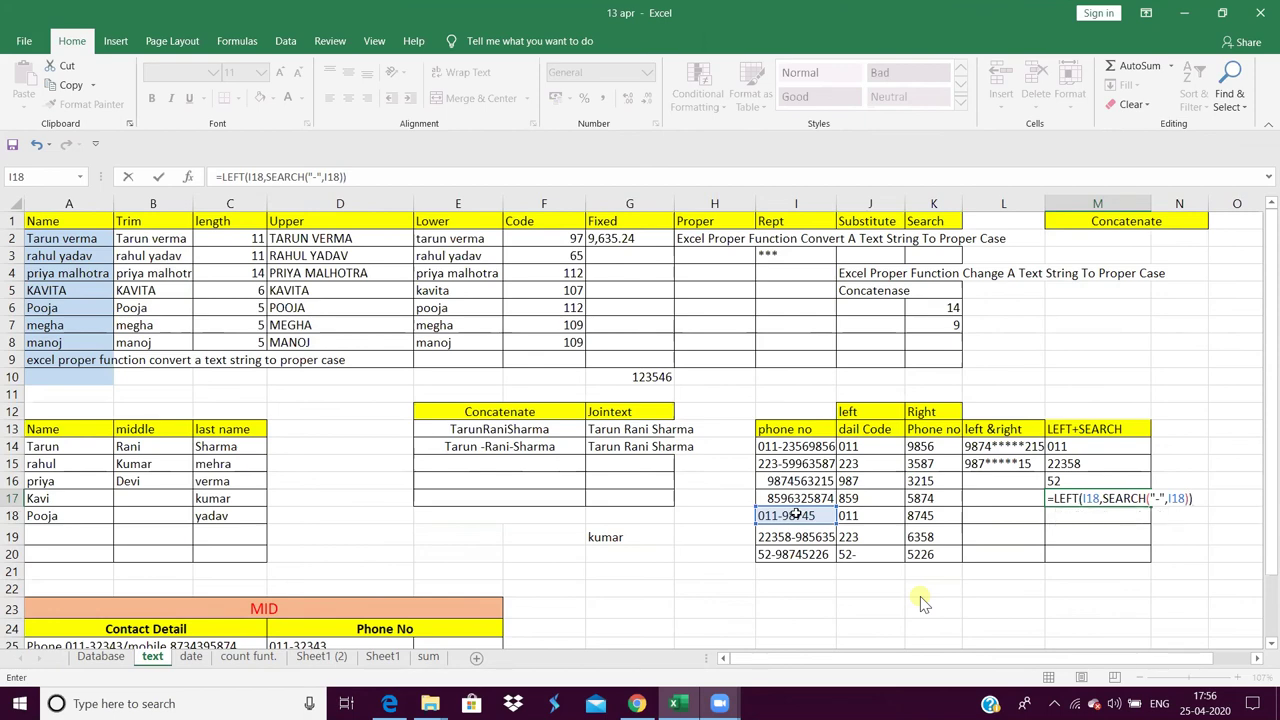
key(Return)
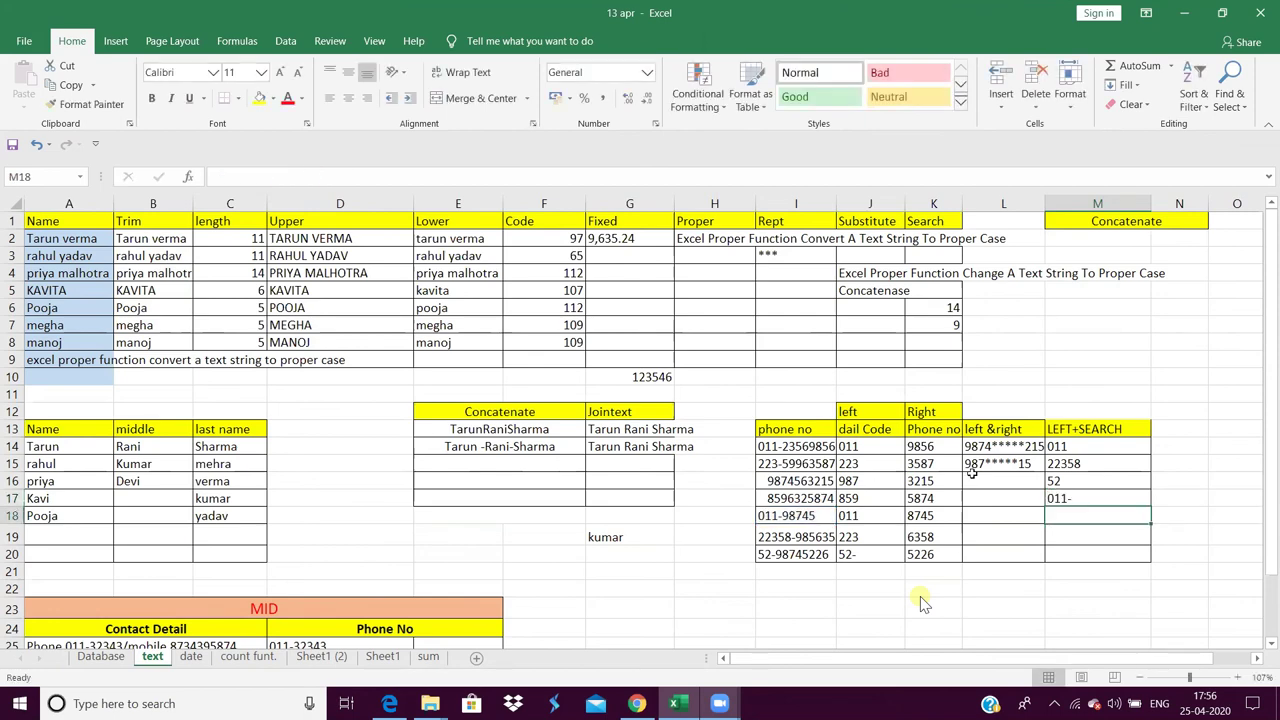
- Copy M17's formula down the column, then clear the #VALUE! error from M20
click(1112, 493)
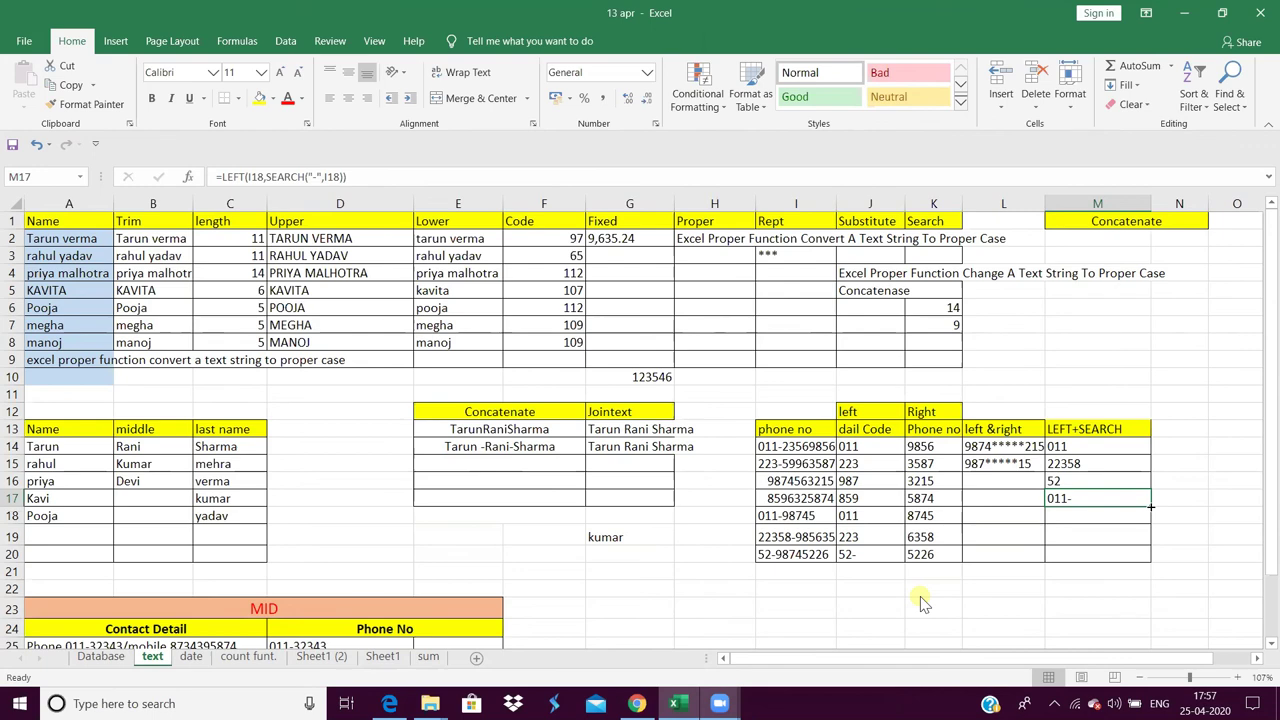
drag(1150, 507, 1147, 560)
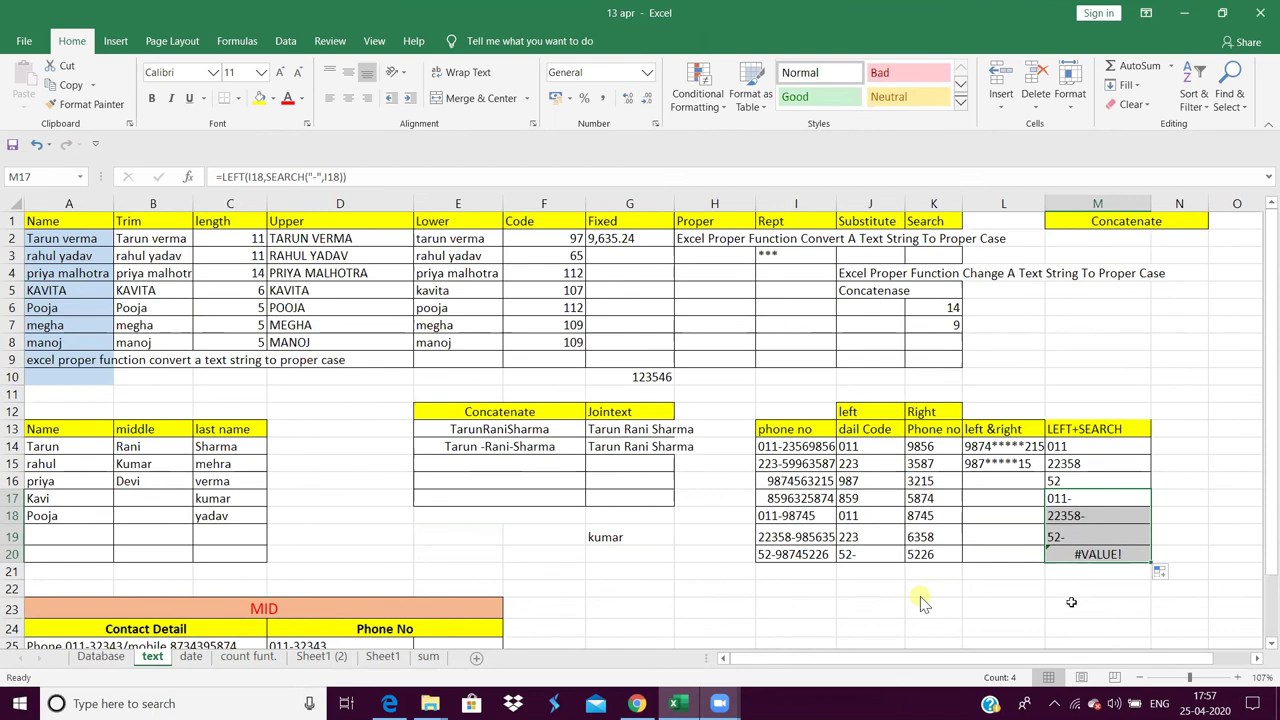
click(1108, 555)
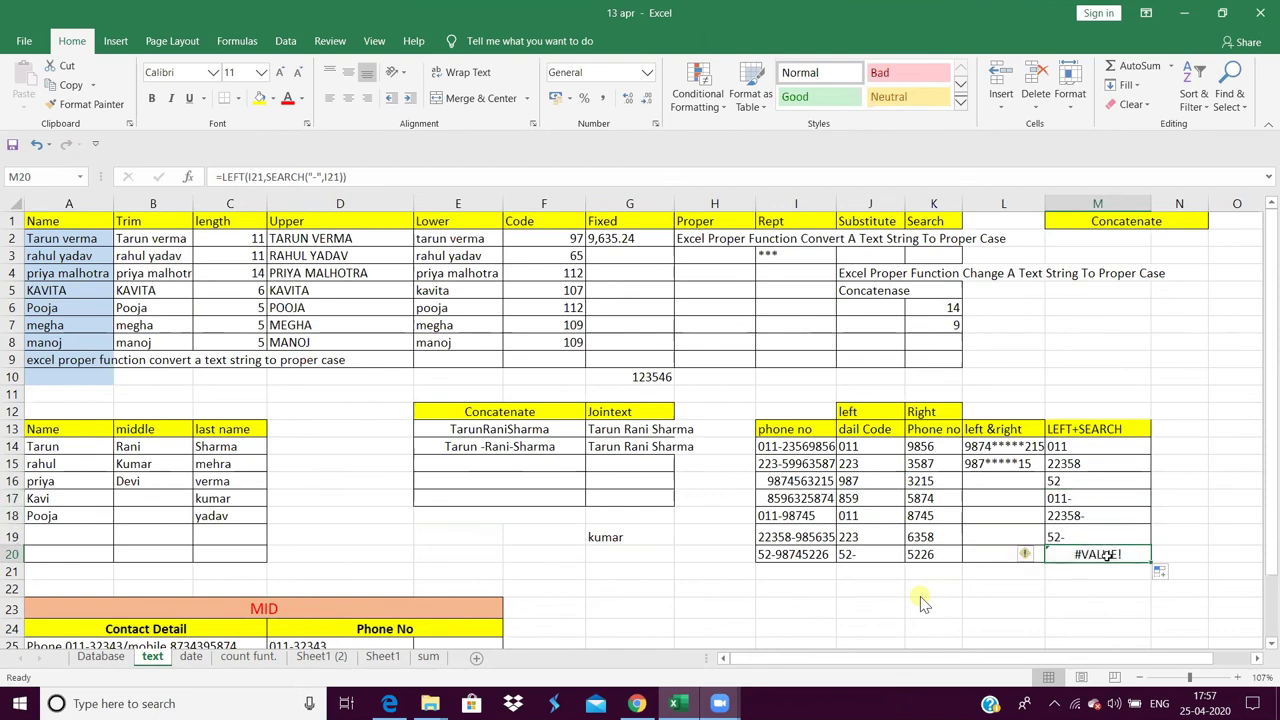
key(Delete)
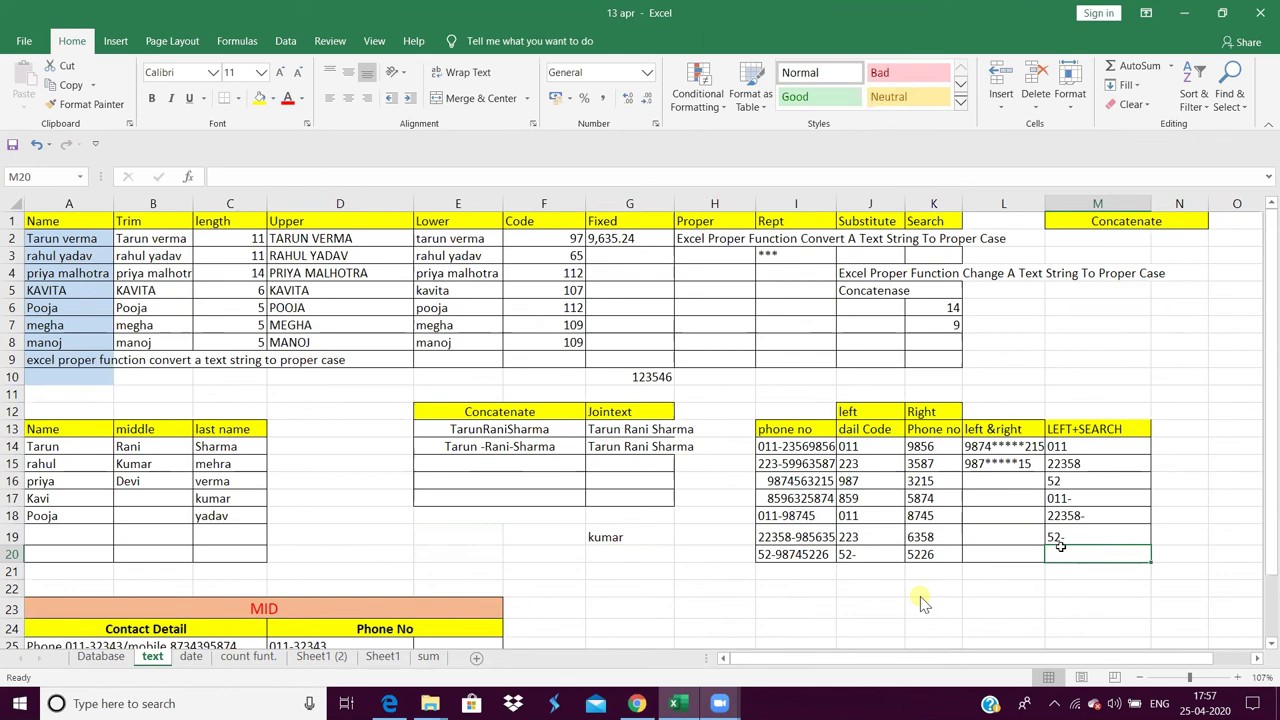
- Add -1 after SEARCH in M17's formula and fill it down to M19, showing 011, 22358, 52
click(1067, 498)
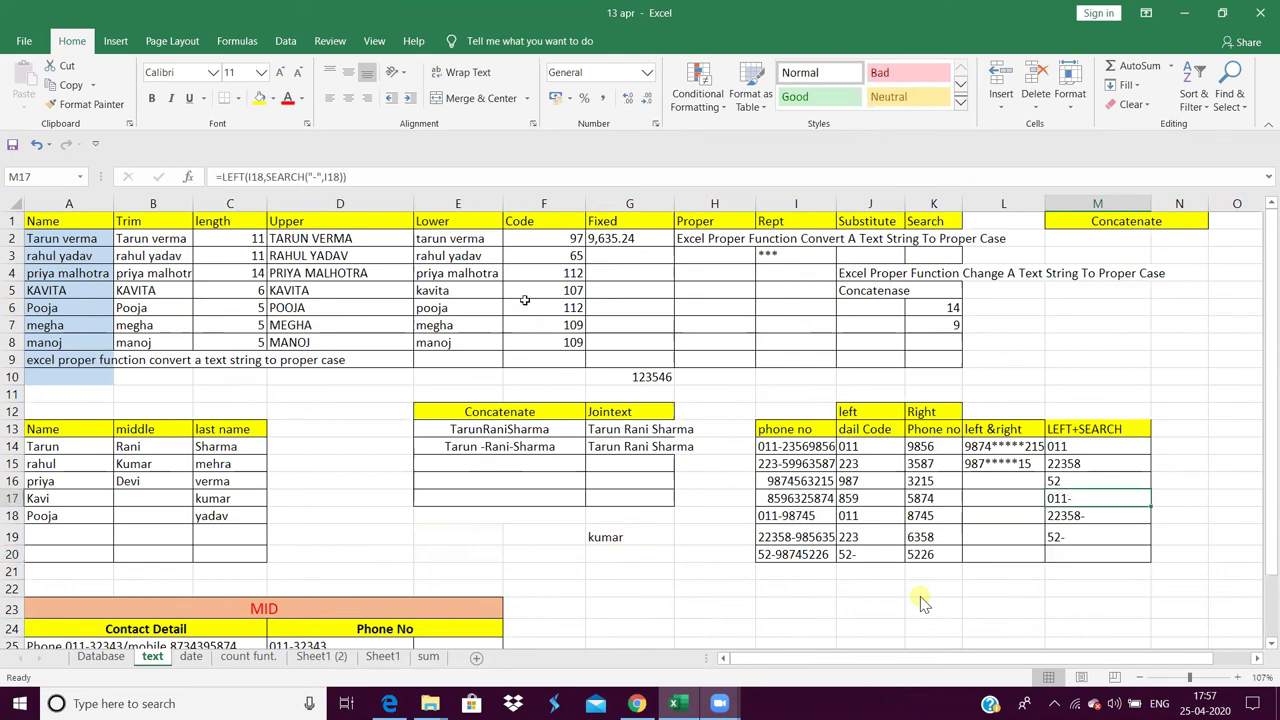
click(341, 178)
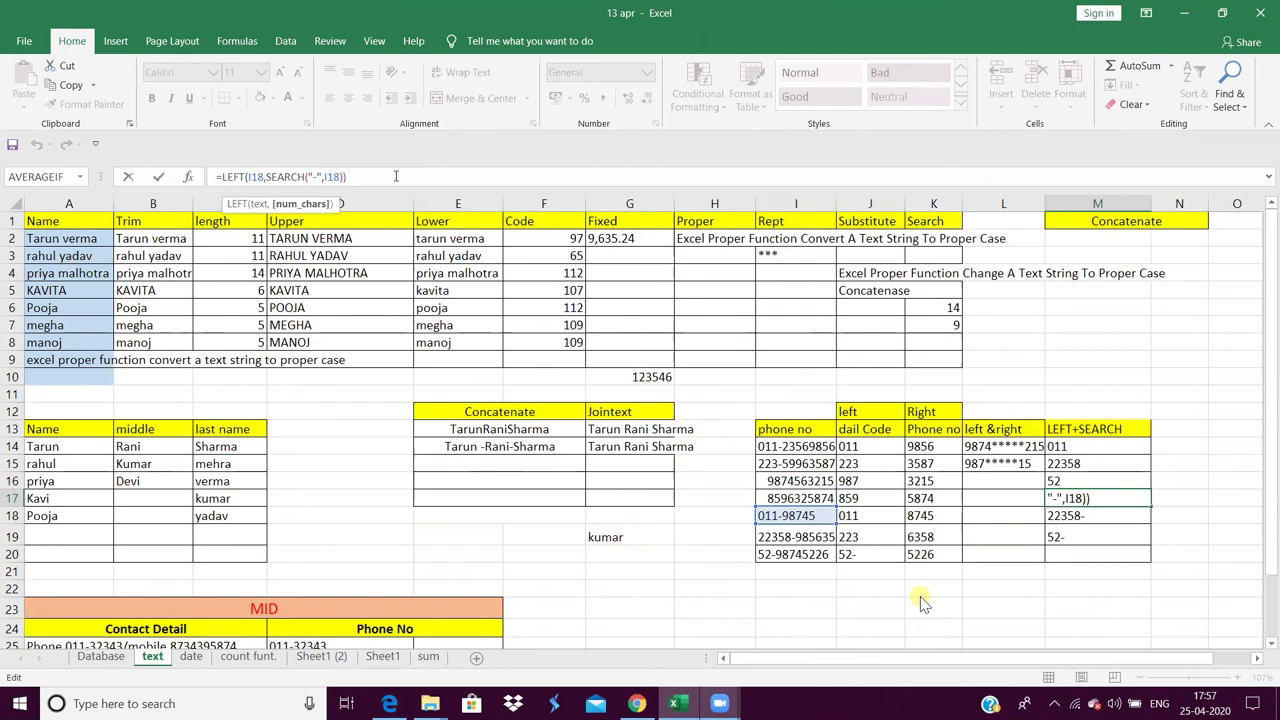
text(-)
text(1)
key(Return)
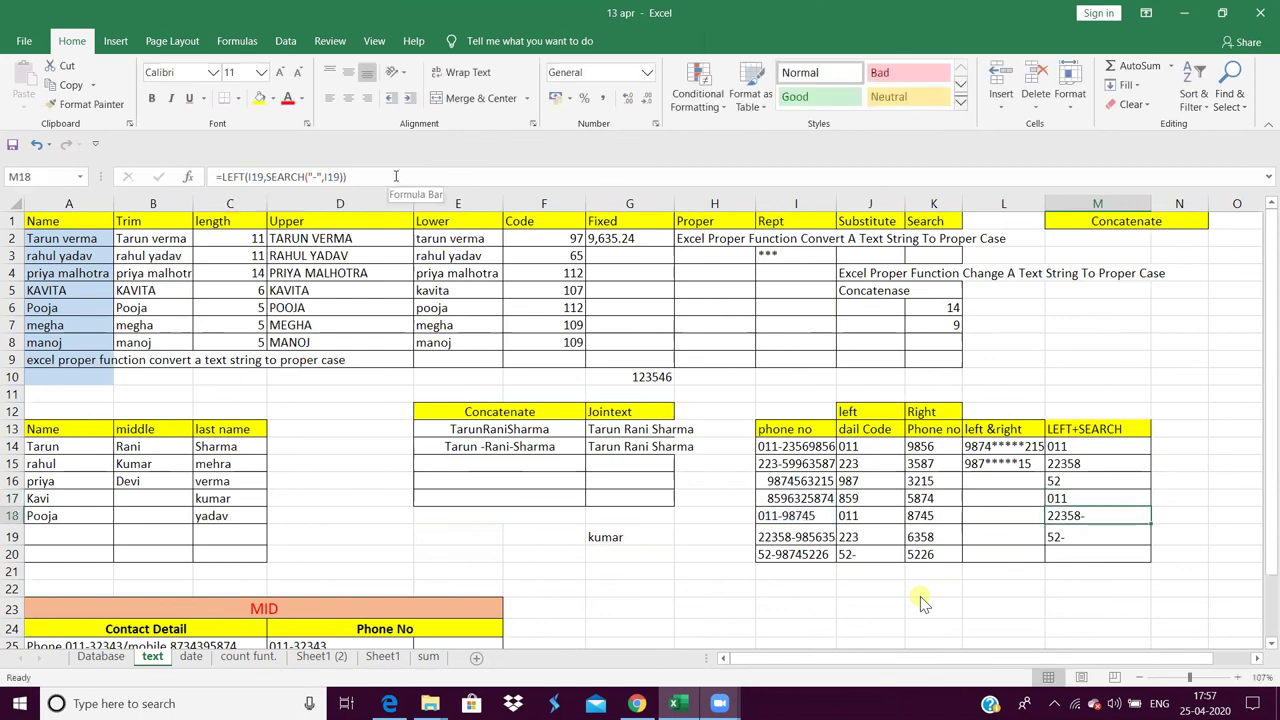
key(Down)
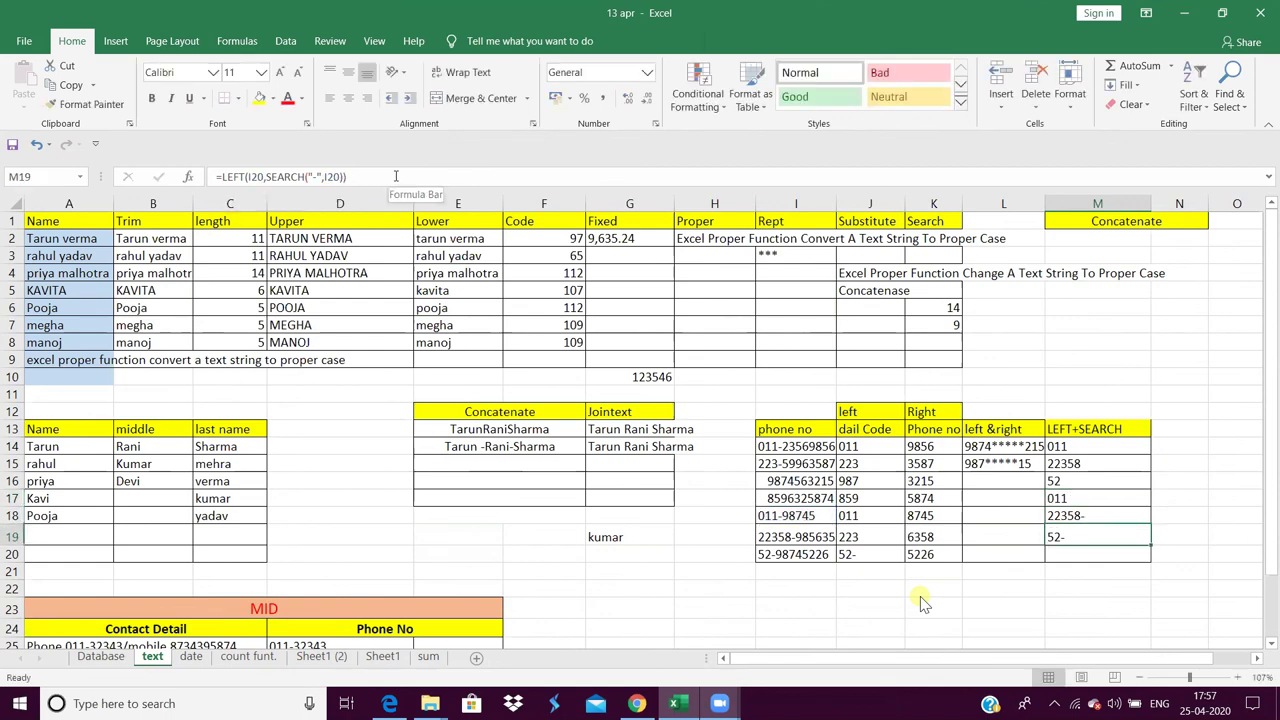
key(Up)
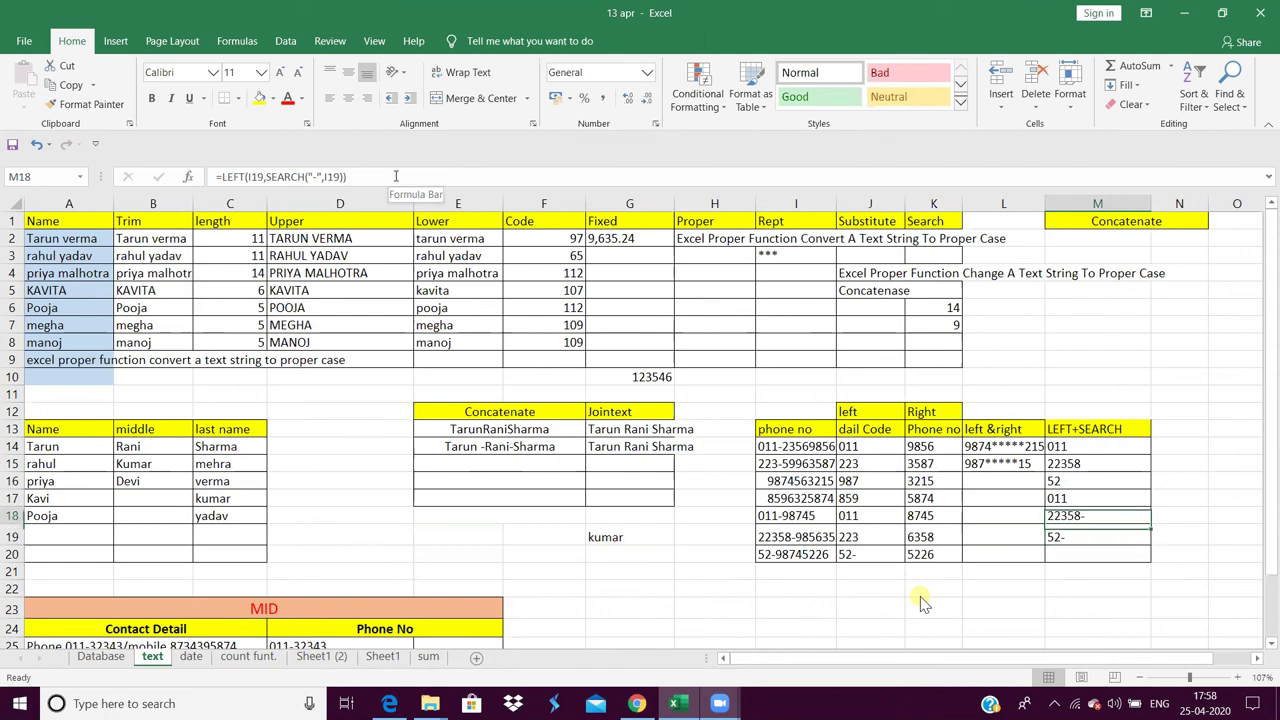
key(Up)
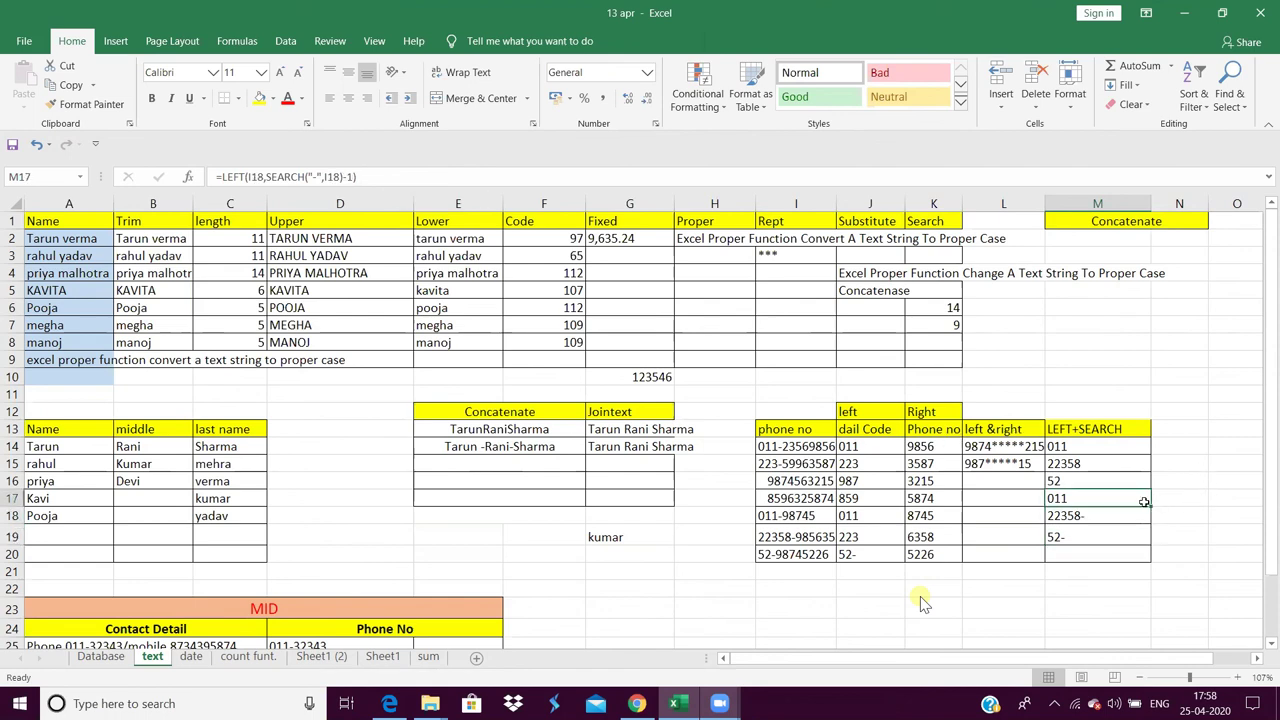
drag(1151, 505, 1137, 545)
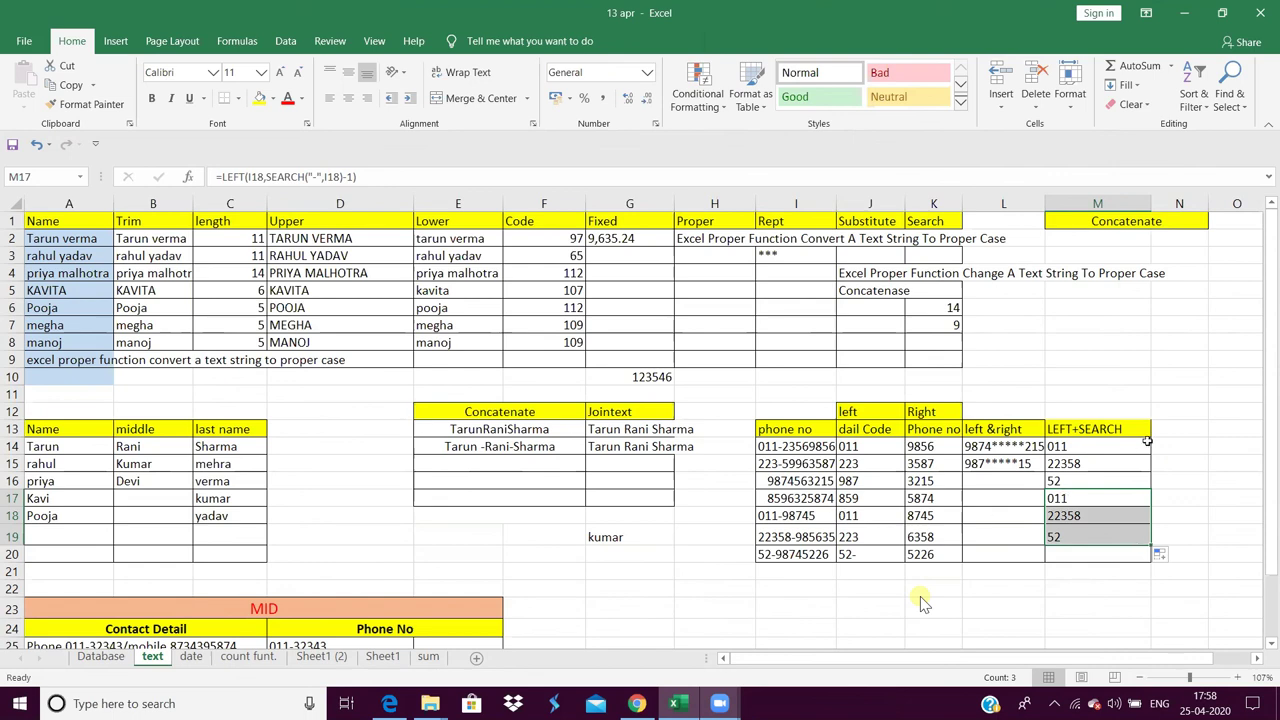
drag(1272, 427, 1268, 527)
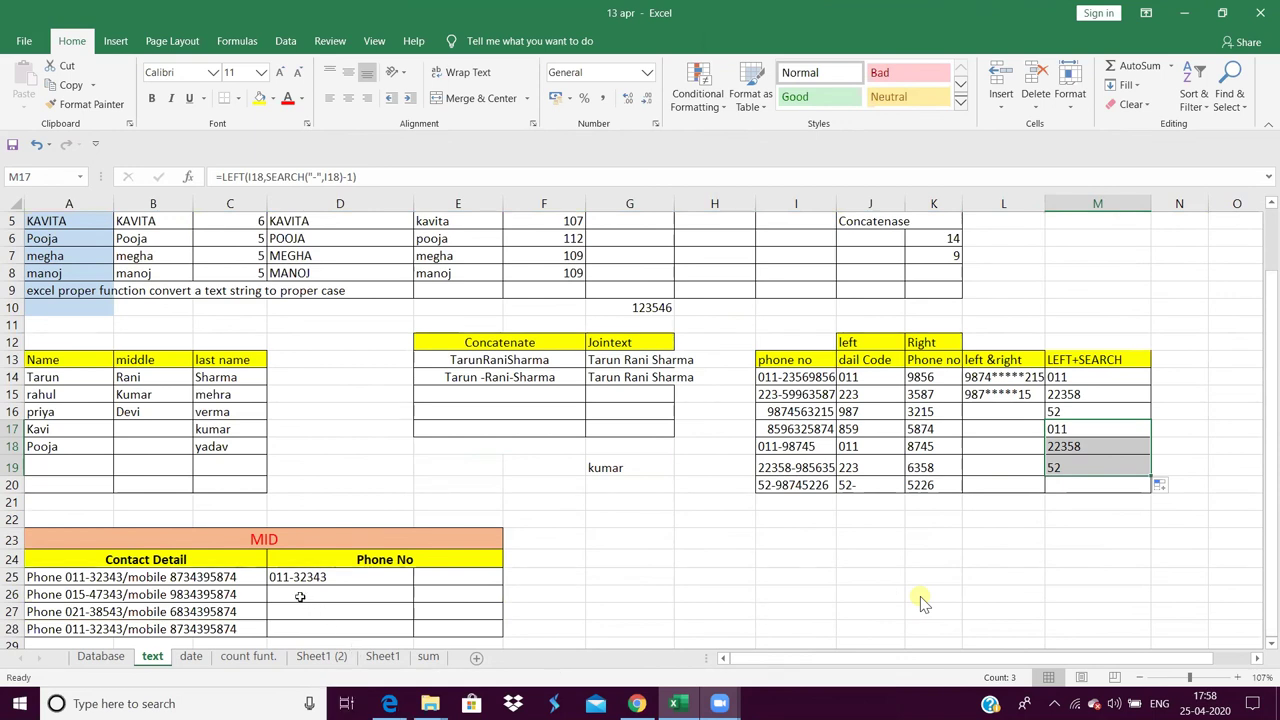
- Check D25's =MID(A25,7,9) formula, then start a =mid( formula in D26
click(298, 594)
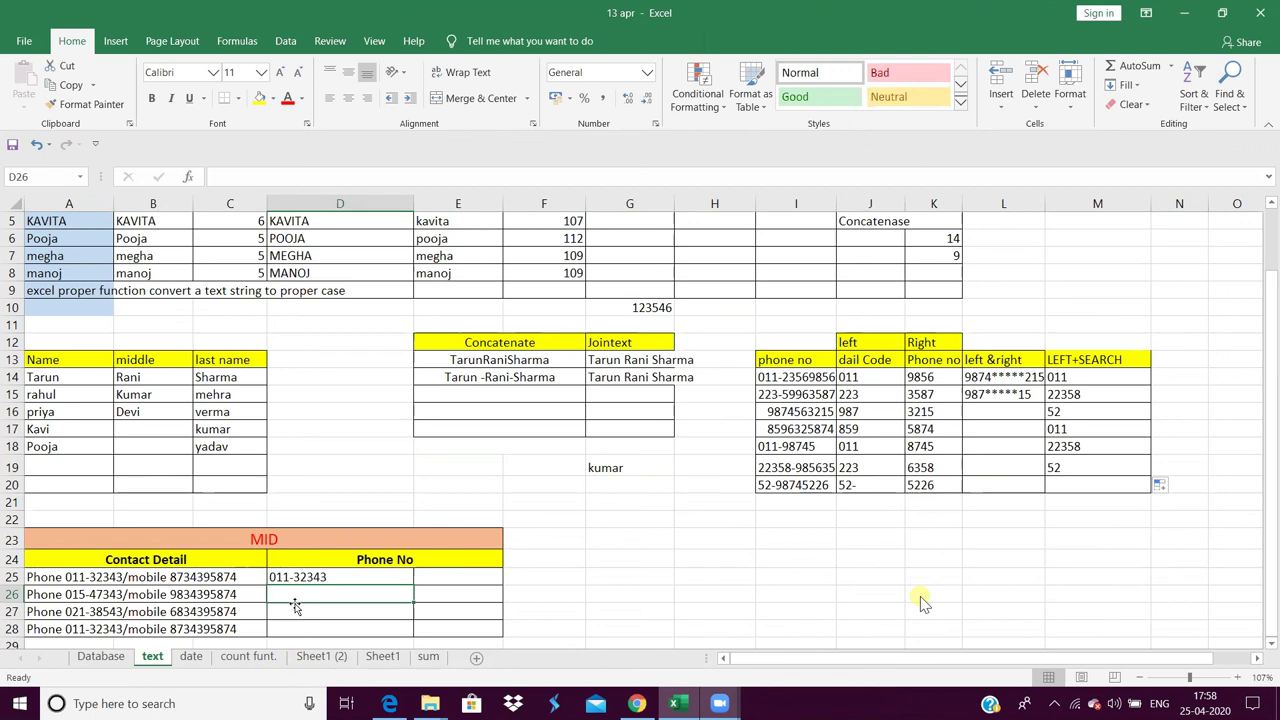
click(133, 578)
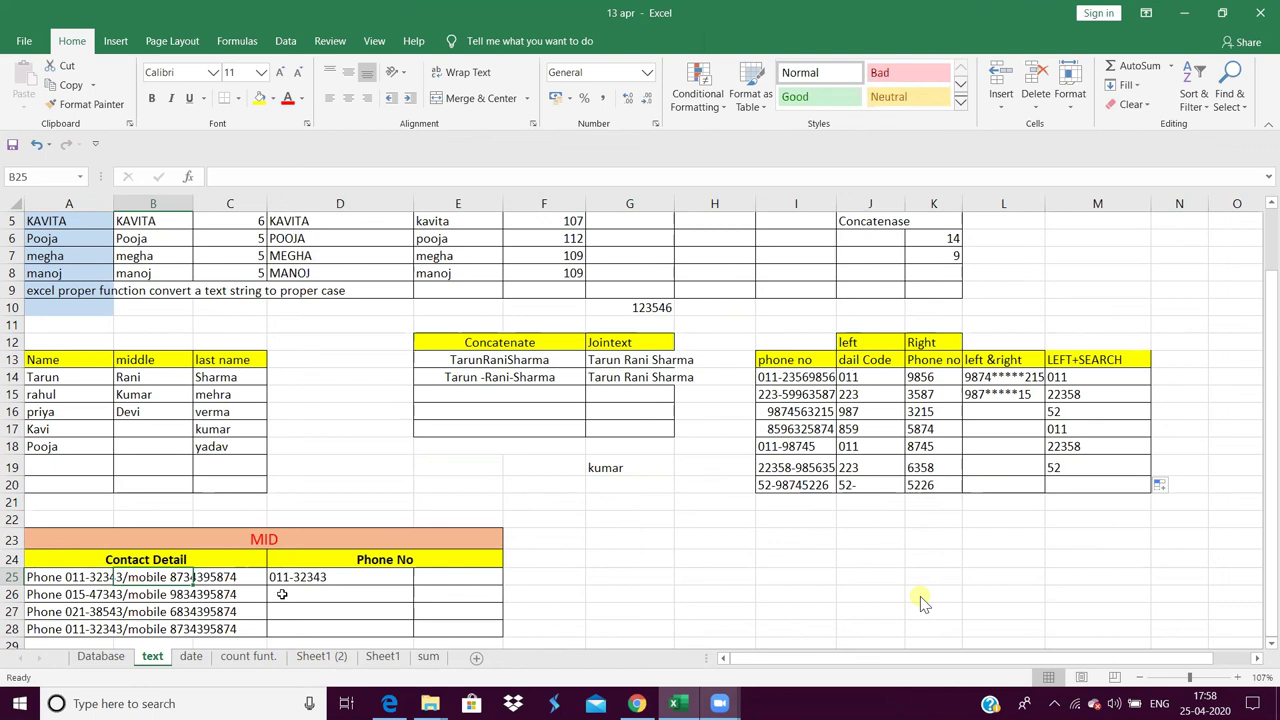
click(282, 594)
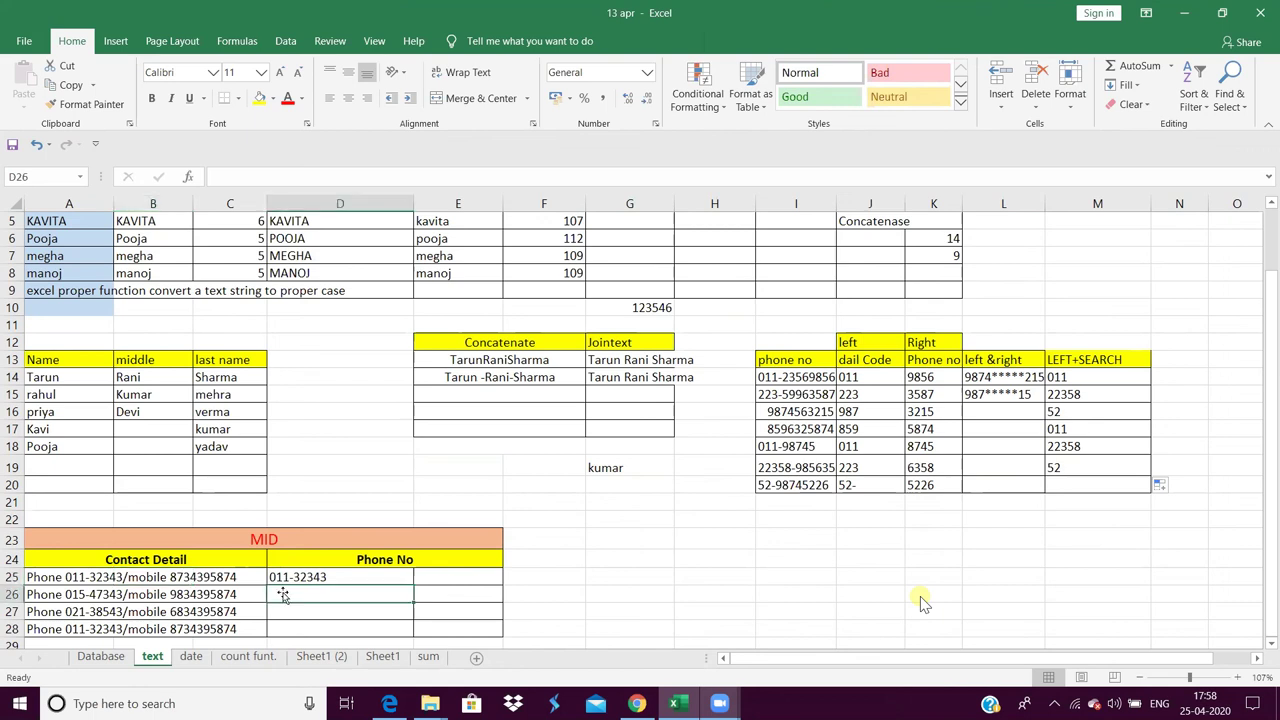
click(283, 577)
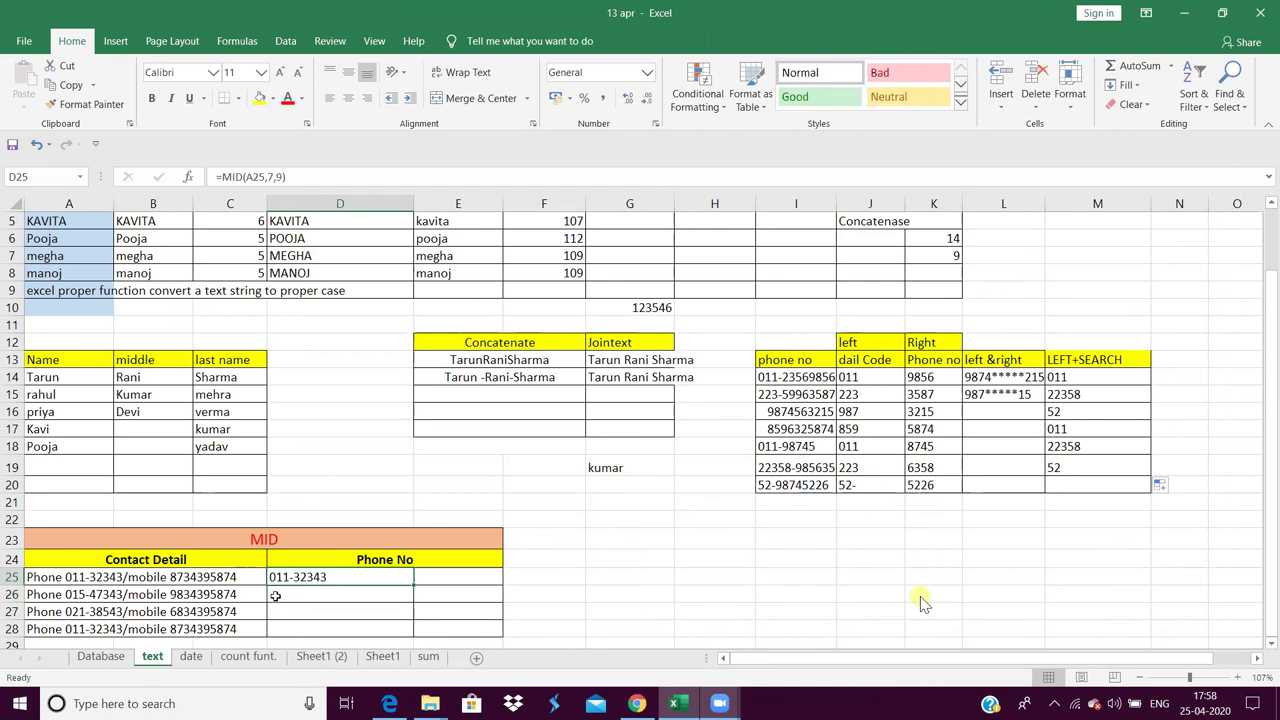
click(275, 596)
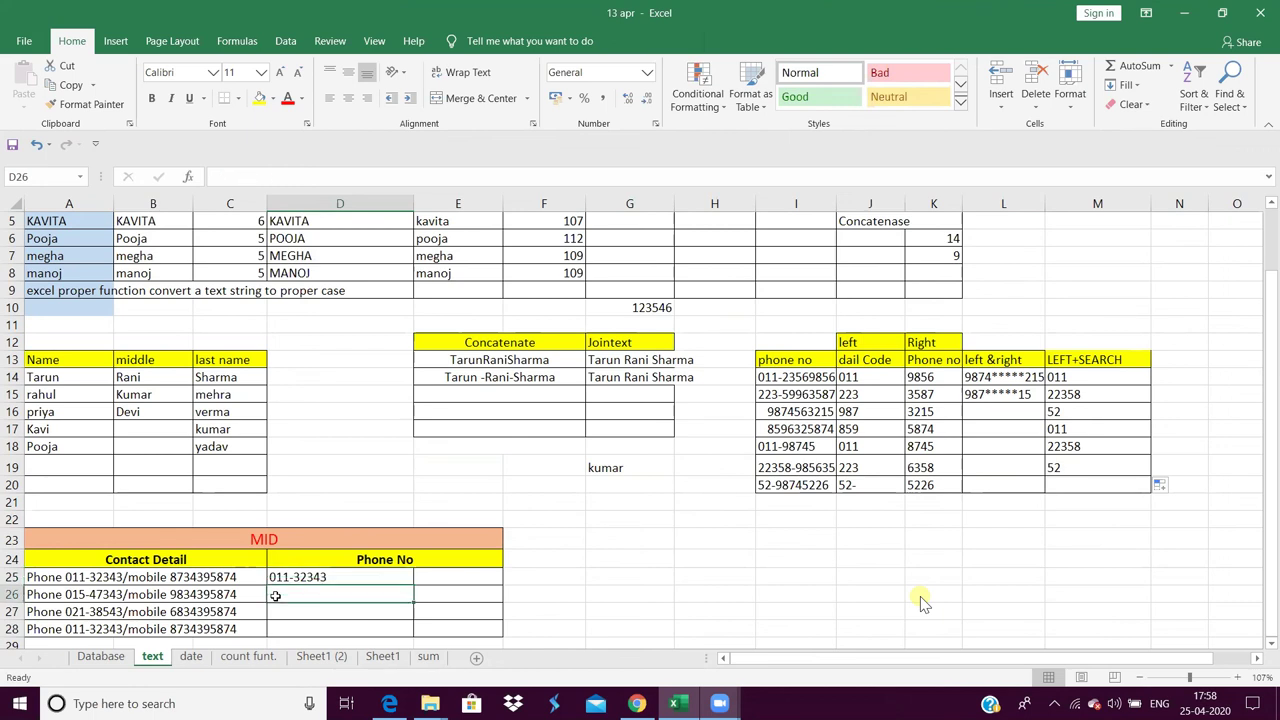
text(=)
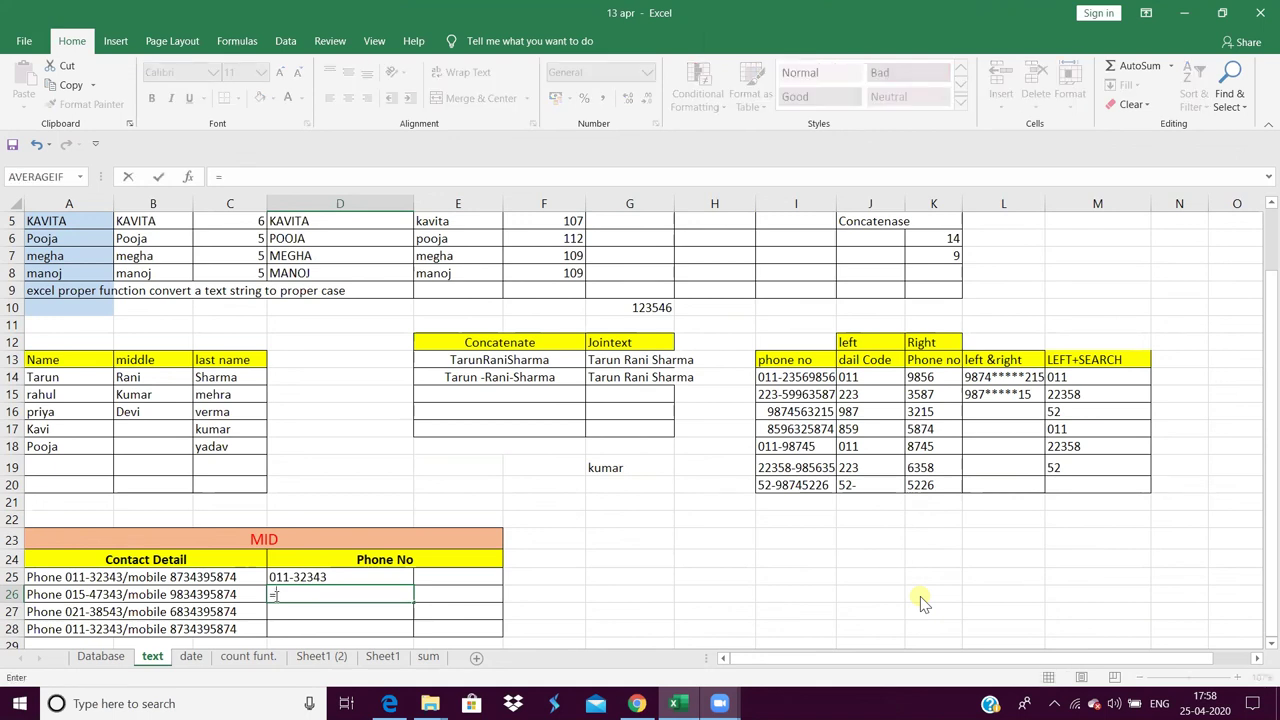
text(mi)
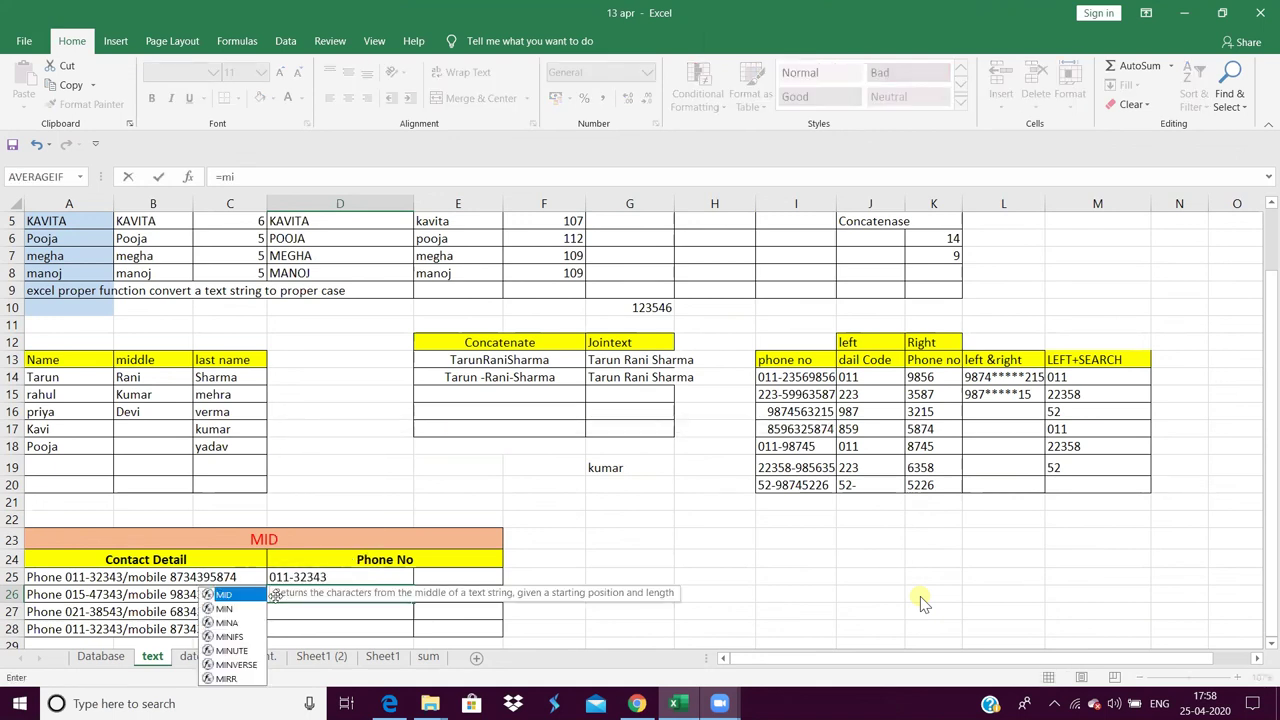
text(d()
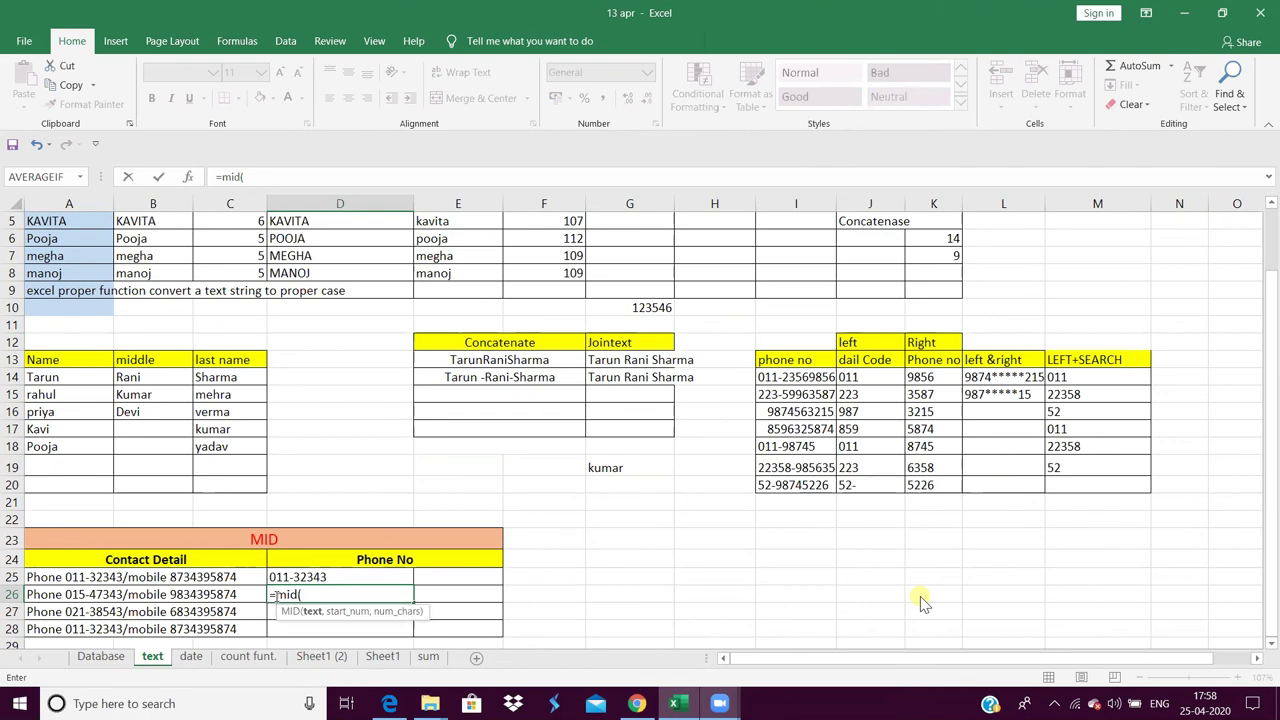
- Complete D26 as =MID(A26,7,9) to extract 015-47343 from A26
click(108, 594)
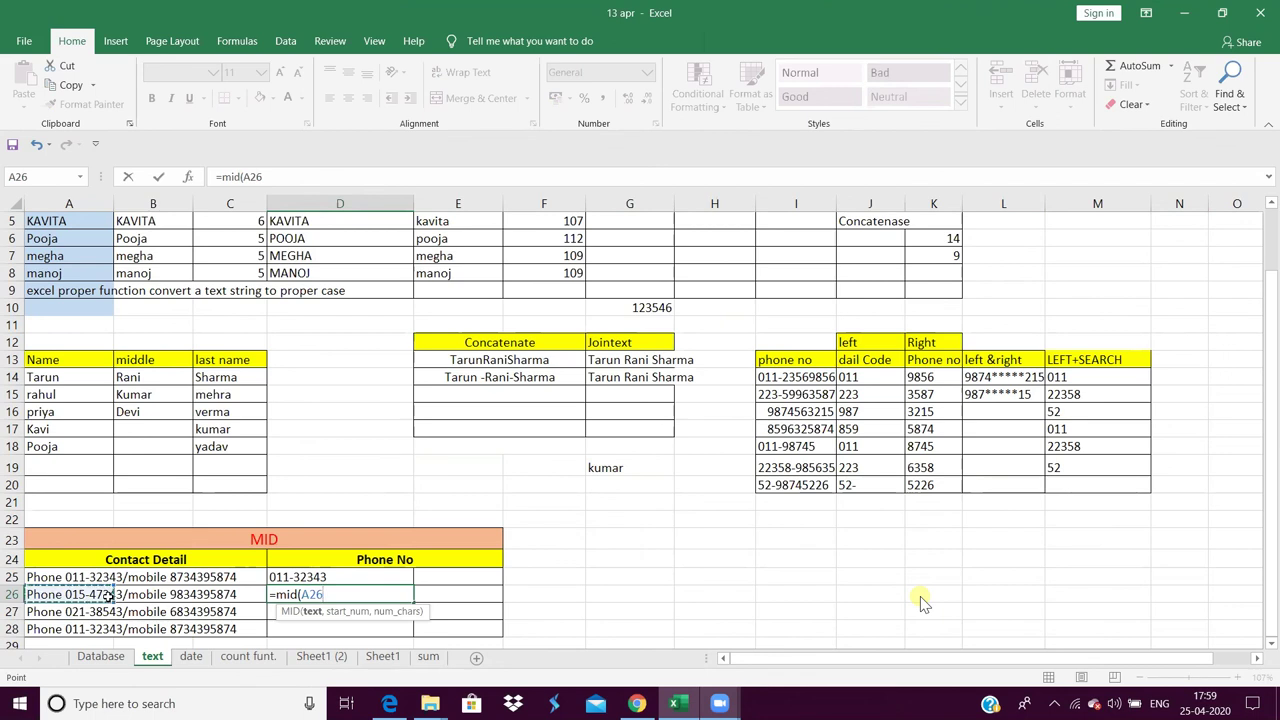
text(,)
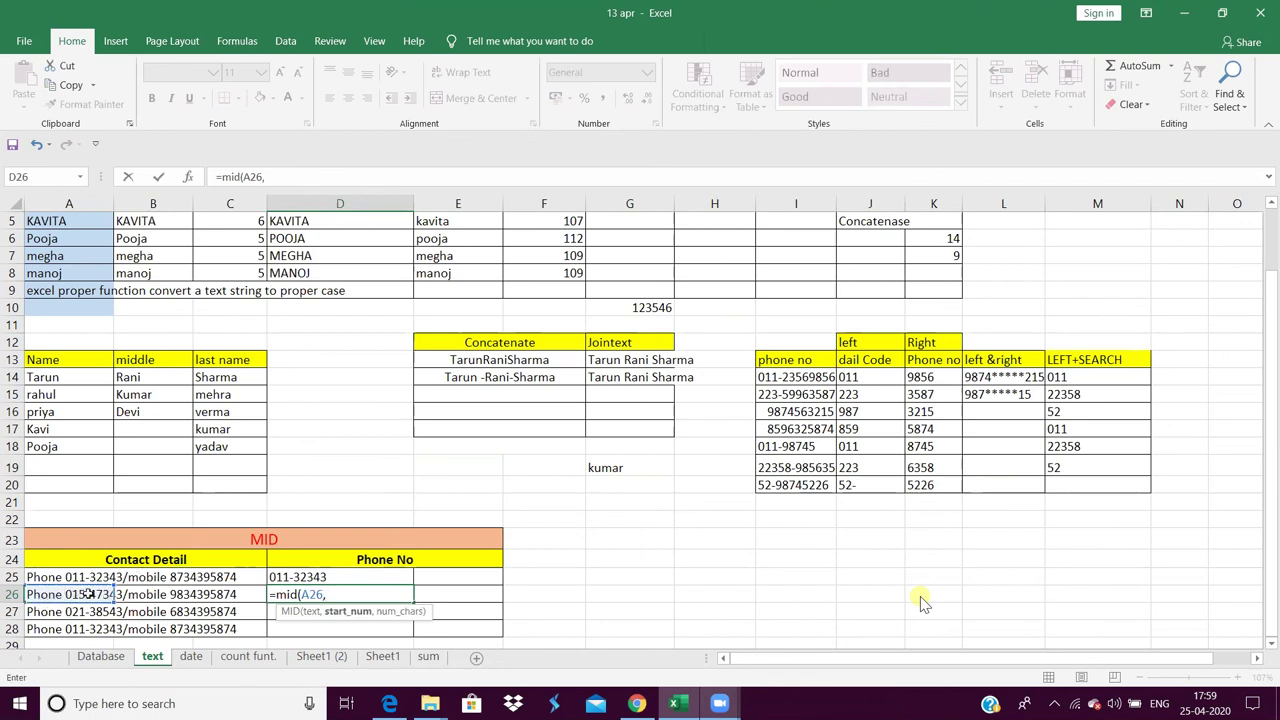
key(XF86AudioRaiseVolume)
key(XF86AudioRaiseVolume)
key(XF86AudioRaiseVolume)
key(XF86AudioRaiseVolume)
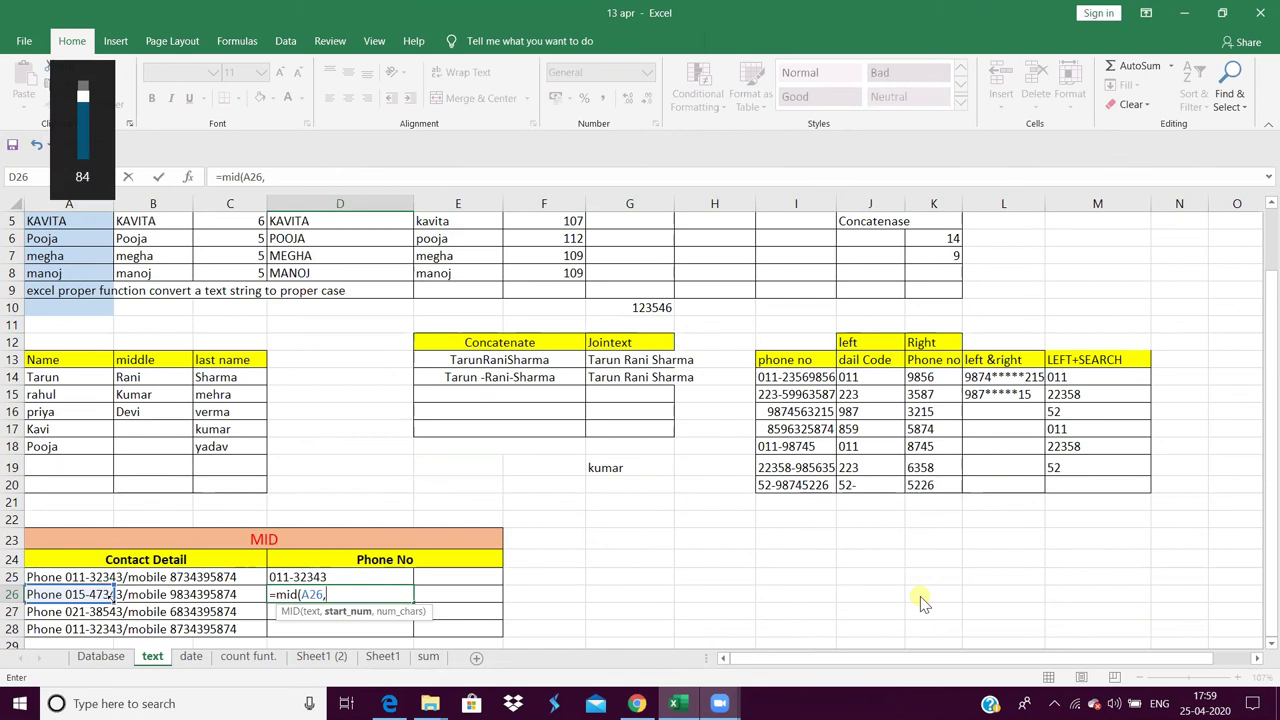
key(XF86AudioRaiseVolume)
key(XF86AudioRaiseVolume)
key(XF86AudioRaiseVolume)
text(7)
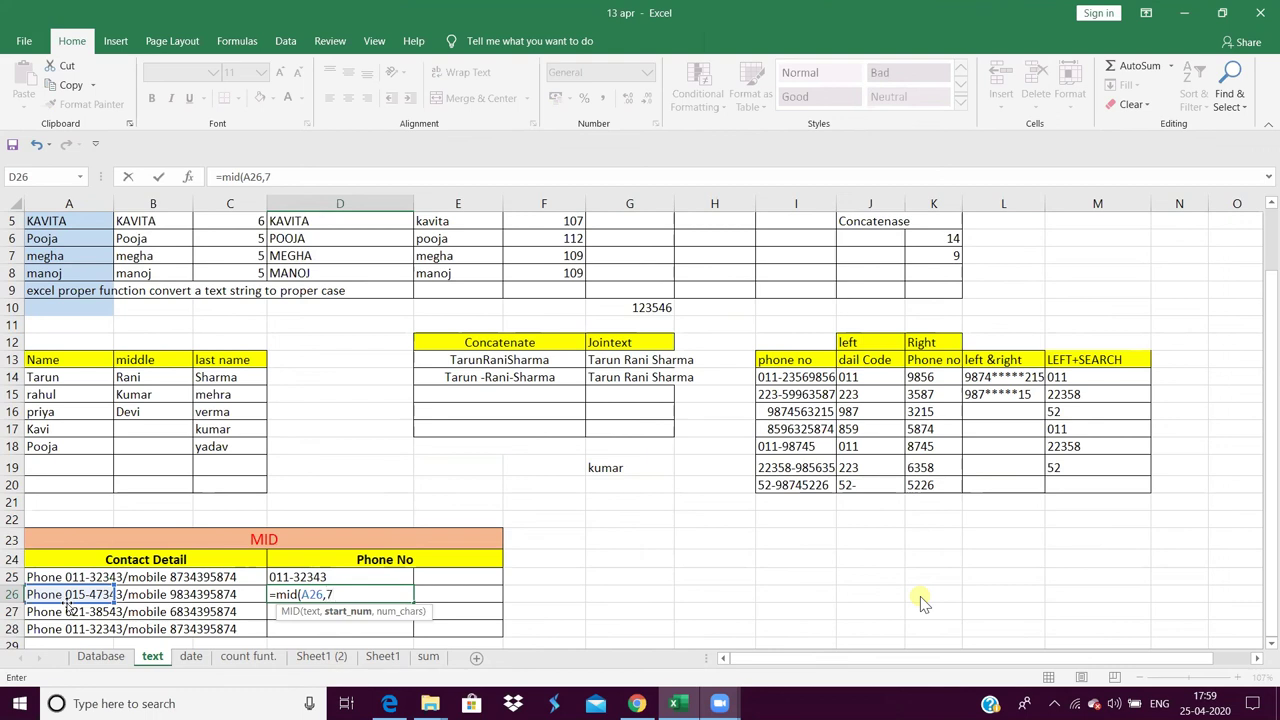
text(,)
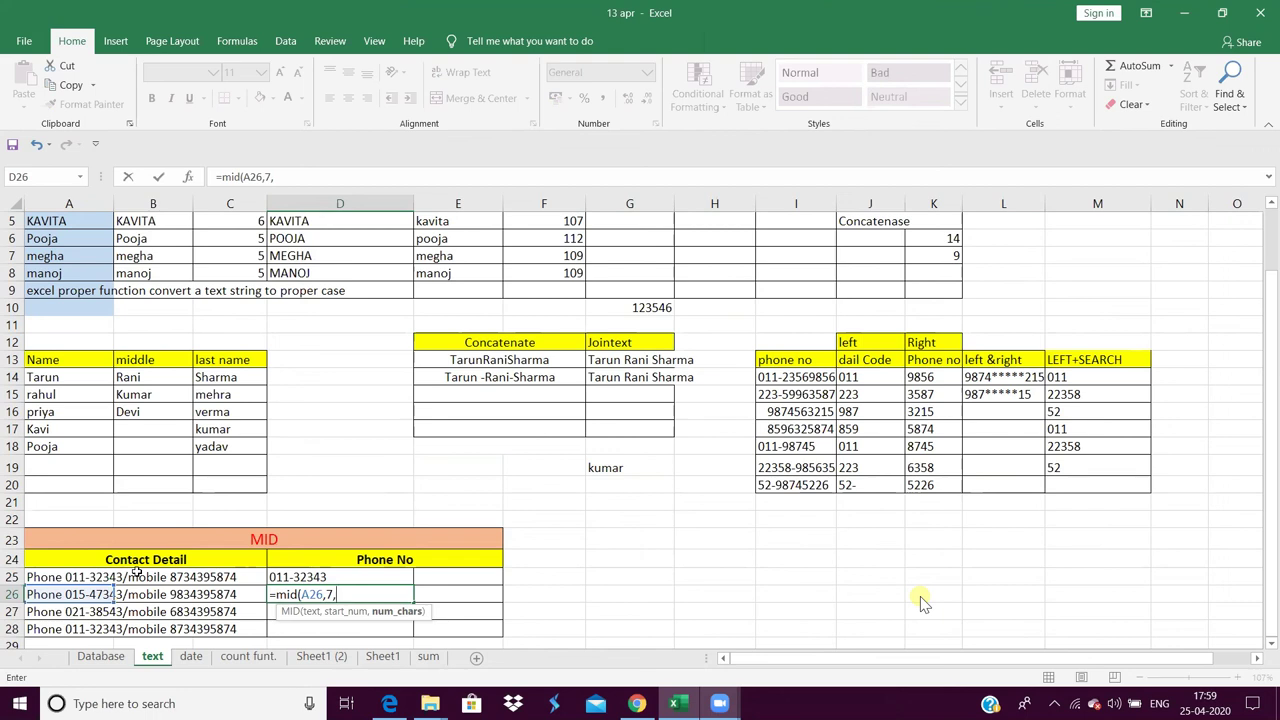
text(9)
text())
key(Return)
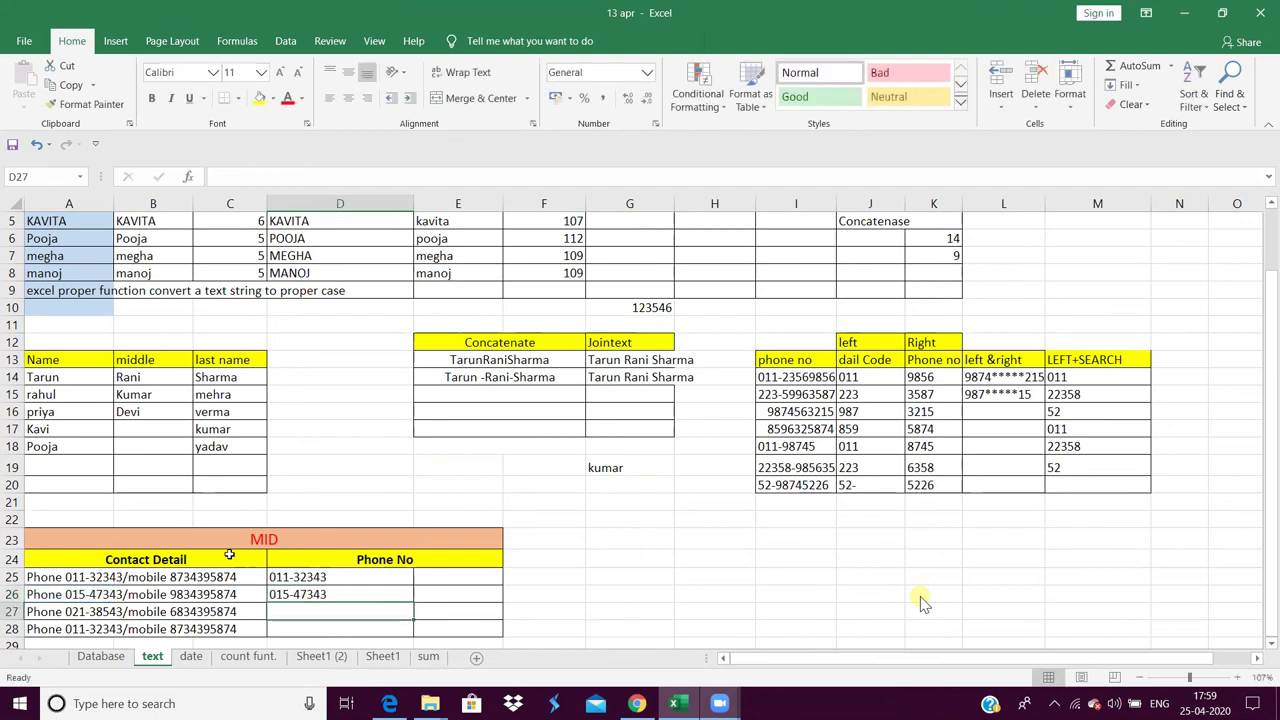
- Fill D26's MID formula down to D28, giving 021-38543 and 011-32343
click(308, 594)
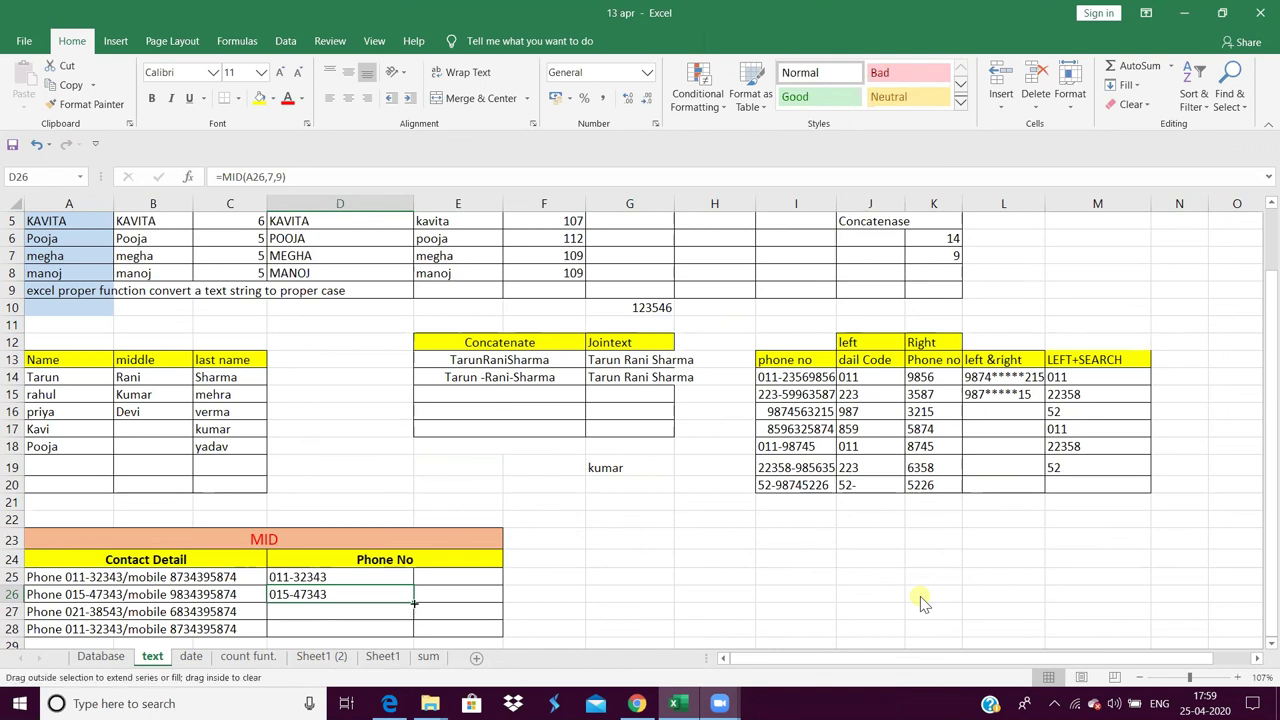
drag(413, 603, 405, 630)
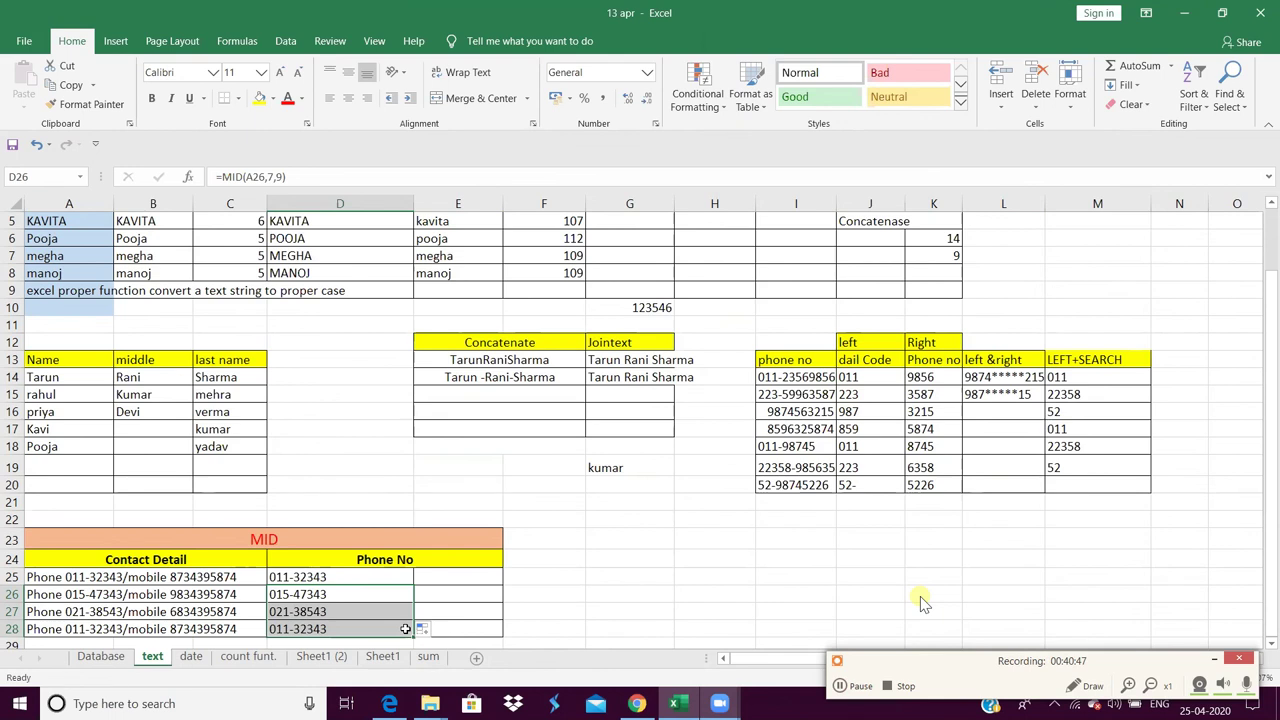
drag(945, 662, 977, 677)
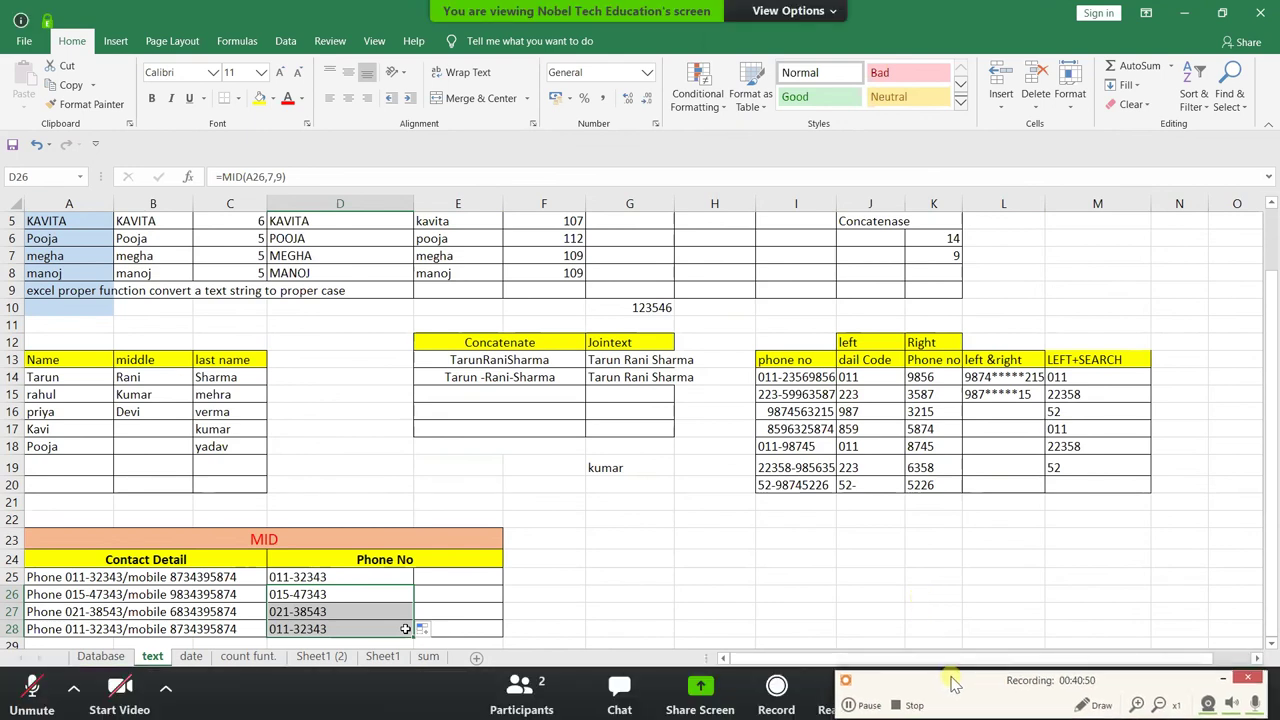